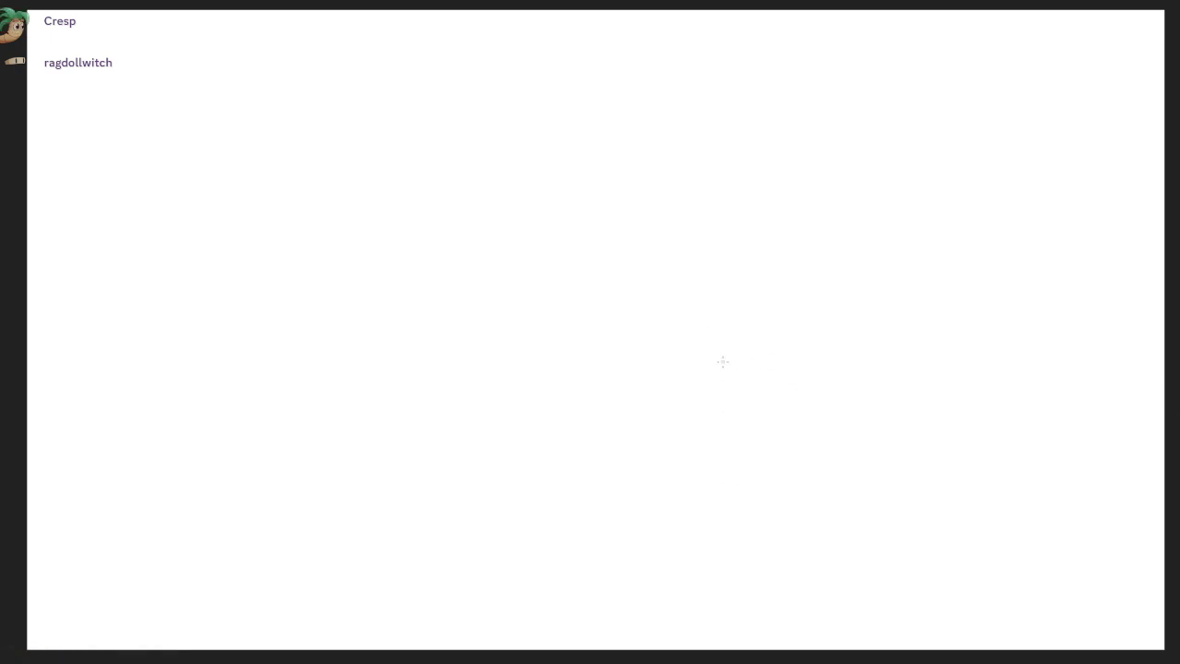
drag(712, 387, 745, 373)
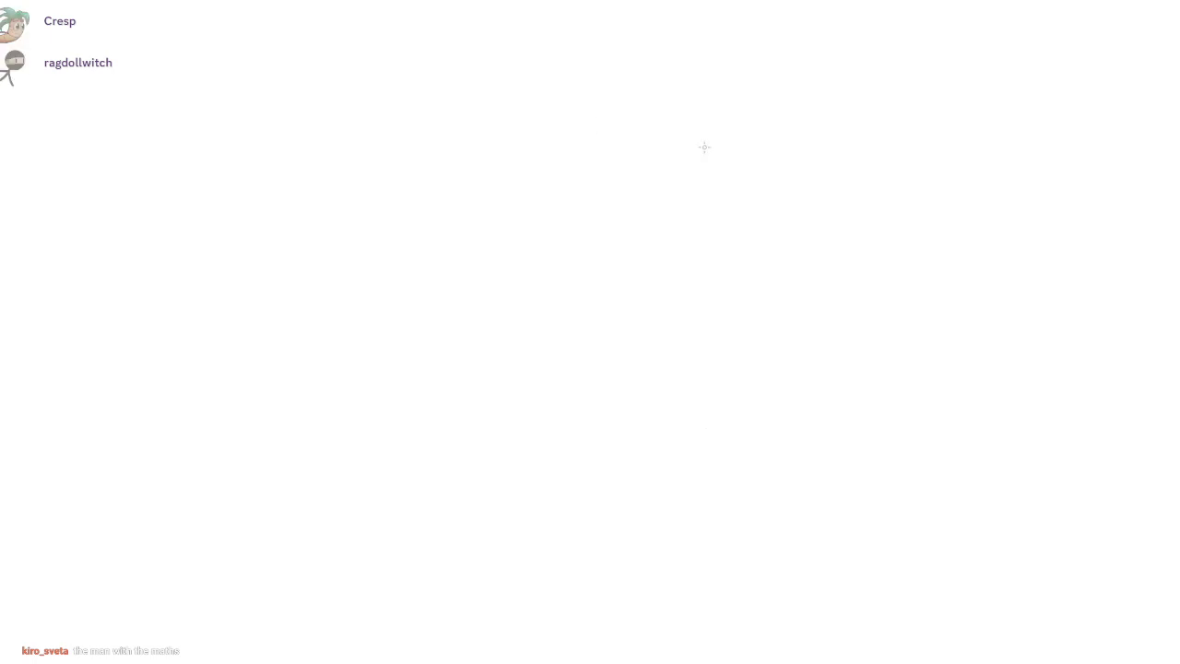
mouse_move(704, 89)
mouse_down()
mouse_move(709, 191)
mouse_move(730, 181)
mouse_move(695, 184)
mouse_up()
key(ctrl+z)
key(ctrl+z)
key(ctrl+z)
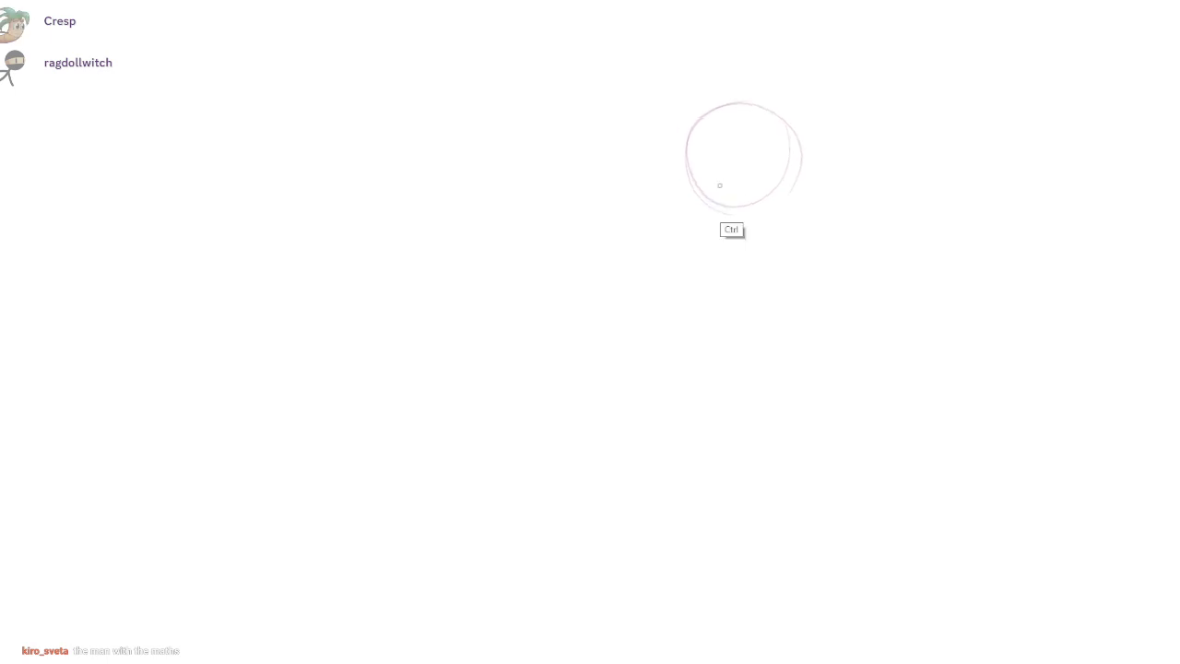
- Sketch a round head and curved shoulder lines extending to both sides beneath it
mouse_move(620, 166)
mouse_down()
mouse_move(724, 208)
mouse_move(744, 115)
mouse_up()
scroll(685, 236, up, 1)
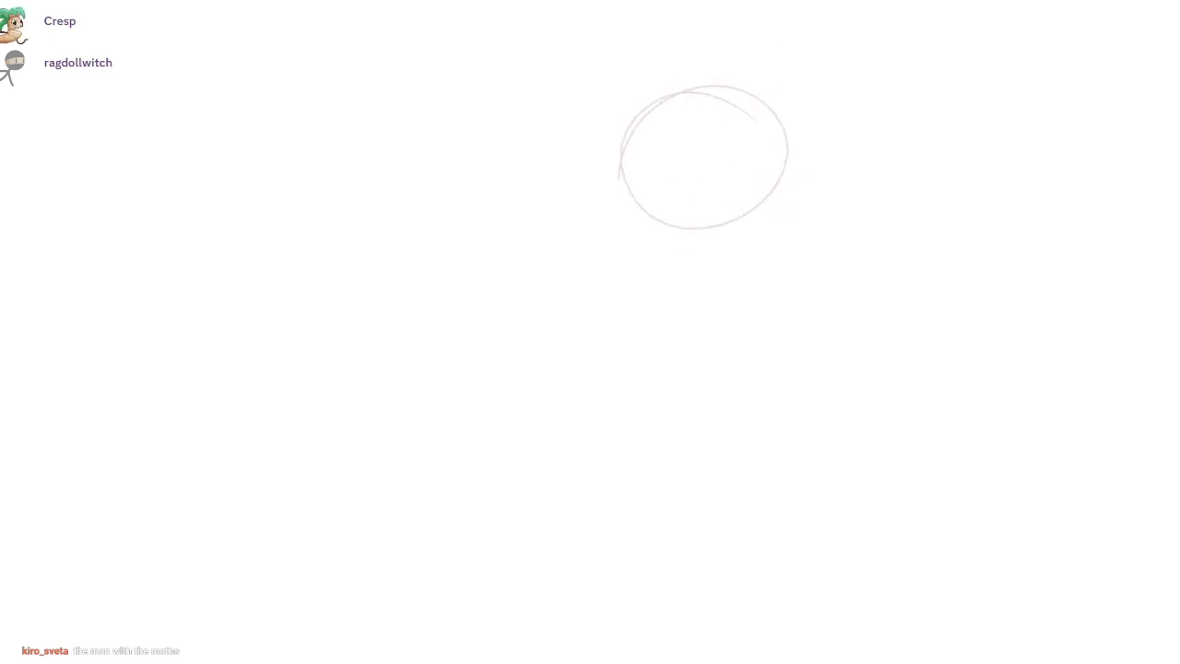
drag(687, 242, 695, 258)
mouse_move(580, 254)
mouse_down()
mouse_move(833, 247)
mouse_move(608, 249)
mouse_move(554, 341)
mouse_up()
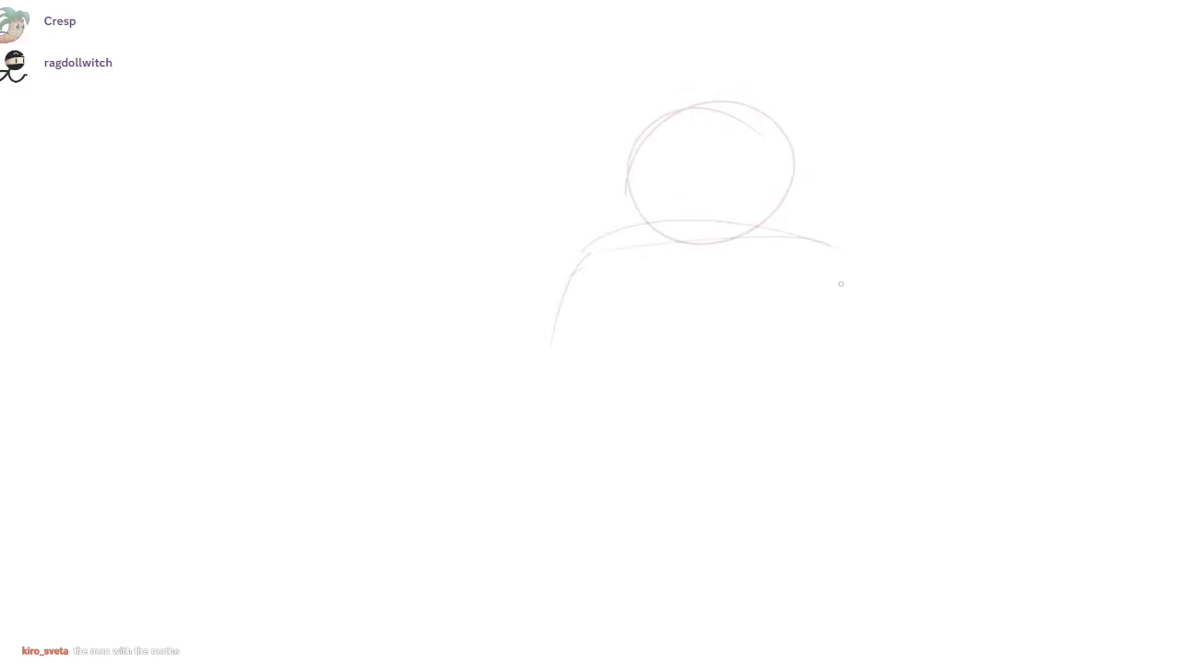
key(ctrl+z)
drag(796, 230, 892, 265)
drag(738, 233, 856, 270)
- Sketch a long curved spine line down from the neck and overlapping circles for both shoulder joints
mouse_move(702, 214)
mouse_down()
mouse_move(670, 382)
mouse_move(671, 463)
mouse_up()
mouse_move(691, 229)
mouse_down()
mouse_move(662, 403)
mouse_move(669, 530)
mouse_up()
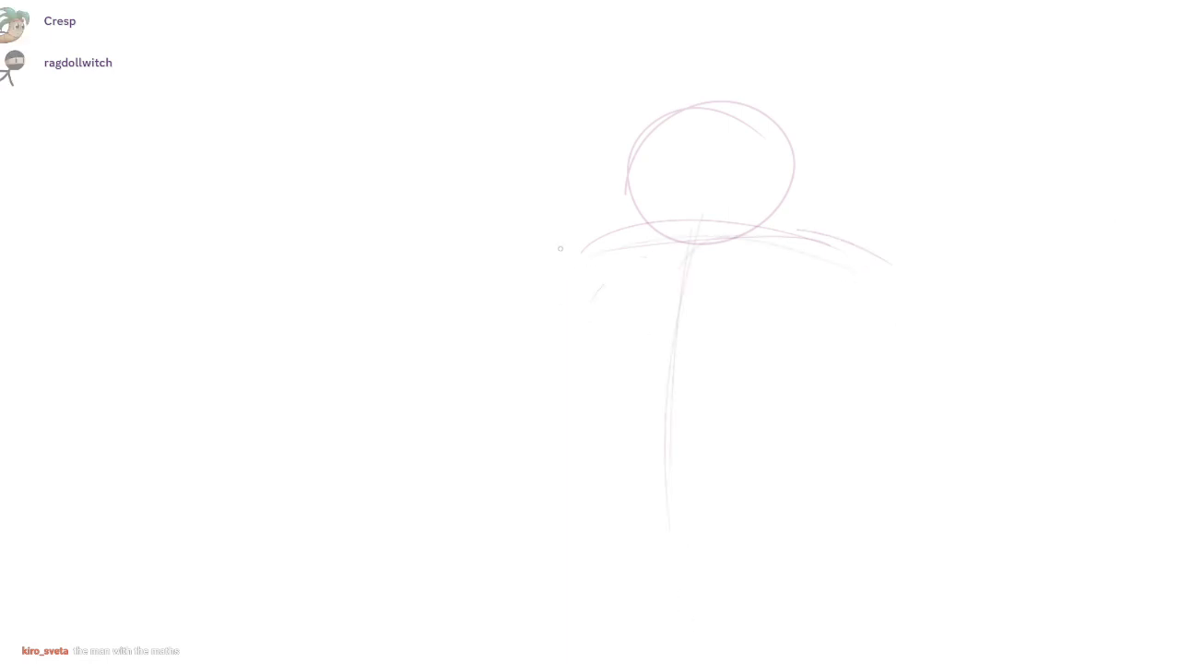
drag(567, 240, 469, 335)
drag(865, 260, 837, 285)
drag(556, 319, 473, 272)
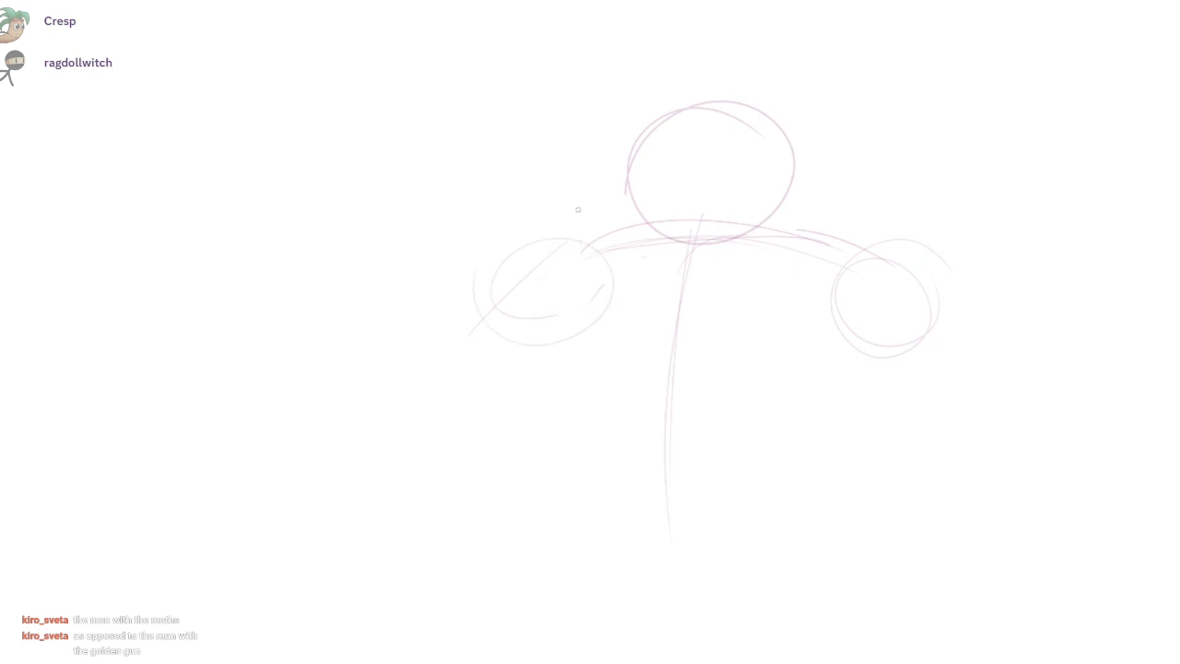
mouse_move(660, 363)
mouse_down()
mouse_move(640, 340)
mouse_move(596, 371)
mouse_up()
scroll(671, 366, up, 2)
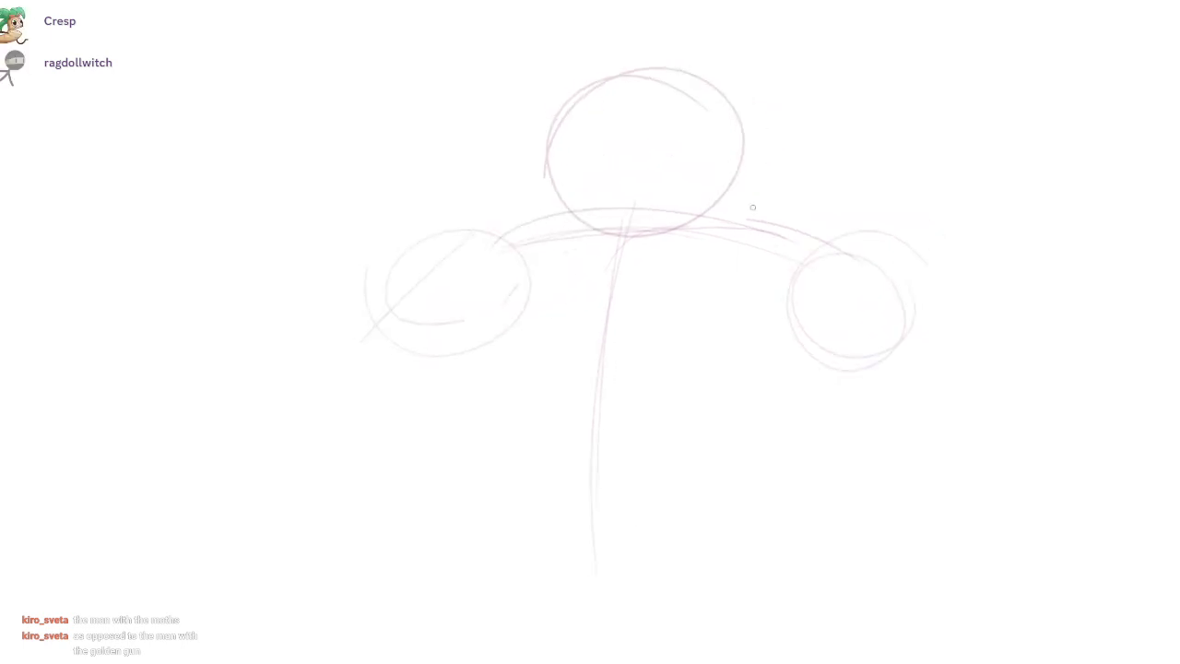
- Outline the tops of both shoulders with notched outer corners and add slanted guide lines through the shoulder circles
mouse_move(702, 213)
mouse_down()
mouse_move(887, 220)
mouse_move(779, 361)
mouse_up()
drag(828, 309, 851, 301)
key(ctrl+z)
drag(907, 238, 828, 351)
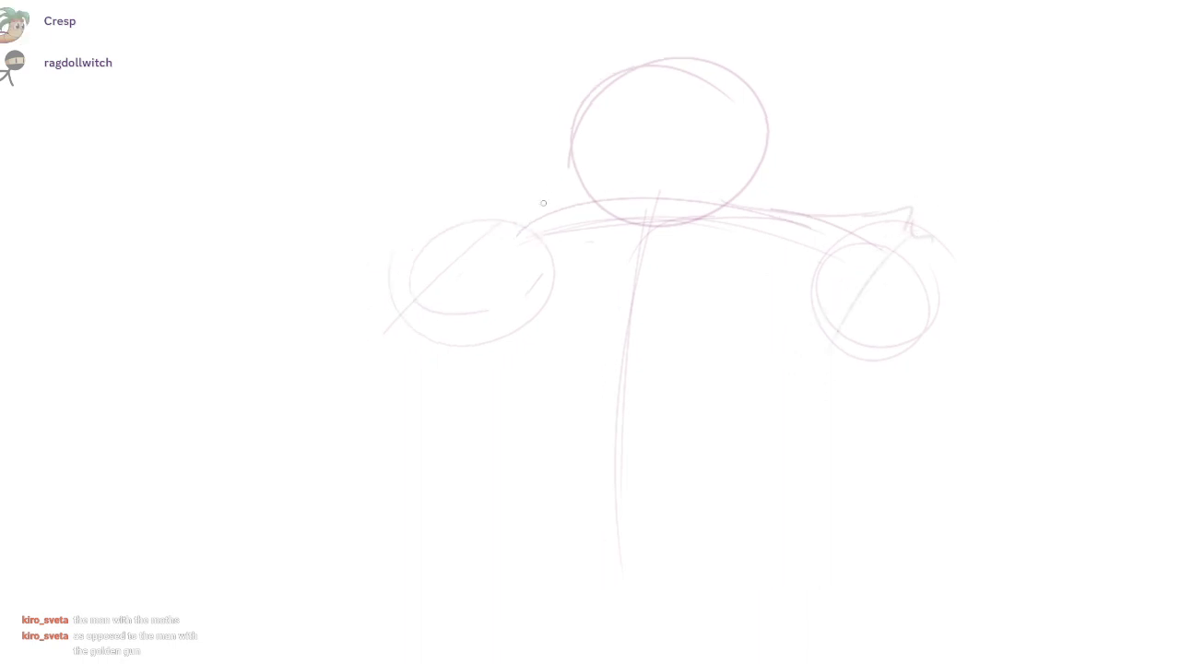
mouse_move(546, 211)
mouse_down()
mouse_move(429, 222)
mouse_move(447, 258)
mouse_up()
mouse_move(412, 260)
mouse_down()
mouse_move(447, 258)
mouse_move(473, 345)
mouse_up()
scroll(861, 313, up, 1)
drag(861, 313, 878, 291)
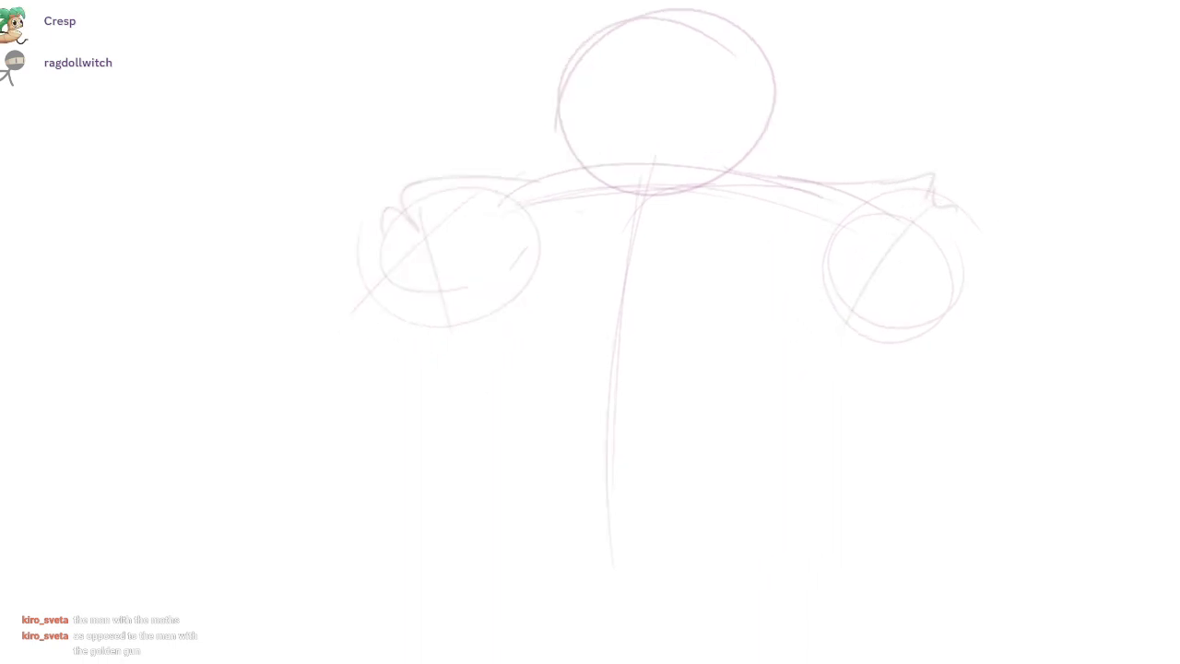
- Sketch the two sides of the torso tapering from the shoulder circles down to the waist
drag(470, 258, 484, 567)
key(ctrl+z)
drag(459, 260, 537, 499)
drag(926, 337, 724, 542)
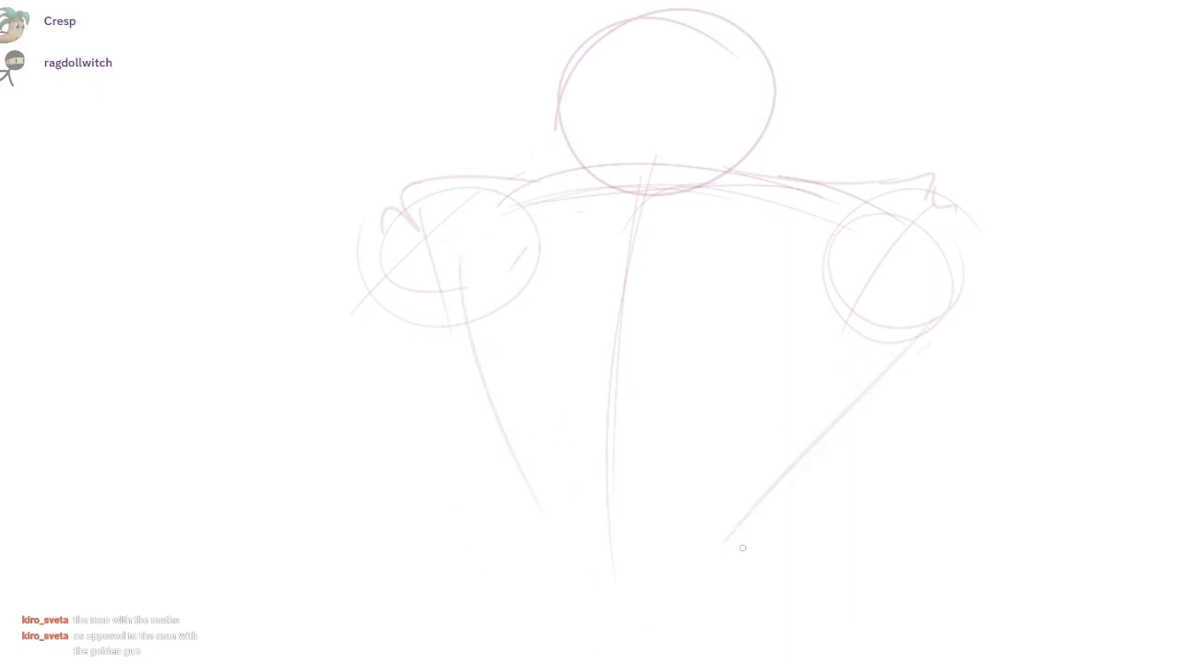
- Sketch the outer lines of both arms, with the left one stretched outward, and a rounded hand shape below its end
drag(976, 205, 1001, 444)
drag(346, 246, 287, 366)
drag(395, 341, 468, 323)
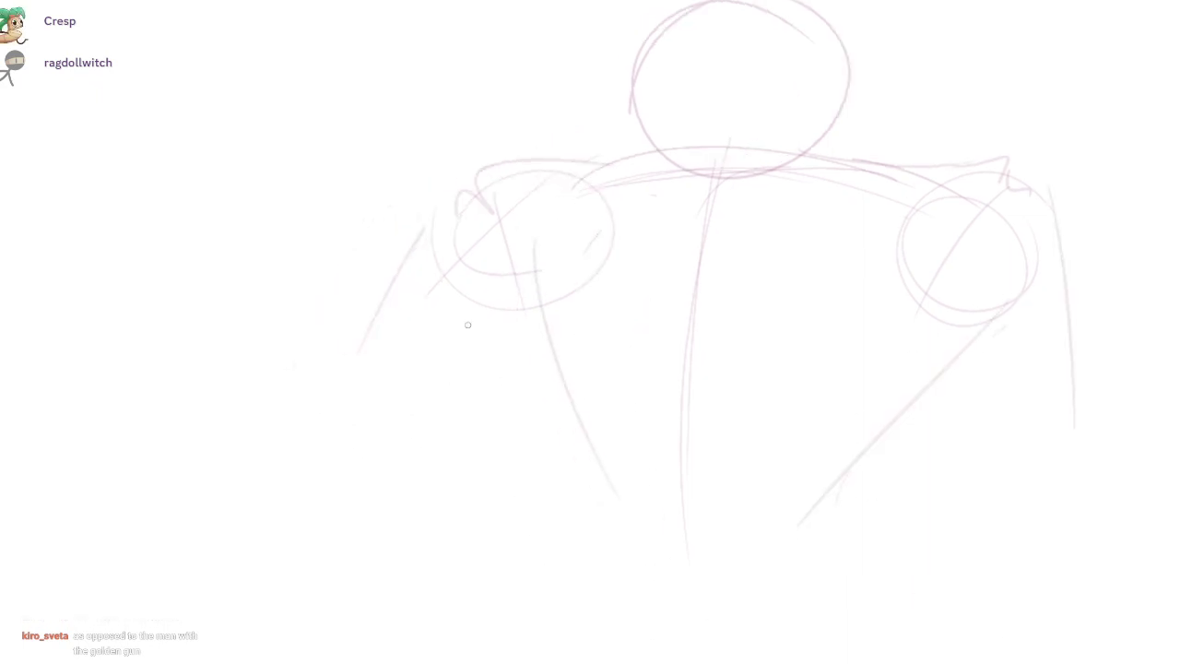
key(ctrl+z)
drag(478, 164, 268, 271)
mouse_move(217, 350)
mouse_down()
mouse_move(259, 462)
mouse_move(357, 367)
mouse_up()
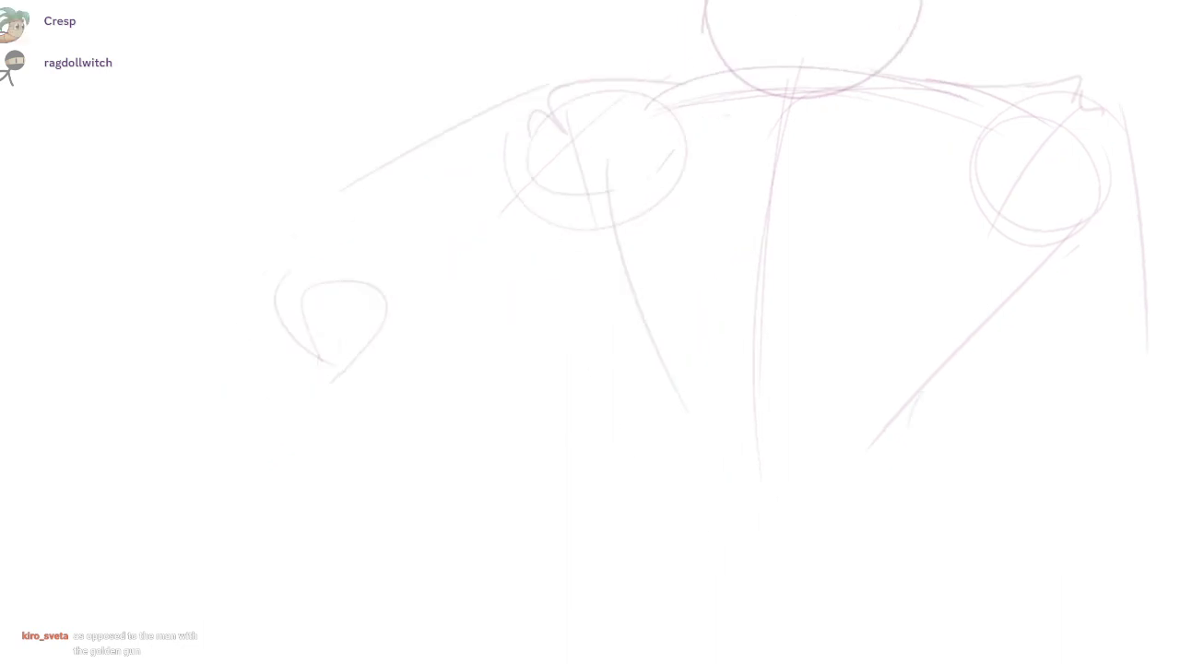
mouse_move(405, 233)
mouse_down()
mouse_move(365, 313)
mouse_move(516, 236)
mouse_up()
key(ctrl+z)
drag(616, 450, 559, 434)
scroll(562, 429, down, 1)
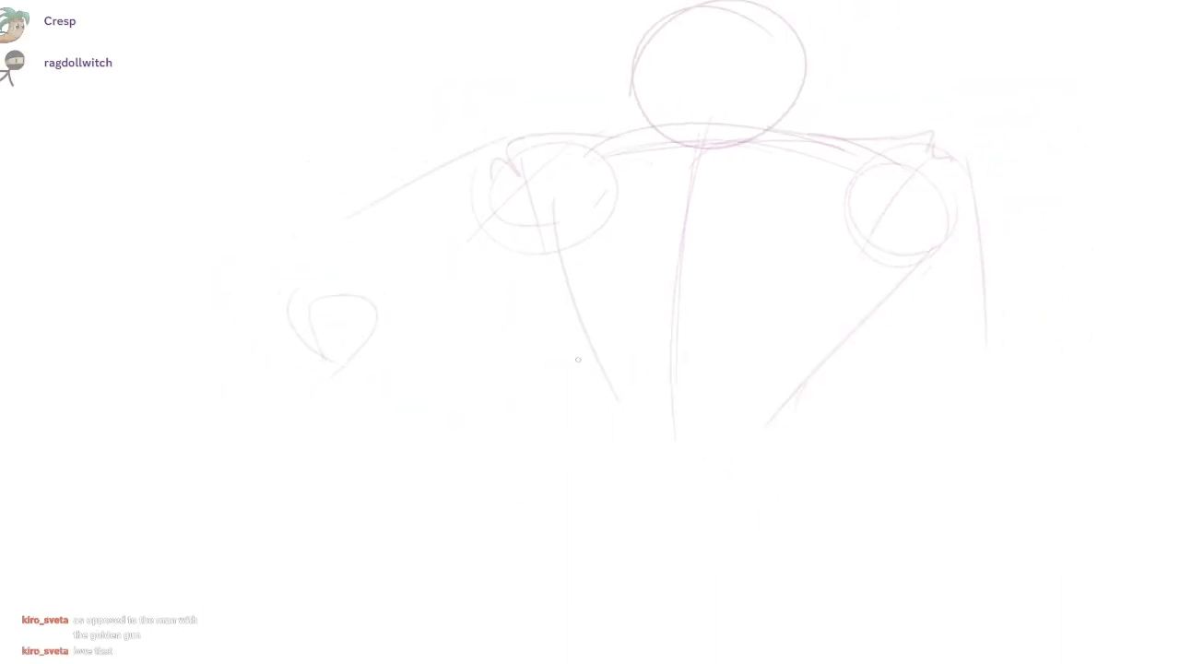
- Sketch the outer lines of the legs down from the waist and a flat base line at the feet
drag(588, 472, 633, 608)
drag(795, 418, 809, 602)
drag(830, 612, 677, 620)
drag(571, 621, 756, 630)
- Sketch a small circle beside the outstretched hand and a slanted line for the underside of that arm
mouse_move(393, 313)
mouse_down()
mouse_move(452, 313)
mouse_move(504, 333)
mouse_up()
scroll(502, 332, up, 3)
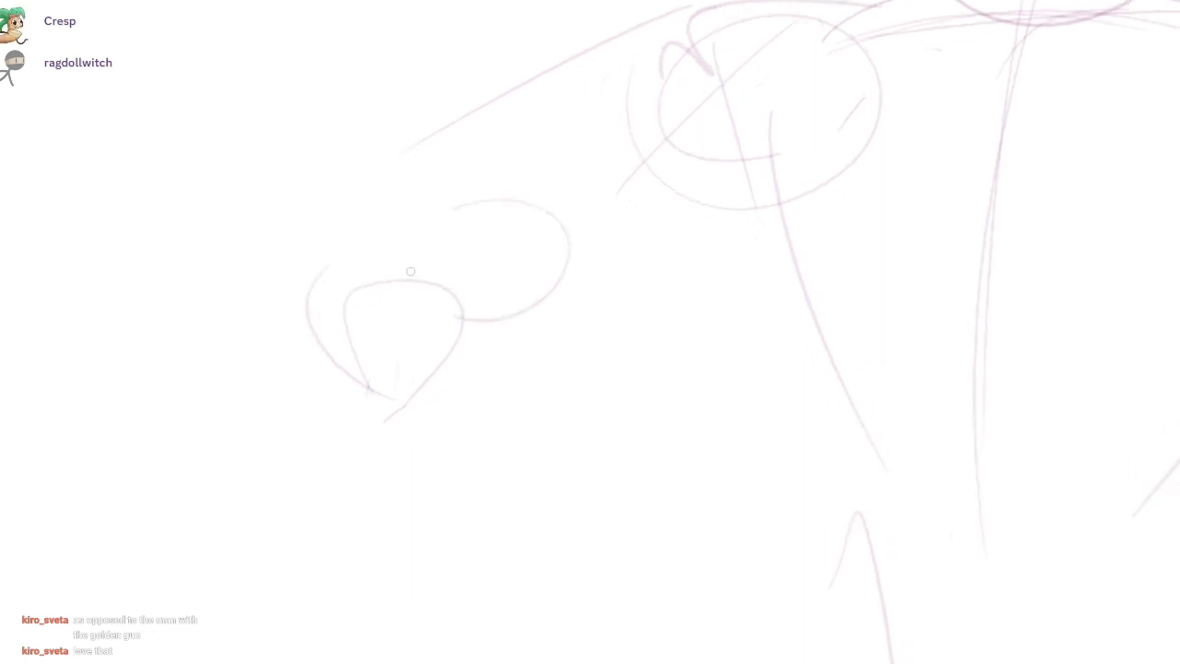
drag(434, 245, 519, 258)
mouse_move(442, 157)
mouse_down()
mouse_move(508, 132)
mouse_move(550, 150)
mouse_up()
drag(574, 353, 553, 409)
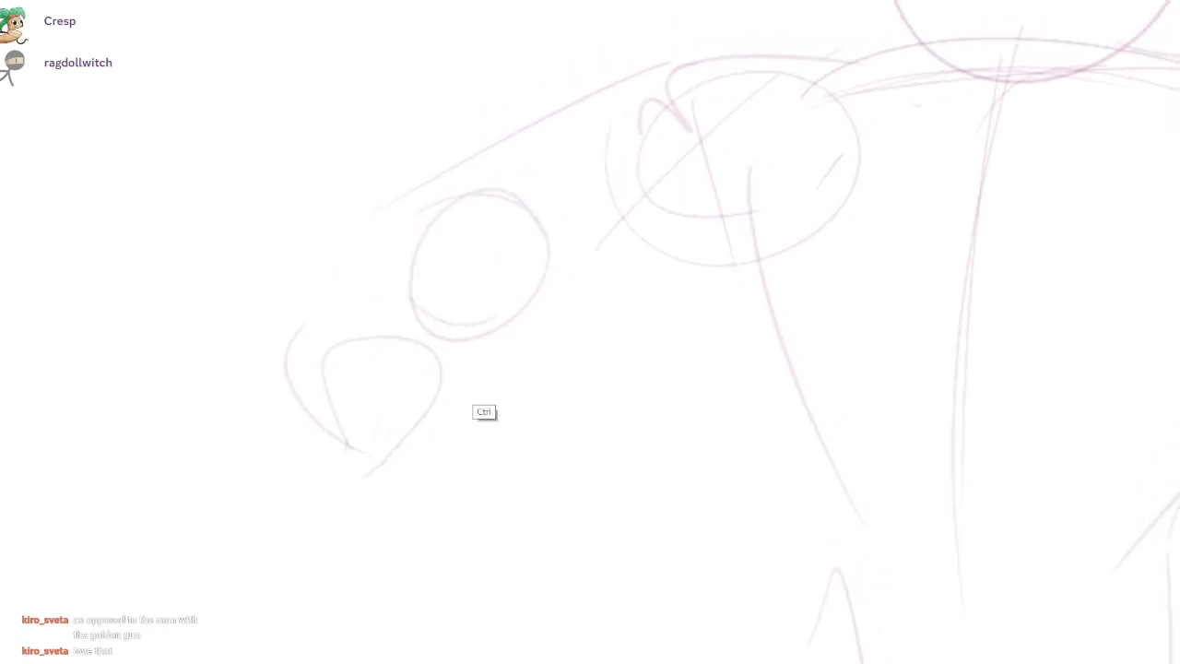
key(ctrl+z)
mouse_move(436, 260)
mouse_down()
mouse_move(509, 281)
mouse_move(453, 179)
mouse_up()
drag(717, 239, 492, 358)
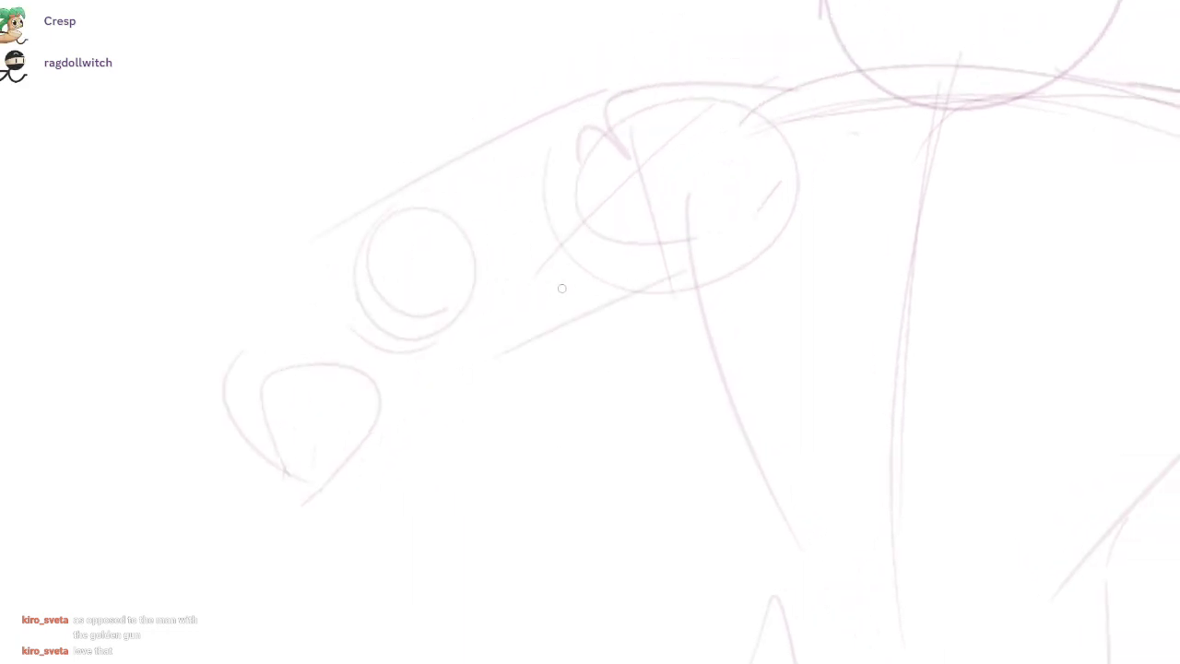
- Add finger outlines and connecting strokes above and around the outstretched hand
drag(331, 277, 320, 314)
drag(223, 345, 354, 319)
mouse_move(302, 268)
mouse_down()
mouse_move(228, 354)
mouse_move(285, 474)
mouse_up()
drag(258, 420, 266, 450)
- Sketch the other hand in front of the torso, with a rounded palm, pointed thumb and finger shapes, and curled lower edge
mouse_move(1029, 469)
mouse_down()
mouse_move(673, 413)
mouse_move(783, 358)
mouse_up()
scroll(673, 413, down, 2)
drag(671, 338, 643, 391)
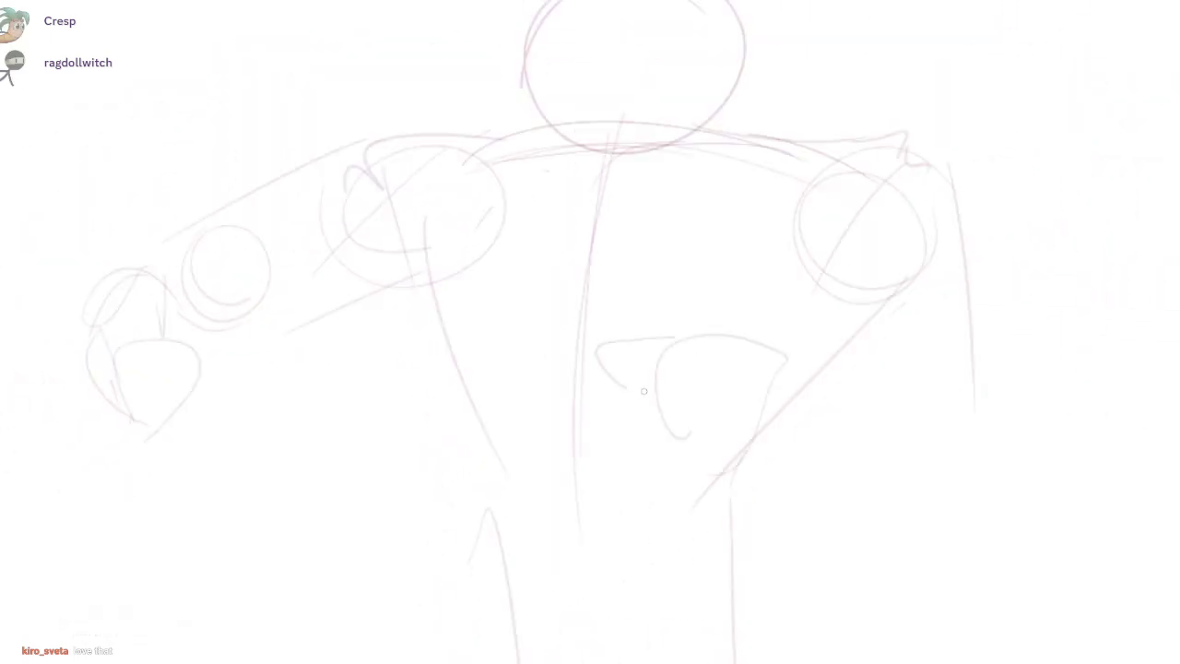
drag(784, 360, 725, 334)
mouse_move(654, 387)
mouse_down()
mouse_move(670, 459)
mouse_move(694, 470)
mouse_up()
drag(693, 460, 739, 456)
mouse_move(678, 423)
mouse_down()
mouse_move(660, 426)
mouse_move(678, 427)
mouse_up()
drag(649, 408, 673, 454)
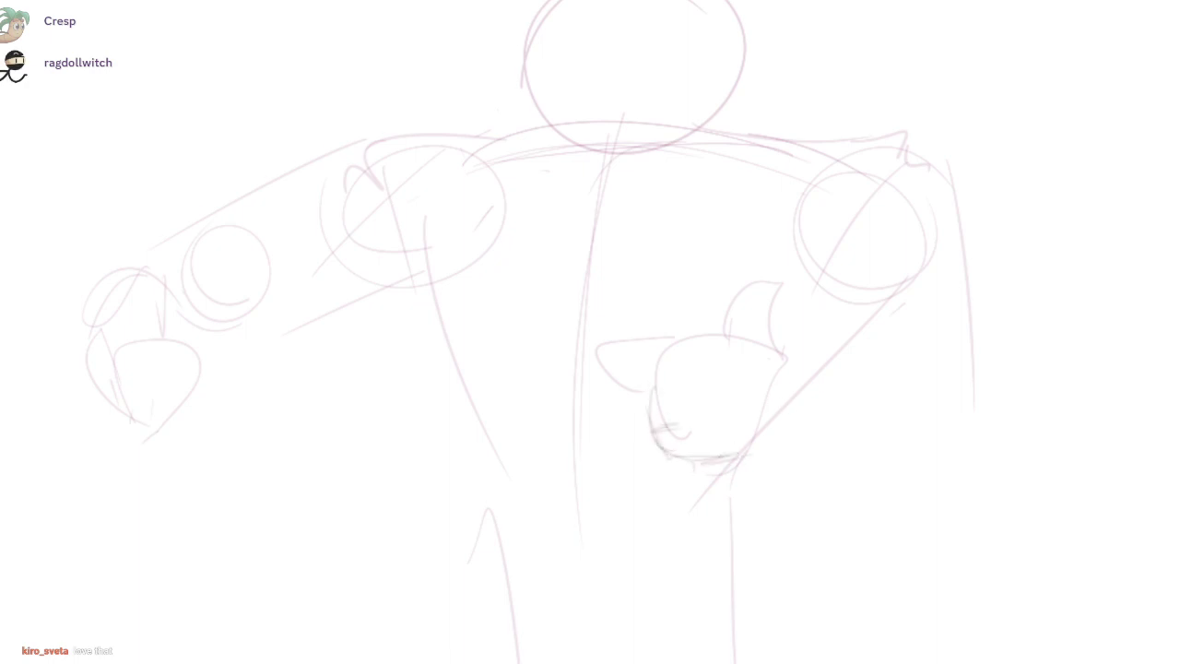
- Sketch the bent forearm's wide, box-like sleeve from the hand at the torso out to the elbow
drag(774, 356, 779, 561)
drag(779, 538, 883, 476)
drag(818, 502, 953, 420)
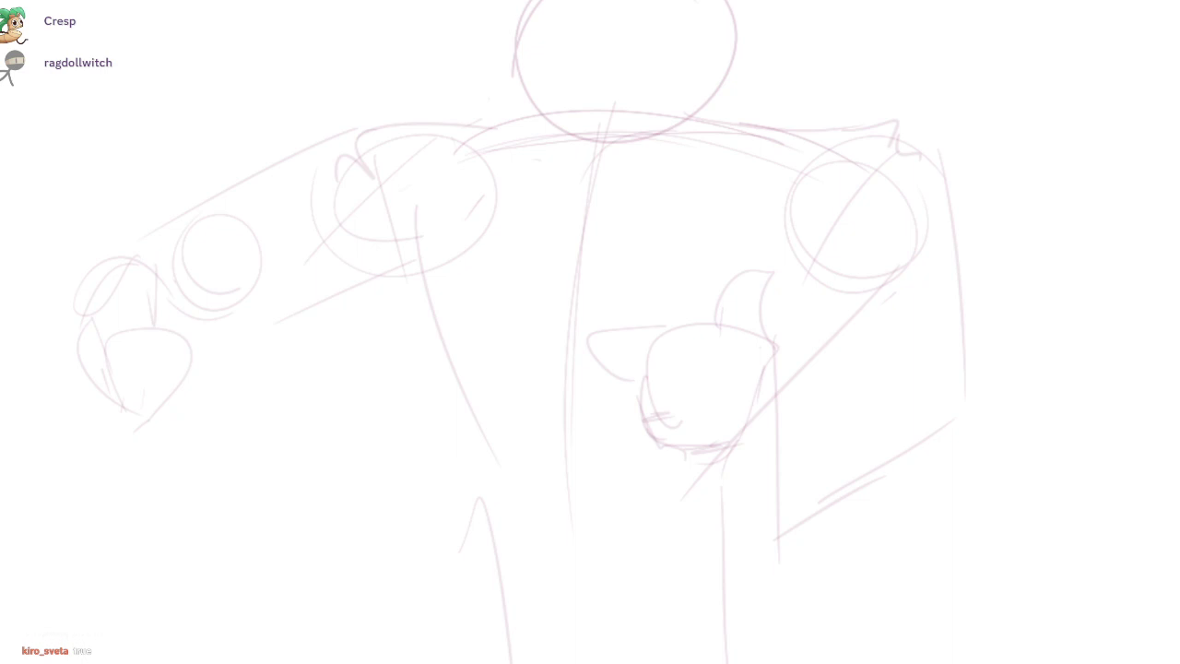
mouse_move(780, 348)
mouse_down()
mouse_move(780, 489)
mouse_move(765, 515)
mouse_up()
mouse_move(776, 338)
mouse_down()
mouse_move(885, 346)
mouse_move(905, 322)
mouse_up()
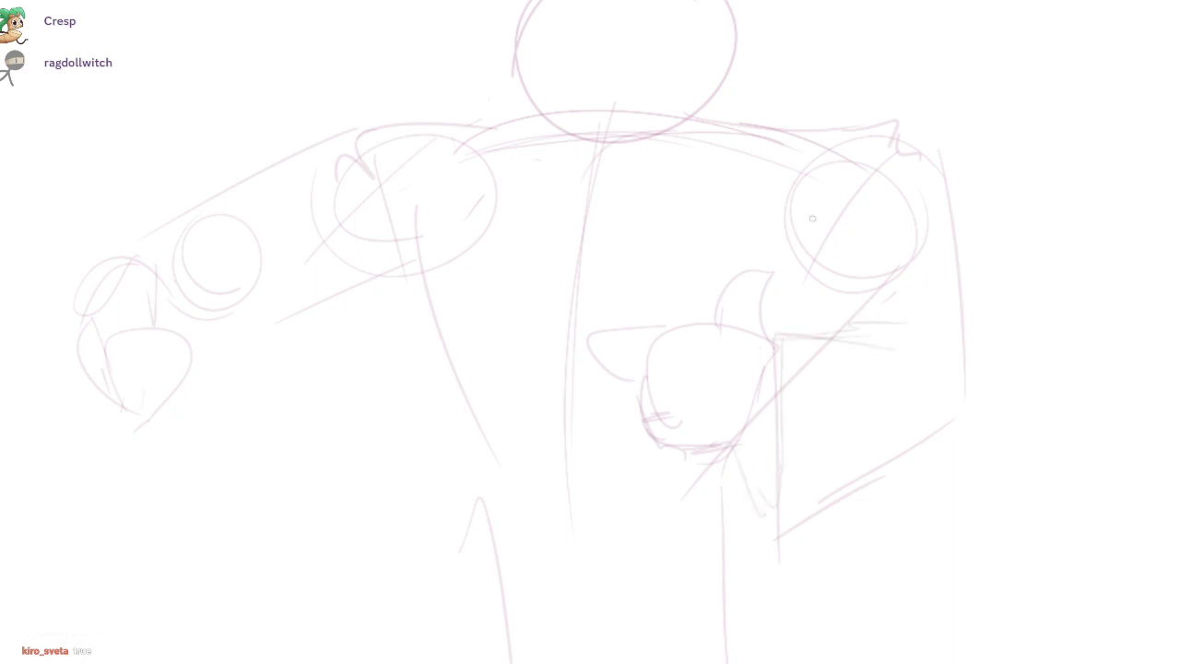
mouse_move(812, 219)
mouse_down()
mouse_move(817, 339)
mouse_move(850, 361)
mouse_up()
- Extend the underside of the outstretched arm down into the hand and round off the hand's lower edge
drag(424, 273, 355, 318)
drag(200, 367, 209, 498)
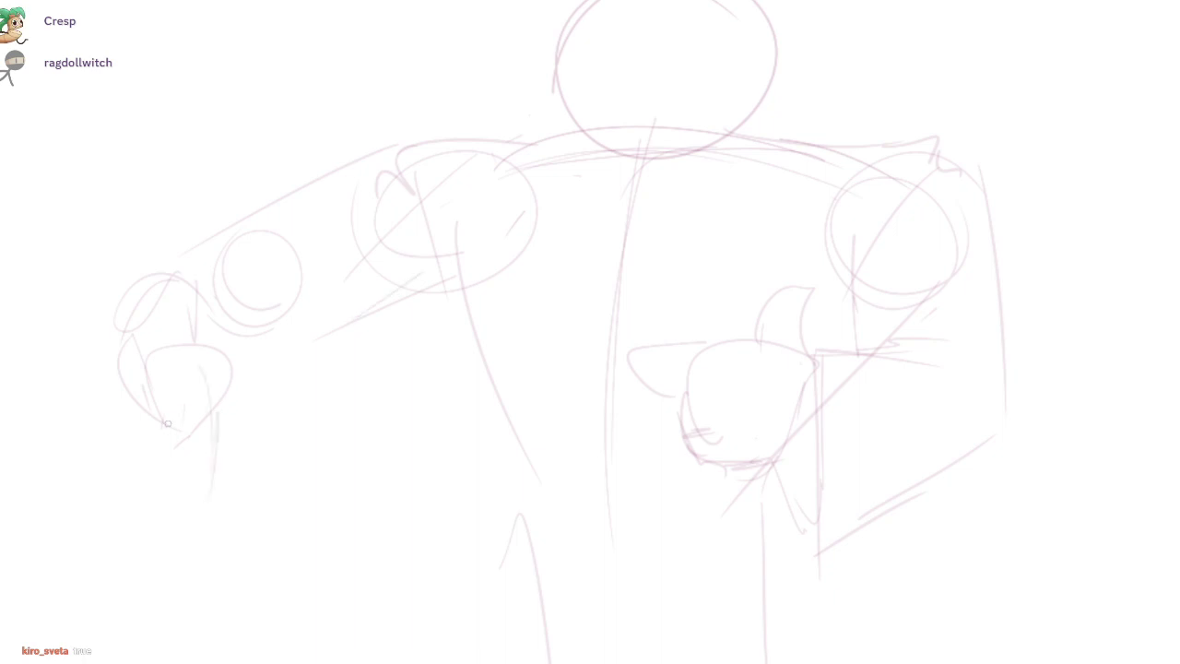
key(ctrl+z)
drag(158, 406, 260, 372)
mouse_move(808, 343)
mouse_down()
mouse_move(824, 273)
mouse_move(926, 152)
mouse_move(949, 189)
mouse_up()
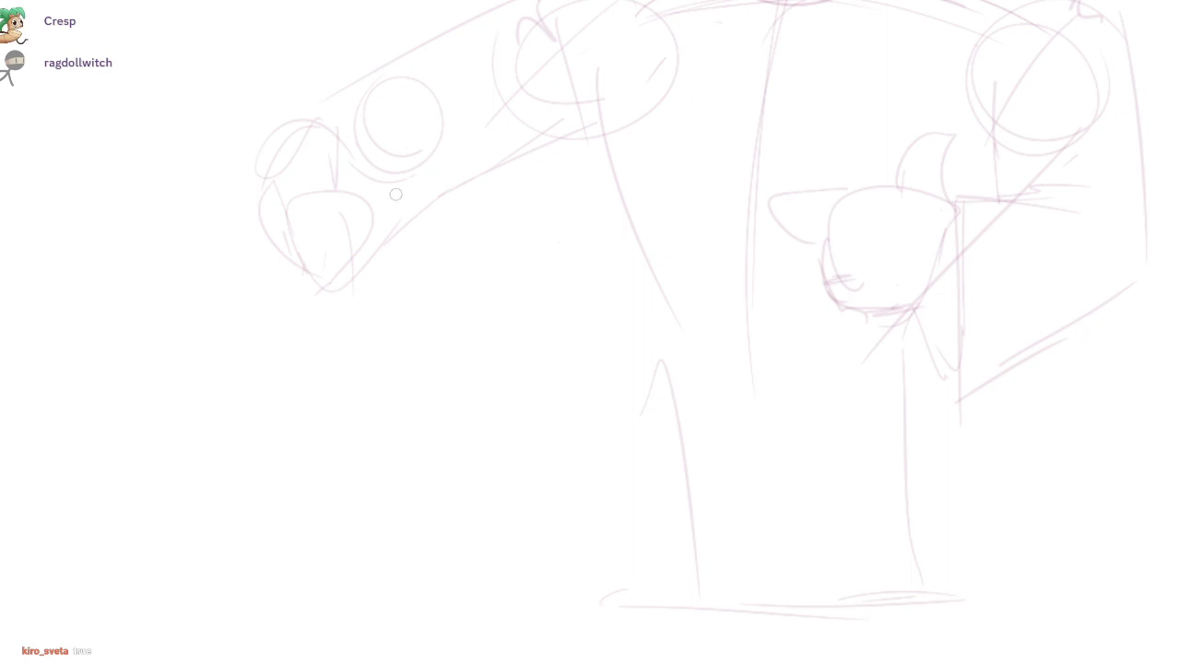
- Erase the small circle beside the outstretched hand and redraw it larger as a second figure's head
mouse_move(396, 193)
mouse_down()
mouse_move(437, 150)
mouse_move(416, 160)
mouse_up()
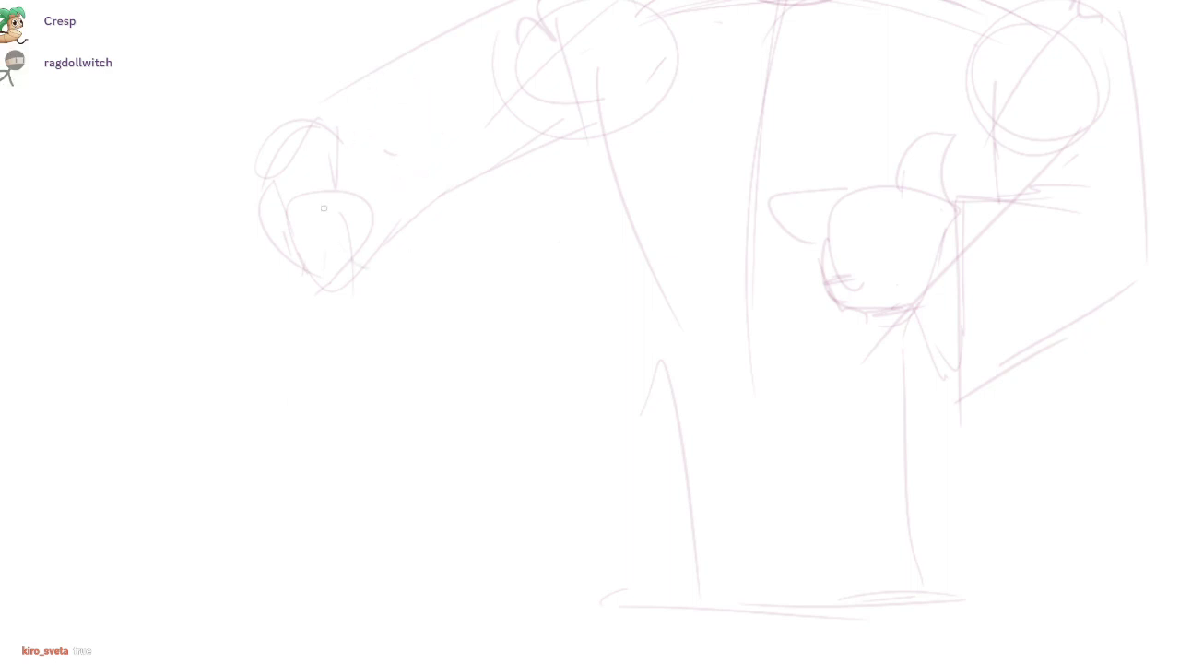
drag(323, 208, 341, 226)
scroll(809, 345, up, 2)
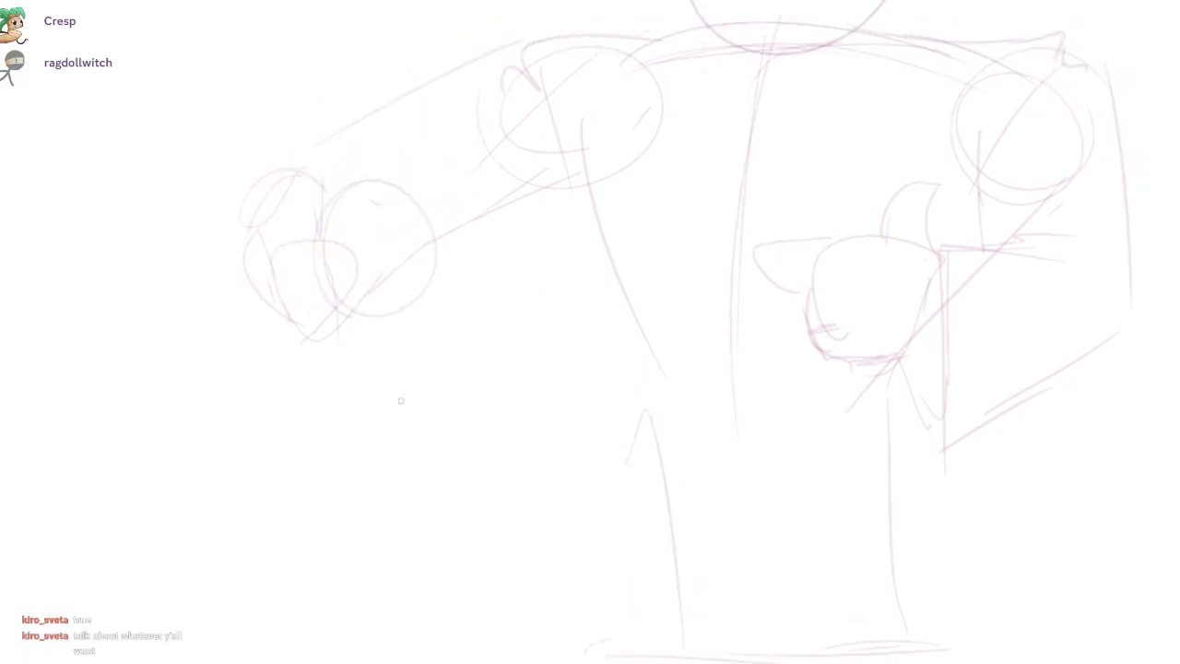
- Sketch the smaller figure's tapering torso, narrow legs and flat feet beneath its head
mouse_move(395, 334)
mouse_down()
mouse_move(346, 362)
mouse_move(427, 326)
mouse_move(435, 515)
mouse_up()
drag(379, 456, 404, 543)
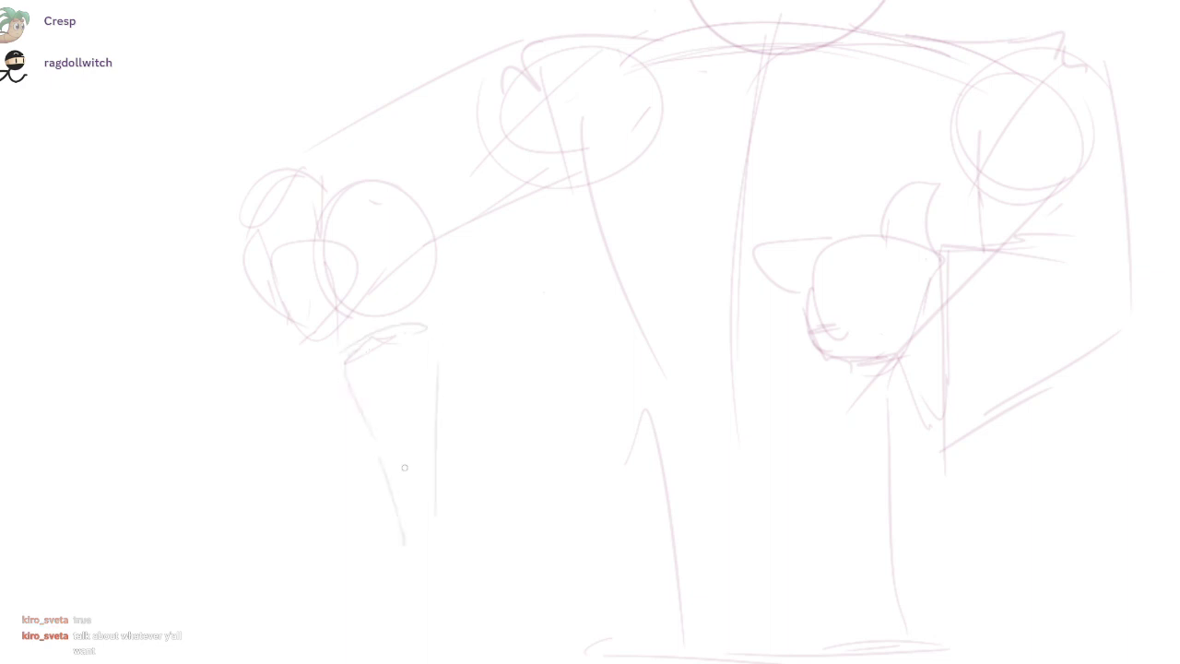
drag(407, 501, 407, 638)
drag(808, 344, 828, 232)
drag(417, 435, 401, 604)
key(ctrl+z)
drag(406, 326, 401, 528)
drag(442, 392, 441, 533)
mouse_move(362, 540)
mouse_down()
mouse_move(421, 532)
mouse_move(397, 551)
mouse_up()
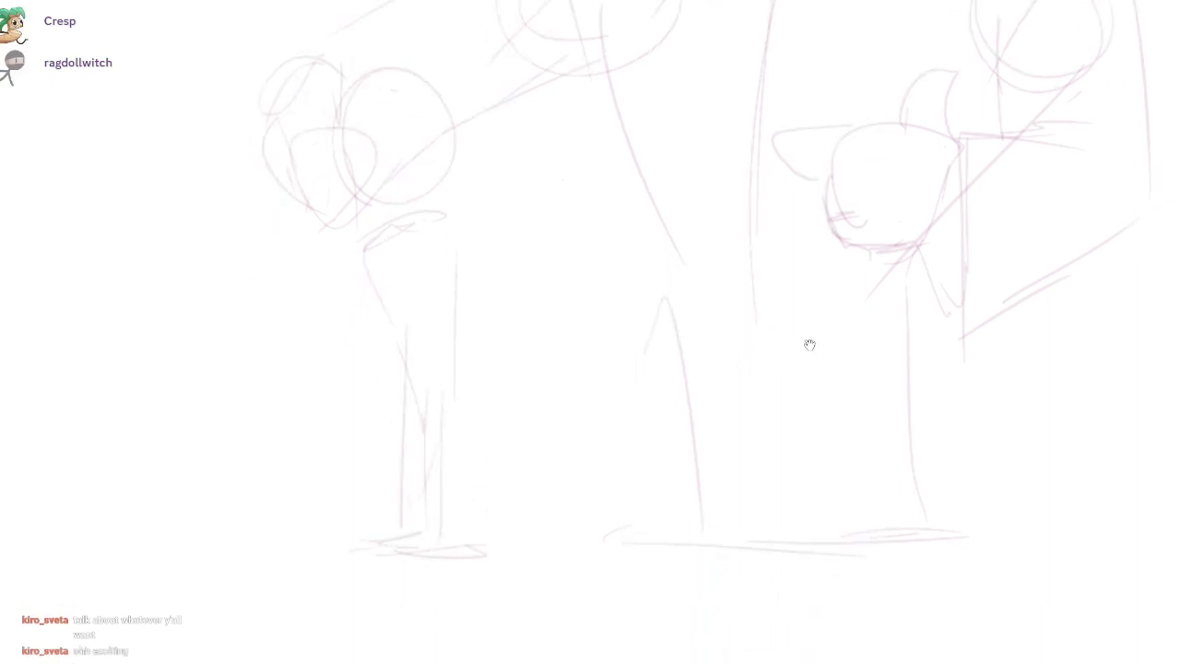
- Add a longer side contour to the smaller figure's head and a slanted line beneath it
scroll(808, 344, up, 5)
mouse_move(305, 284)
mouse_down()
mouse_move(392, 351)
mouse_move(415, 346)
mouse_up()
drag(406, 258, 417, 343)
drag(389, 225, 407, 261)
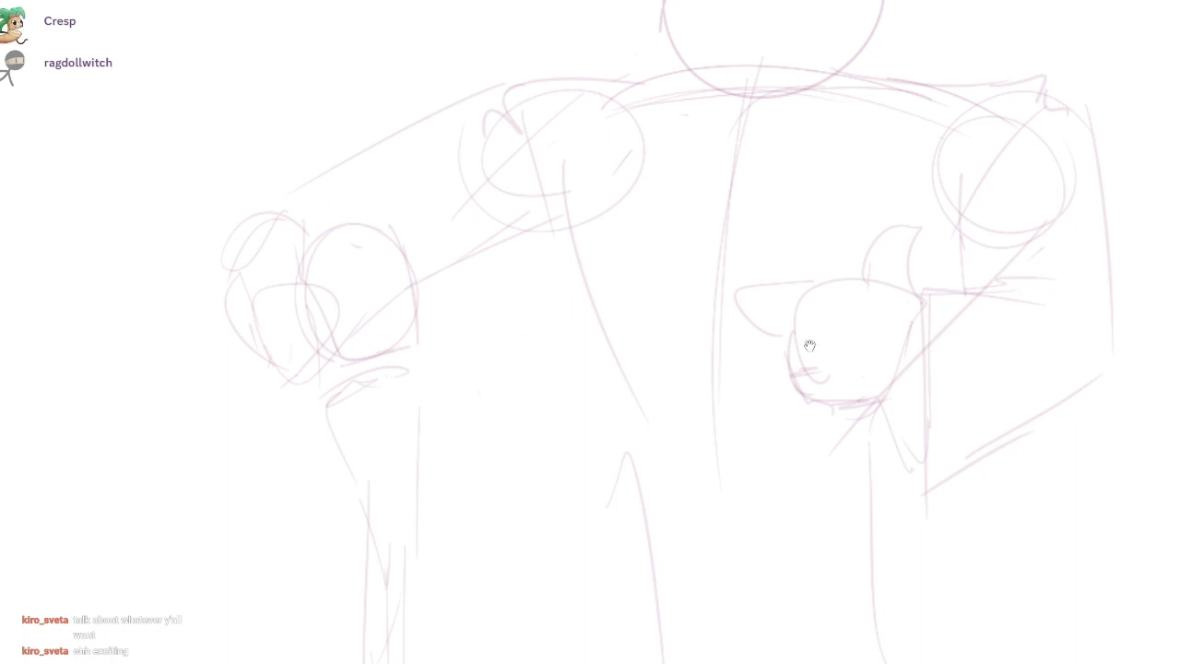
- Lasso the smaller figure, enlarge it upward with a free transform, apply the change and deselect
drag(809, 346, 859, 372)
drag(485, 340, 433, 263)
drag(550, 408, 489, 433)
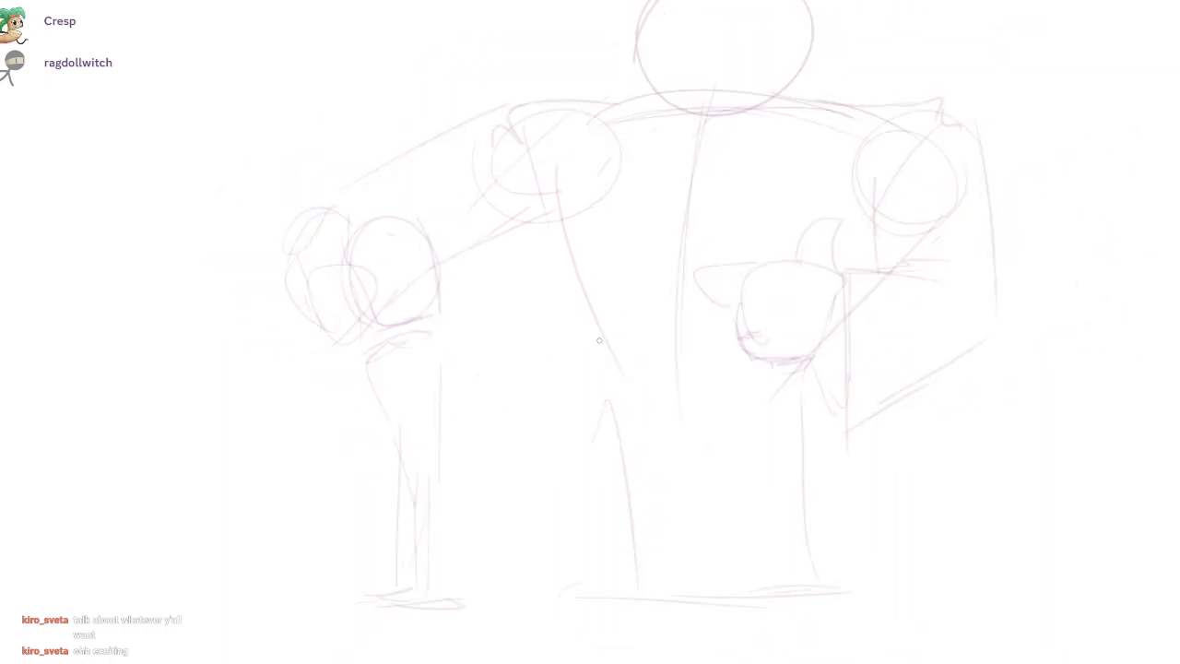
mouse_move(447, 255)
mouse_down()
mouse_move(358, 224)
mouse_move(371, 361)
mouse_move(498, 553)
mouse_up()
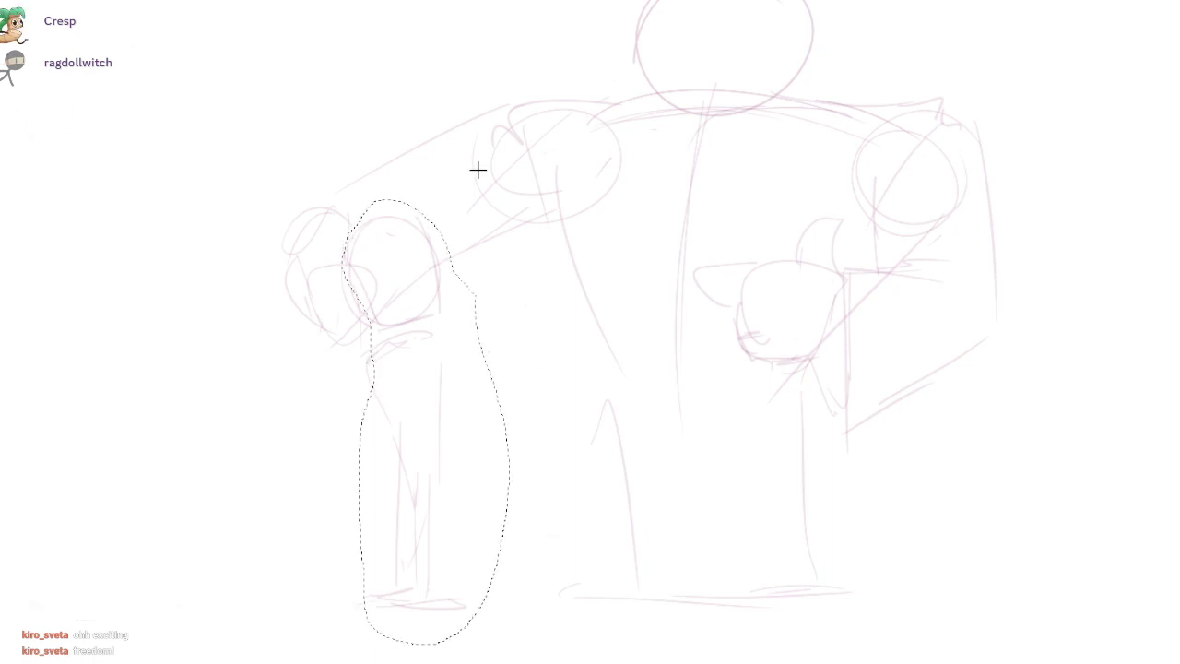
key(ctrl+t)
mouse_move(508, 197)
mouse_down()
mouse_move(537, 119)
mouse_move(530, 142)
mouse_up()
drag(809, 346, 811, 341)
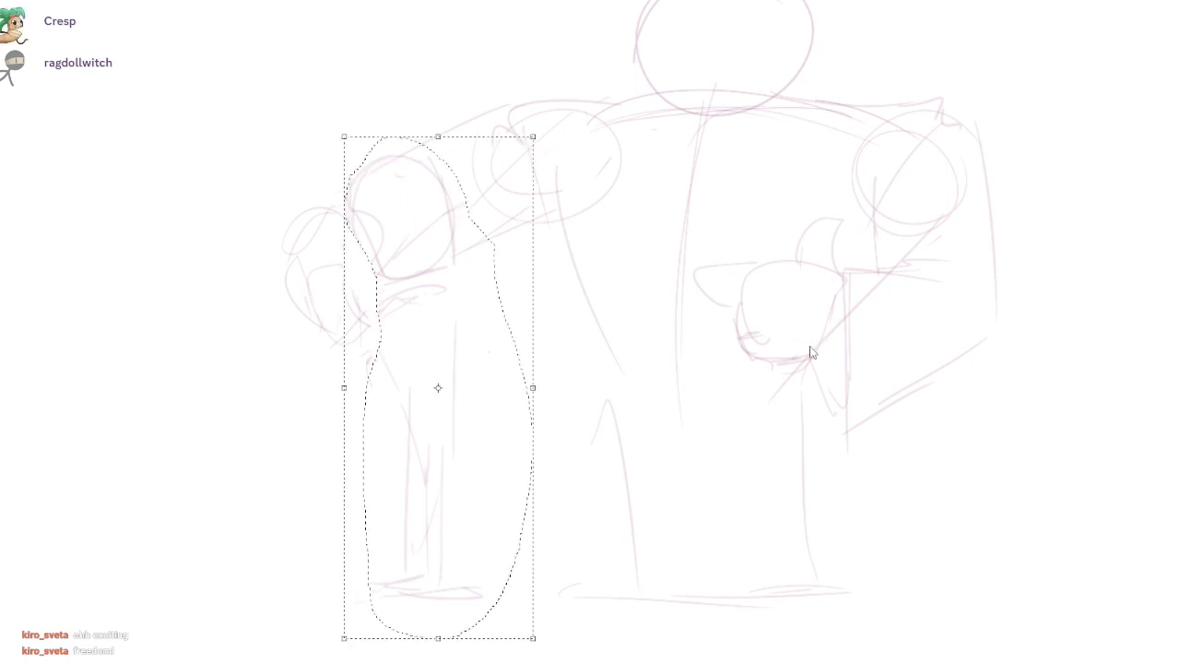
key(Return)
key(ctrl+d)
- Erase the old hand sketch beside the smaller figure's head
key(b)
drag(755, 227, 809, 346)
drag(438, 382, 448, 310)
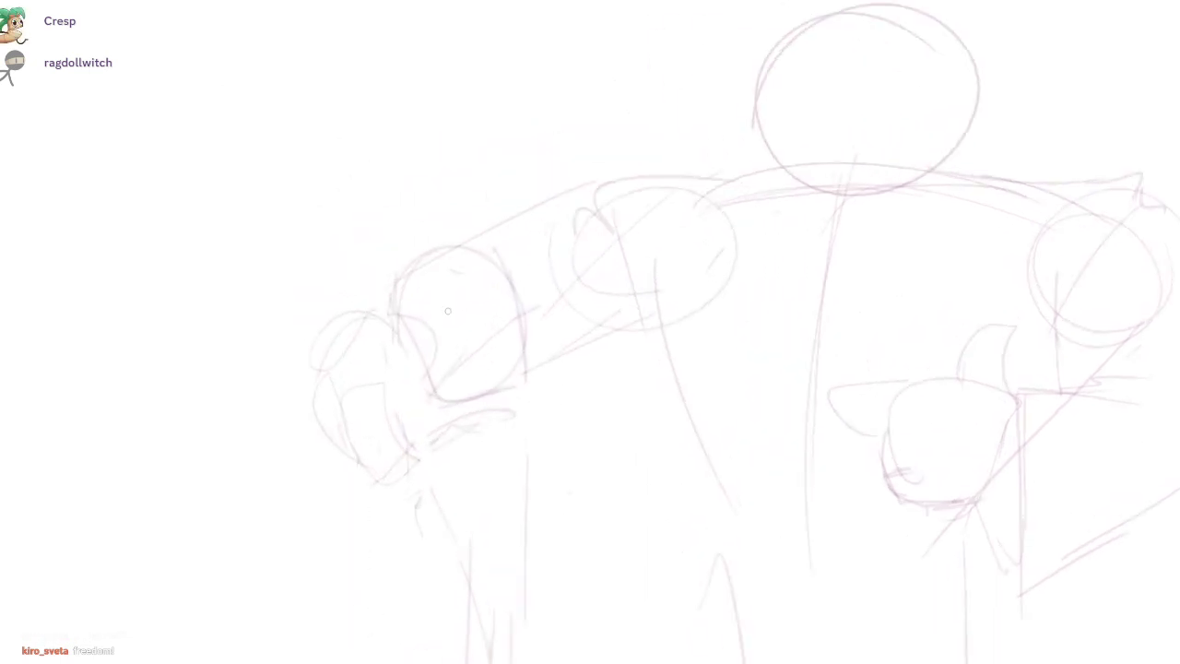
key(e)
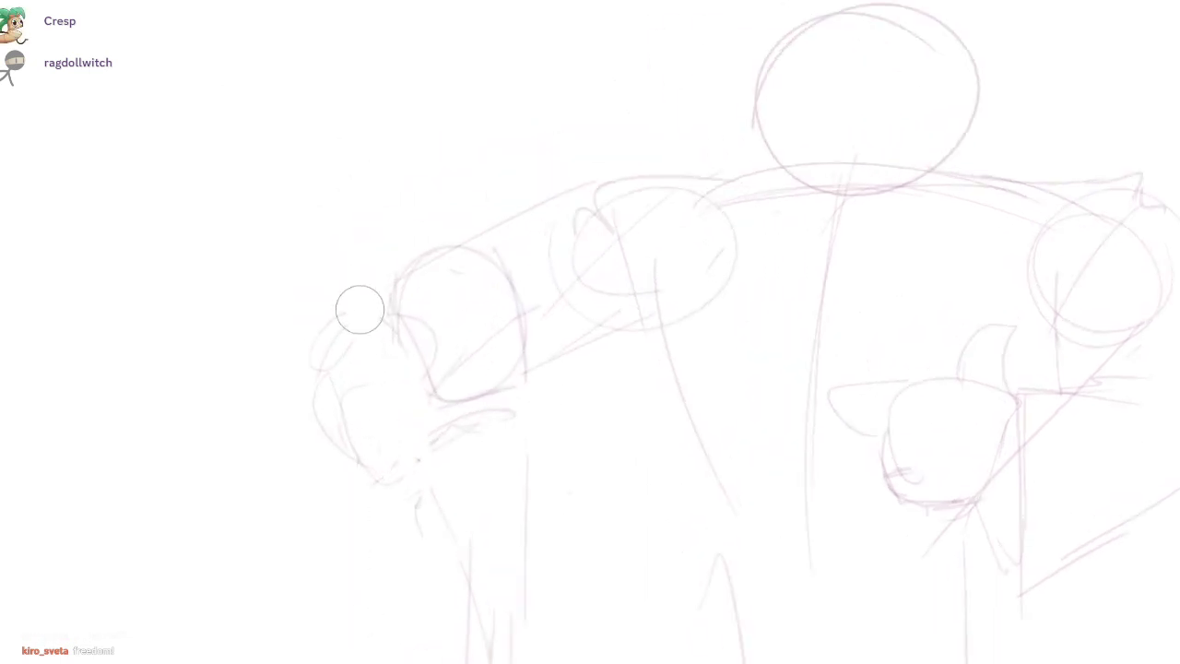
drag(360, 309, 345, 492)
- Redraw the hand lower down, with its fingers draped over the smaller figure's shoulder
key(b)
drag(396, 416, 422, 516)
drag(389, 459, 420, 510)
drag(369, 420, 452, 375)
drag(395, 503, 448, 541)
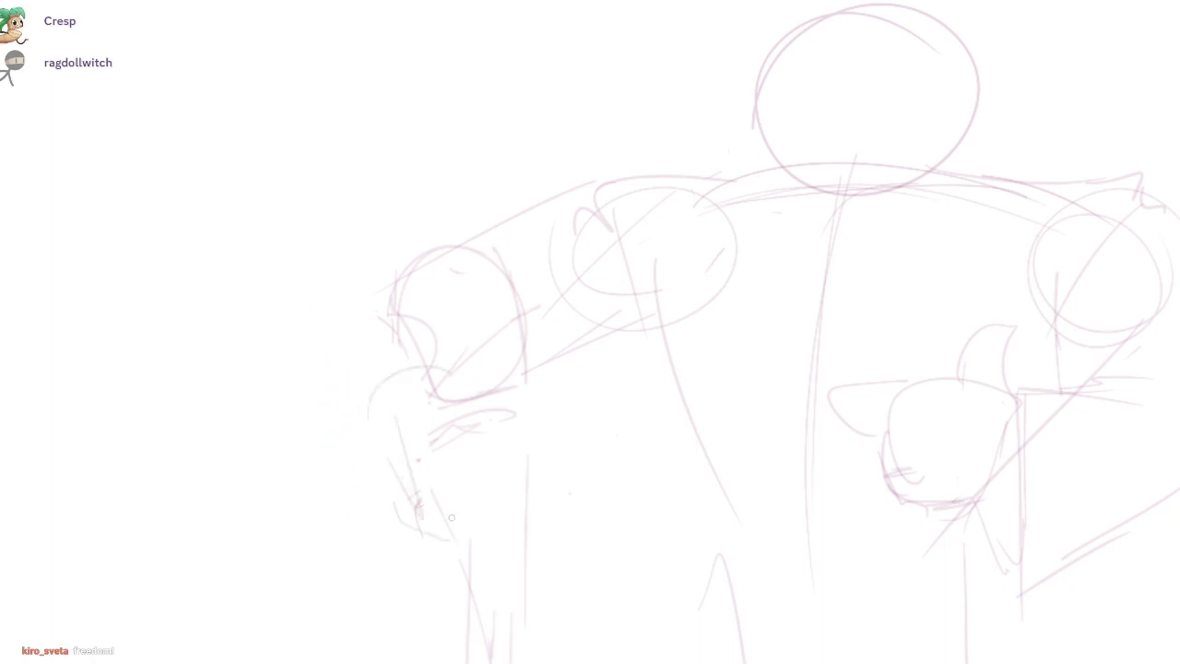
- Erase the outstretched arm's old upper and lower outlines and the outer part of its shoulder circle
drag(810, 346, 734, 350)
key(e)
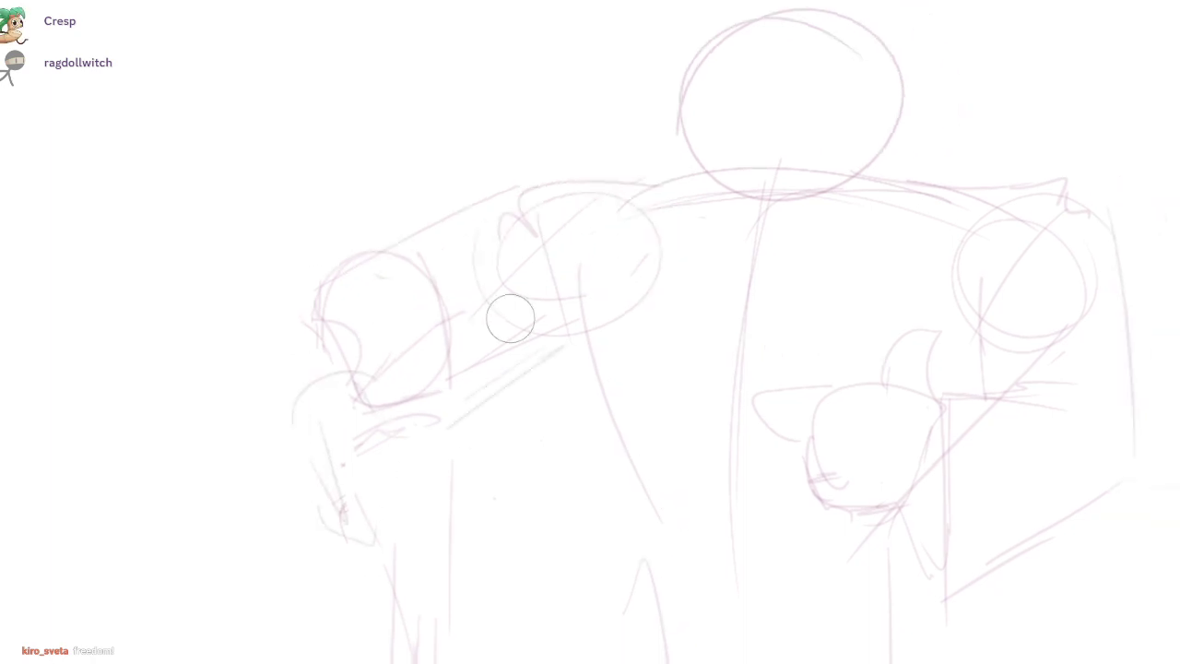
mouse_move(508, 317)
mouse_down()
mouse_move(492, 290)
mouse_move(529, 229)
mouse_move(400, 228)
mouse_up()
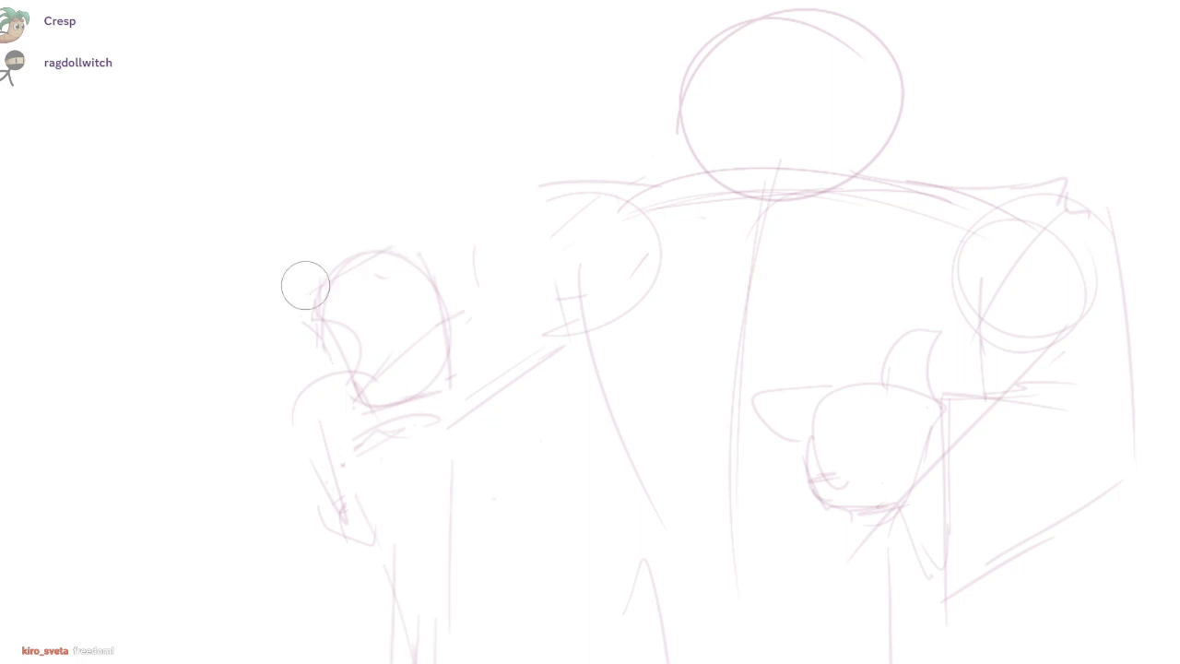
- Erase stray marks around the smaller figure and draw the large figure's pointed shoulder corner, running its edge down into the torso's side line
drag(305, 284, 305, 346)
drag(530, 445, 518, 431)
drag(824, 316, 807, 359)
scroll(645, 334, up, 1)
key(b)
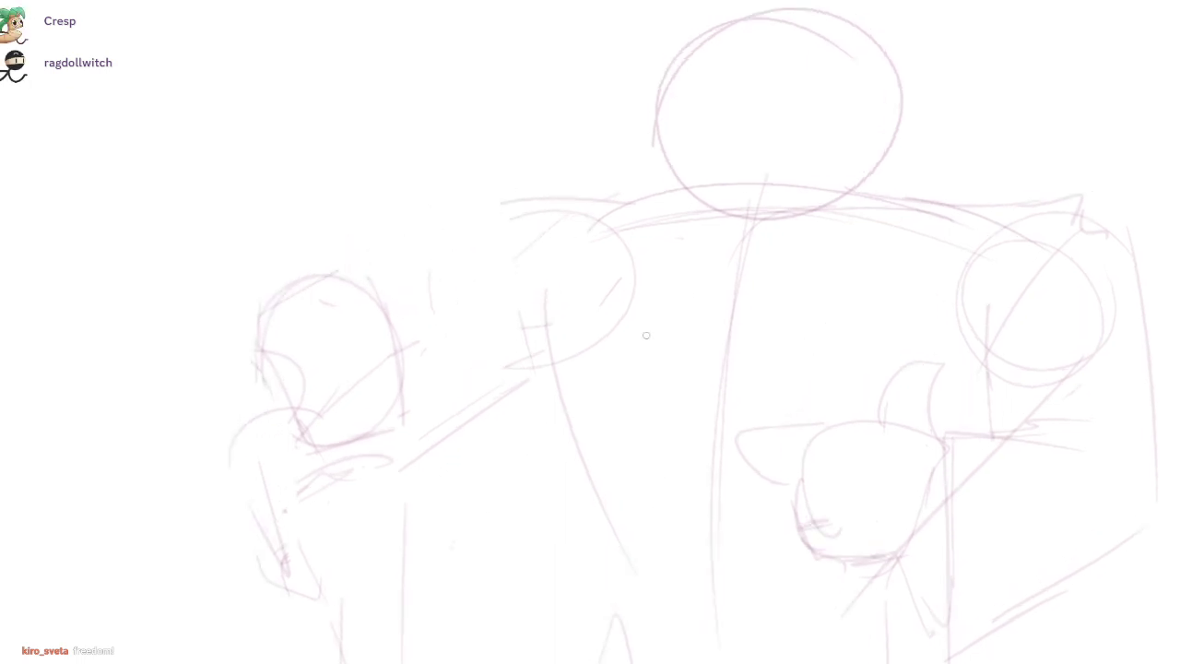
mouse_move(606, 192)
mouse_down()
mouse_move(636, 200)
mouse_move(573, 205)
mouse_up()
mouse_move(590, 199)
mouse_down()
mouse_move(527, 243)
mouse_move(496, 241)
mouse_up()
drag(523, 247, 542, 308)
mouse_move(565, 400)
mouse_down()
mouse_move(388, 388)
mouse_move(434, 526)
mouse_up()
- Draw a vertical and a horizontal face guideline crossing inside the large figure's head circle
scroll(646, 331, up, 3)
drag(613, 118, 608, 293)
drag(483, 201, 803, 200)
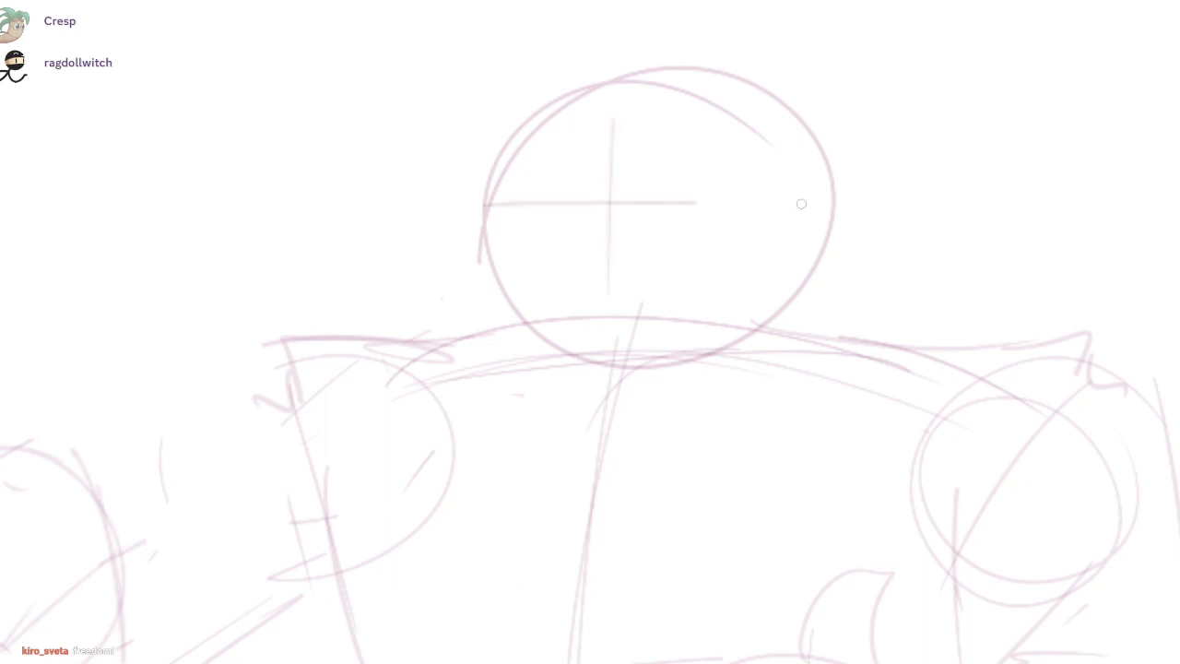
- Sketch the raised outer corners of wide glasses at both sides of the head and their straight top edge along the eye line
drag(466, 208, 472, 293)
mouse_move(464, 258)
mouse_down()
mouse_move(509, 317)
mouse_move(424, 164)
mouse_move(482, 155)
mouse_move(494, 212)
mouse_up()
scroll(582, 277, up, 2)
mouse_move(496, 192)
mouse_down()
mouse_move(538, 200)
mouse_move(555, 190)
mouse_up()
drag(554, 177, 555, 145)
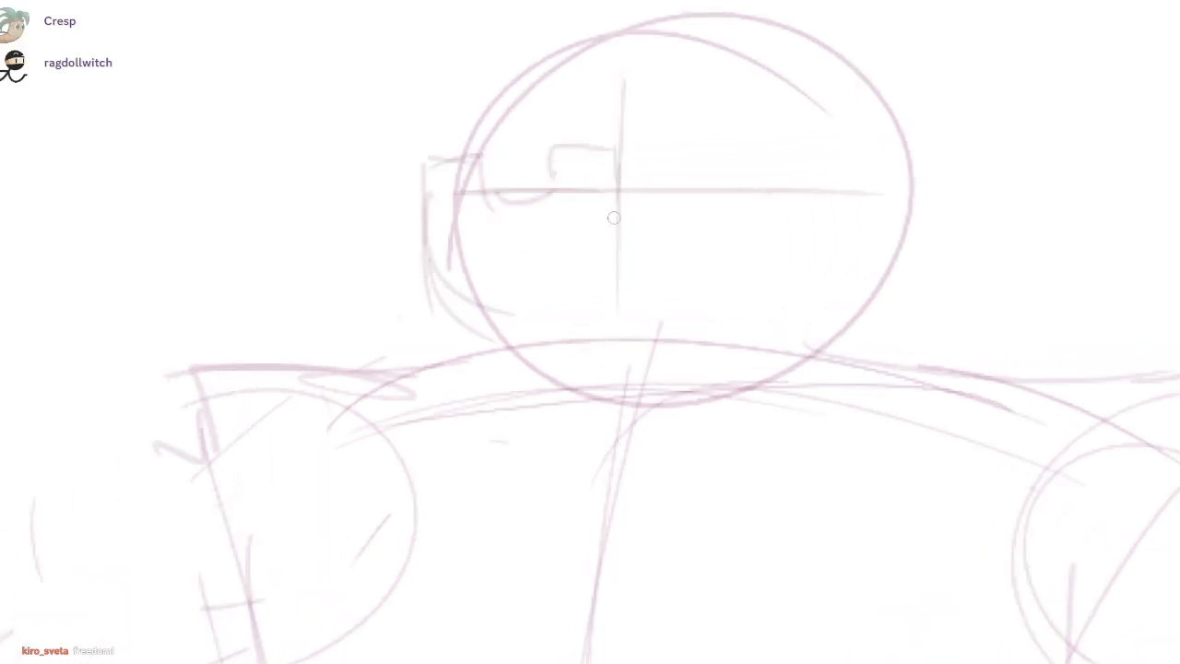
key(ctrl+z)
mouse_move(815, 179)
mouse_down()
mouse_move(832, 130)
mouse_move(891, 195)
mouse_up()
mouse_move(882, 138)
mouse_down()
mouse_move(810, 131)
mouse_move(652, 187)
mouse_up()
drag(772, 194, 651, 199)
- Complete both lenses of the glasses with vertical inner edges beside the nose and rounded lower edges
mouse_move(498, 191)
mouse_down()
mouse_move(553, 205)
mouse_move(594, 200)
mouse_move(590, 294)
mouse_up()
drag(600, 191, 605, 231)
drag(641, 191, 692, 313)
mouse_move(634, 286)
mouse_down()
mouse_move(738, 306)
mouse_move(874, 281)
mouse_up()
drag(878, 129, 826, 306)
drag(881, 230, 664, 326)
drag(425, 186, 481, 307)
drag(563, 323, 595, 306)
- Erase the parts of the head circle that run through the glasses
key(e)
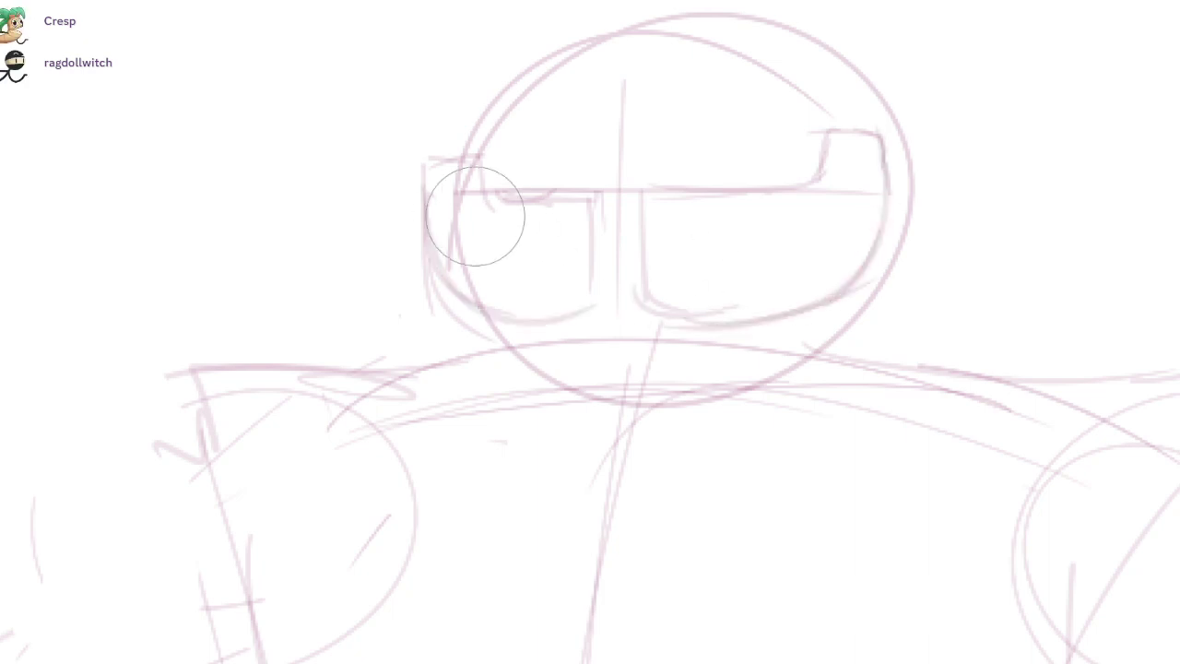
drag(473, 216, 473, 268)
drag(830, 205, 859, 192)
key(b)
scroll(622, 237, up, 2)
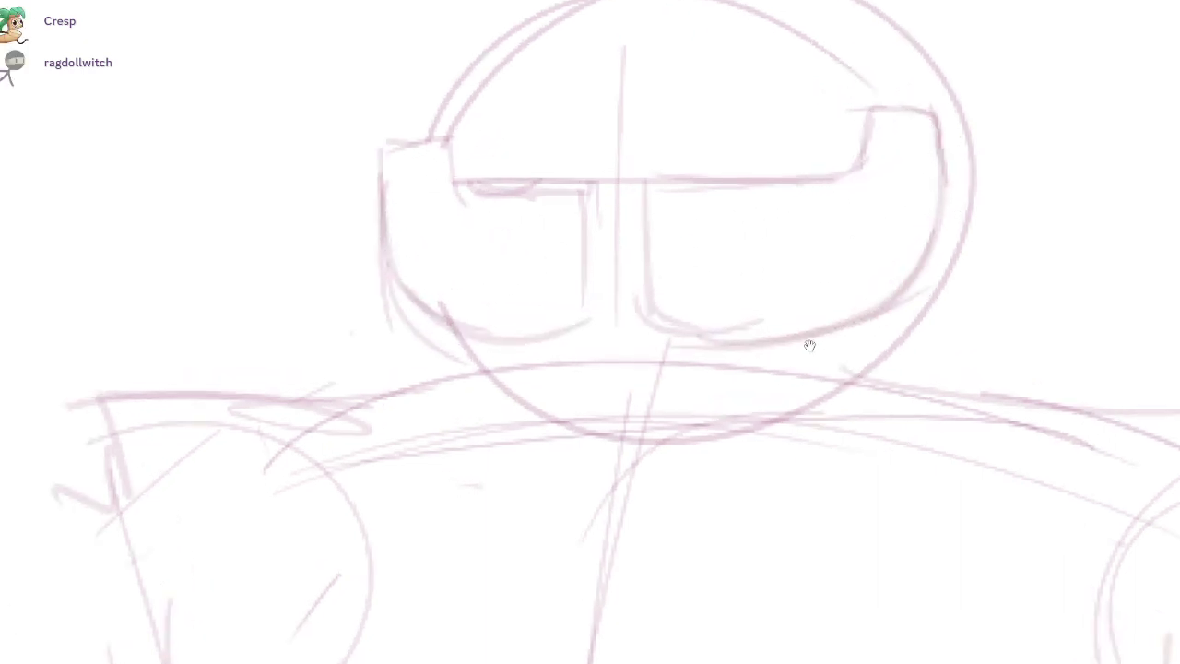
- Sketch the nose between the lenses and a wide curved mouth with a short lower-lip line beneath it
mouse_move(577, 234)
mouse_down()
mouse_move(651, 226)
mouse_move(579, 231)
mouse_move(608, 269)
mouse_up()
mouse_move(592, 260)
mouse_down()
mouse_move(641, 258)
mouse_move(631, 336)
mouse_up()
key(ctrl+z)
drag(587, 262, 584, 313)
drag(595, 291, 539, 381)
mouse_move(744, 318)
mouse_down()
mouse_move(716, 377)
mouse_move(570, 383)
mouse_up()
drag(663, 397, 629, 395)
- Sketch the large figure's jaw and curved chin below the mouth
drag(592, 439, 561, 433)
drag(452, 306, 479, 396)
mouse_move(457, 356)
mouse_down()
mouse_move(610, 448)
mouse_move(734, 445)
mouse_up()
- Add short forehead marks and draw a rounder crown outline above the glasses
drag(823, 181, 804, 375)
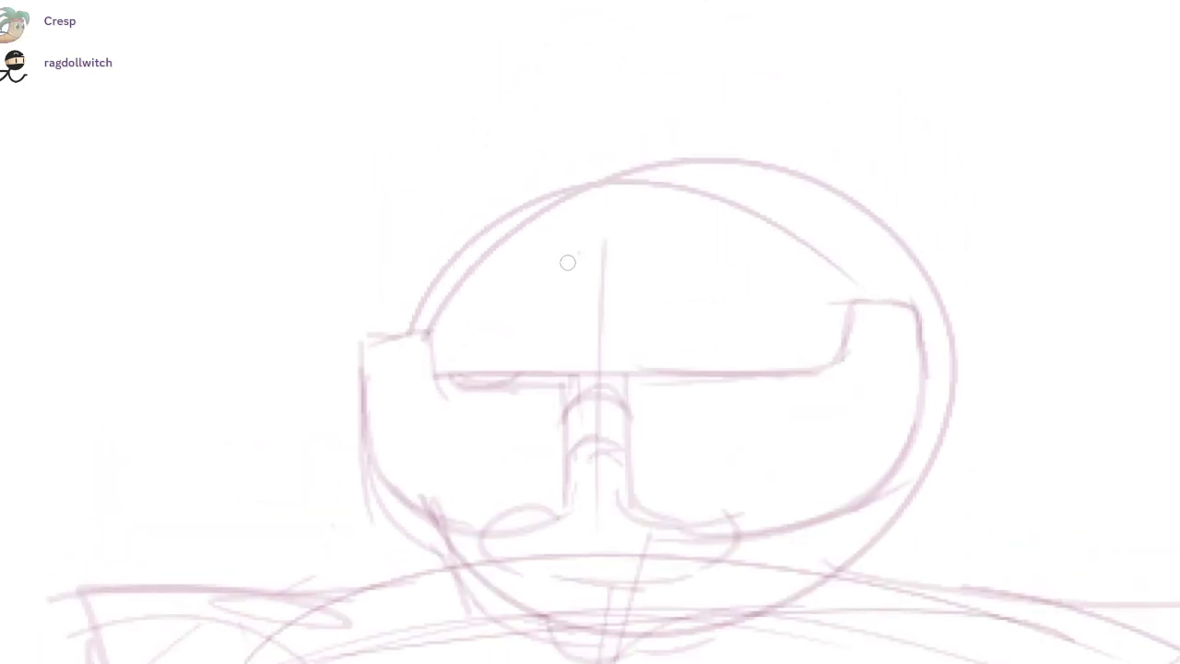
drag(580, 254, 550, 270)
drag(497, 292, 467, 298)
drag(421, 335, 681, 171)
- Draw rounded ears on both sides of the large figure's head, with an inner curve on the larger ear
drag(908, 441, 962, 535)
drag(407, 491, 441, 563)
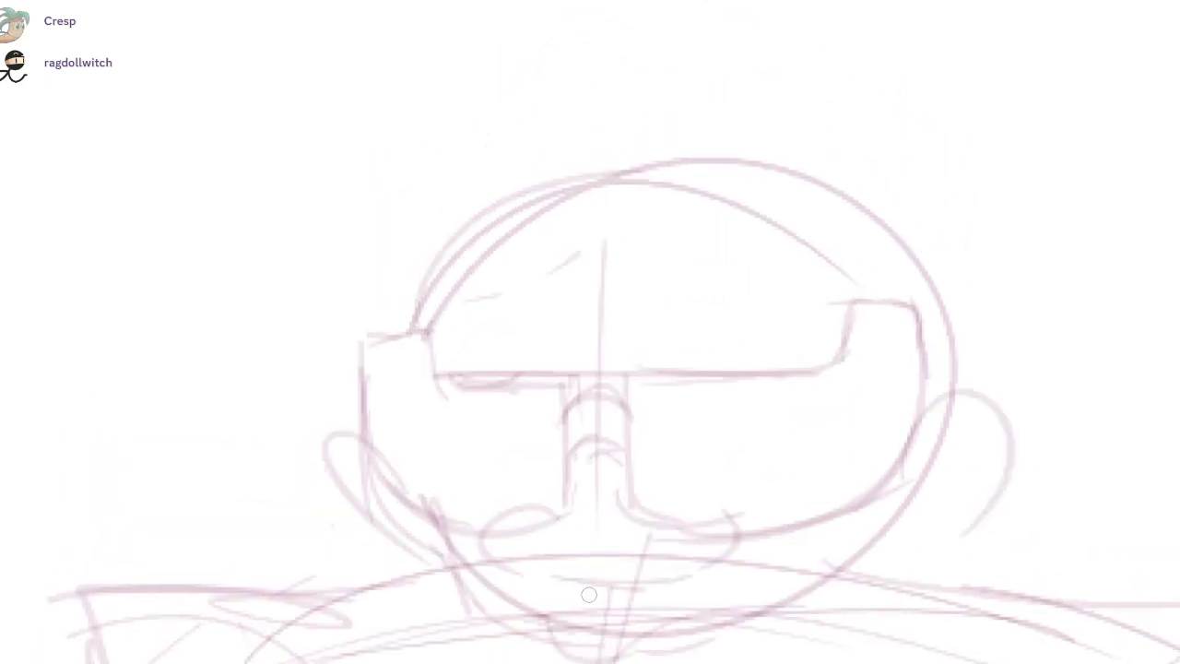
drag(861, 408, 808, 345)
drag(889, 362, 839, 499)
- Erase the old mouth and the shoulder and centre lines crossing the large figure's lower face
scroll(809, 345, down, 5)
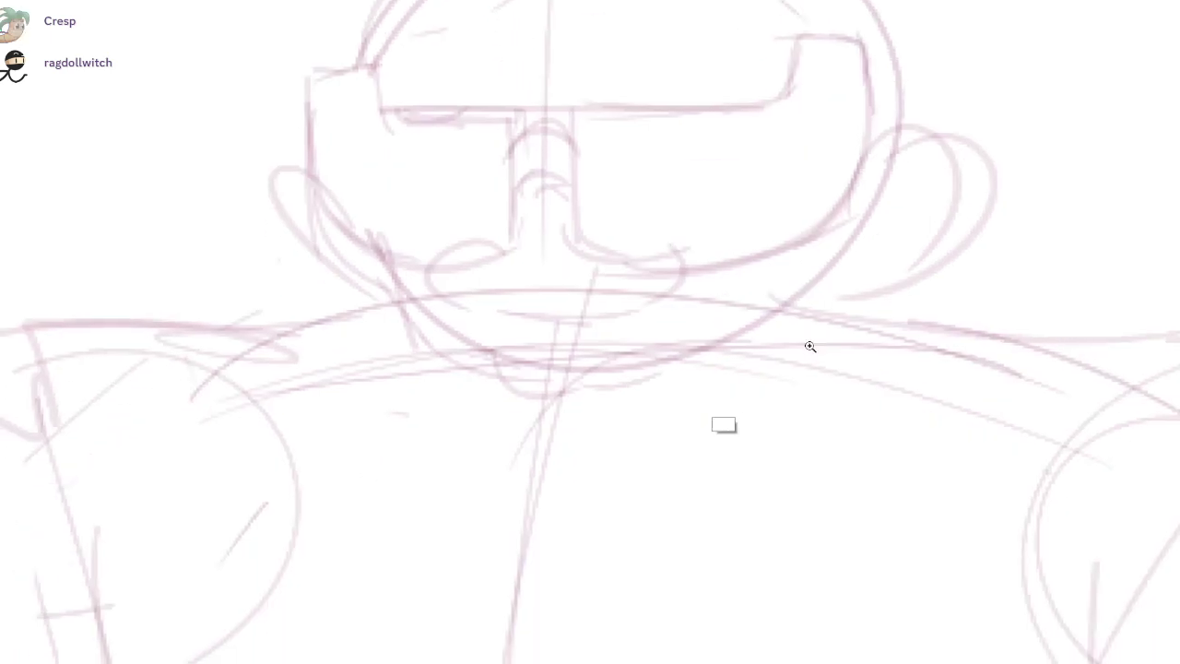
scroll(809, 345, down, 4)
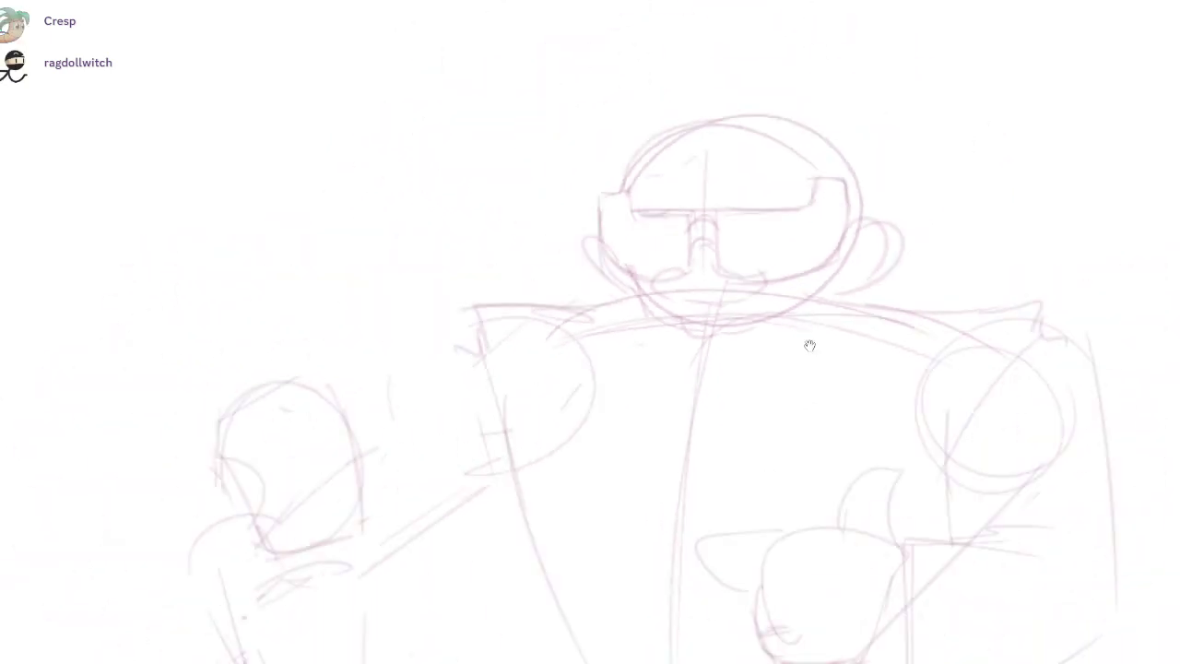
scroll(809, 345, up, 2)
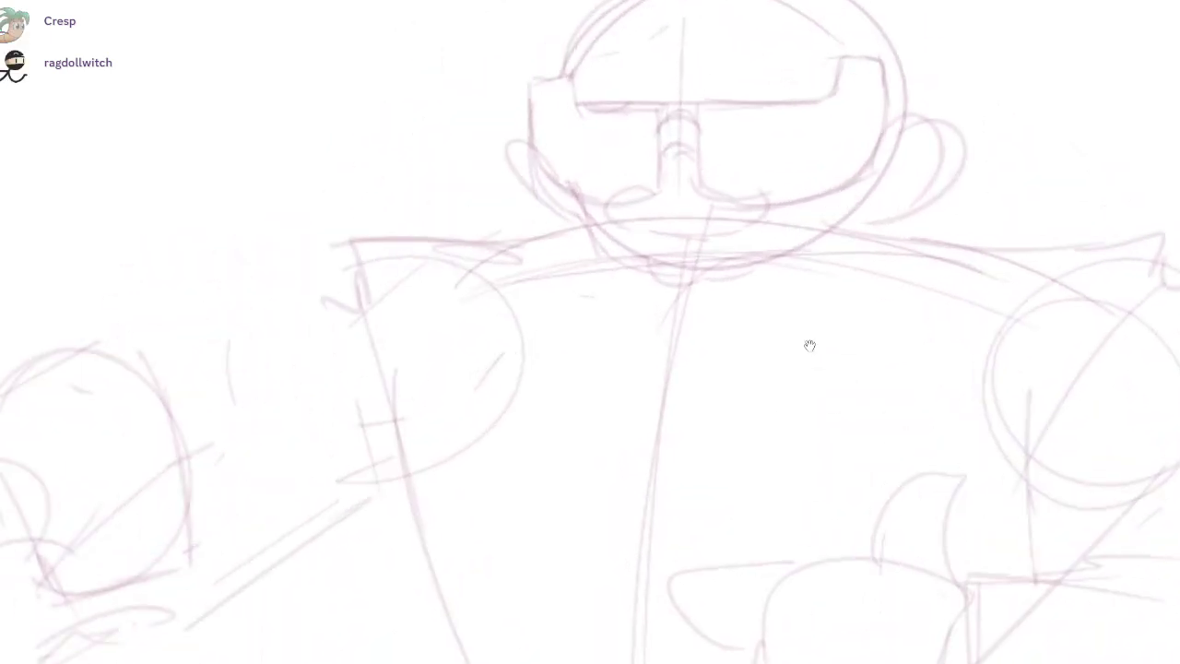
scroll(808, 345, up, 1)
key(ctrl+z)
key(e)
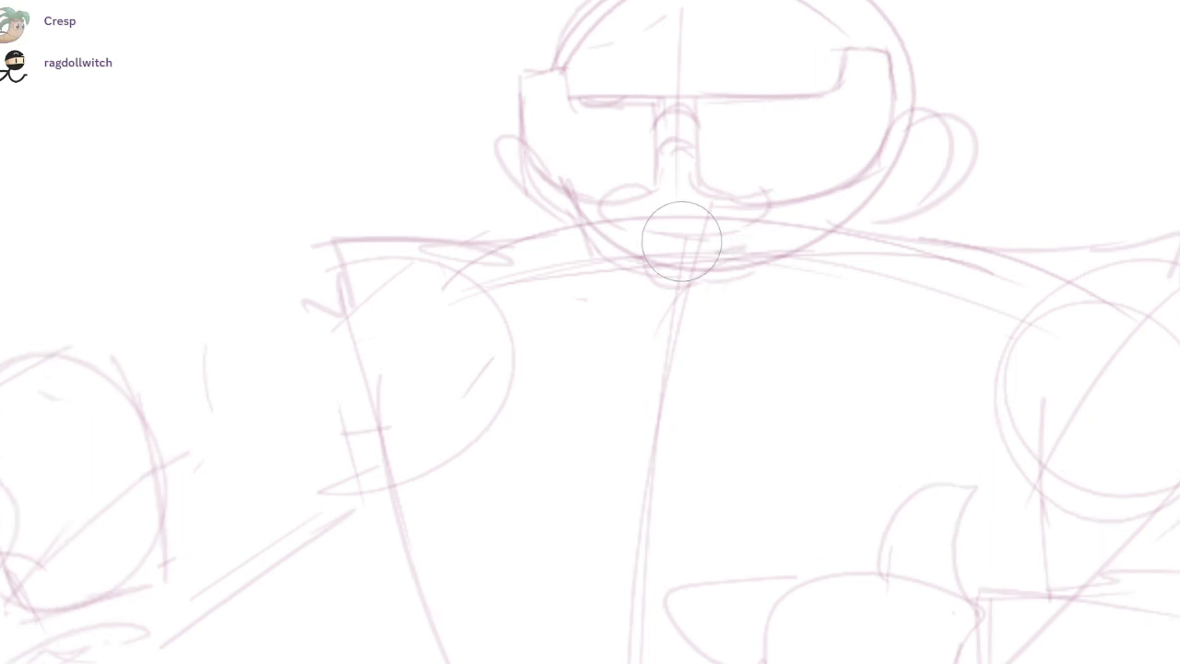
mouse_move(682, 242)
mouse_down()
mouse_move(661, 250)
mouse_move(824, 225)
mouse_up()
- Redraw the lower face with a clean jawline, a wide smile and a small mark under the lip, cleaning up the cheek lines
key(b)
mouse_move(567, 199)
mouse_down()
mouse_move(614, 277)
mouse_move(751, 269)
mouse_move(890, 177)
mouse_up()
mouse_move(599, 217)
mouse_down()
mouse_move(758, 220)
mouse_move(770, 205)
mouse_move(663, 214)
mouse_move(675, 198)
mouse_move(624, 203)
mouse_up()
key(e)
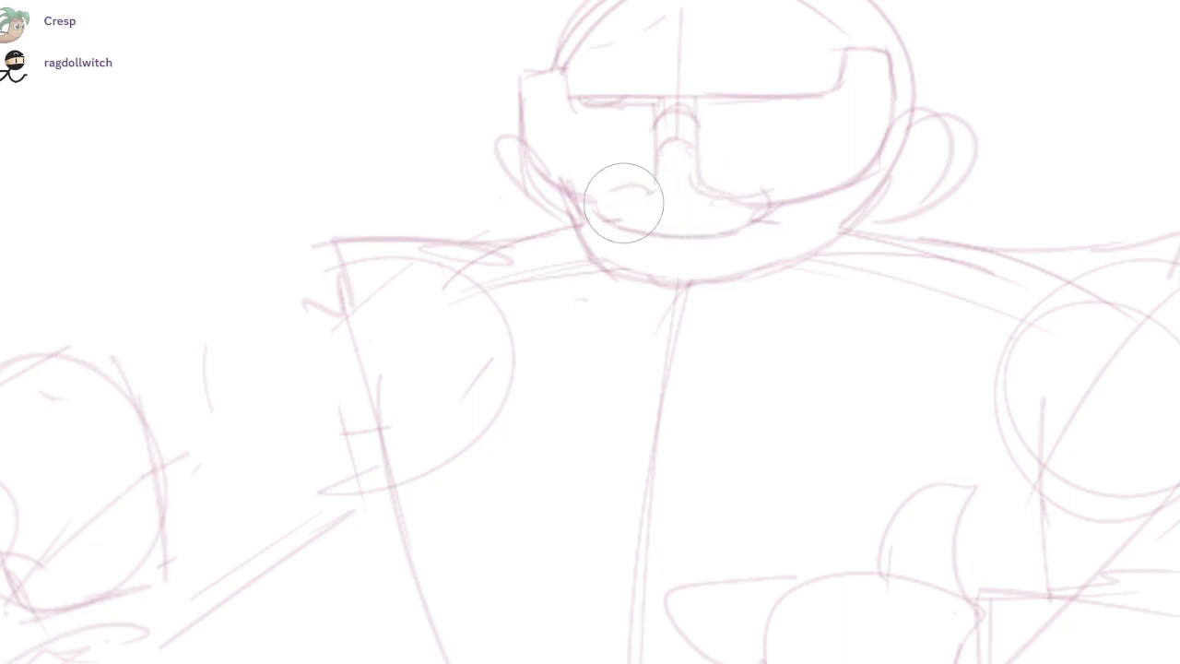
key(b)
drag(718, 255, 755, 249)
- Draw the shirt collar's two pointed flaps beneath the large figure's chin
scroll(809, 346, down, 2)
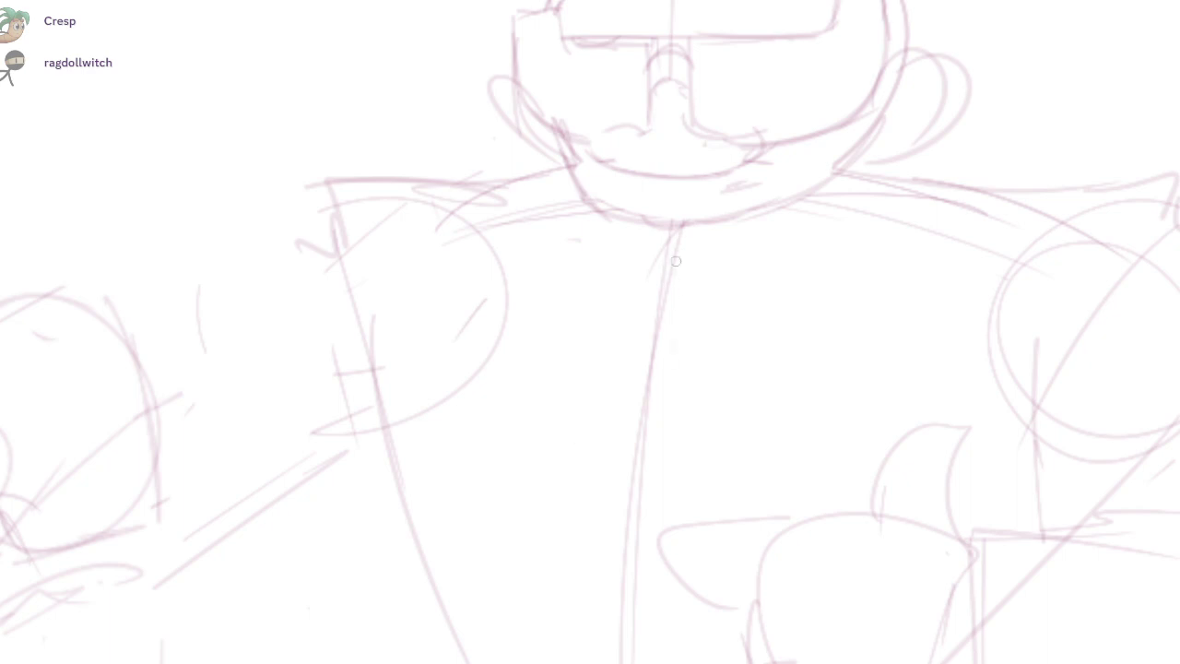
mouse_move(656, 241)
mouse_down()
mouse_move(702, 337)
mouse_move(836, 142)
mouse_up()
drag(804, 219, 752, 284)
key(ctrl+z)
key(ctrl+z)
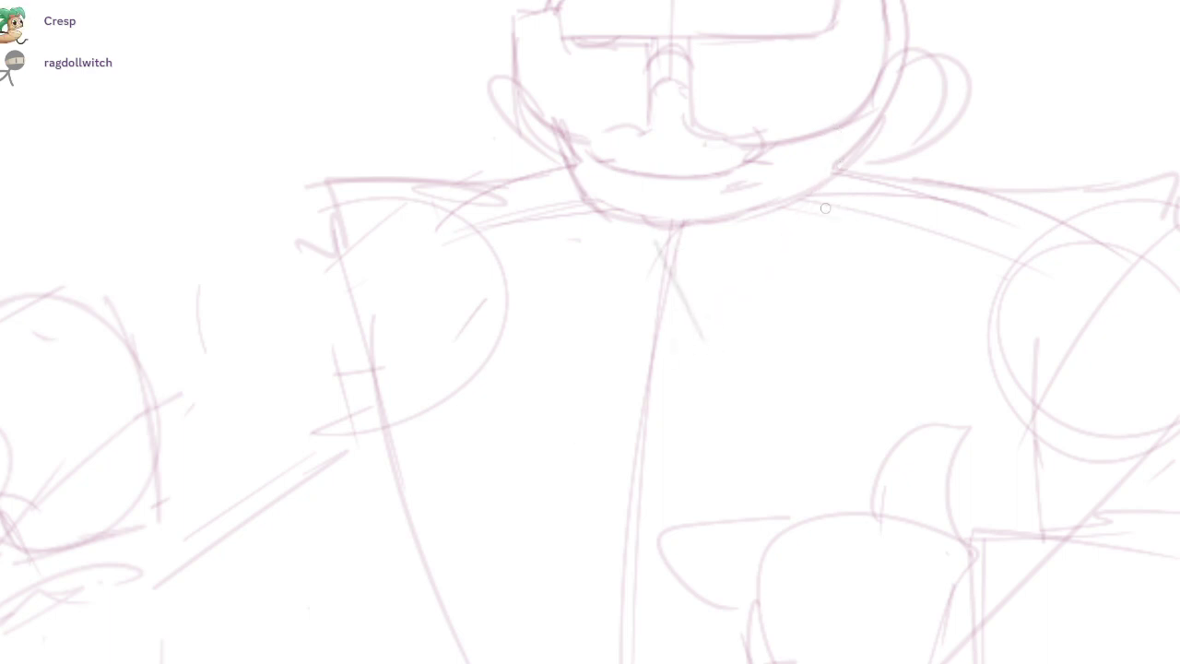
drag(840, 169, 717, 334)
drag(735, 292, 679, 296)
drag(653, 241, 594, 266)
drag(592, 213, 599, 311)
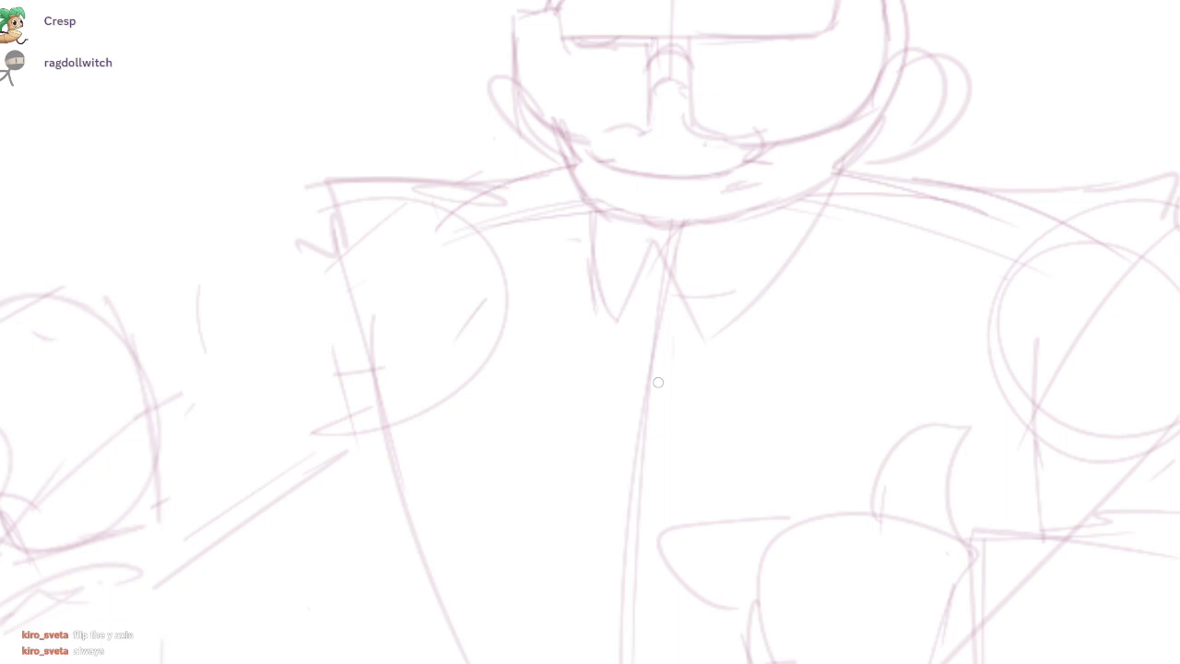
- Draw the upper and lower edges of the arm reaching behind the smaller figure's head, plus a hooked edge down that figure's side
mouse_move(540, 323)
mouse_down()
mouse_move(532, 387)
mouse_move(602, 372)
mouse_up()
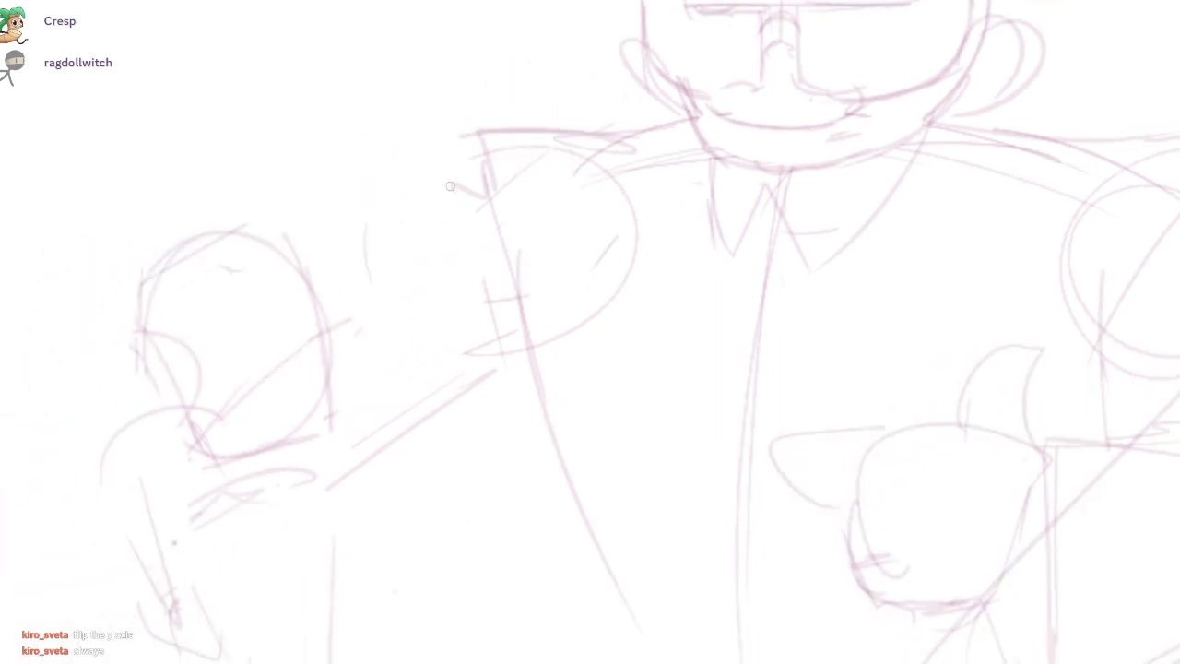
drag(480, 161, 318, 296)
drag(410, 234, 307, 325)
drag(458, 348, 384, 412)
drag(493, 389, 356, 480)
drag(344, 410, 361, 575)
drag(361, 570, 326, 589)
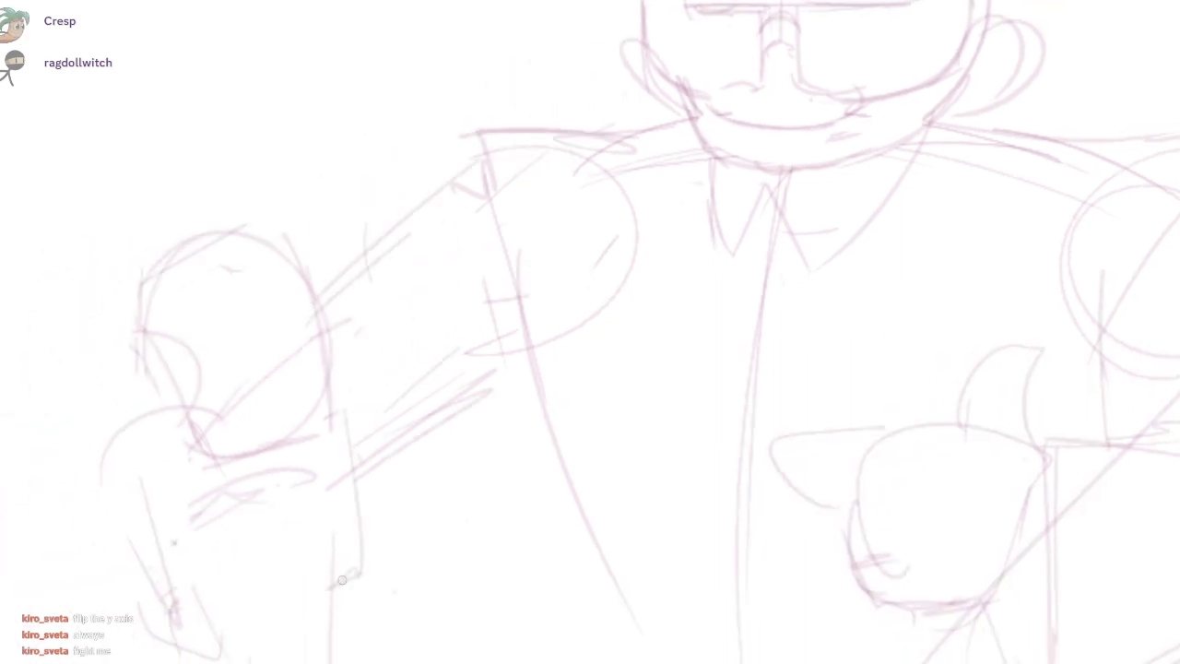
mouse_move(453, 570)
mouse_down()
mouse_move(464, 521)
mouse_move(437, 502)
mouse_up()
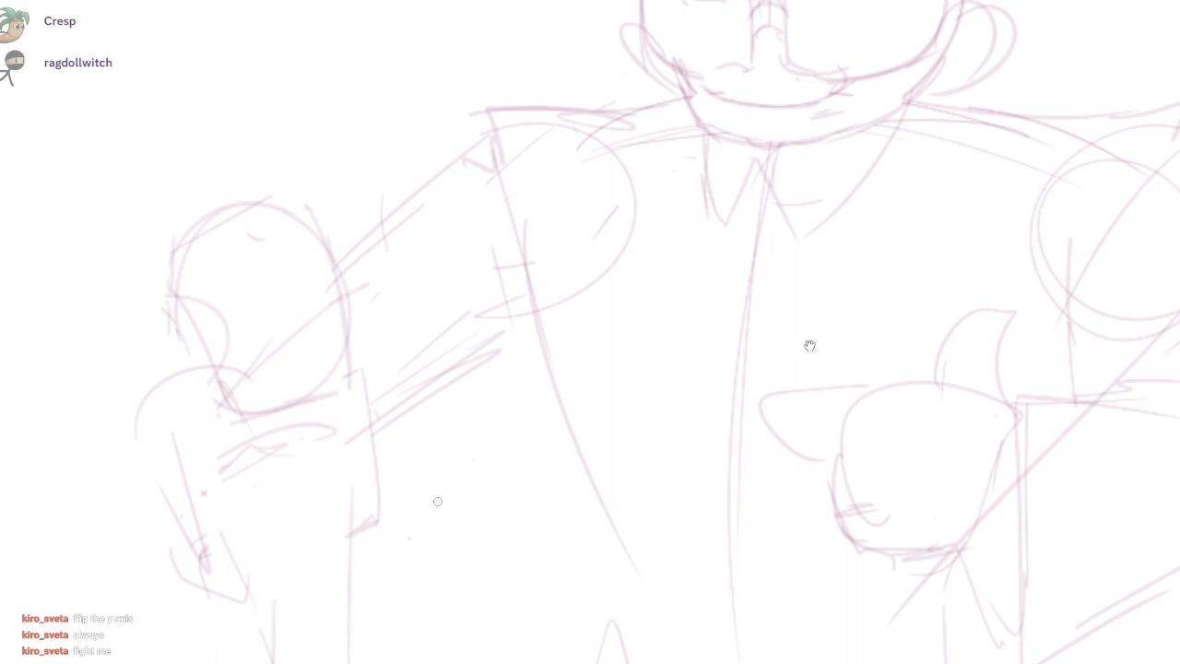
- Rework the draped hand beside the smaller figure's chin with a round main shape and smaller finger shapes beneath it
drag(459, 513, 585, 488)
drag(321, 351, 336, 436)
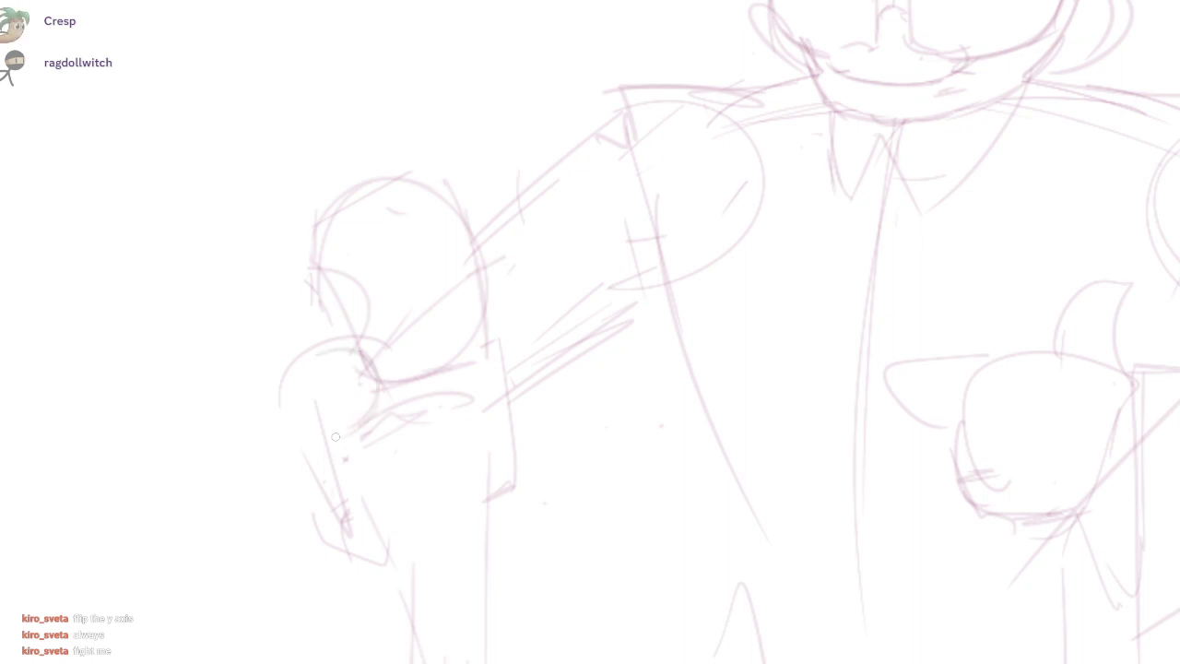
mouse_move(333, 480)
mouse_down()
mouse_move(362, 422)
mouse_move(367, 516)
mouse_move(396, 496)
mouse_up()
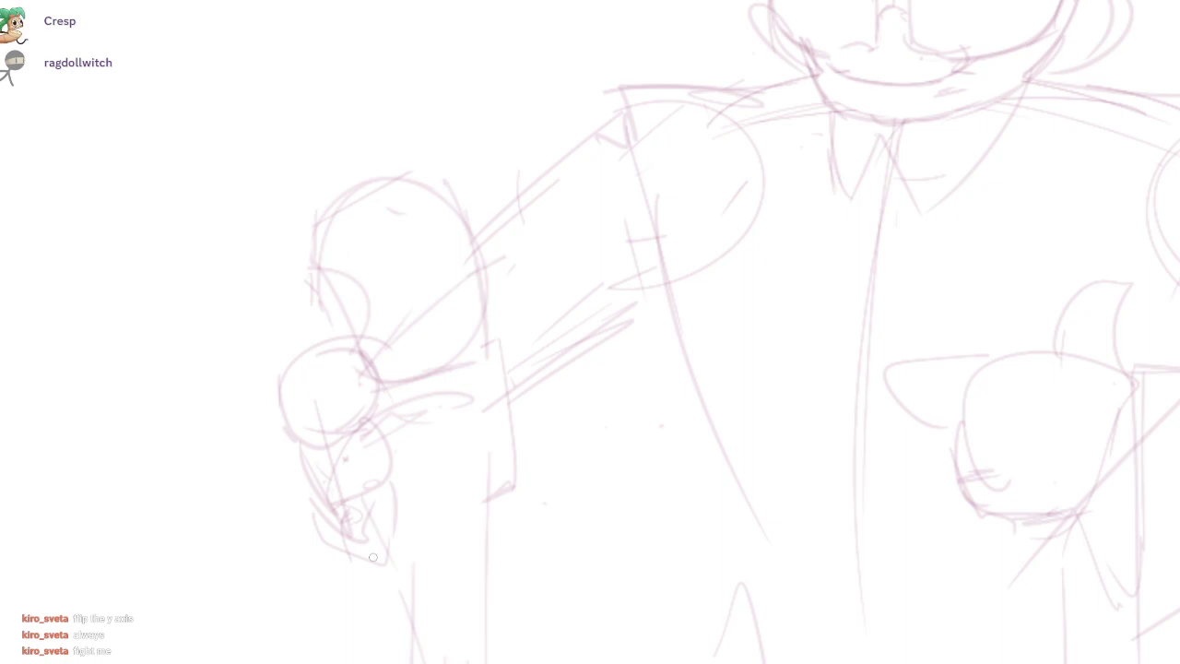
drag(835, 310, 810, 345)
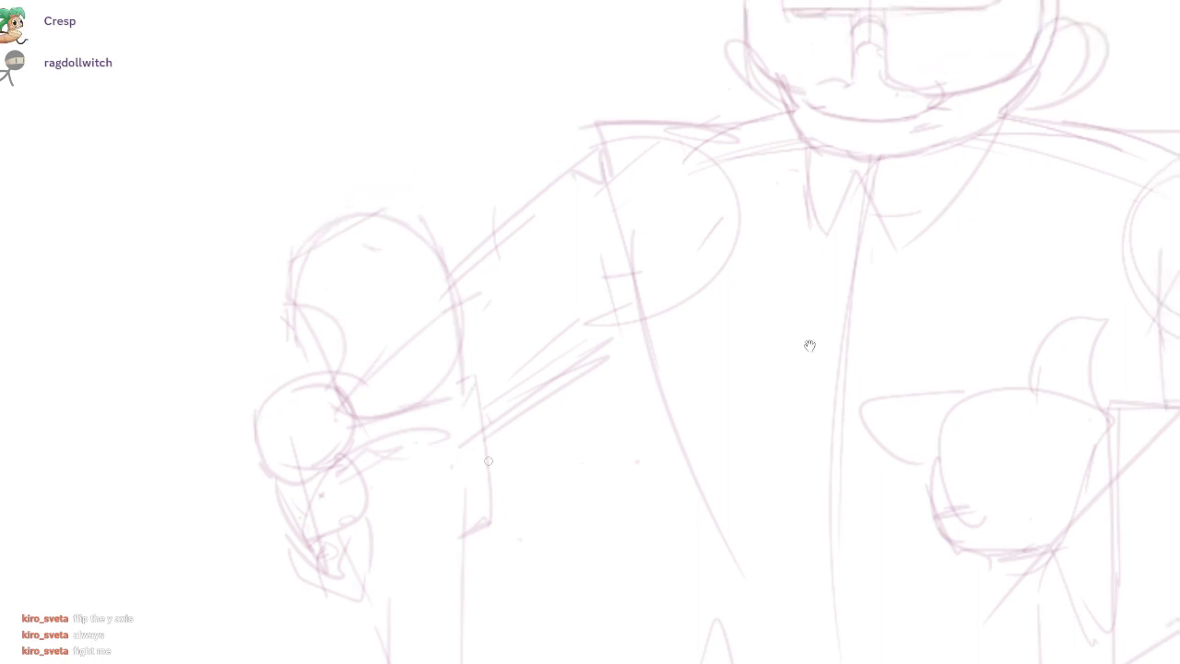
drag(466, 470, 453, 444)
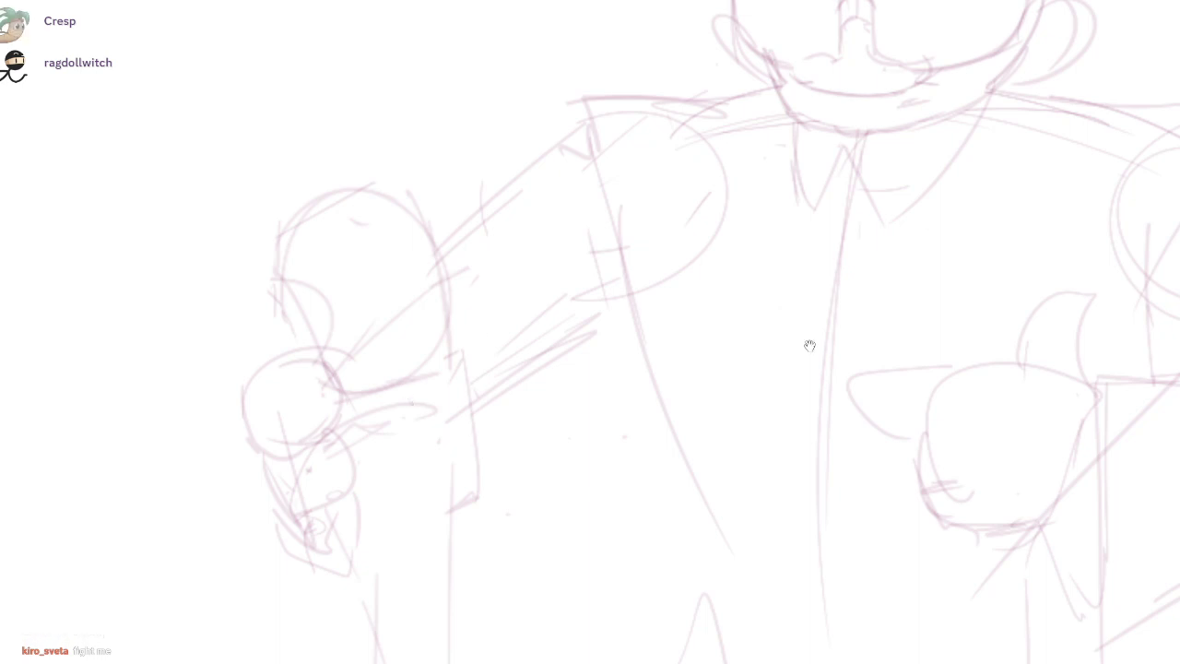
- Rework the bent arm's hand in front of the torso, with a long extended finger above a closed fist and an edge at the cuff
drag(809, 345, 662, 288)
mouse_move(742, 314)
mouse_down()
mouse_move(694, 364)
mouse_move(817, 380)
mouse_move(795, 443)
mouse_move(830, 477)
mouse_move(870, 446)
mouse_up()
key(e)
key(b)
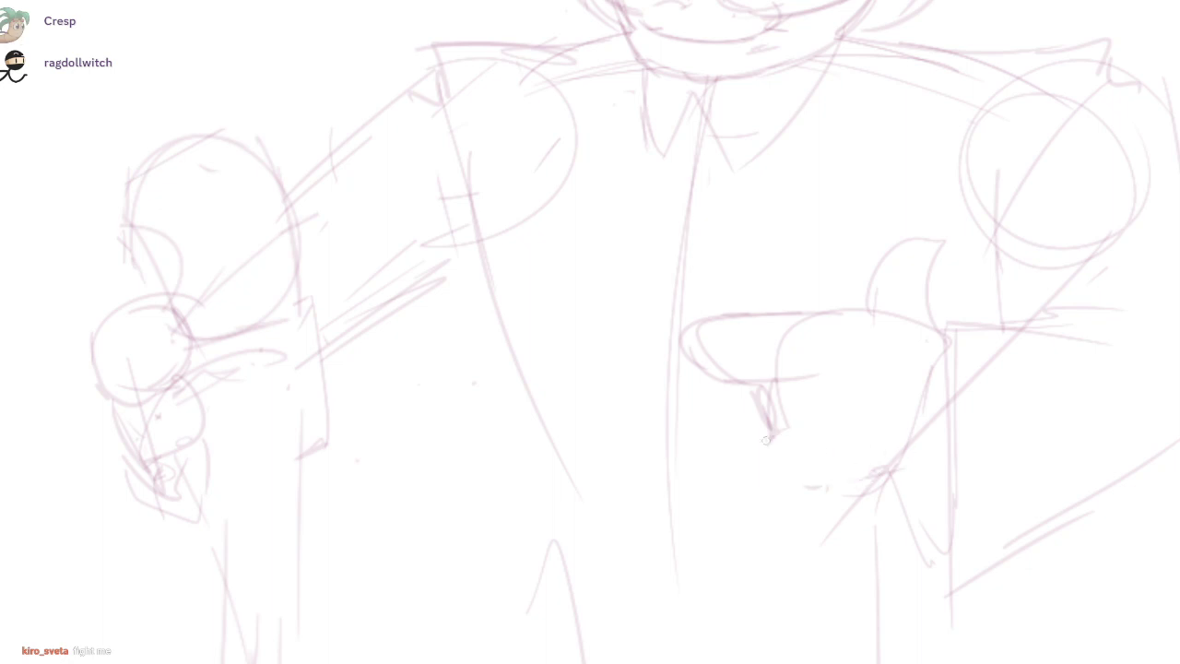
mouse_move(770, 438)
mouse_down()
mouse_move(840, 482)
mouse_move(900, 449)
mouse_up()
drag(932, 337, 922, 469)
drag(897, 319, 808, 346)
scroll(810, 346, down, 1)
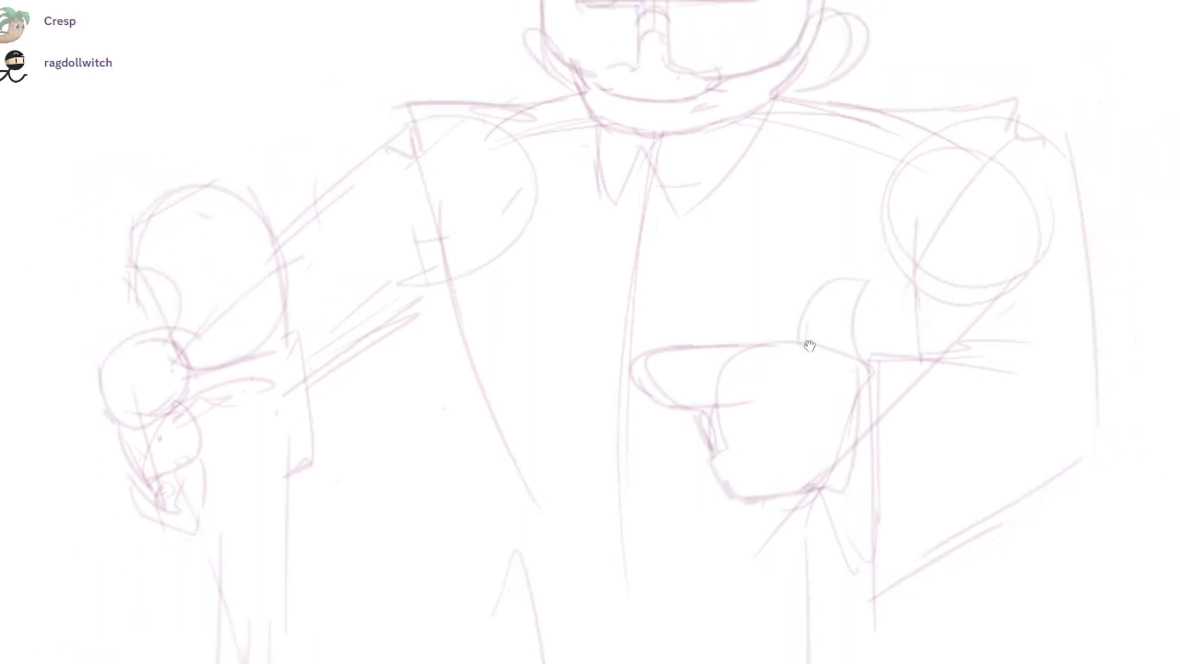
drag(853, 486, 894, 409)
- Erase the doubled crown lines and forehead marks and redraw the large figure's skull as one smooth curve
mouse_move(802, 210)
mouse_down()
mouse_move(809, 346)
mouse_move(770, 495)
mouse_up()
drag(638, 197, 710, 141)
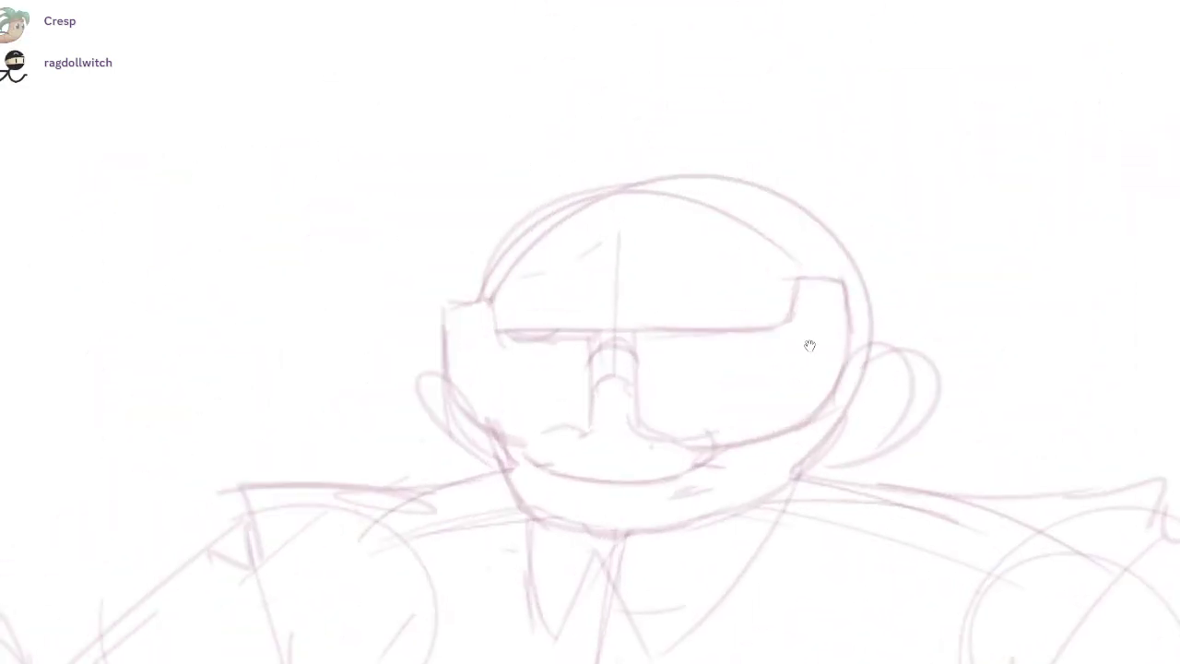
key(e)
drag(532, 288, 762, 225)
click(591, 265)
key(b)
drag(523, 230, 831, 232)
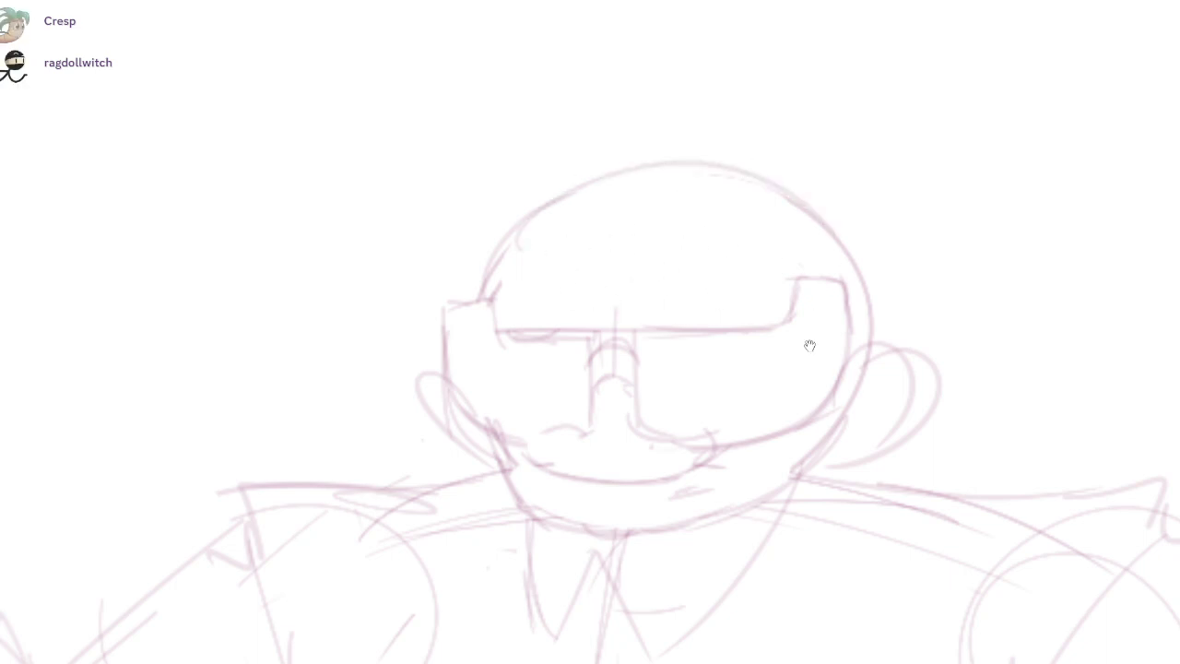
- Lasso the smaller figure, move it closer to the large figure's torso and deselect
drag(810, 346, 875, 110)
scroll(811, 346, down, 2)
scroll(810, 346, down, 4)
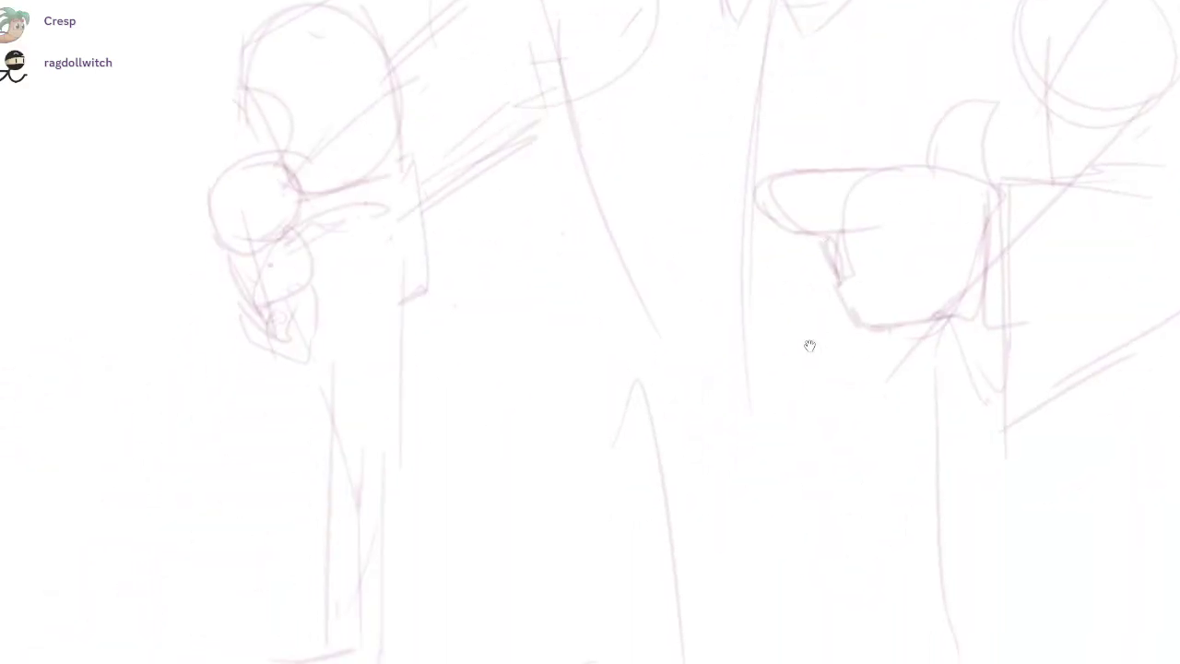
scroll(811, 346, down, 3)
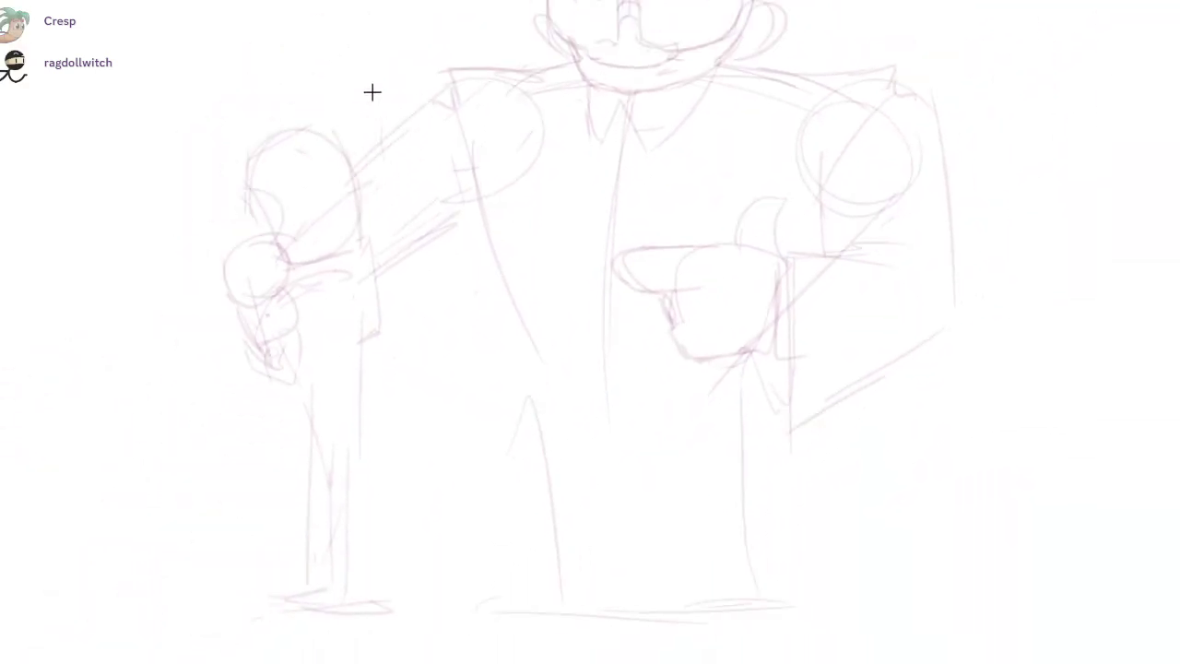
mouse_move(359, 82)
mouse_down()
mouse_move(166, 222)
mouse_move(398, 47)
mouse_up()
key(v)
mouse_move(809, 345)
mouse_down()
mouse_move(901, 345)
mouse_move(816, 351)
mouse_move(808, 373)
mouse_up()
key(ctrl+d)
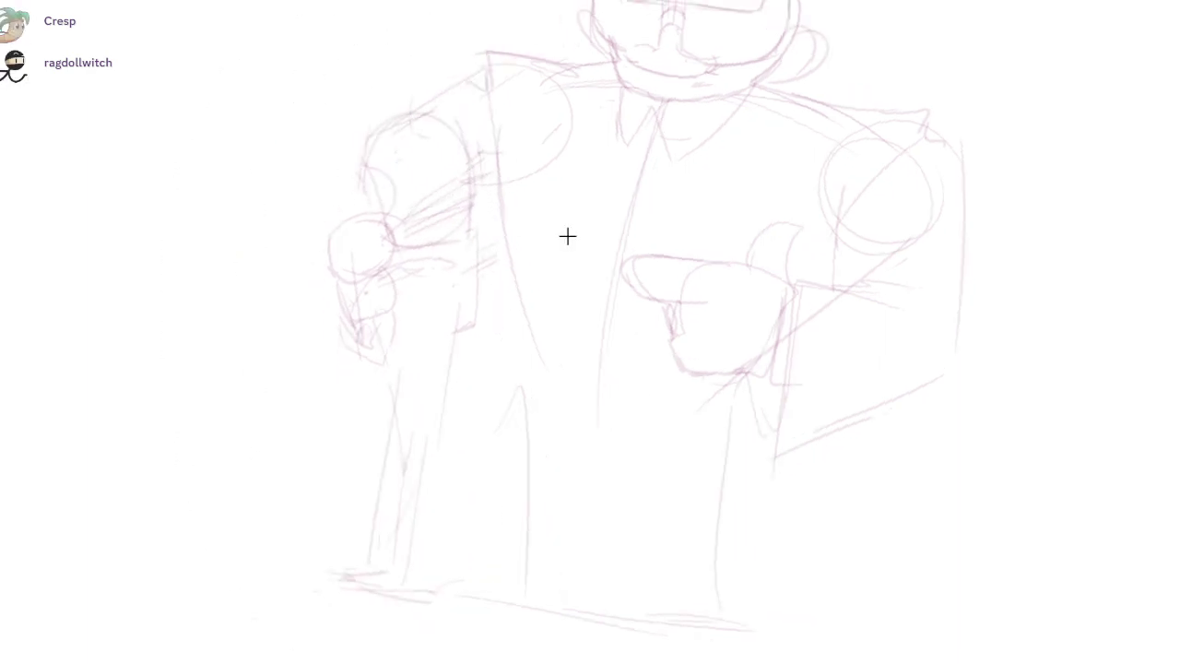
- Draw a curved outer arm line from the side of the smaller figure's head down to the round hand shape
drag(568, 236, 373, 193)
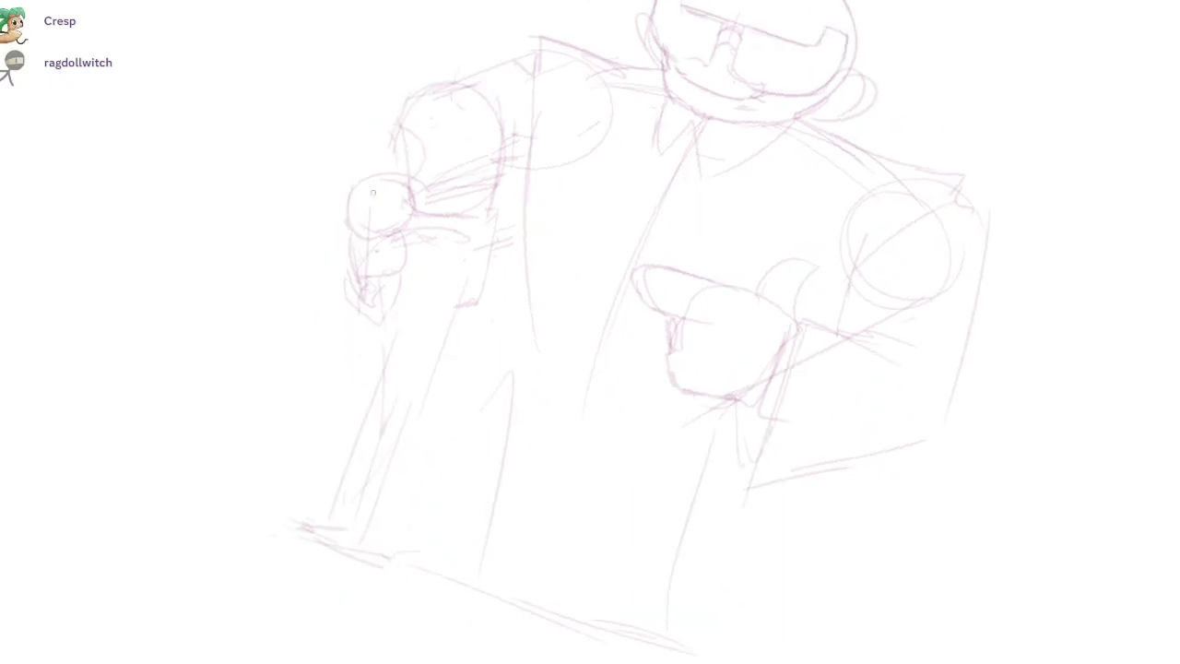
key(ctrl+[)
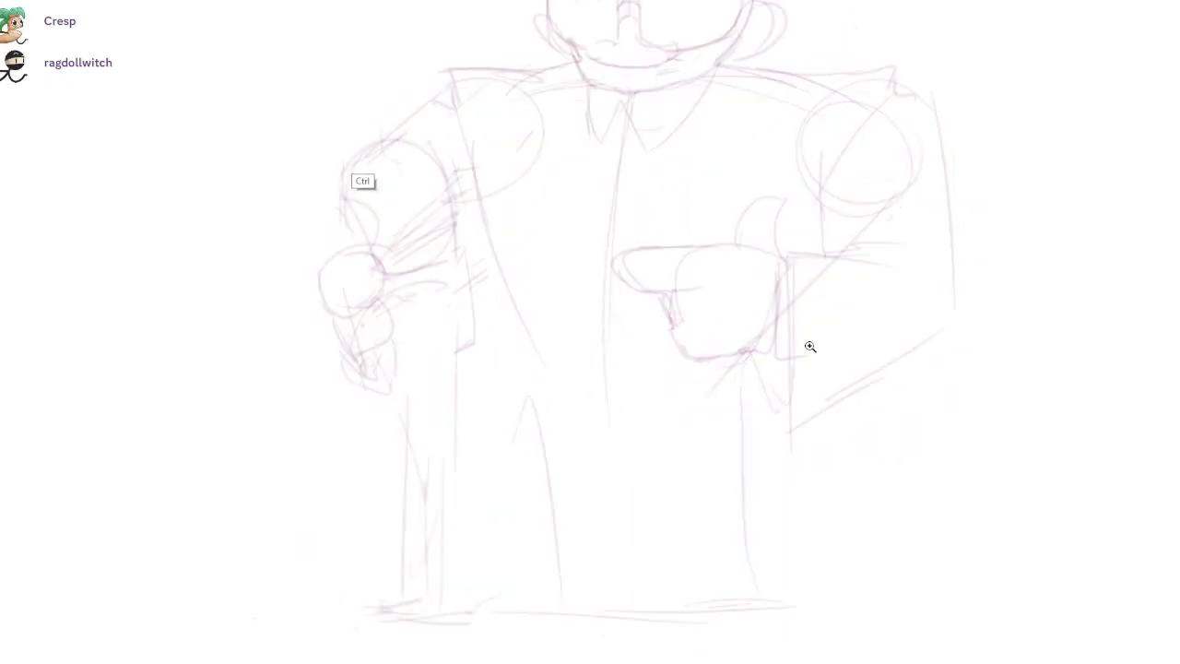
drag(355, 142, 415, 143)
drag(320, 242, 293, 382)
drag(311, 261, 290, 395)
drag(289, 311, 284, 367)
drag(547, 425, 447, 497)
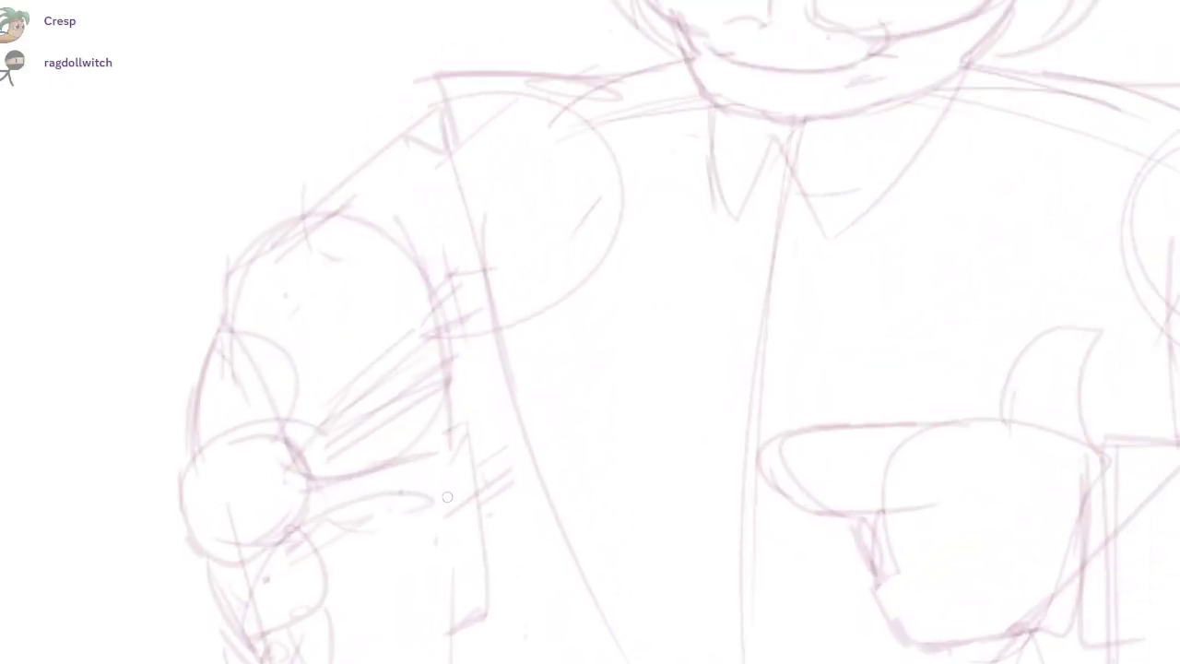
- Erase the arm lines crossing the smaller figure's head and redraw the head's rounded outline
mouse_move(404, 325)
mouse_down()
mouse_move(328, 321)
mouse_move(344, 292)
mouse_move(366, 352)
mouse_up()
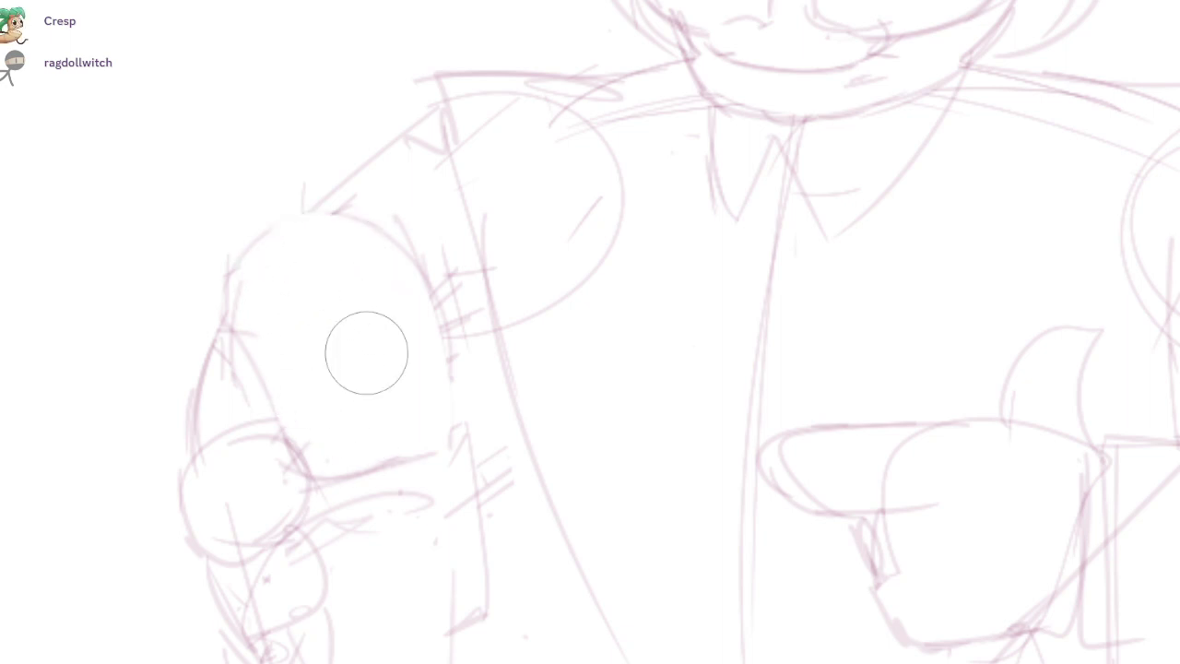
key(b)
mouse_move(238, 285)
mouse_down()
mouse_move(402, 232)
mouse_move(459, 300)
mouse_up()
key(ctrl+z)
mouse_move(402, 229)
mouse_down()
mouse_move(431, 280)
mouse_move(452, 376)
mouse_up()
- Sketch curved face guidelines down and across the smaller figure's head
drag(345, 212, 410, 405)
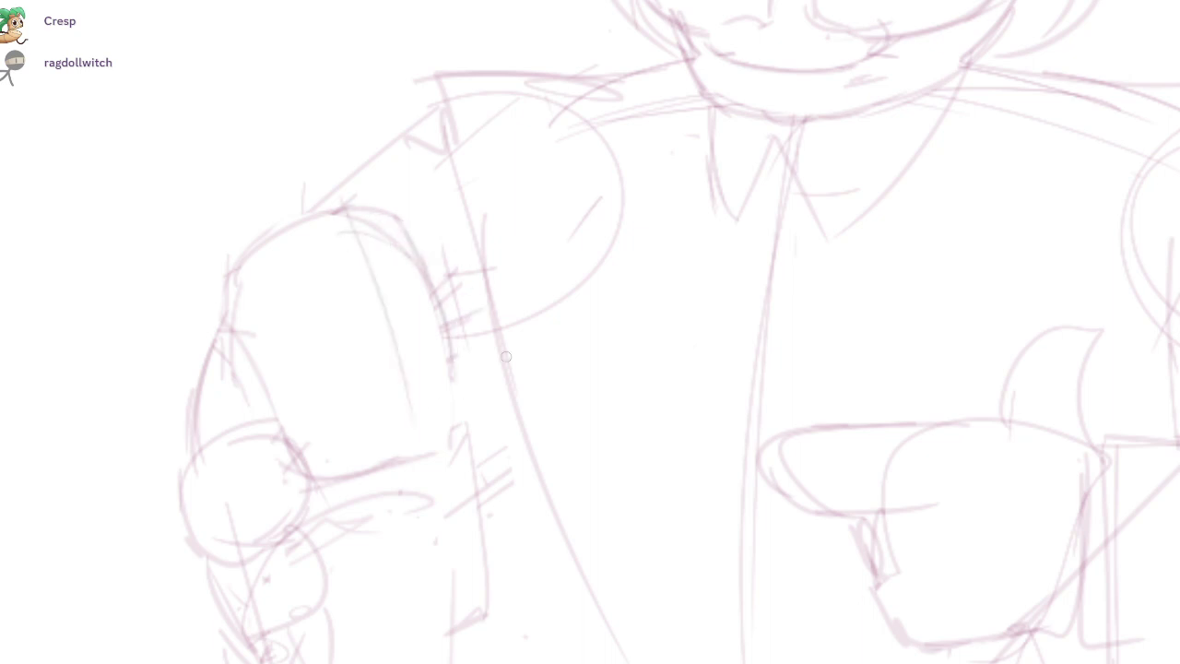
key(ctrl+z)
mouse_move(337, 233)
mouse_down()
mouse_move(394, 257)
mouse_move(431, 378)
mouse_up()
drag(273, 353, 431, 302)
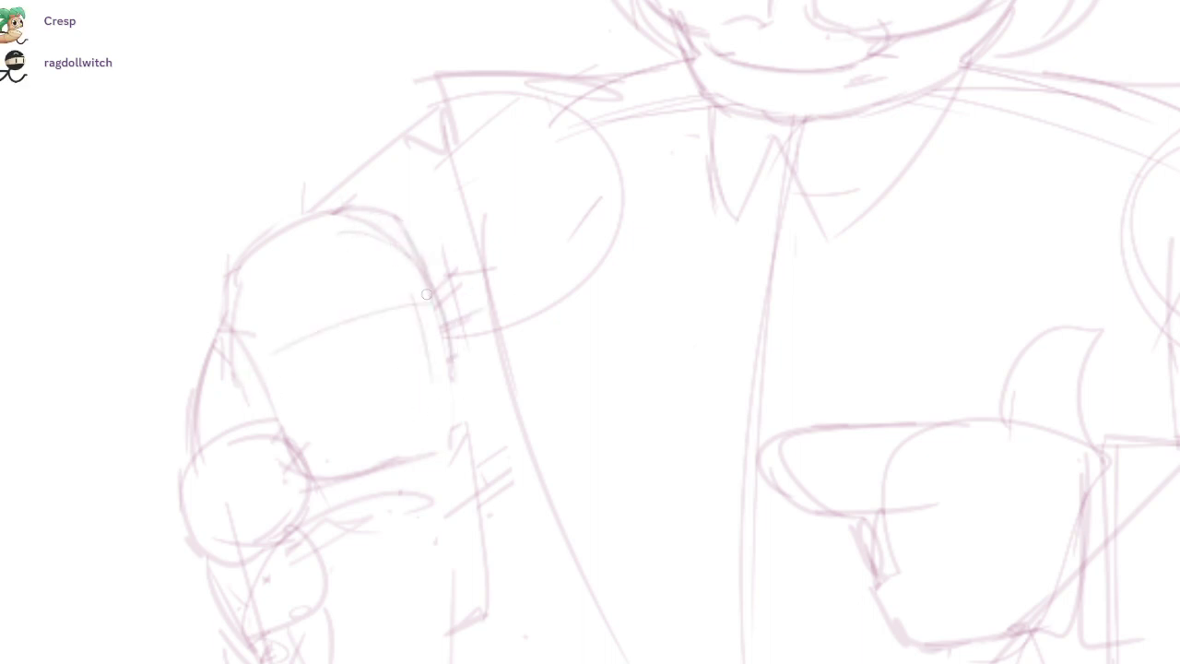
- Draw a straight line along the base of the smaller figure's head and add a short brow stroke on its face
drag(295, 407, 442, 438)
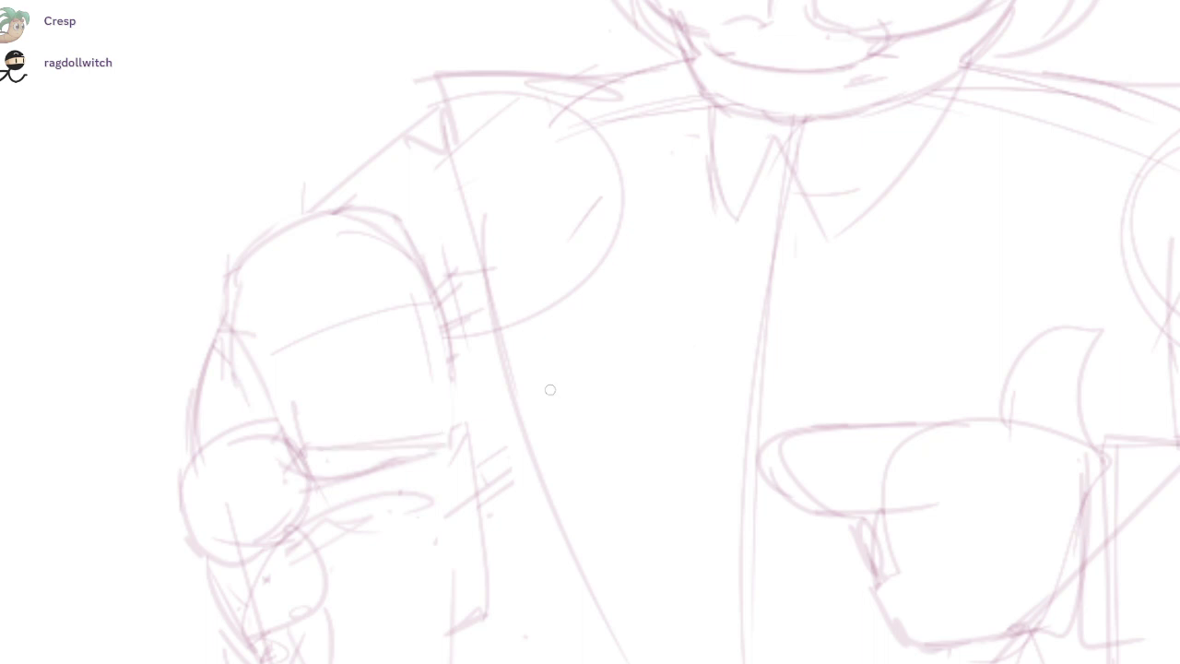
mouse_move(810, 346)
mouse_down()
mouse_move(662, 618)
mouse_move(762, 166)
mouse_move(1051, 157)
mouse_up()
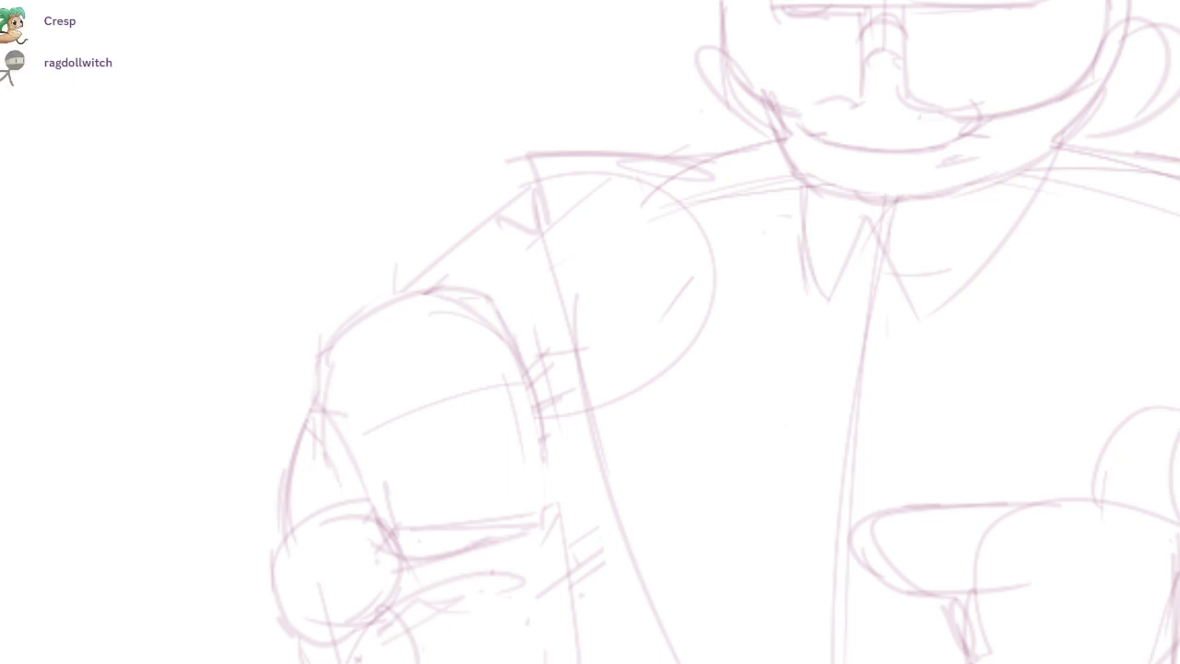
mouse_move(433, 349)
mouse_down()
mouse_move(522, 323)
mouse_move(522, 203)
mouse_up()
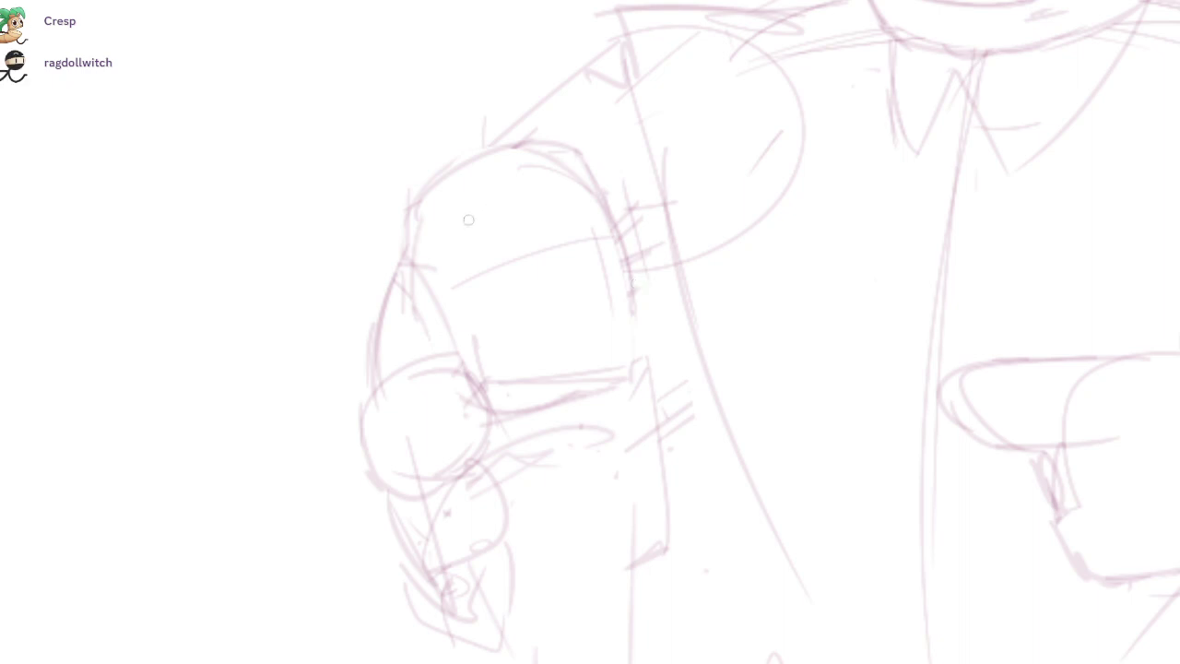
- Sketch a tiny third figure's round head with a side contour and neck line above the large figure's free shoulder
scroll(523, 323, down, 5)
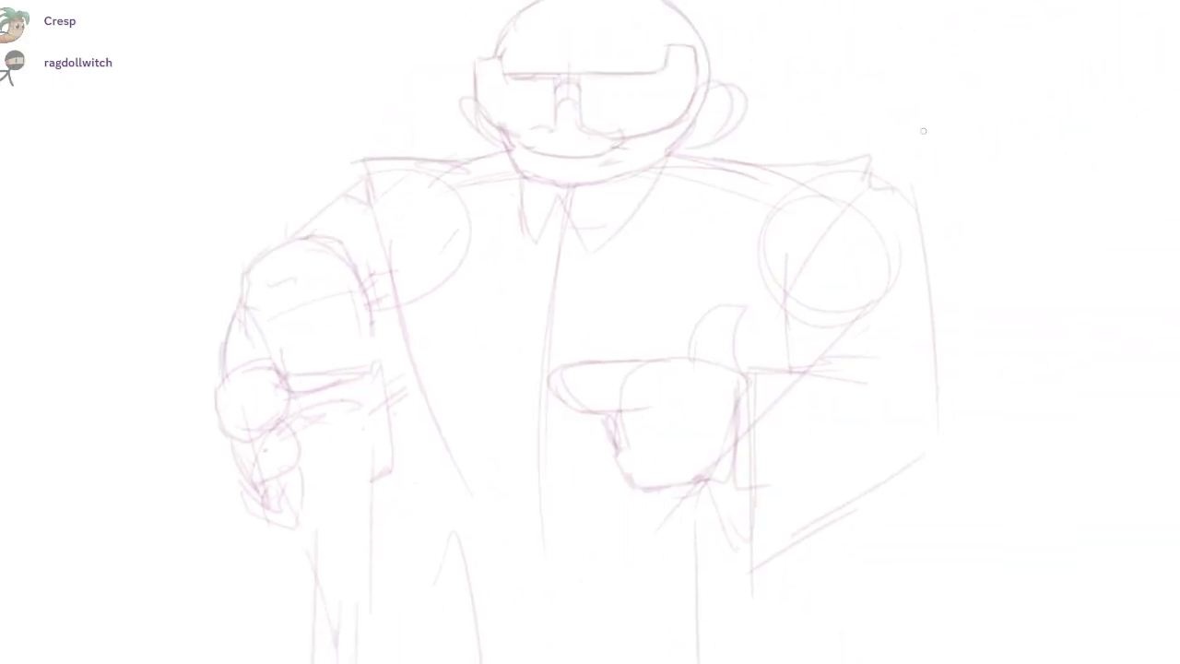
mouse_move(857, 32)
mouse_down()
mouse_move(914, 102)
mouse_move(867, 121)
mouse_up()
scroll(522, 324, up, 4)
drag(522, 323, 517, 373)
drag(834, 196, 807, 282)
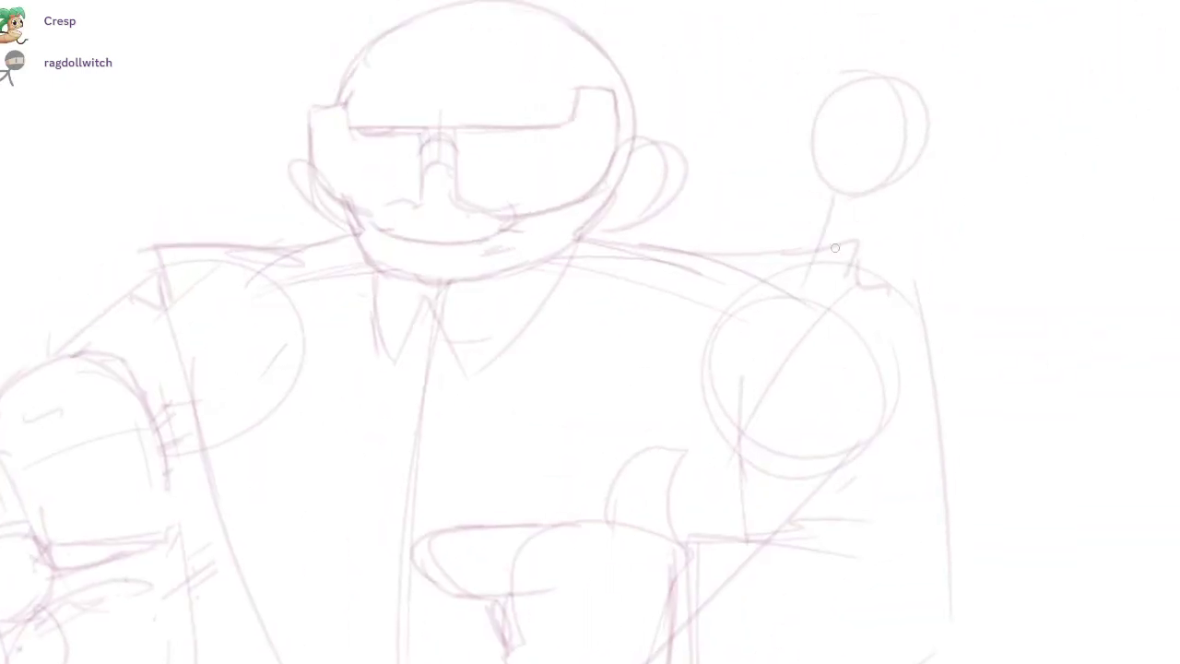
- Draw an open oval mouth and two closed, arched eyes on the tiny figure's face
drag(553, 245, 522, 324)
scroll(521, 324, up, 4)
mouse_move(809, 244)
mouse_down()
mouse_move(811, 277)
mouse_move(820, 245)
mouse_up()
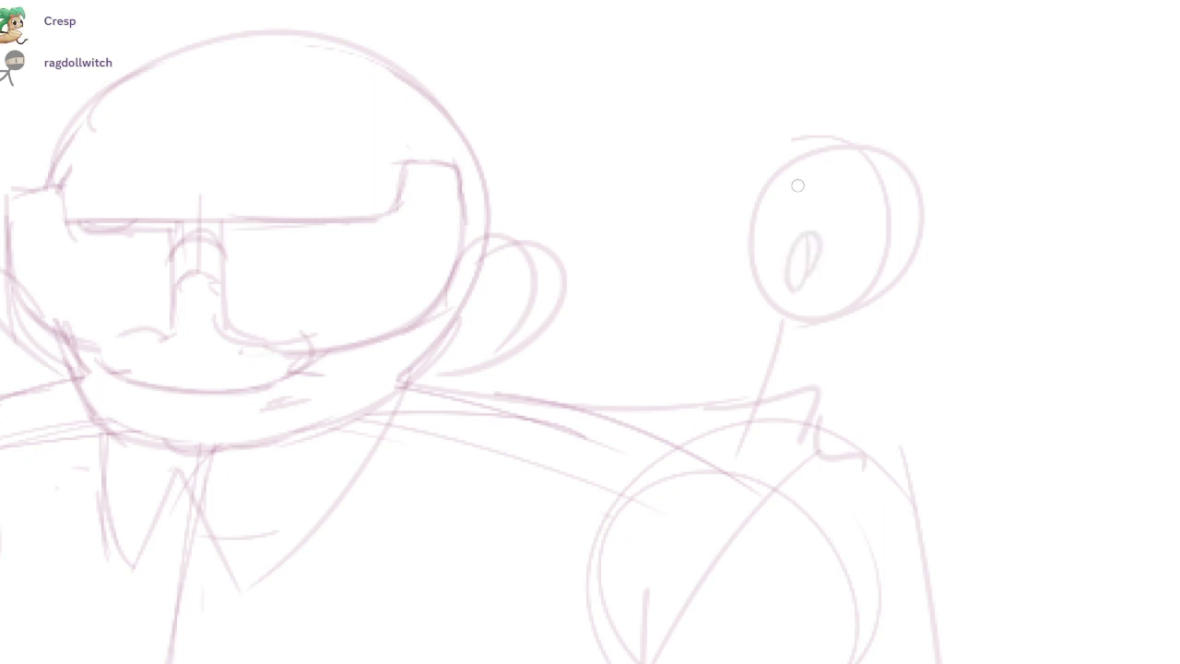
drag(785, 198, 871, 219)
- Sketch a swirled fringe curl and a parted lock across the tiny figure's forehead, undoing the stray strokes
scroll(522, 321, up, 3)
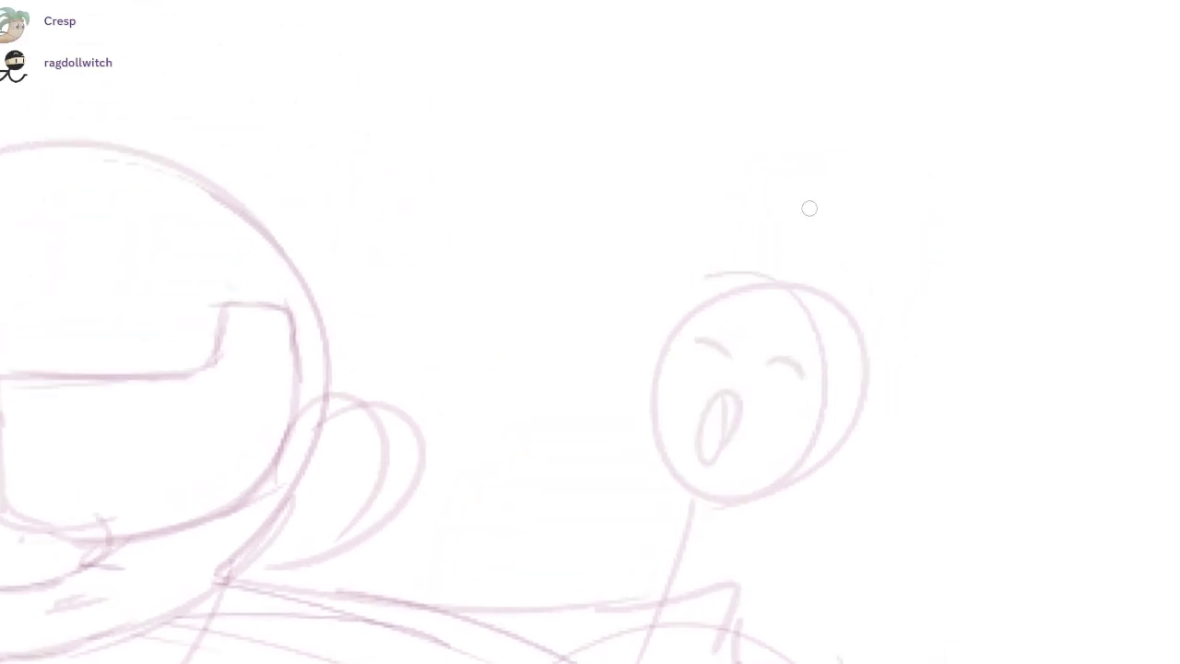
drag(784, 257, 705, 276)
mouse_move(708, 291)
mouse_down()
mouse_move(745, 292)
mouse_move(721, 295)
mouse_up()
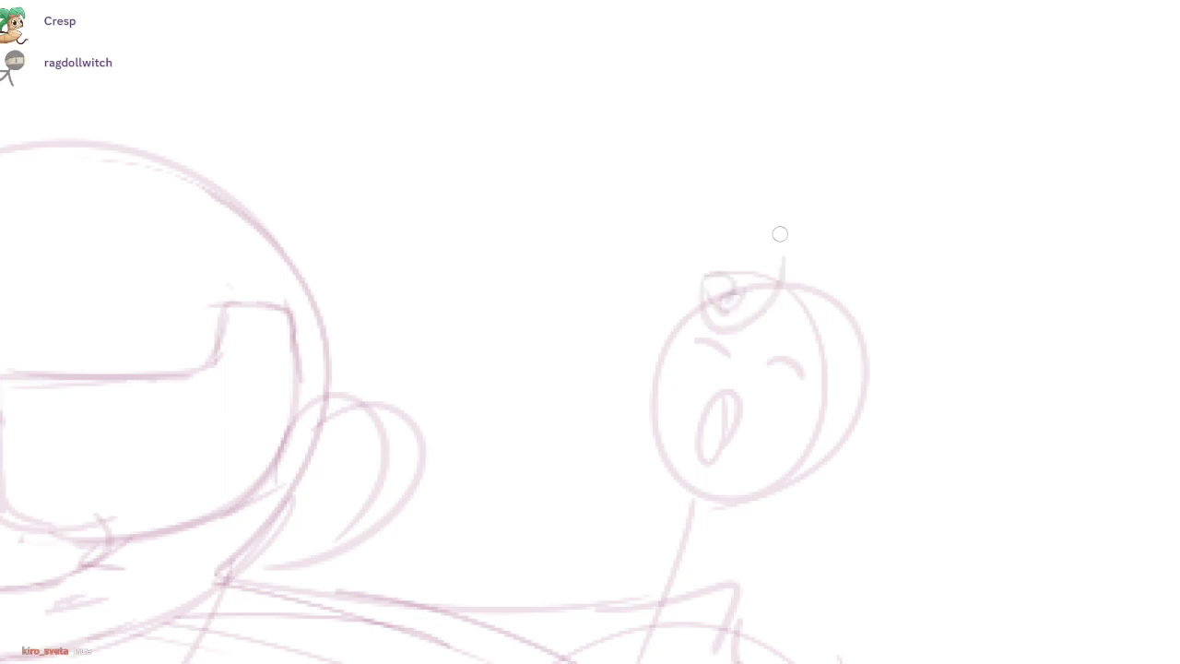
mouse_move(783, 281)
mouse_down()
mouse_move(835, 316)
mouse_move(854, 279)
mouse_up()
drag(786, 279, 818, 241)
key(ctrl+z)
key(ctrl+z)
key(ctrl+z)
drag(852, 288, 809, 329)
- Draw wavy hair locks around both sides of the tiny figure's head
mouse_move(826, 245)
mouse_down()
mouse_move(848, 342)
mouse_move(895, 448)
mouse_up()
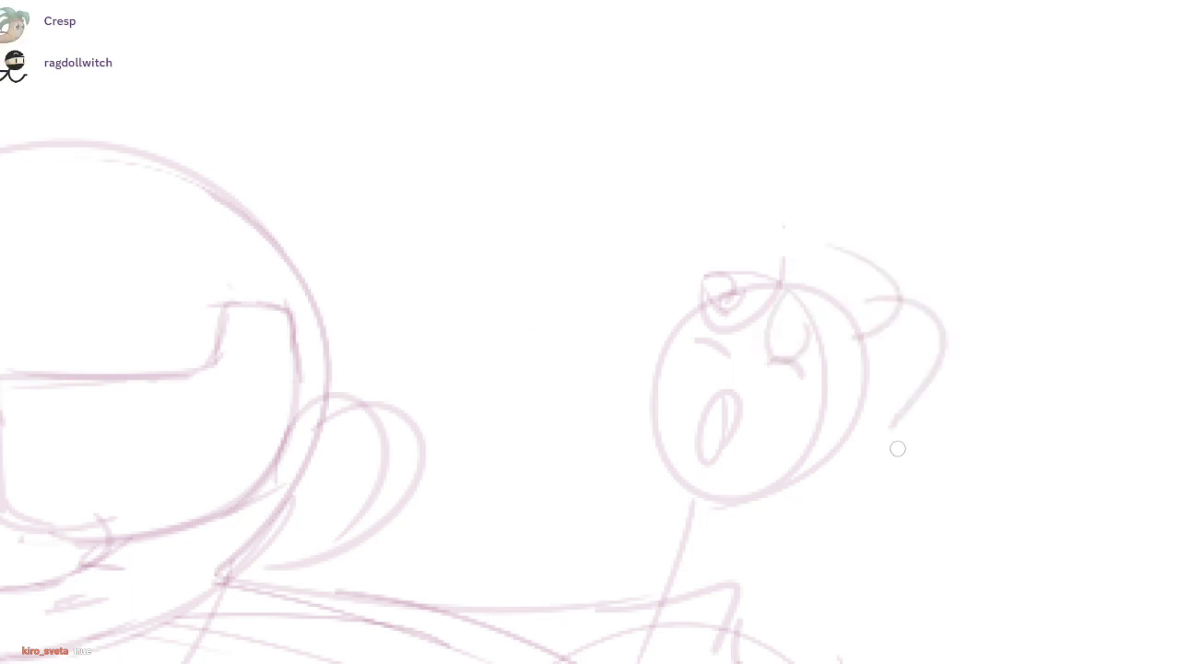
drag(942, 410, 888, 520)
drag(878, 478, 802, 550)
mouse_move(719, 250)
mouse_down()
mouse_move(645, 341)
mouse_move(660, 395)
mouse_up()
mouse_move(634, 422)
mouse_down()
mouse_move(553, 467)
mouse_move(601, 503)
mouse_up()
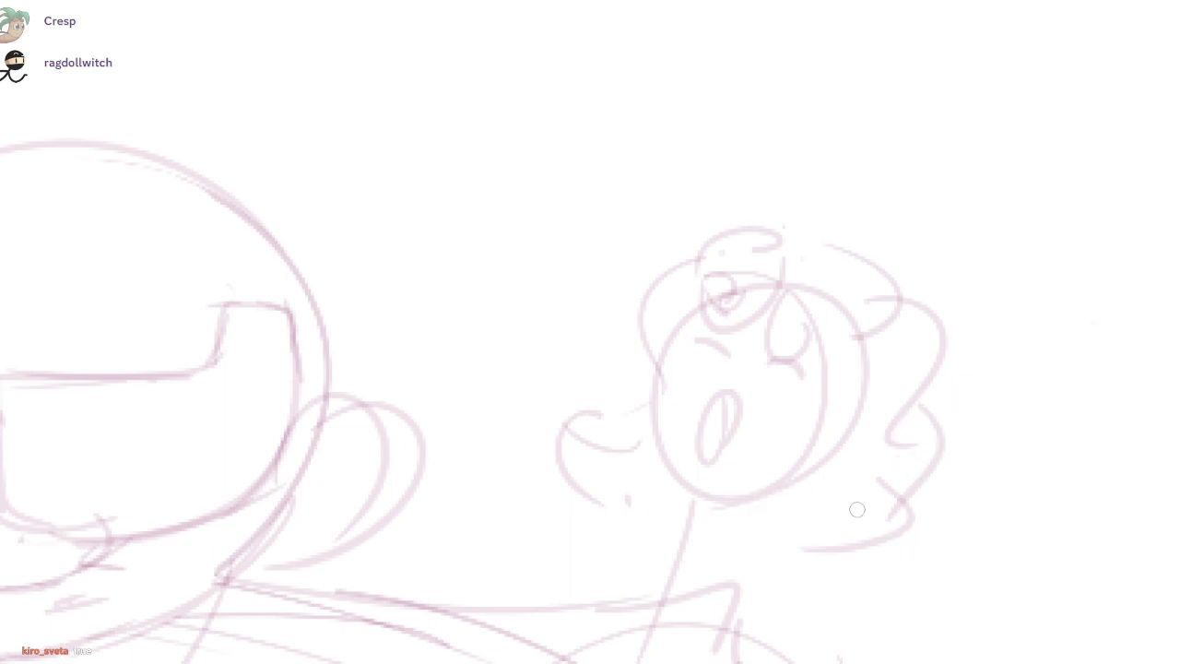
- Sketch two rounded body shapes beneath the tiny figure's head, a flicked hair tip and a line along the shoulder
drag(665, 535, 664, 589)
drag(686, 509, 737, 583)
drag(682, 505, 671, 535)
drag(650, 495, 642, 592)
mouse_move(725, 508)
mouse_down()
mouse_move(757, 521)
mouse_move(756, 547)
mouse_up()
mouse_move(632, 503)
mouse_down()
mouse_move(733, 517)
mouse_move(1042, 474)
mouse_up()
key(ctrl+z)
drag(880, 478, 963, 526)
drag(899, 557, 765, 576)
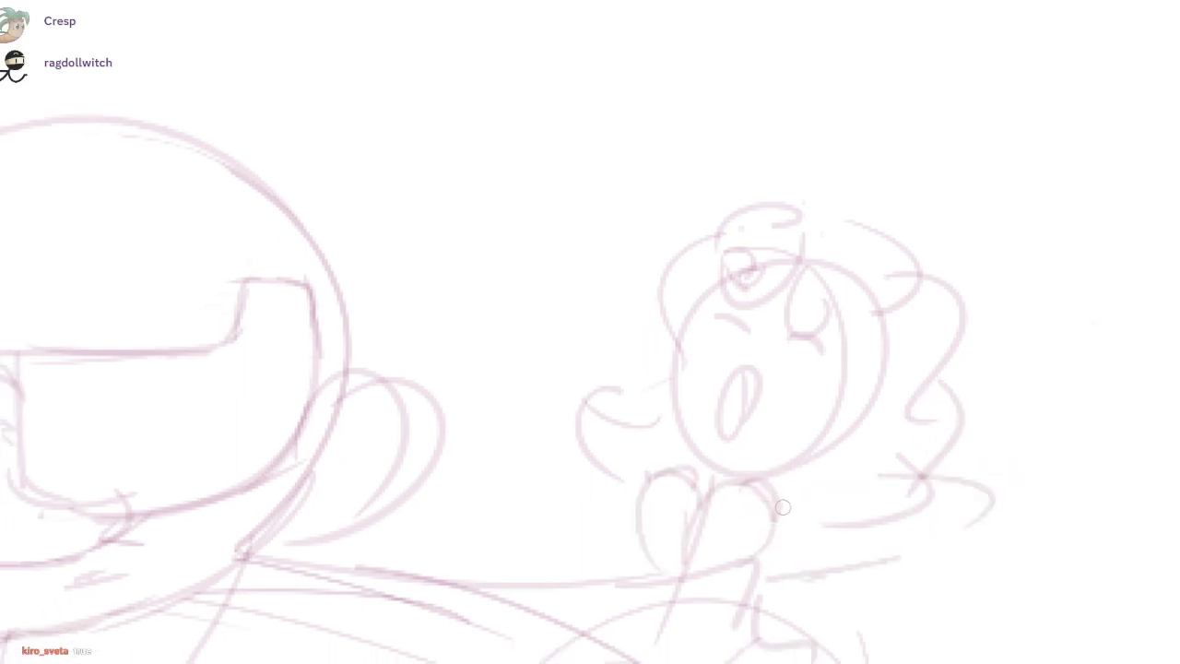
- Sketch the tiny figure's angular limb outlines, reaching up on one side and extending outward along the shoulder on the other
drag(784, 503, 910, 561)
drag(633, 443, 520, 355)
drag(516, 374, 539, 425)
drag(594, 511, 612, 526)
key(ctrl+z)
mouse_move(658, 453)
mouse_down()
mouse_move(543, 366)
mouse_move(513, 461)
mouse_up()
drag(514, 400, 515, 474)
mouse_move(535, 493)
mouse_down()
mouse_move(600, 582)
mouse_move(648, 477)
mouse_up()
drag(577, 511, 613, 544)
mouse_move(777, 516)
mouse_down()
mouse_move(791, 597)
mouse_move(799, 574)
mouse_up()
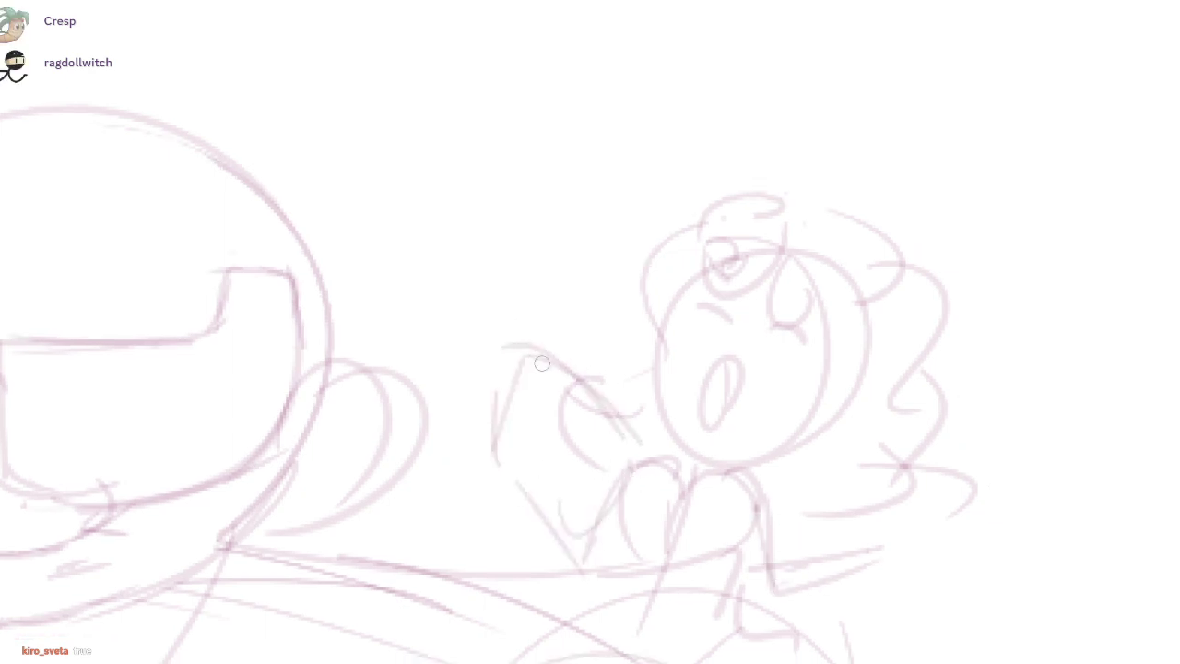
- Add crossing strokes over the tiny figure's raised limb, a hair curl beside the cheek and a small curve under the eye
drag(542, 363, 660, 404)
mouse_move(564, 370)
mouse_down()
mouse_move(654, 399)
mouse_move(488, 407)
mouse_up()
key(e)
key(b)
drag(659, 319, 625, 356)
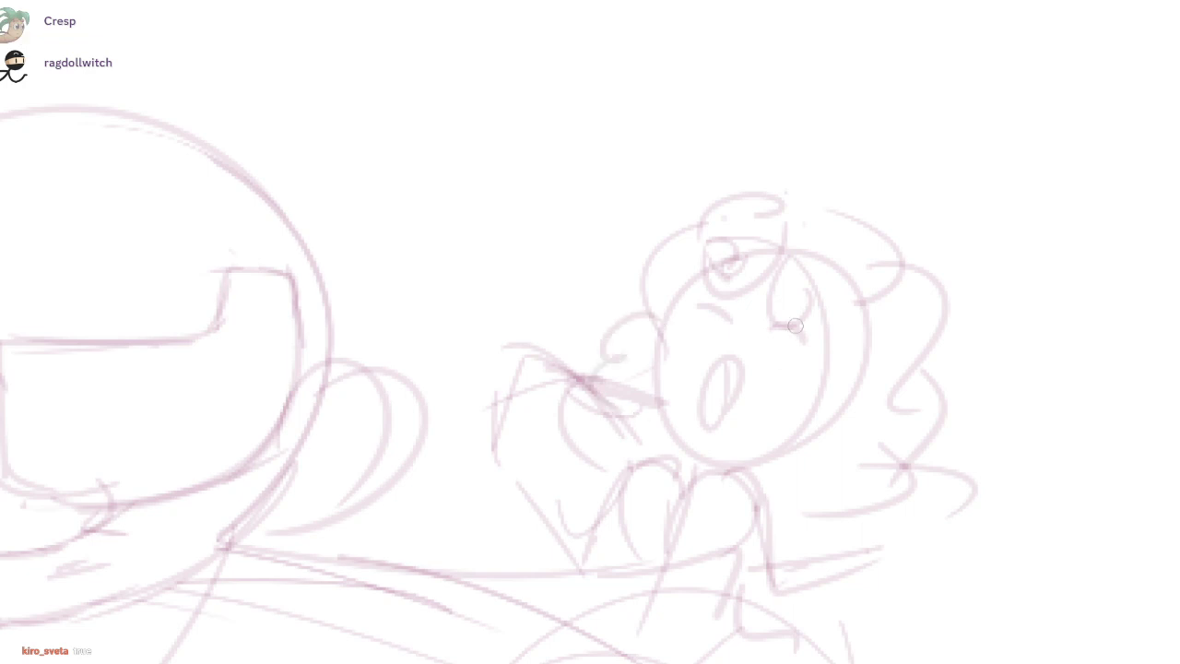
scroll(783, 402, up, 1)
drag(527, 290, 520, 338)
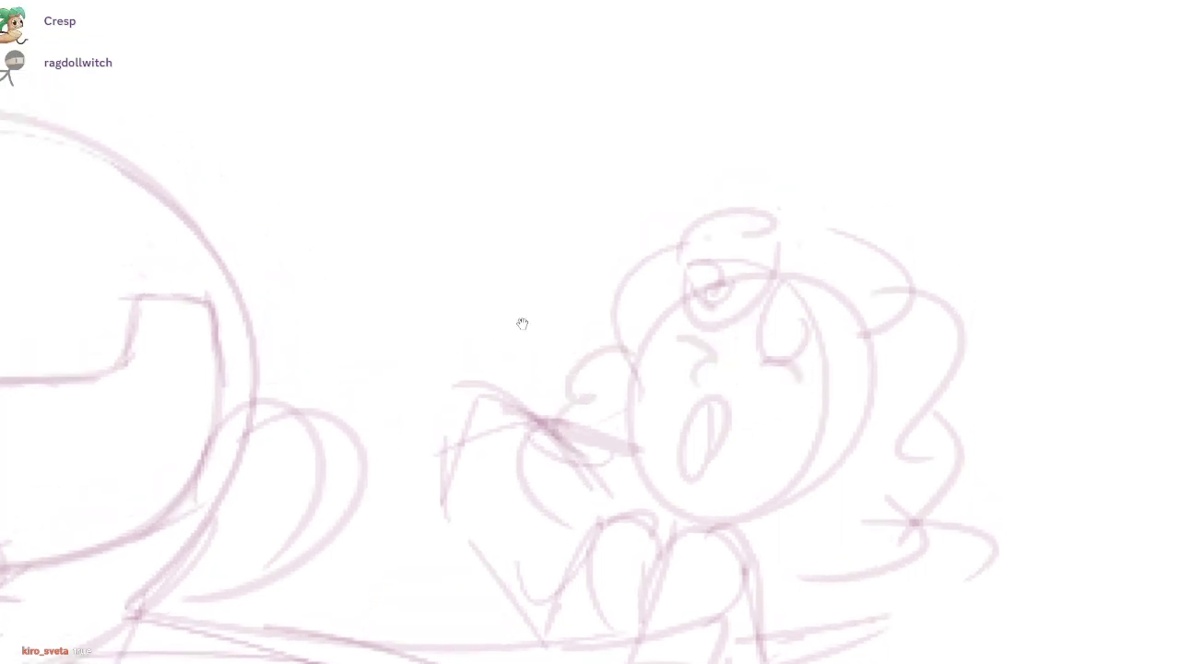
- Redraw the smaller figure's cheek and jaw contour on the side facing the large figure's torso
mouse_move(583, 370)
mouse_down()
mouse_move(522, 324)
mouse_move(574, 271)
mouse_move(658, 95)
mouse_up()
scroll(522, 324, down, 5)
scroll(521, 322, up, 5)
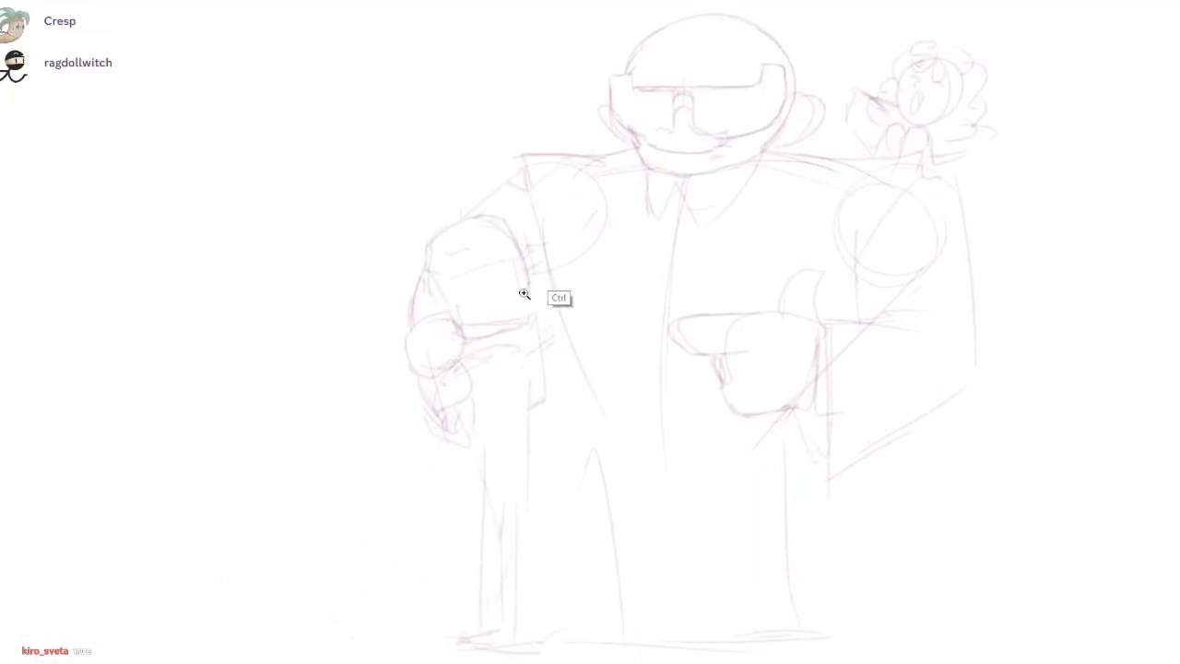
mouse_move(433, 282)
mouse_down()
mouse_move(511, 279)
mouse_move(441, 287)
mouse_up()
key(ctrl+z)
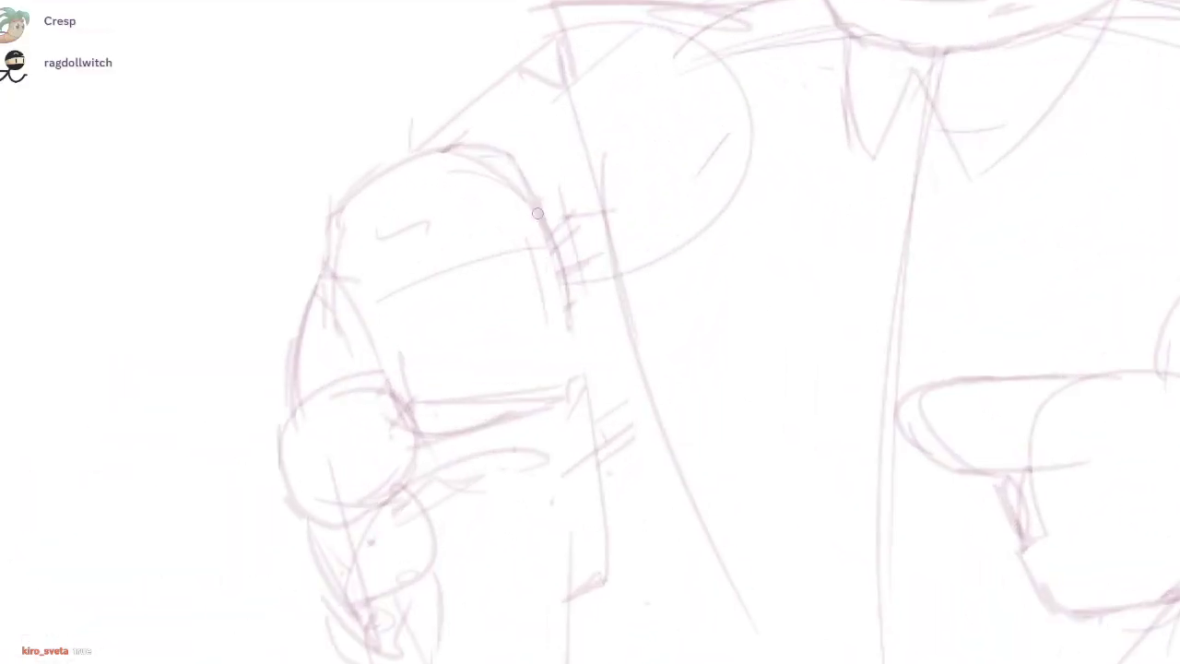
drag(538, 212, 557, 389)
scroll(524, 292, up, 1)
key(ctrl+z)
drag(599, 266, 572, 405)
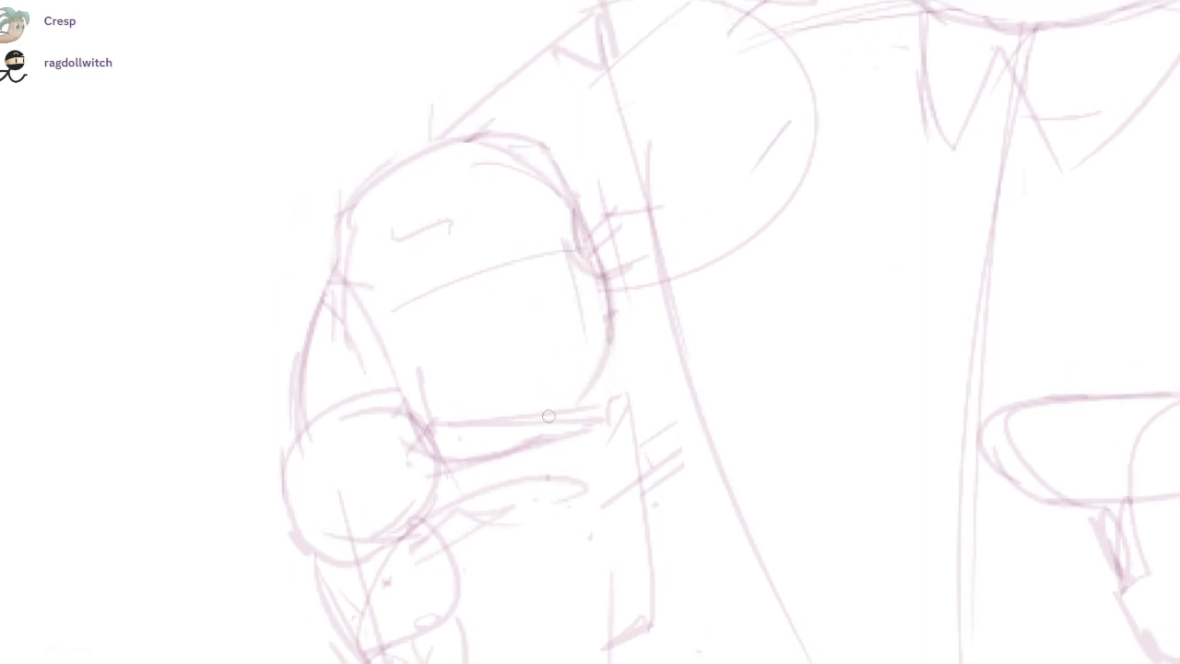
- Draw the smaller figure's two large eyes looking toward the large figure and shade in the pupils
scroll(524, 292, up, 2)
drag(523, 292, 534, 338)
drag(460, 322, 547, 269)
drag(579, 209, 605, 278)
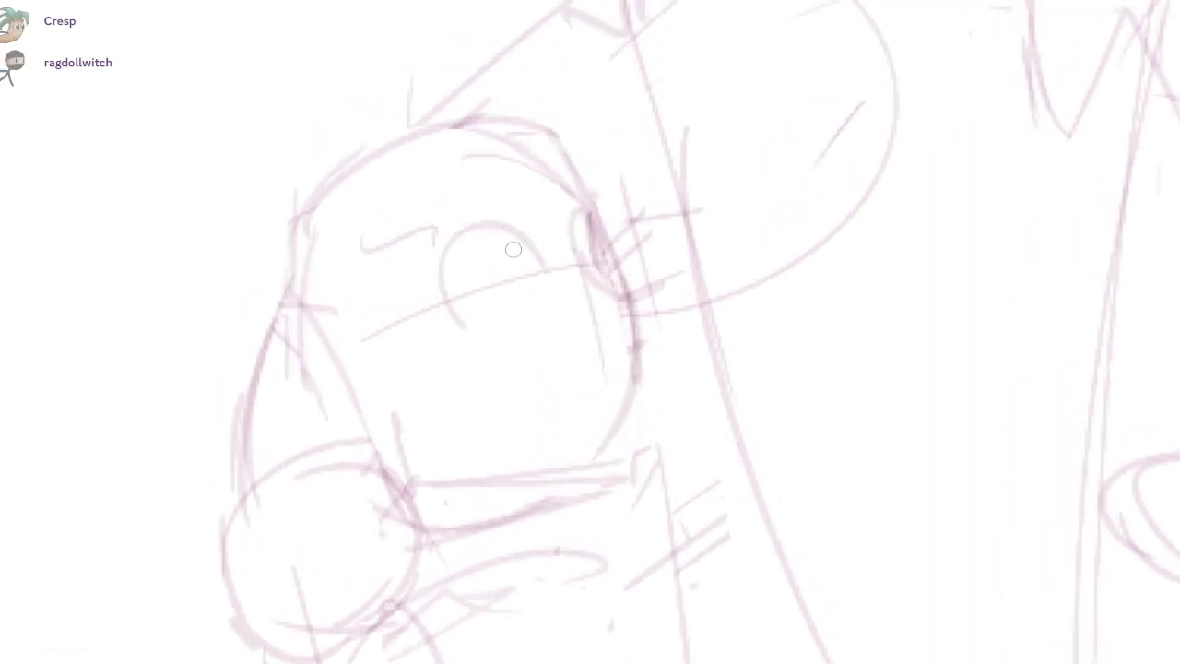
drag(524, 230, 545, 287)
drag(589, 256, 586, 197)
drag(508, 237, 527, 269)
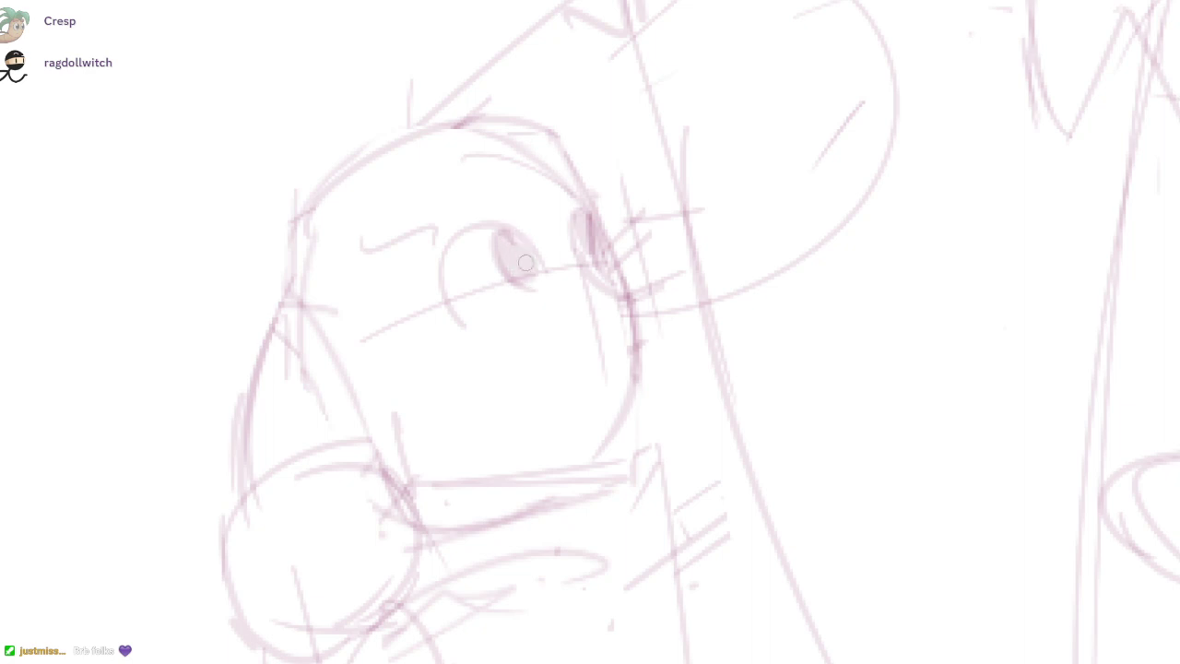
- Add an arched brow above the smaller figure's near eye and rework the lower edge of the far eye
drag(410, 227, 485, 166)
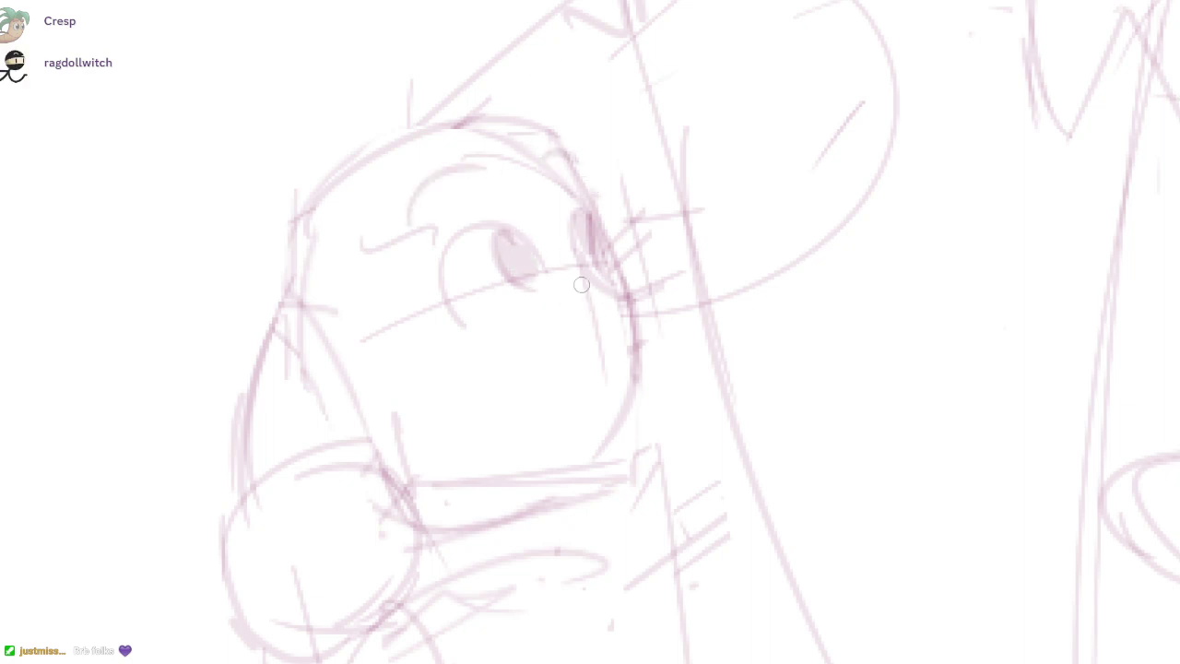
drag(566, 234, 588, 293)
mouse_move(575, 274)
mouse_down()
mouse_move(603, 327)
mouse_move(600, 316)
mouse_up()
key(e)
key(b)
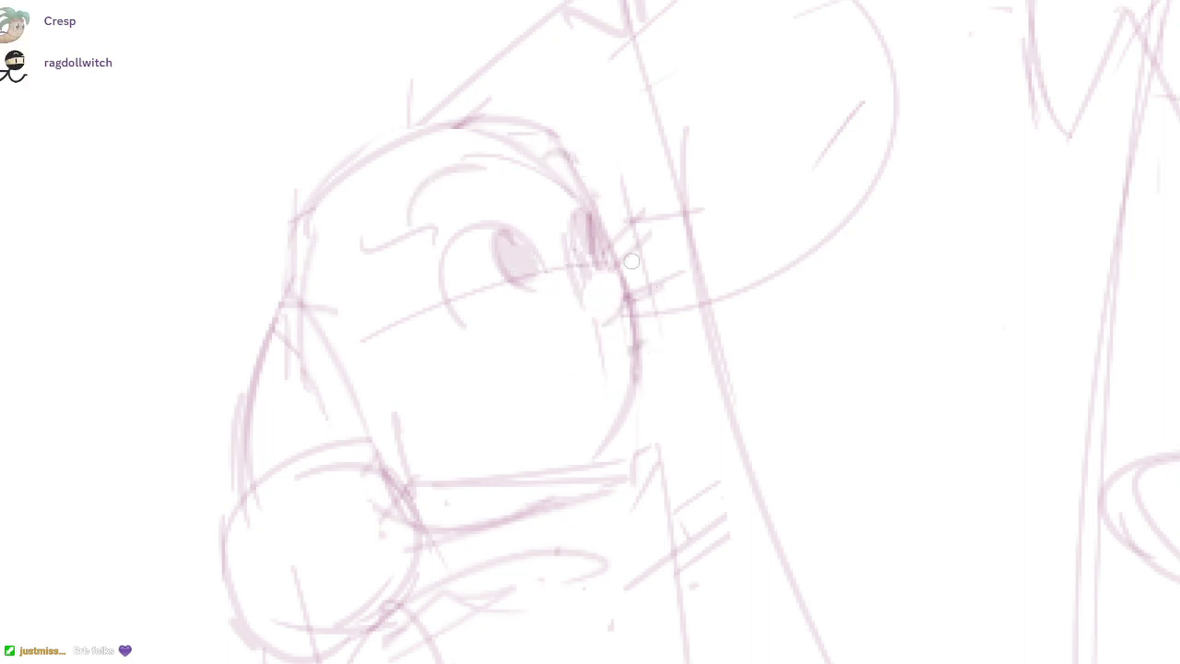
- Reinforce the smaller figure's far cheek and jaw contour and add a short mouth stroke and a rounded nose
mouse_move(603, 209)
mouse_down()
mouse_move(634, 290)
mouse_move(610, 400)
mouse_up()
drag(642, 315, 582, 463)
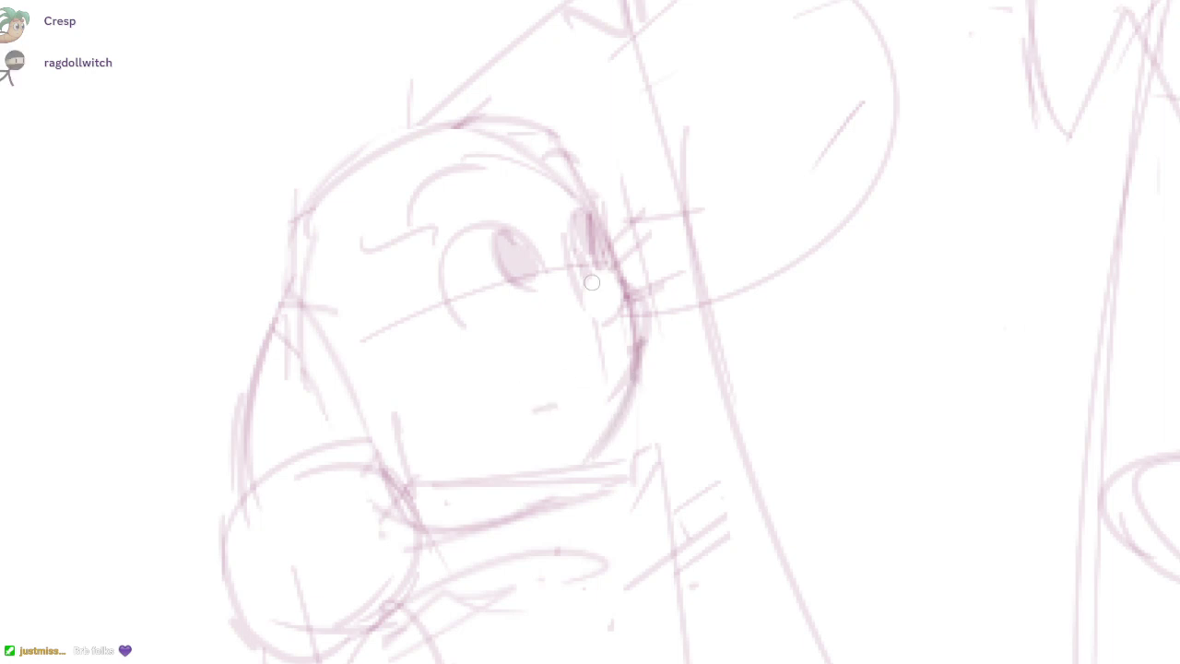
drag(587, 294, 620, 317)
mouse_move(524, 293)
mouse_down()
mouse_move(512, 415)
mouse_move(567, 451)
mouse_up()
- Sketch a blocky cuff shape with a rounded hand in front of the smaller figure's torso
drag(530, 519, 515, 189)
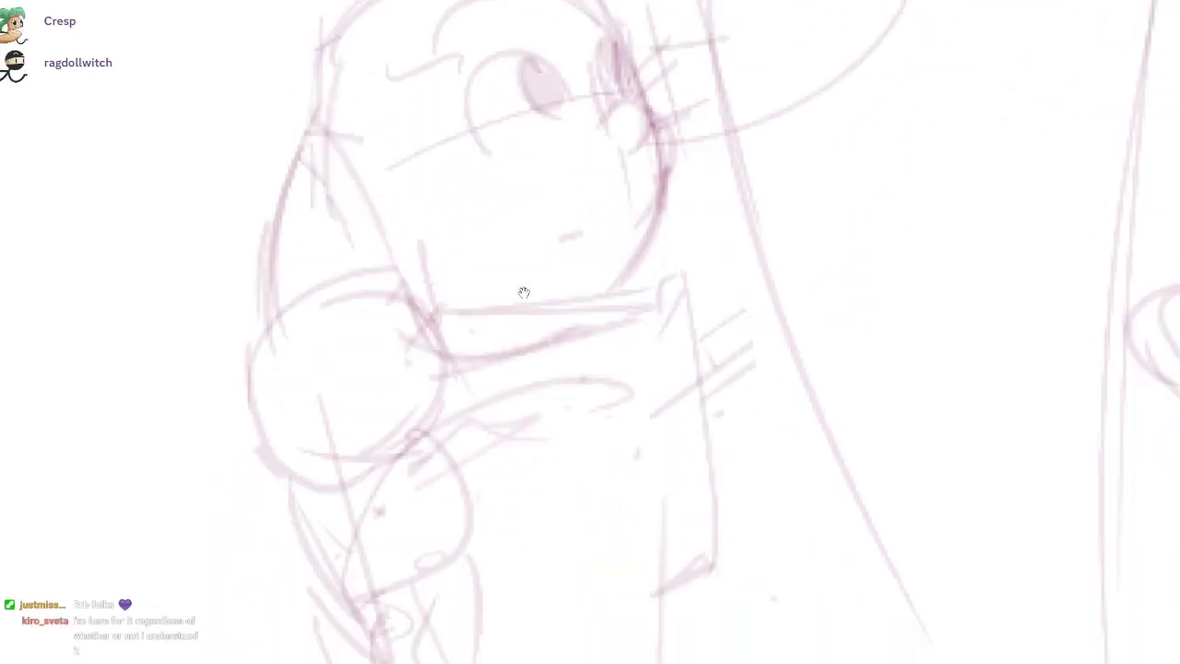
drag(525, 293, 484, 247)
mouse_move(571, 541)
mouse_down()
mouse_move(637, 463)
mouse_move(611, 540)
mouse_up()
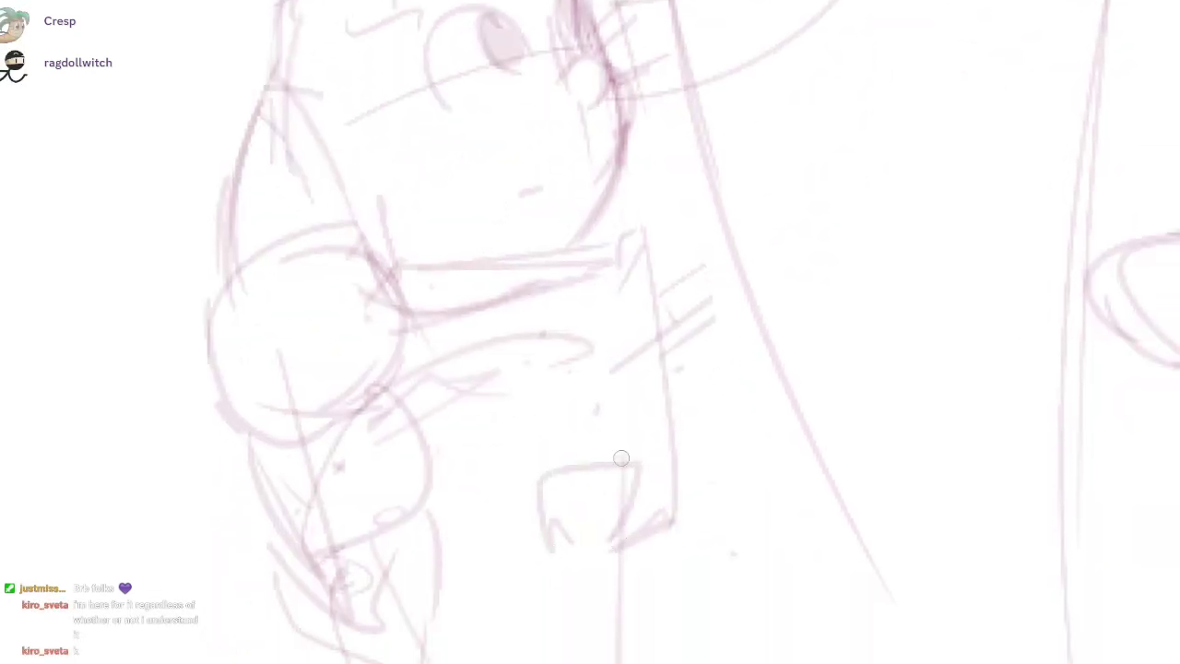
mouse_move(621, 458)
mouse_down()
mouse_move(706, 465)
mouse_move(710, 479)
mouse_move(740, 448)
mouse_move(679, 470)
mouse_move(723, 498)
mouse_up()
mouse_move(524, 292)
mouse_down()
mouse_move(521, 238)
mouse_move(540, 312)
mouse_up()
- Sketch two rounded bow loops at the smaller figure's neck
drag(528, 270, 525, 335)
drag(551, 263, 610, 274)
drag(576, 313, 558, 311)
drag(489, 153, 524, 292)
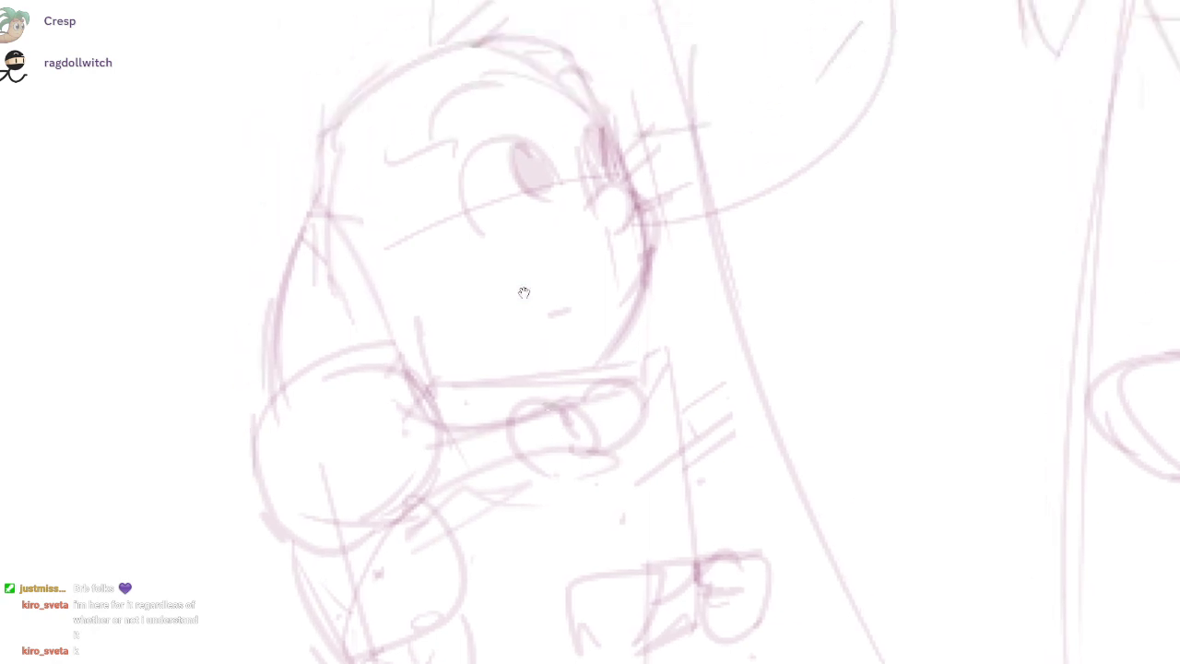
- Add pointed collar edges and a hanging rounded loop below the bow at the smaller figure's neck
drag(542, 467, 440, 438)
drag(531, 393, 562, 394)
drag(604, 449, 633, 454)
scroll(521, 290, down, 3)
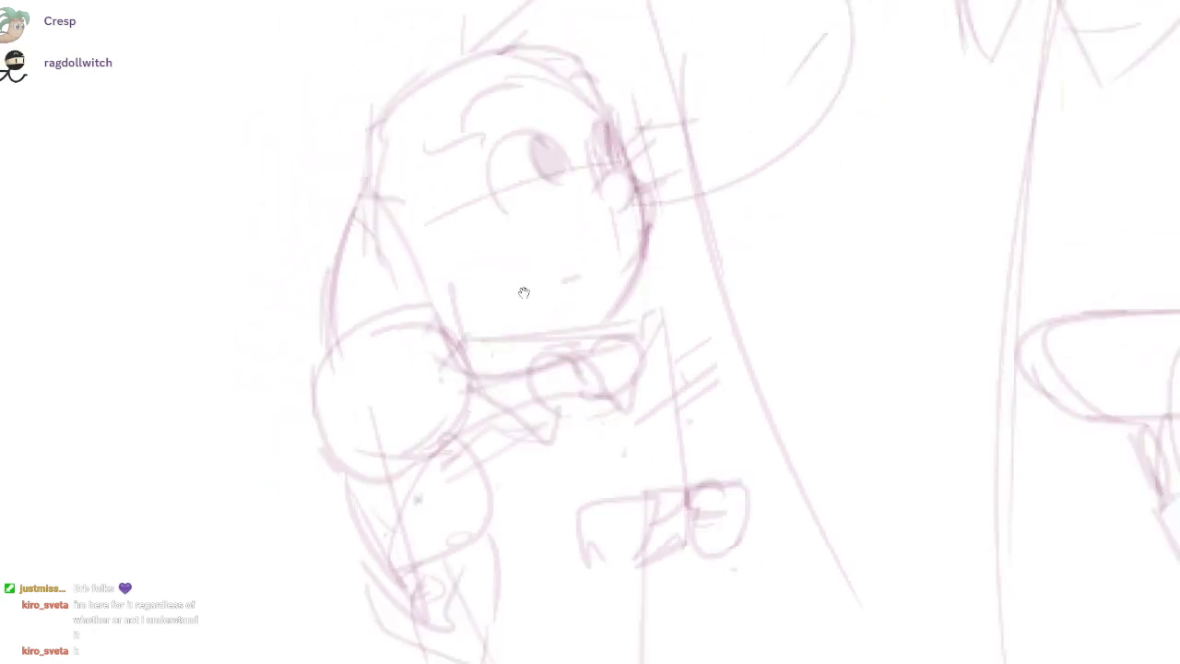
drag(530, 350, 610, 327)
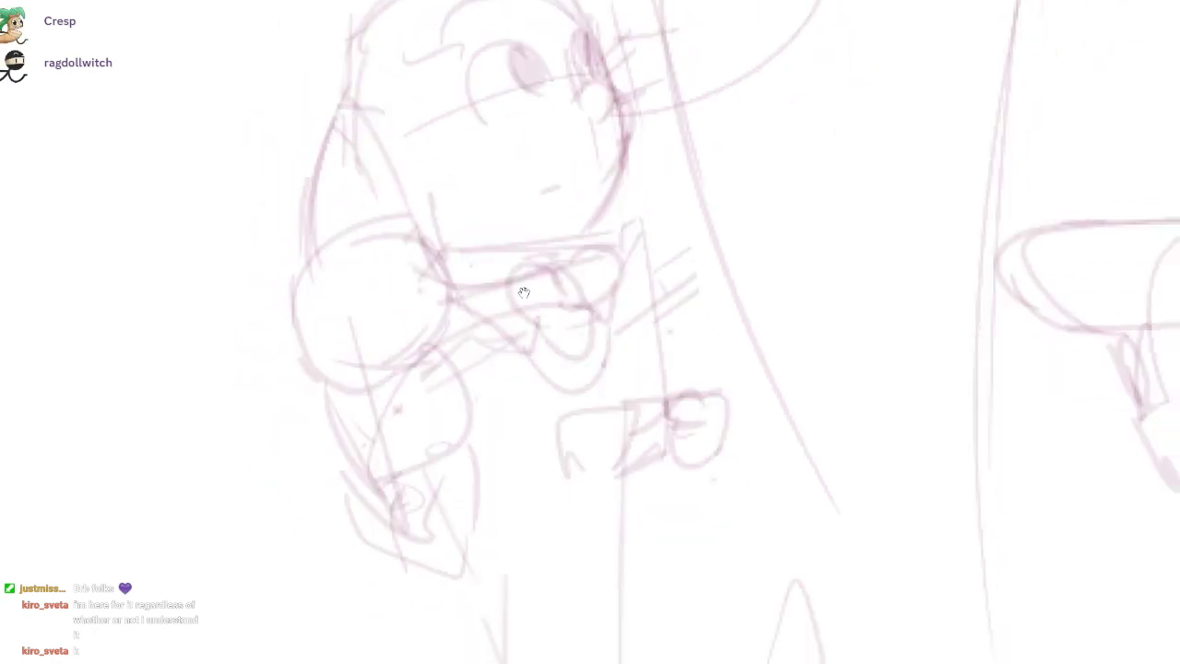
- Draw the smaller figure's bent forearm and sleeve folds leading across the torso to the blocky cuff
scroll(524, 292, down, 2)
drag(453, 416, 474, 441)
drag(419, 348, 474, 489)
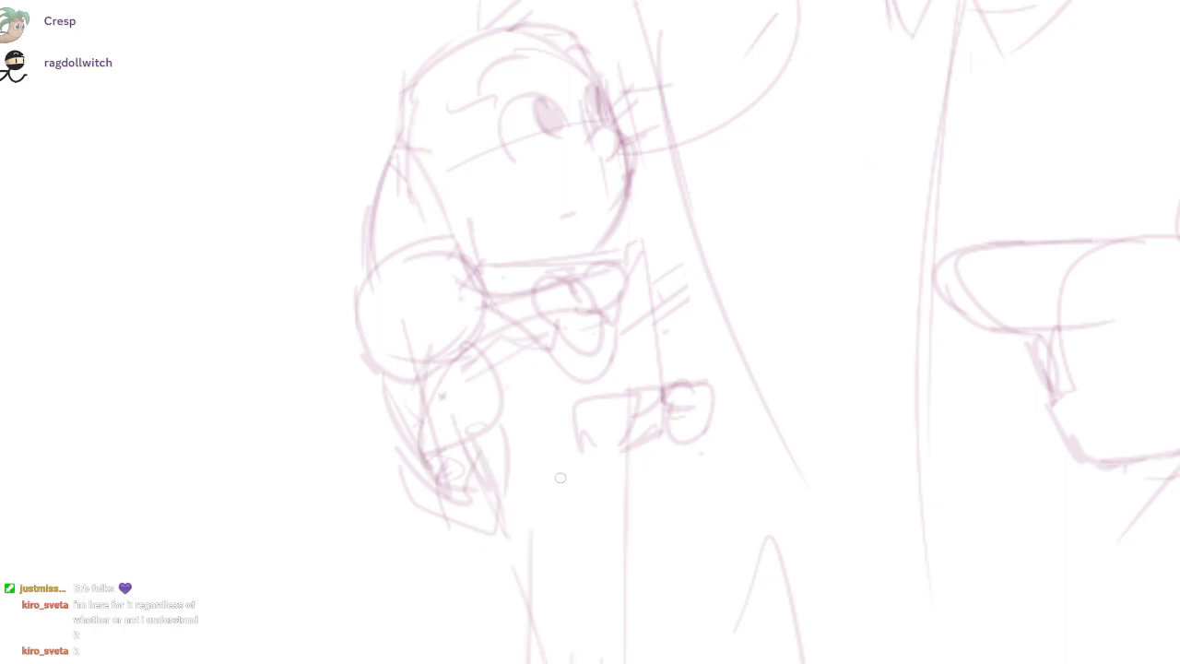
mouse_move(567, 411)
mouse_down()
mouse_move(507, 428)
mouse_move(503, 478)
mouse_up()
key(ctrl+z)
drag(449, 425, 518, 403)
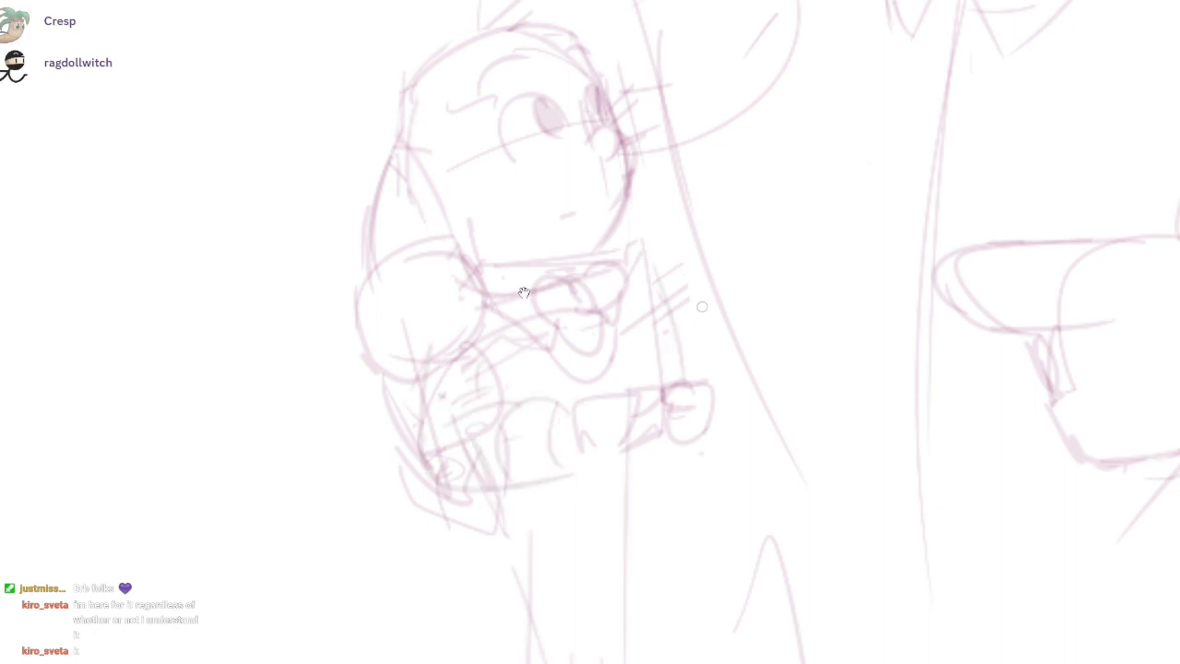
- Sketch a large rounded hair lock and a smaller curl on top of the smaller figure's head, replacing the first attempt
scroll(522, 289, up, 2)
scroll(627, 271, up, 2)
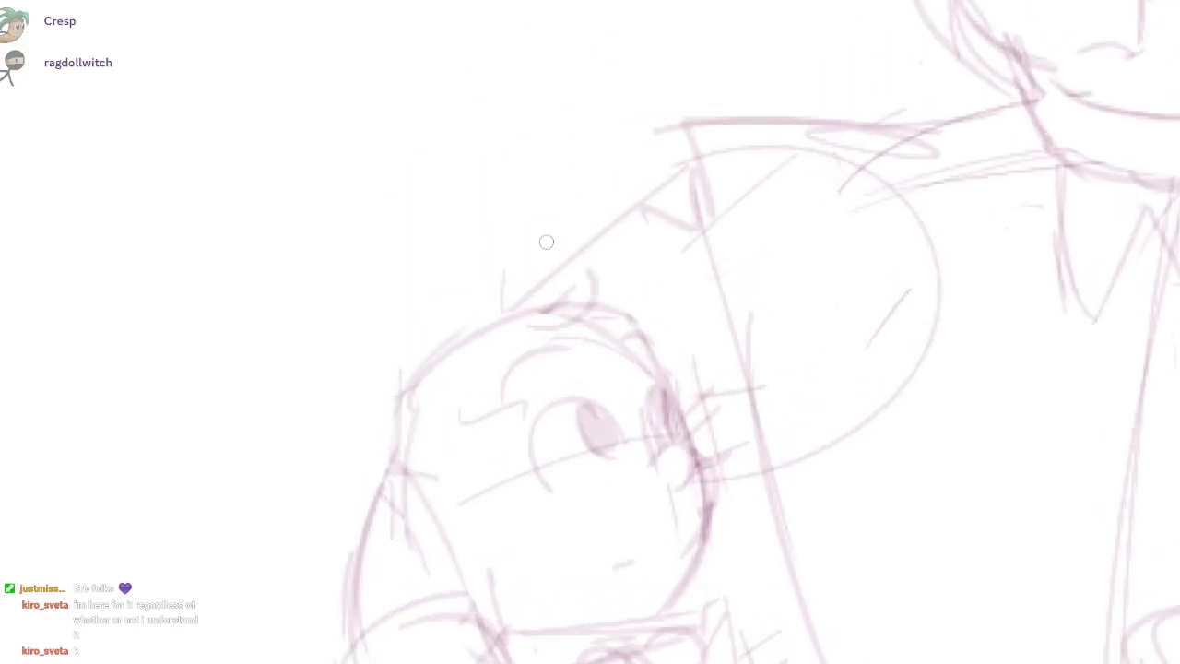
drag(446, 332, 590, 277)
key(ctrl+z)
key(ctrl+z)
mouse_move(459, 320)
mouse_down()
mouse_move(639, 293)
mouse_move(610, 337)
mouse_up()
drag(639, 268, 650, 335)
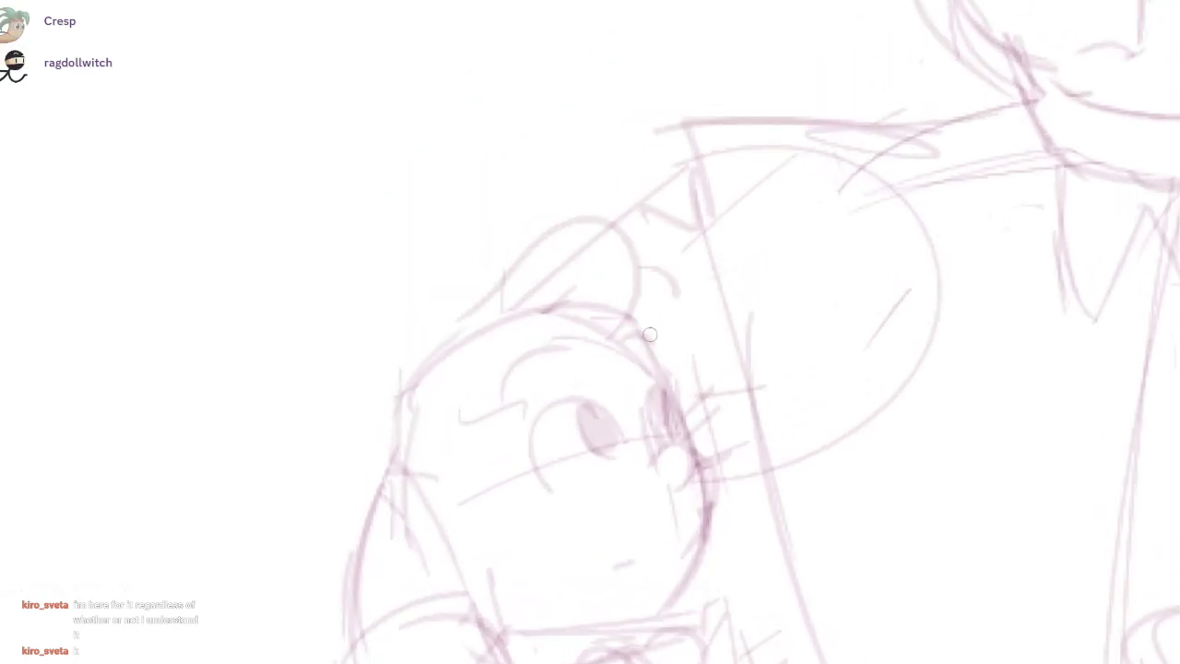
- Add a tall hair tuft, an outer hair contour, a small side curl and a lower hairline to the smaller figure's head
scroll(523, 290, down, 6)
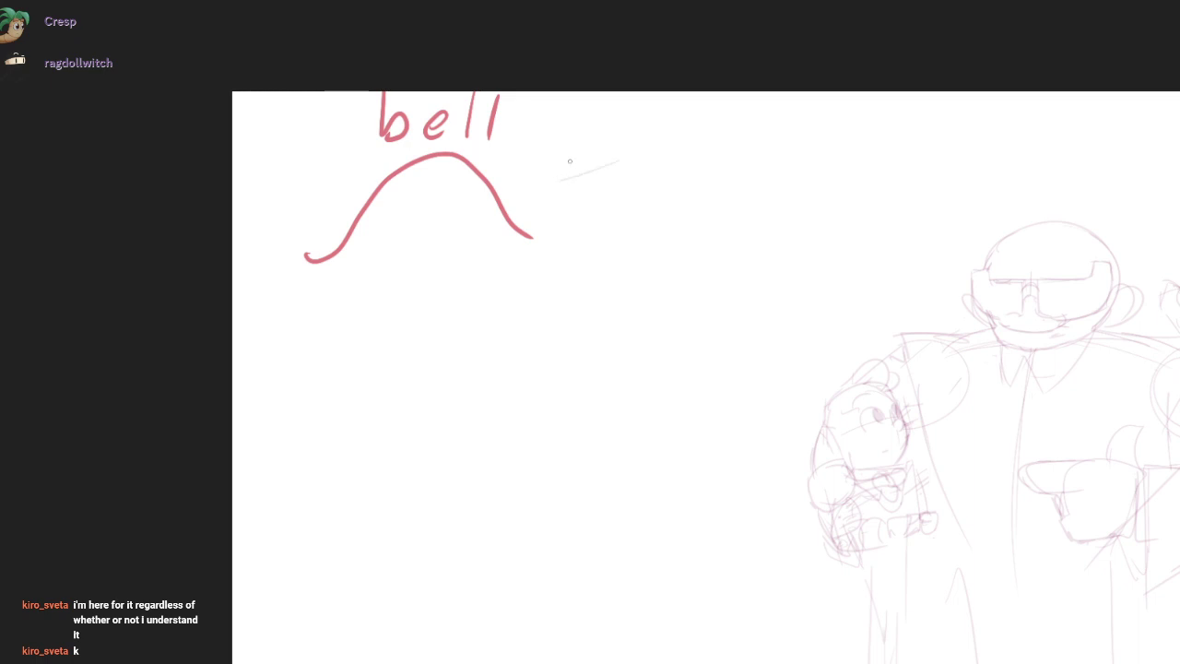
drag(524, 292, 366, 237)
drag(524, 292, 341, 227)
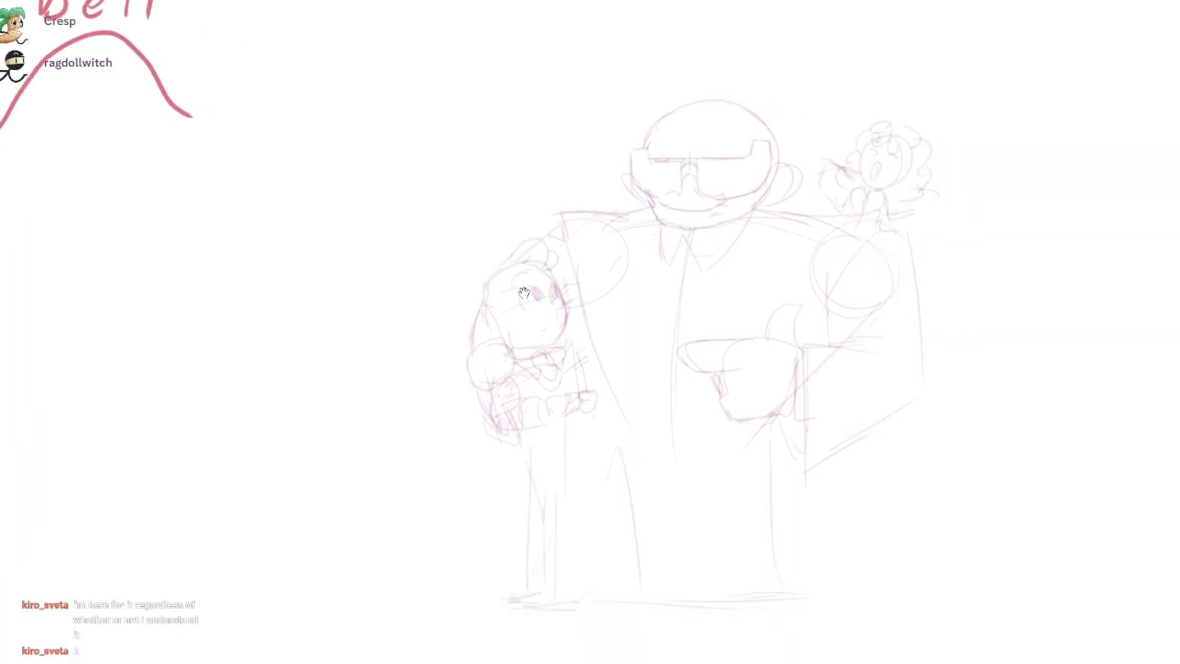
scroll(524, 293, up, 5)
mouse_move(505, 232)
mouse_down()
mouse_move(571, 193)
mouse_move(404, 343)
mouse_move(425, 387)
mouse_up()
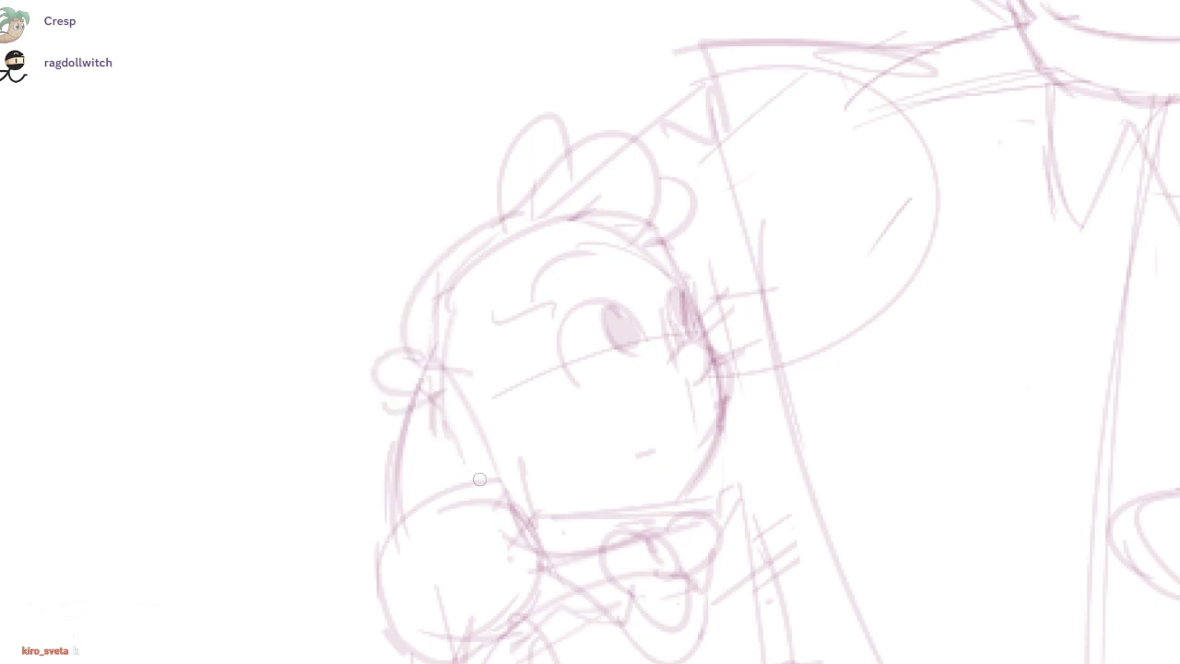
drag(479, 479, 500, 481)
drag(523, 292, 445, 124)
scroll(524, 292, down, 3)
drag(523, 292, 496, 185)
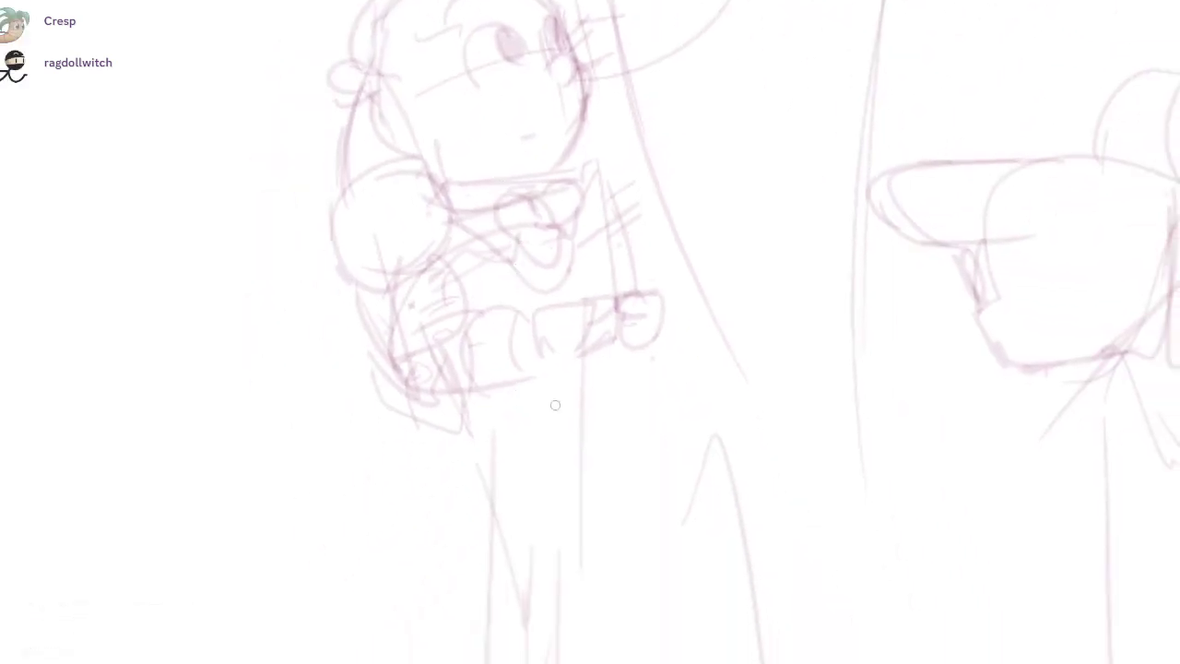
- Sketch the smaller figure's curved jacket hem with pointed flaps, both long tapering trouser legs and the cuffs at the feet
drag(479, 411, 606, 396)
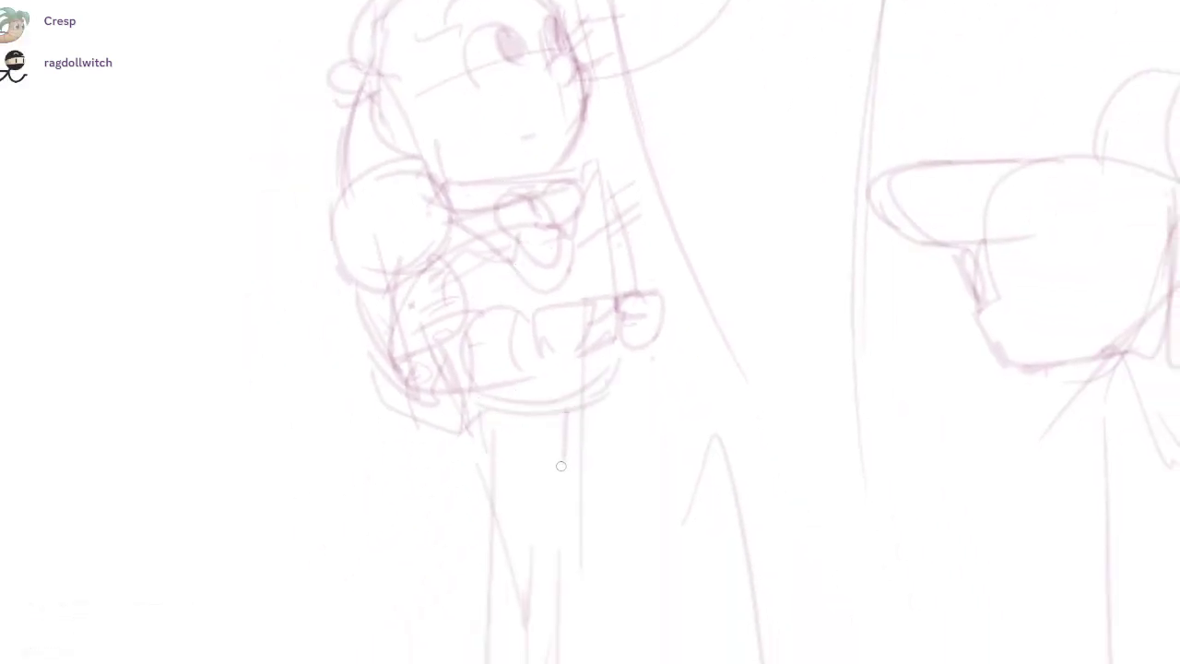
scroll(614, 369, down, 3)
drag(520, 304, 498, 598)
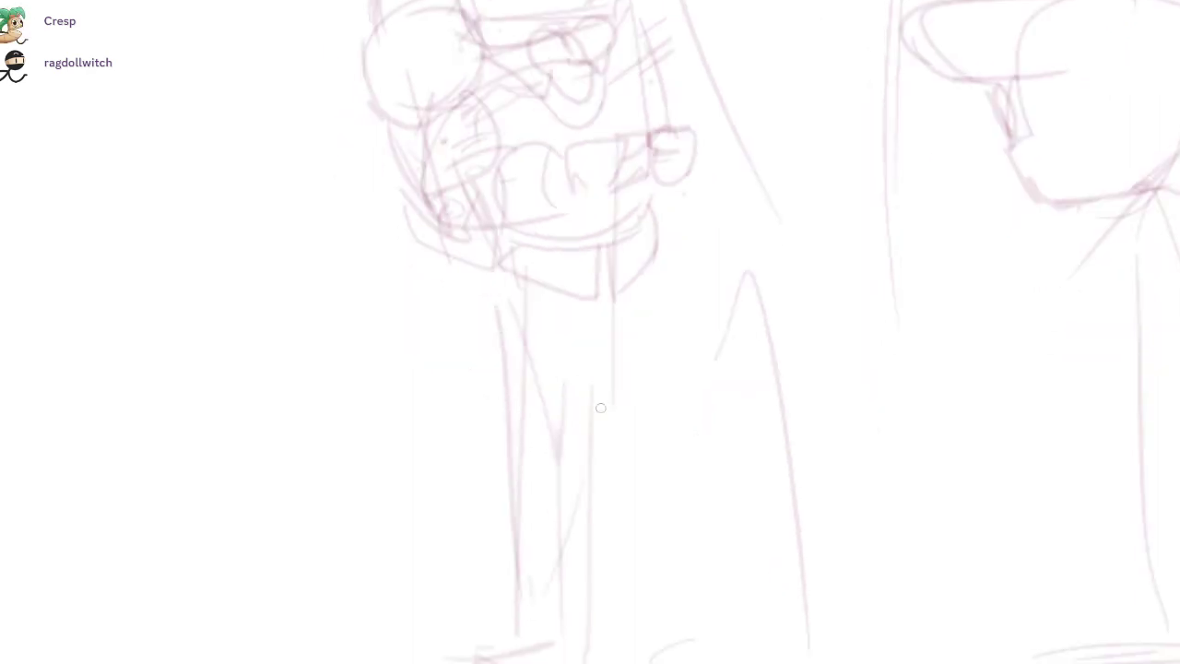
drag(661, 288, 606, 637)
drag(609, 310, 563, 663)
drag(504, 617, 537, 639)
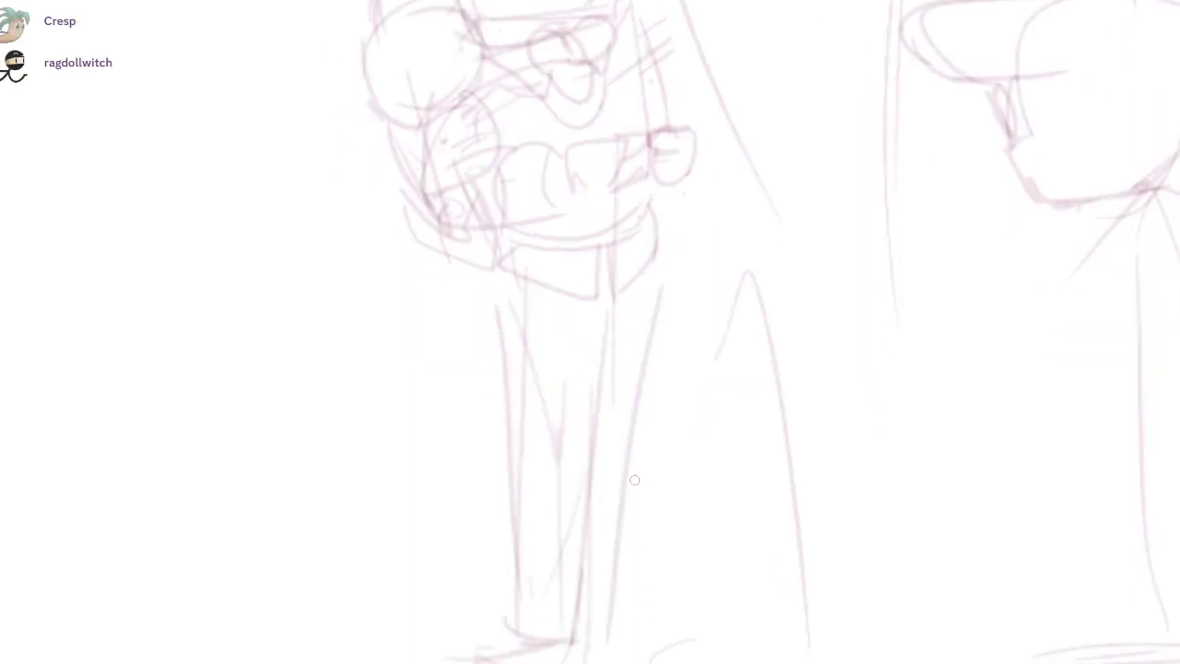
drag(636, 484, 614, 636)
drag(557, 627, 615, 629)
- Sketch a necktie hanging from the large figure's collar, with a small knot, widening sides and a pointed tip
scroll(524, 292, down, 5)
scroll(523, 292, left, 4)
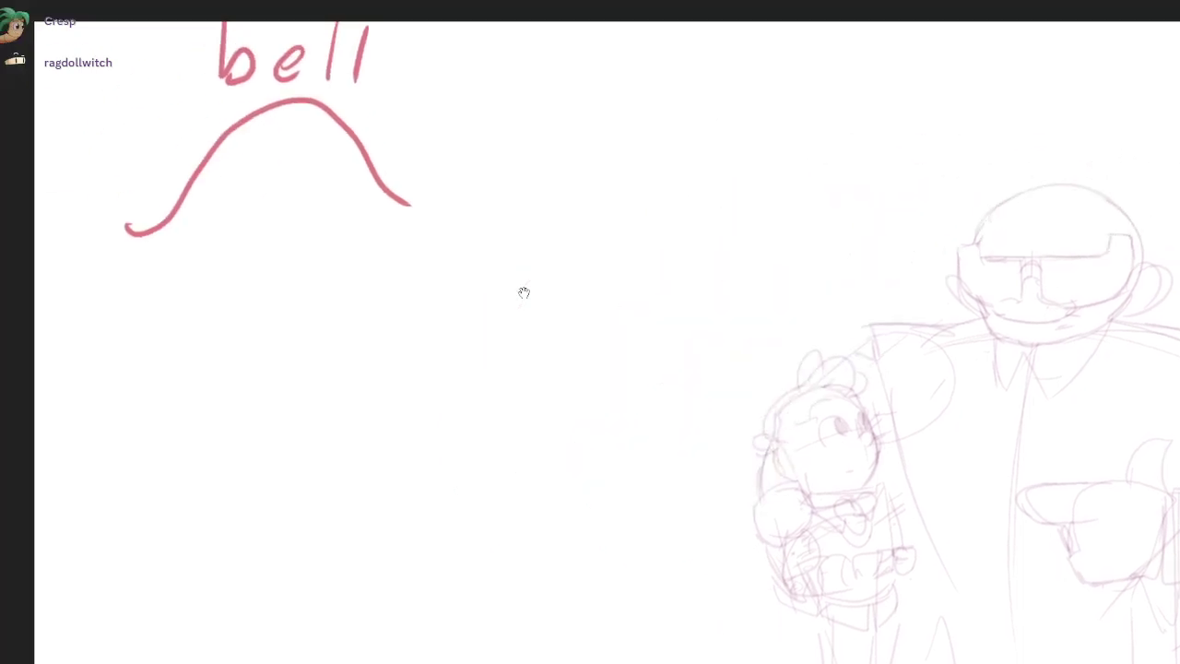
drag(523, 293, 81, 191)
mouse_move(632, 350)
mouse_down()
mouse_move(613, 246)
mouse_move(612, 302)
mouse_up()
key(ctrl+z)
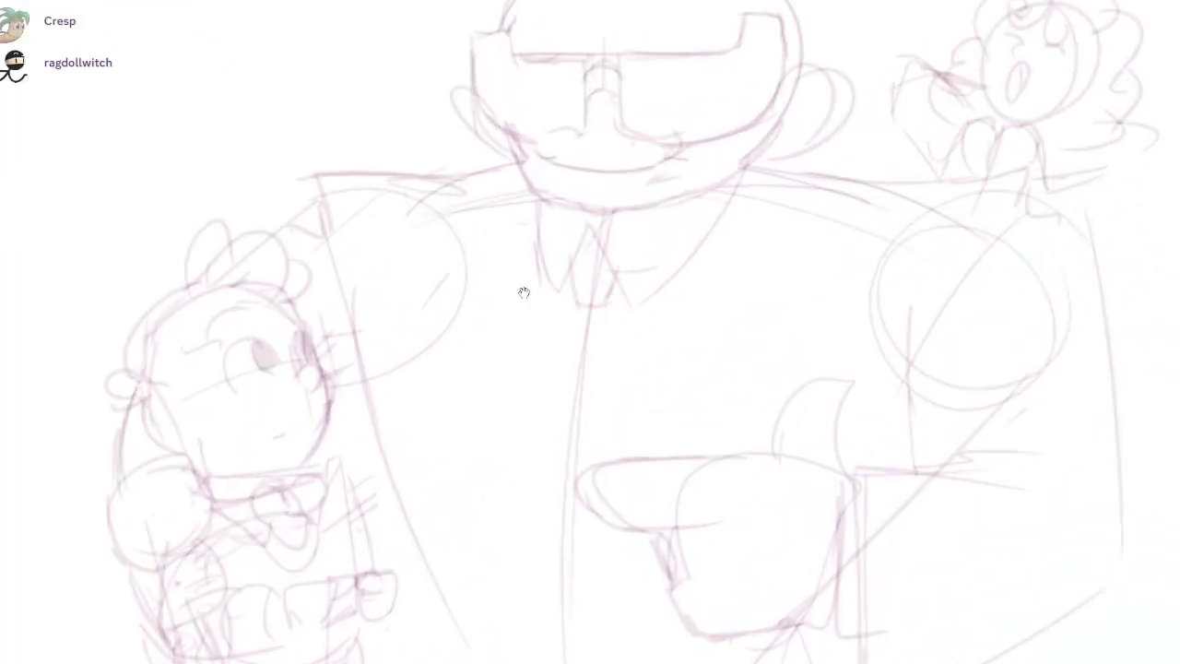
mouse_move(524, 293)
mouse_down()
mouse_move(522, 115)
mouse_move(518, 302)
mouse_up()
drag(614, 135, 636, 272)
key(ctrl+z)
key(ctrl+z)
drag(577, 129, 538, 345)
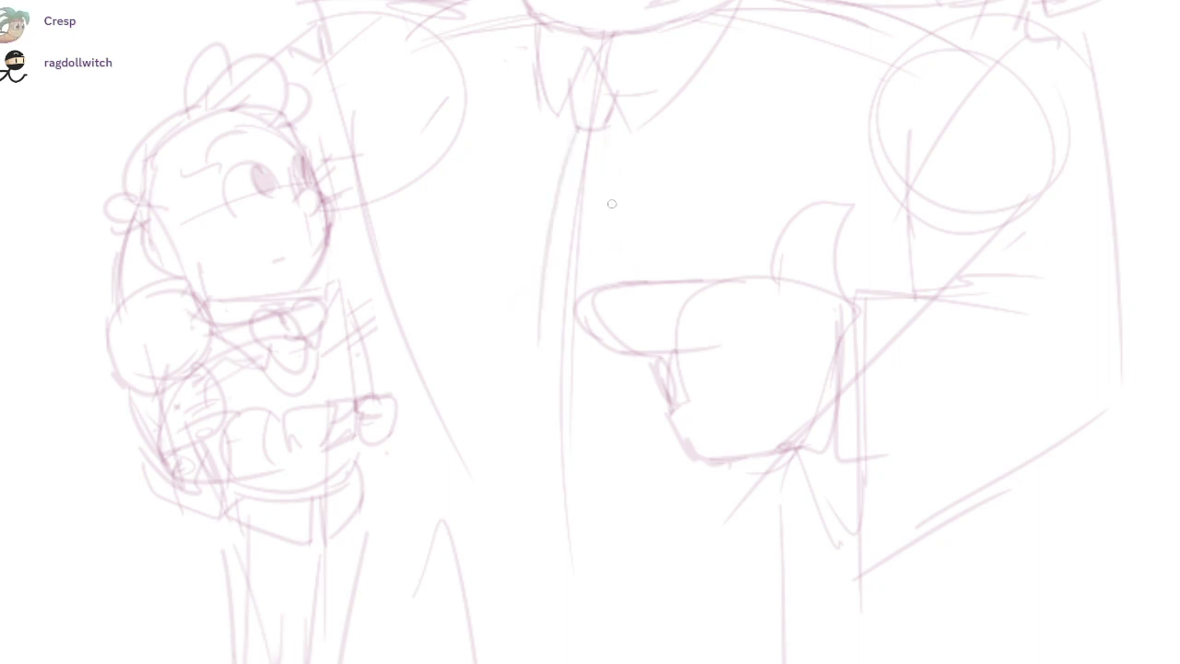
drag(616, 141, 638, 282)
drag(638, 352, 564, 409)
scroll(525, 292, up, 2)
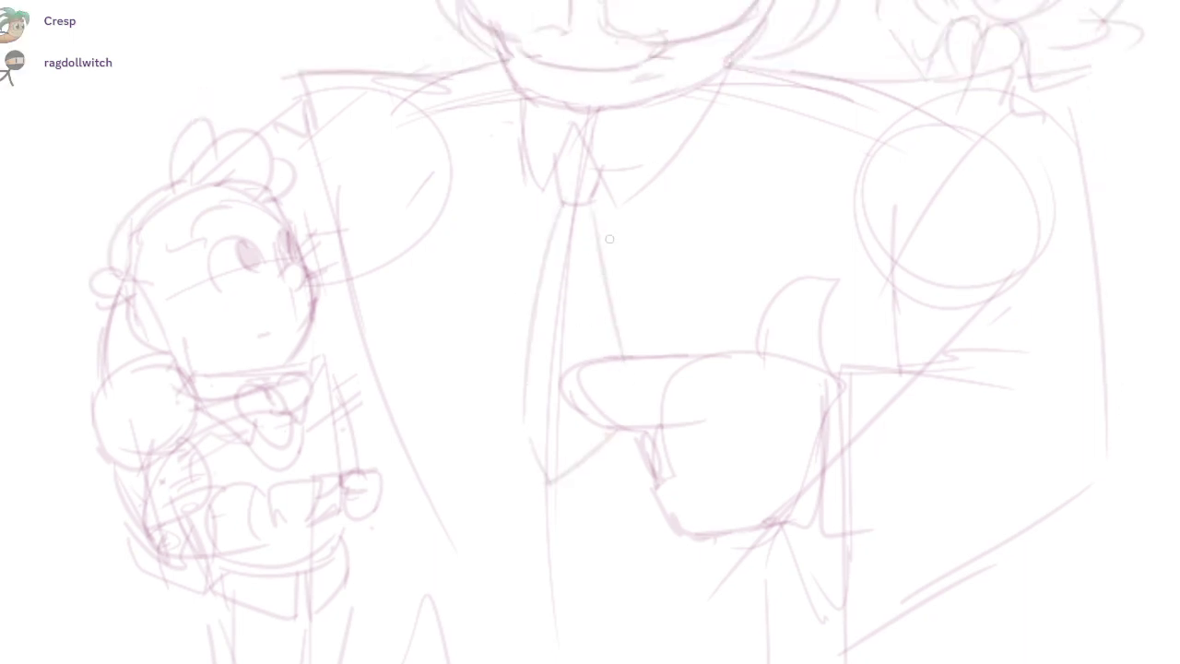
- Sketch the large figure's open jacket edges and notched lapels on both sides of the tie
drag(664, 177, 558, 364)
drag(551, 186, 534, 322)
scroll(523, 293, down, 1)
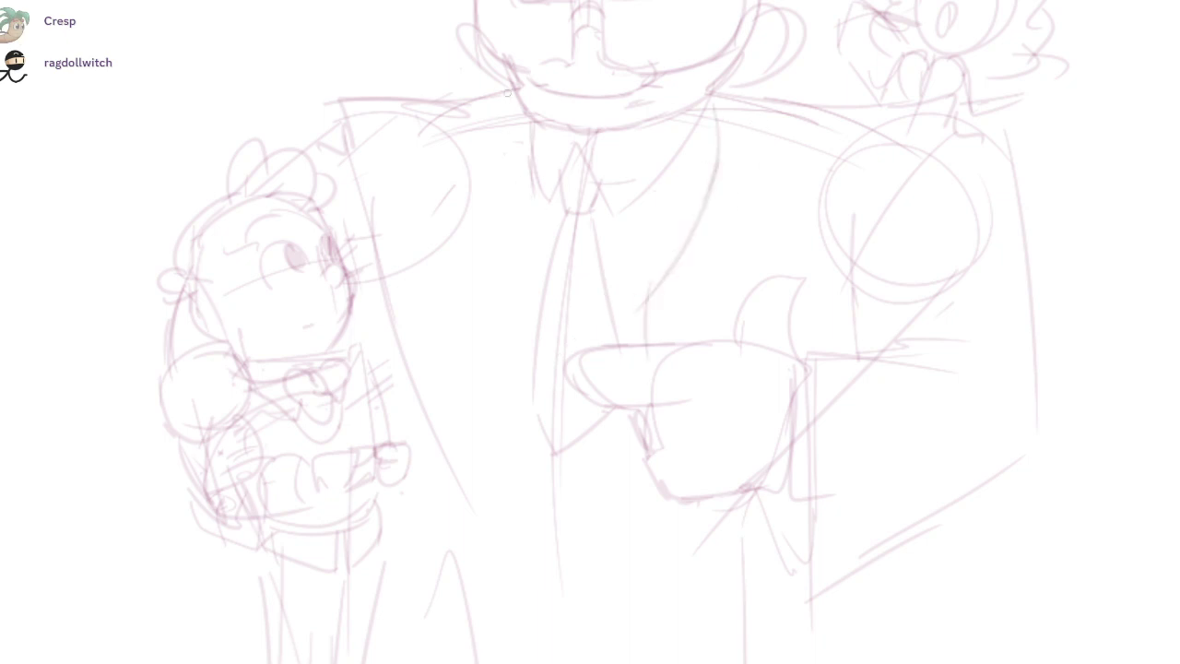
mouse_move(507, 93)
mouse_down()
mouse_move(501, 286)
mouse_move(465, 501)
mouse_up()
drag(641, 308, 744, 185)
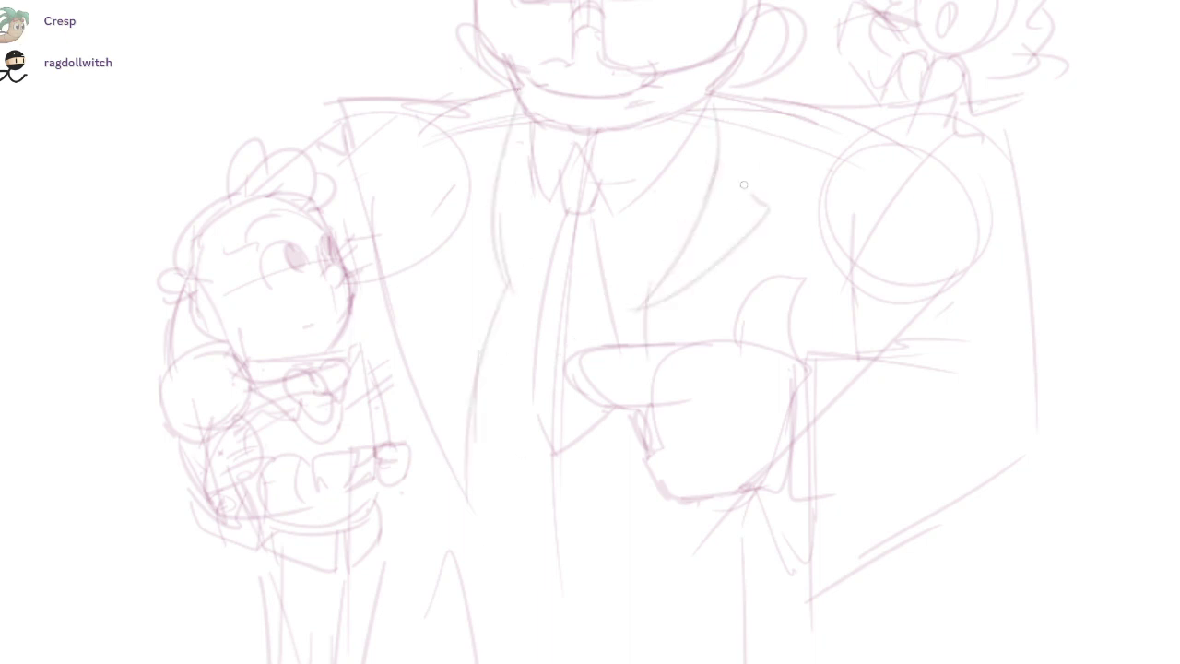
drag(483, 168, 489, 95)
drag(638, 396, 642, 478)
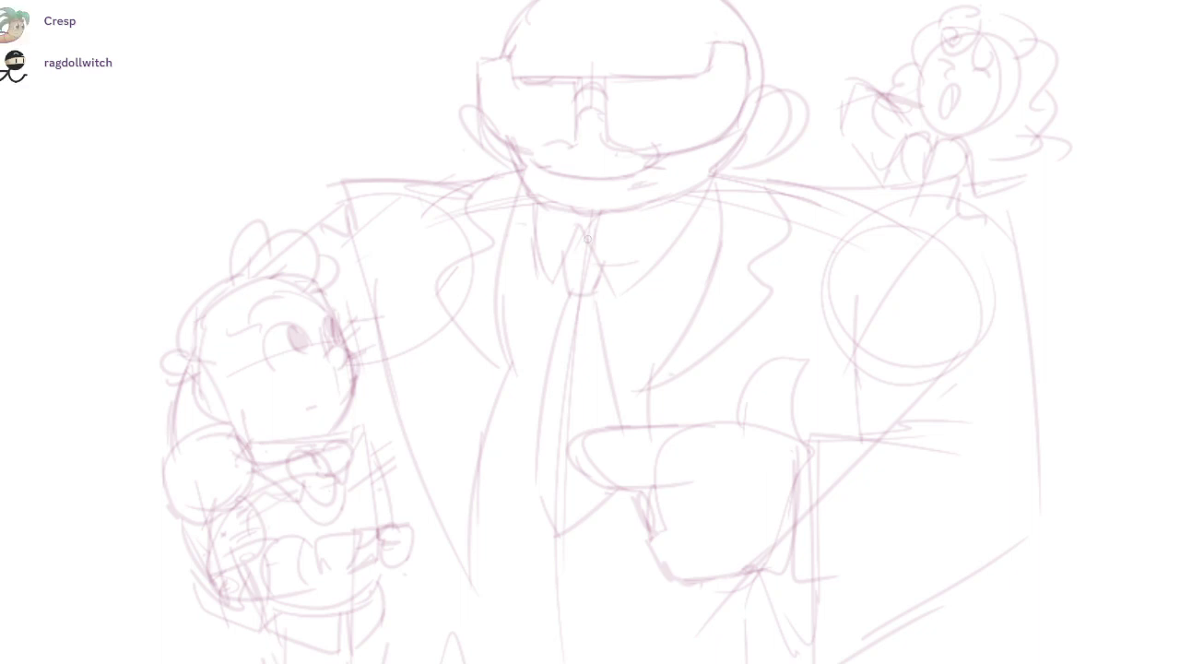
- Erase the large figure's old jaw lines and redraw the jaw as one broad, clean curve above the collar
scroll(610, 217, up, 1)
drag(603, 217, 585, 350)
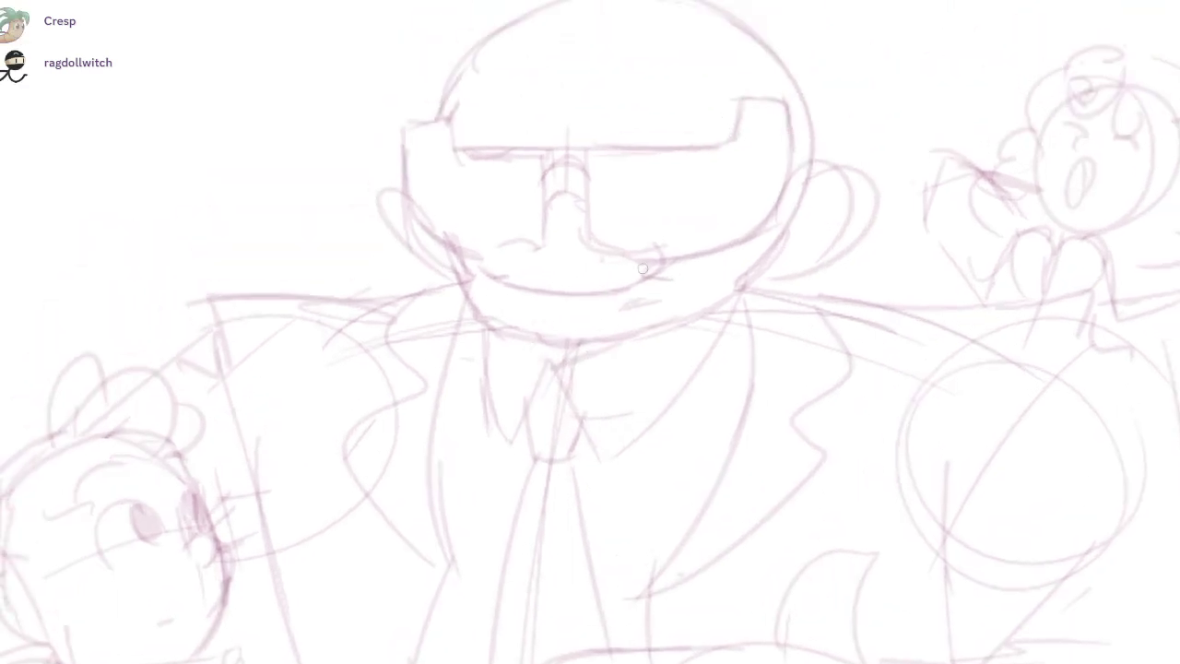
key(e)
mouse_move(475, 281)
mouse_down()
mouse_move(719, 296)
mouse_move(545, 353)
mouse_move(723, 318)
mouse_move(756, 255)
mouse_up()
key(b)
key(ctrl+z)
drag(784, 206, 638, 338)
key(e)
drag(728, 280, 695, 305)
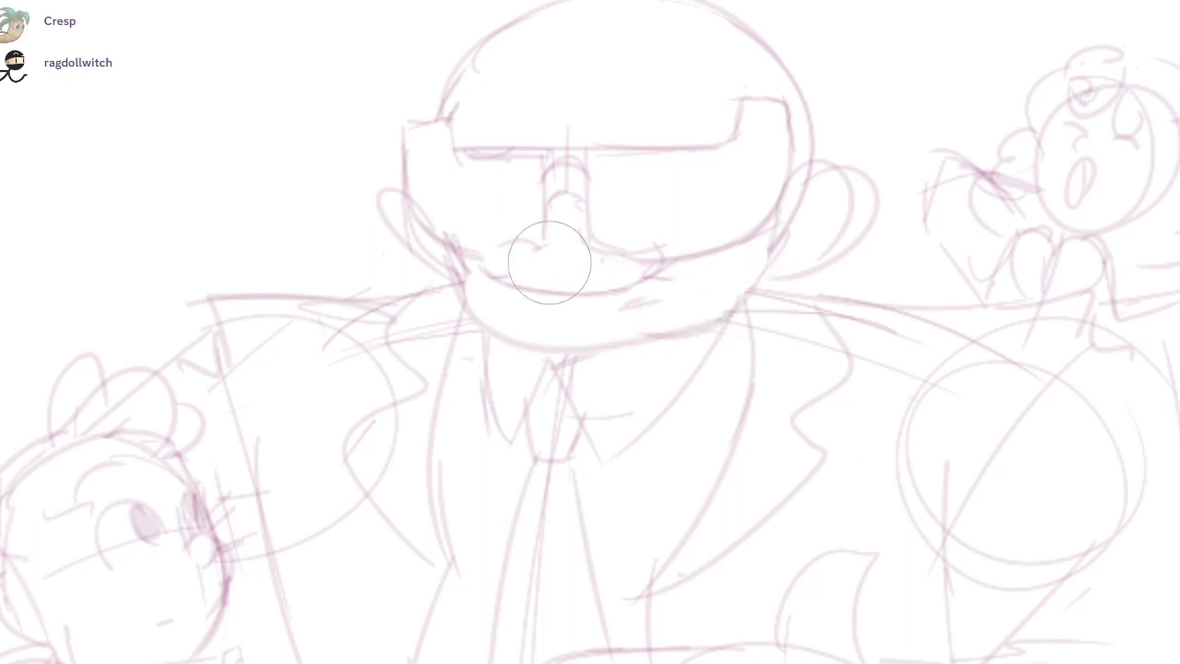
- Erase and redraw both of the large figure's ears as tapered shapes with simple inner folds
drag(376, 195, 422, 258)
drag(402, 157, 452, 281)
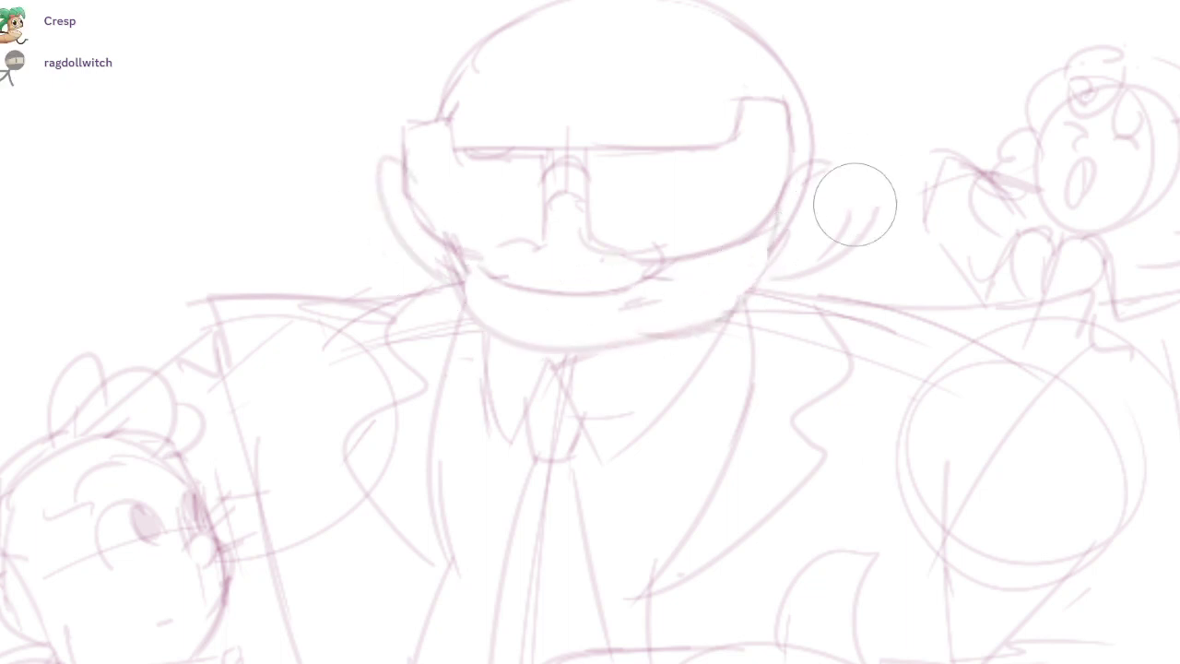
mouse_move(857, 200)
mouse_down()
mouse_move(836, 188)
mouse_move(767, 277)
mouse_up()
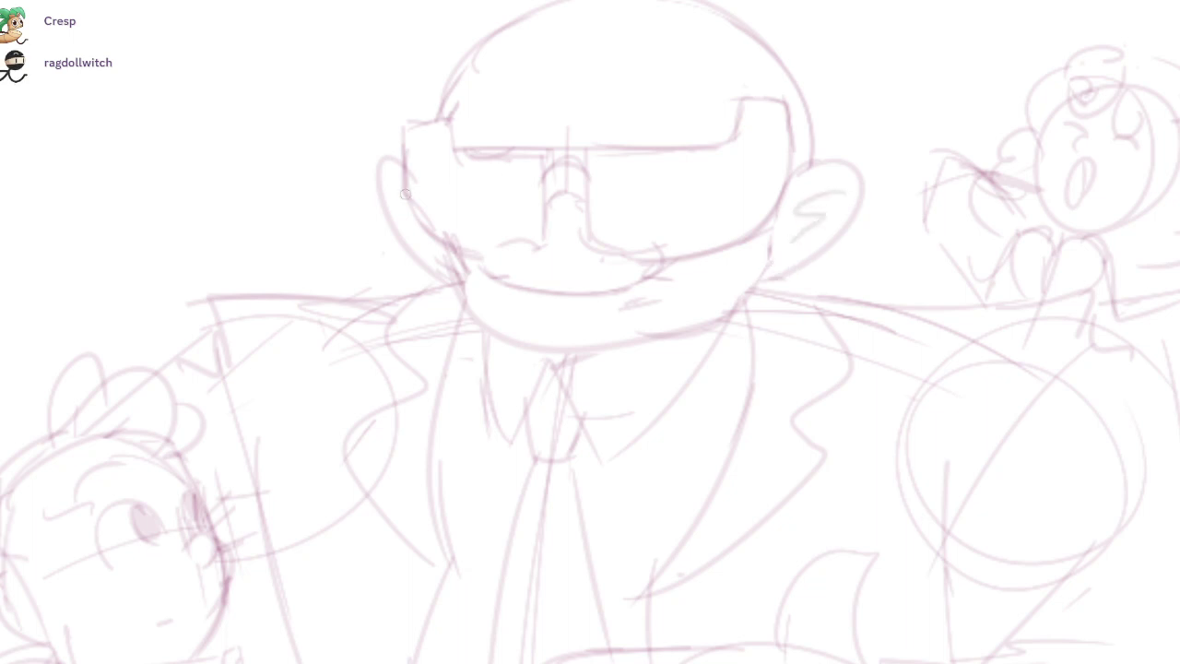
drag(540, 201, 526, 322)
drag(424, 232, 689, 116)
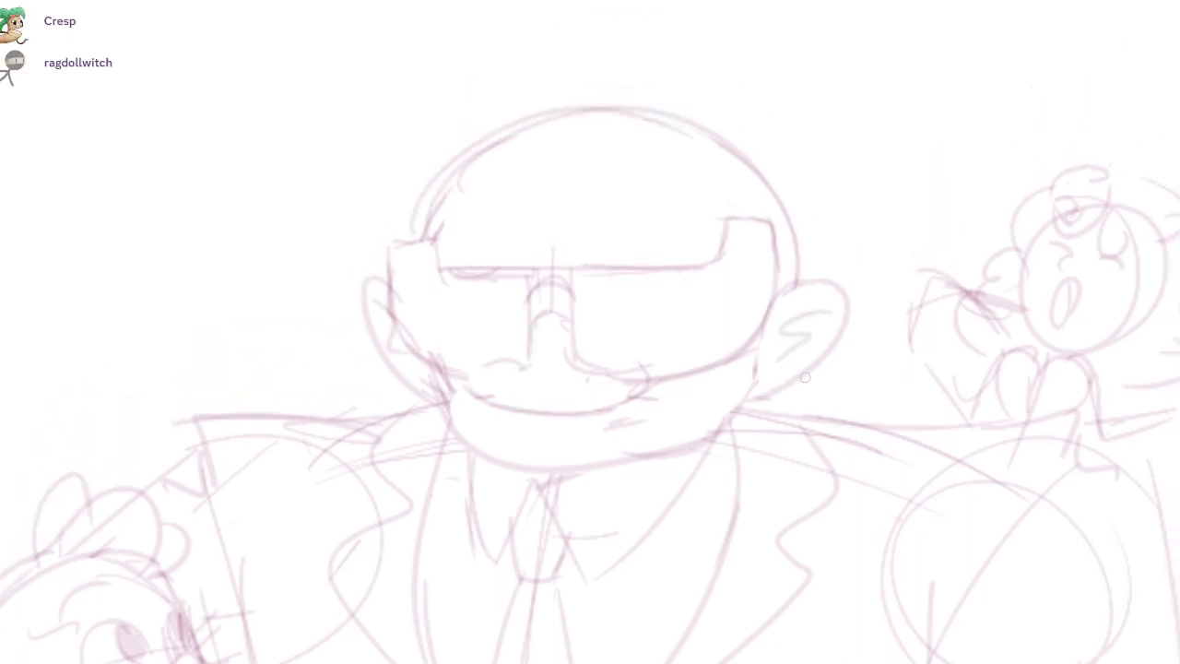
mouse_move(781, 616)
mouse_down()
mouse_move(756, 324)
mouse_move(800, 385)
mouse_up()
drag(805, 383, 775, 276)
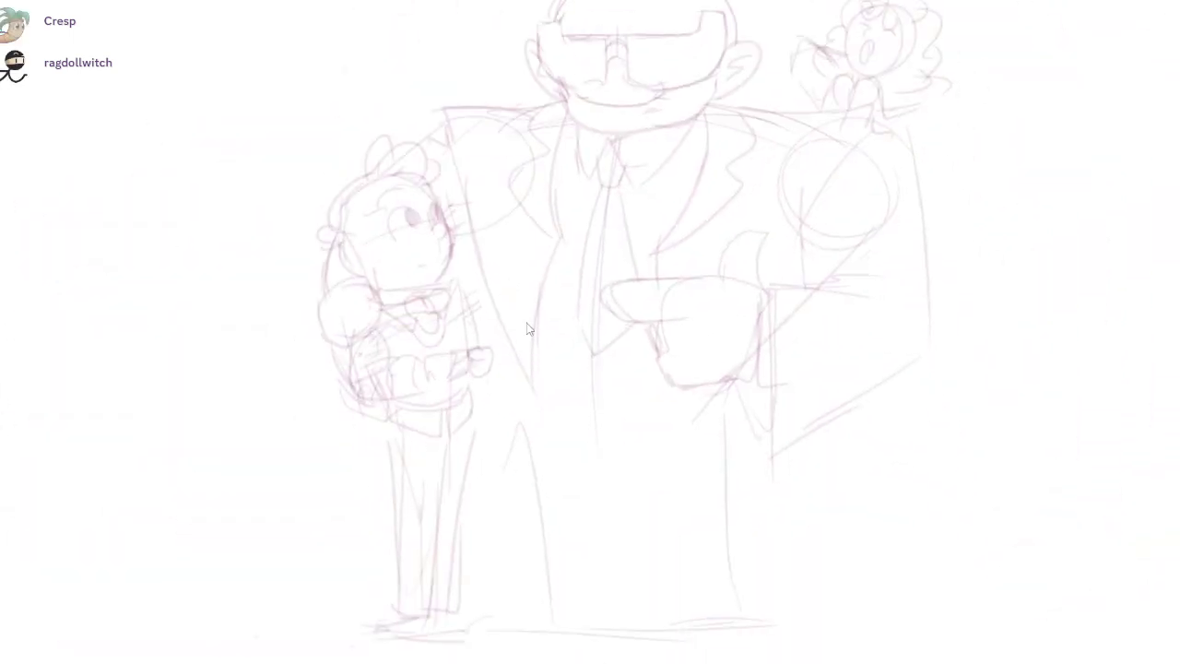
- Ink the large figure's rounded moustache and the side of the nose in dark purple over the sketch
scroll(653, 282, up, 6)
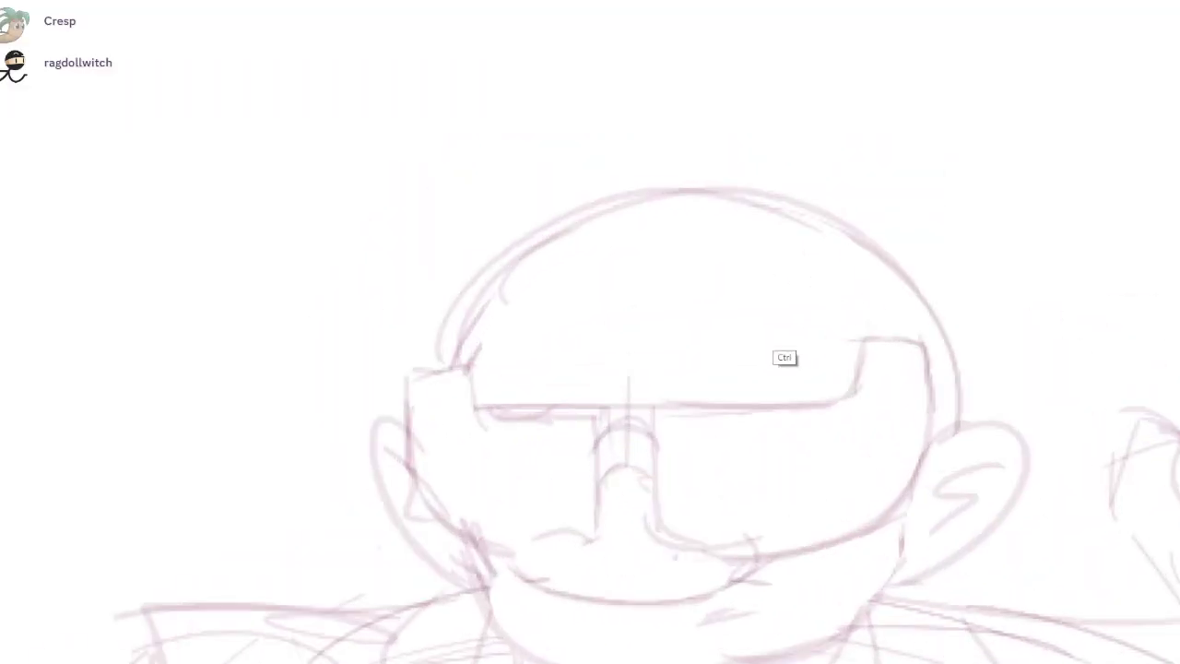
mouse_move(589, 372)
mouse_down()
mouse_move(508, 360)
mouse_move(542, 474)
mouse_move(762, 479)
mouse_up()
key(ctrl+z)
mouse_move(528, 452)
mouse_down()
mouse_move(680, 474)
mouse_move(851, 377)
mouse_move(657, 476)
mouse_up()
key(ctrl+z)
drag(603, 253, 586, 378)
key(e)
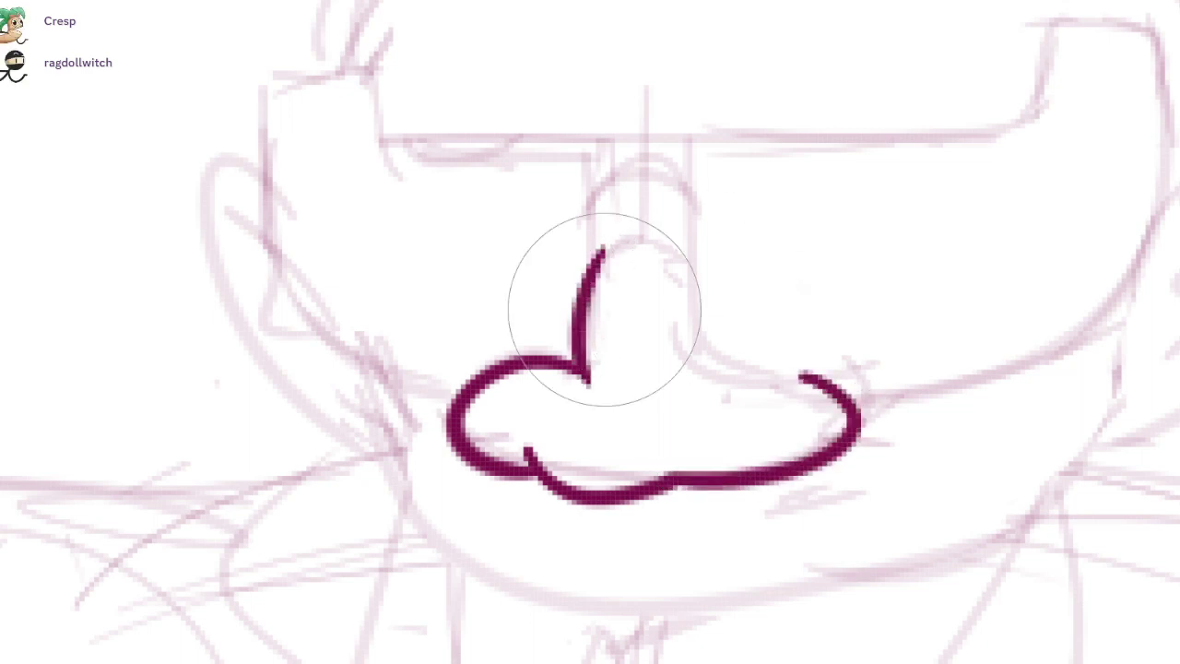
drag(606, 311, 599, 360)
key(b)
drag(597, 255, 557, 382)
drag(721, 328, 706, 399)
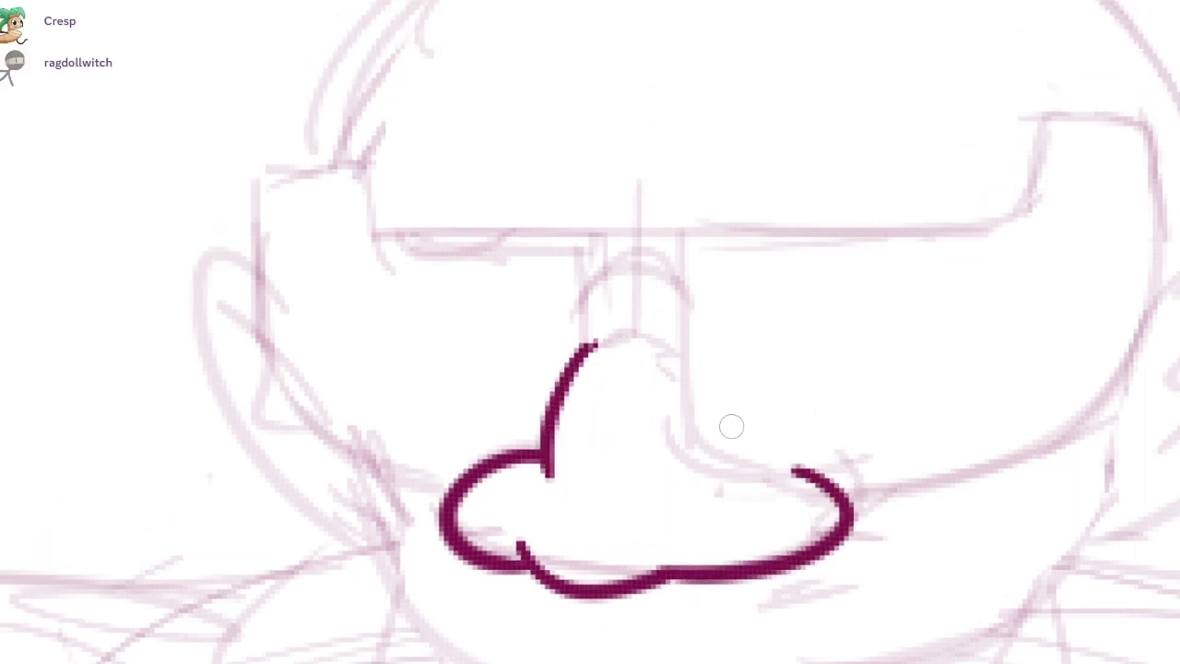
- Ink the top of the nose, the glasses bridge and the large right lens with its raised outer corner
drag(580, 347, 679, 352)
mouse_move(579, 302)
mouse_down()
mouse_move(682, 295)
mouse_move(1022, 221)
mouse_move(895, 242)
mouse_up()
mouse_move(834, 217)
mouse_down()
mouse_move(896, 189)
mouse_move(921, 130)
mouse_move(1012, 157)
mouse_move(965, 424)
mouse_move(709, 506)
mouse_up()
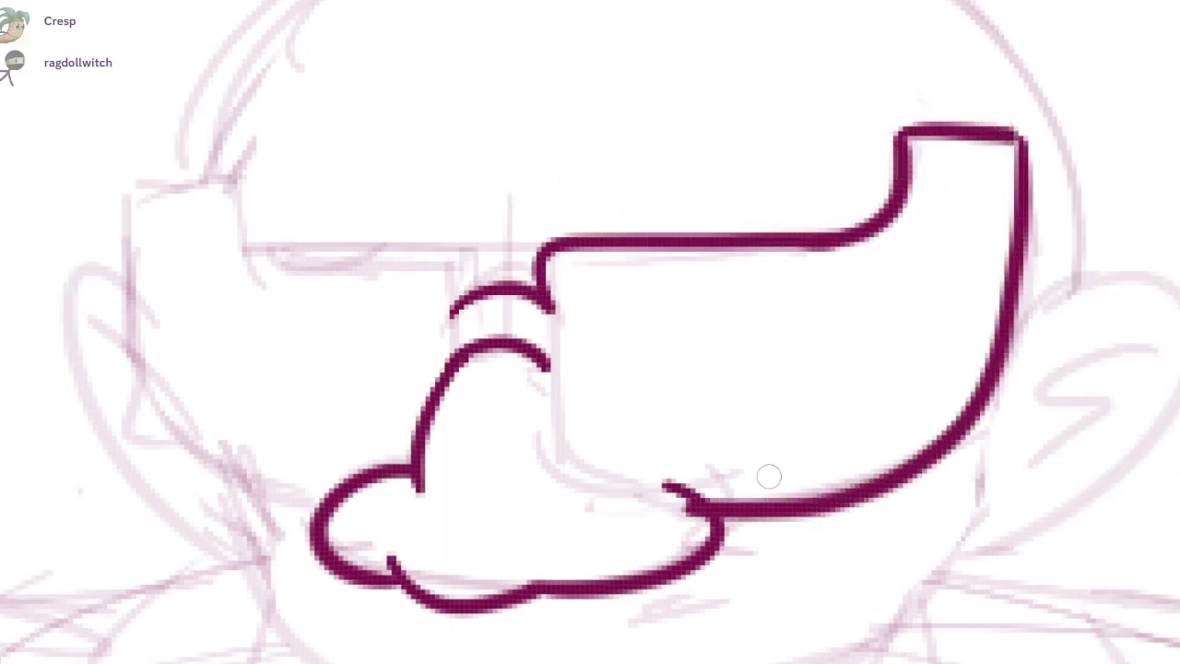
drag(585, 489, 747, 500)
mouse_move(552, 273)
mouse_down()
mouse_move(556, 485)
mouse_move(553, 464)
mouse_up()
key(ctrl+z)
key(ctrl+z)
mouse_move(545, 356)
mouse_down()
mouse_move(604, 495)
mouse_move(865, 515)
mouse_up()
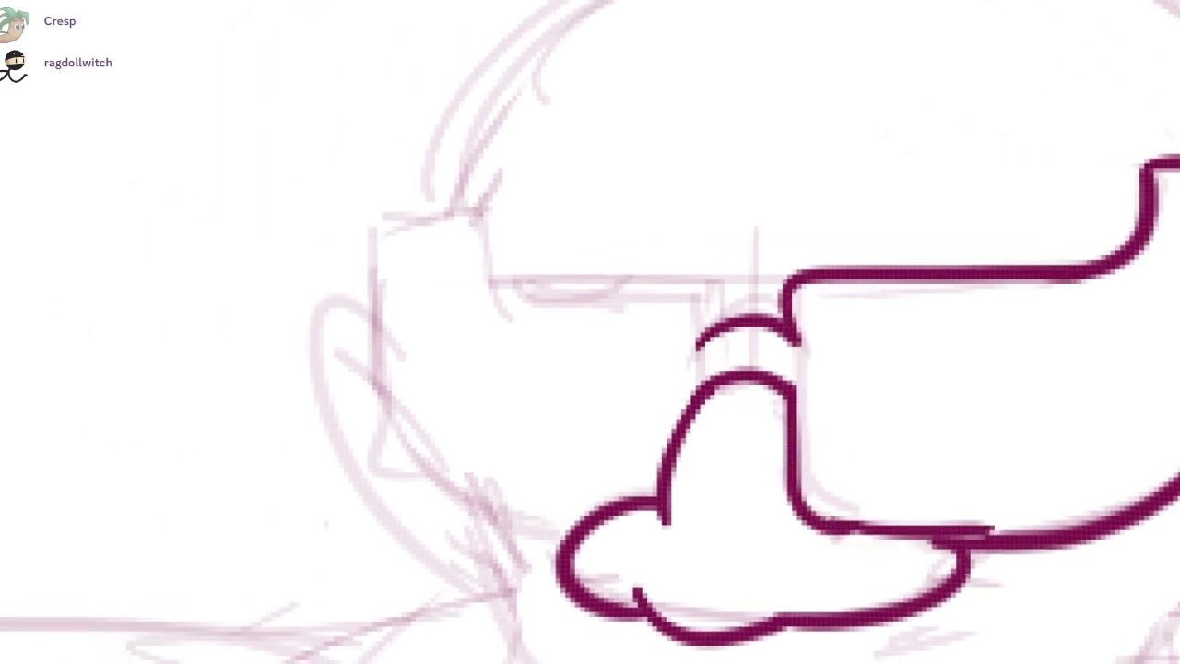
- Ink the left lens of the glasses, joining it to the bridge and curving it down to the moustache
mouse_move(706, 342)
mouse_down()
mouse_move(707, 277)
mouse_move(512, 280)
mouse_move(463, 196)
mouse_move(367, 199)
mouse_move(488, 521)
mouse_move(632, 543)
mouse_move(658, 503)
mouse_up()
key(e)
key(b)
mouse_move(357, 332)
mouse_down()
mouse_move(321, 201)
mouse_move(435, 429)
mouse_move(464, 418)
mouse_up()
- Ink the outer contours and curled inner folds of both of the large figure's ears
drag(289, 221, 335, 247)
mouse_move(352, 299)
mouse_down()
mouse_move(356, 344)
mouse_move(387, 349)
mouse_up()
drag(516, 346, 353, 341)
mouse_move(1134, 229)
mouse_down()
mouse_move(927, 197)
mouse_move(982, 321)
mouse_move(774, 415)
mouse_up()
mouse_move(1000, 185)
mouse_down()
mouse_move(871, 313)
mouse_move(862, 430)
mouse_up()
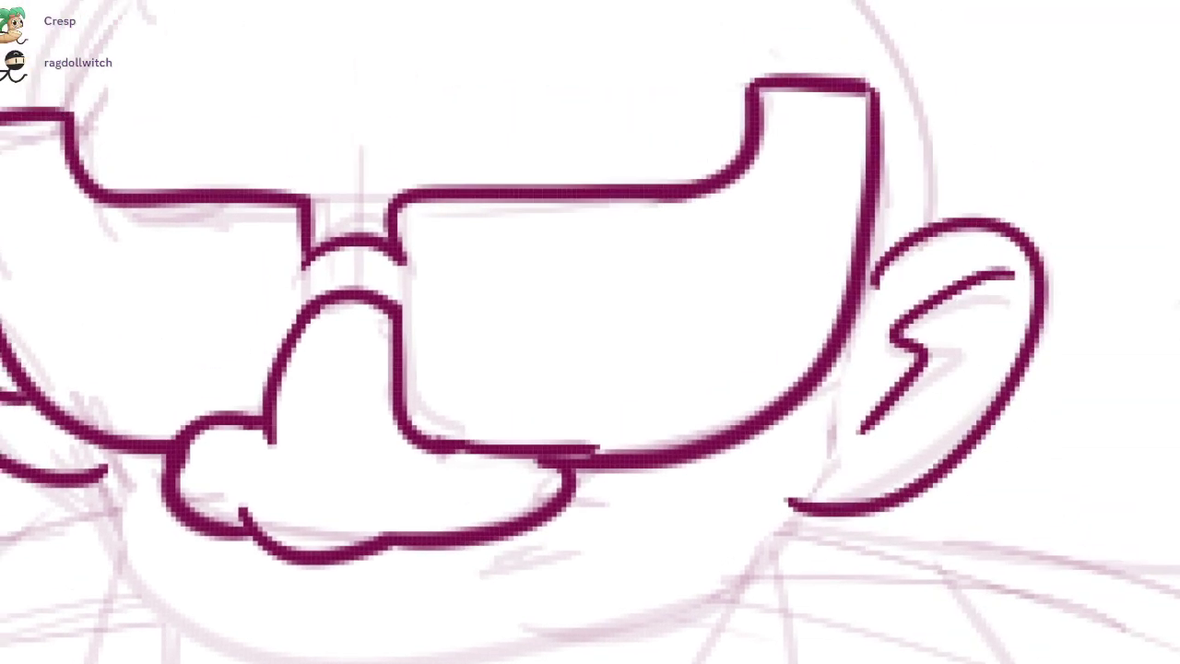
key(ctrl+z)
mouse_move(1006, 280)
mouse_down()
mouse_move(866, 366)
mouse_move(859, 431)
mouse_up()
scroll(922, 355, down, 2)
drag(921, 354, 990, 373)
drag(590, 304, 647, 369)
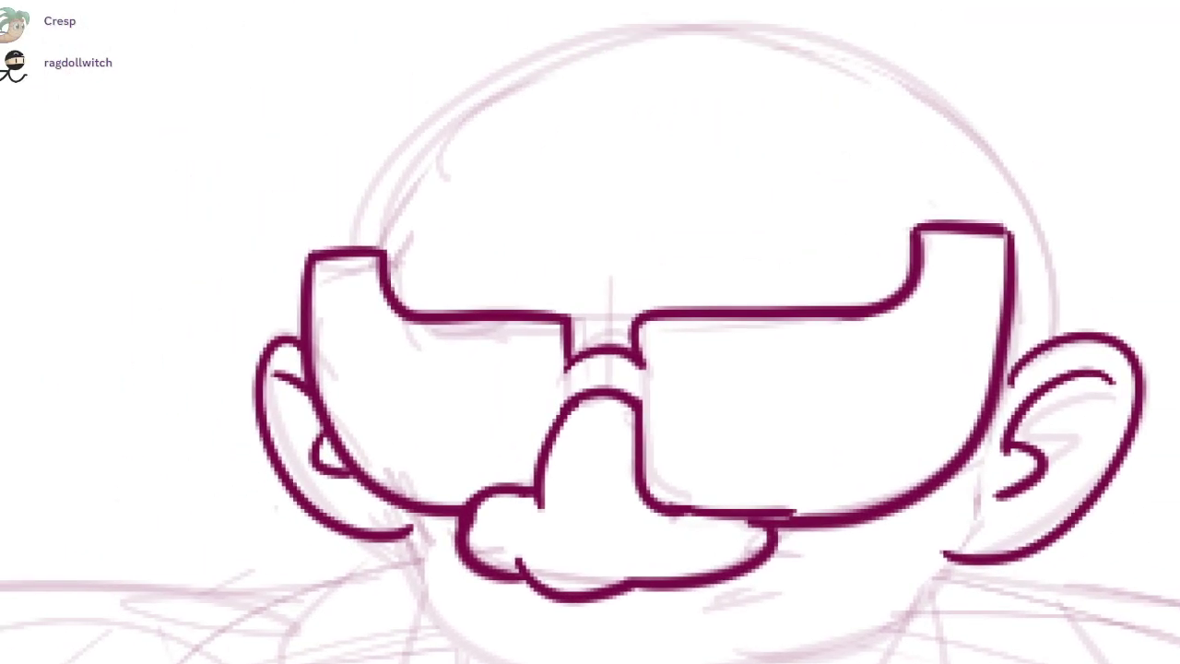
- Ink the bald head's domed outline from the left glasses corner over to the right ear
drag(353, 247, 1051, 365)
key(ctrl+z)
mouse_move(358, 247)
mouse_down()
mouse_move(385, 136)
mouse_move(1075, 213)
mouse_up()
key(ctrl+z)
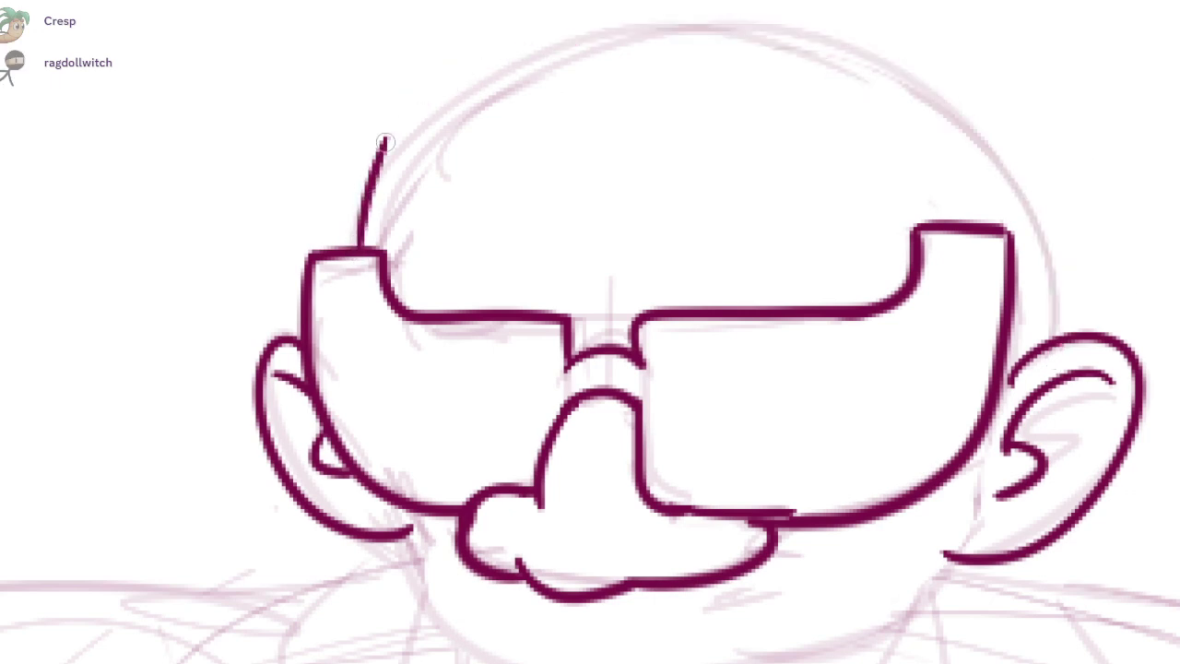
mouse_move(385, 136)
mouse_down()
mouse_move(1025, 188)
mouse_move(1043, 343)
mouse_up()
- Ink the large figure's jawline from ear to ear, with a small tufted chin beard and a short mouth crease
scroll(926, 515, down, 5)
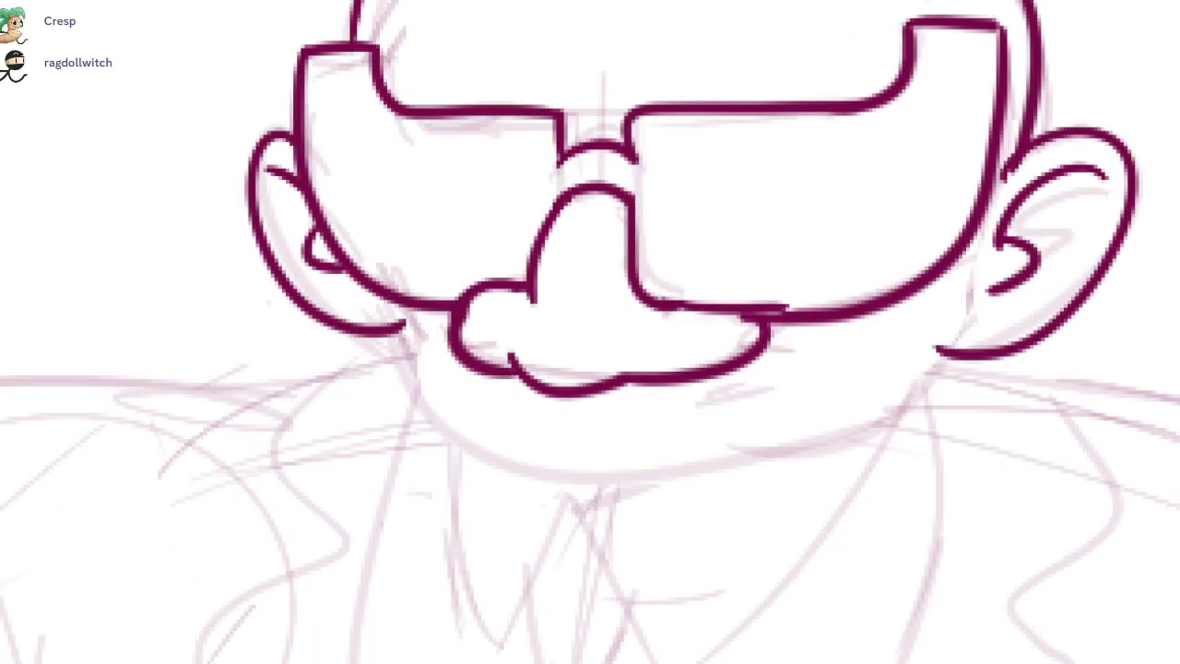
drag(398, 321, 609, 474)
key(ctrl+z)
mouse_move(399, 316)
mouse_down()
mouse_move(452, 438)
mouse_move(614, 471)
mouse_up()
key(ctrl+z)
mouse_move(449, 431)
mouse_down()
mouse_move(561, 487)
mouse_move(653, 472)
mouse_move(908, 375)
mouse_up()
mouse_move(972, 247)
mouse_down()
mouse_move(891, 392)
mouse_move(829, 412)
mouse_move(834, 437)
mouse_up()
key(ctrl+z)
mouse_move(704, 403)
mouse_down()
mouse_move(768, 392)
mouse_move(765, 382)
mouse_up()
key(ctrl+z)
key(e)
scroll(479, 314, down, 3)
scroll(735, 258, up, 3)
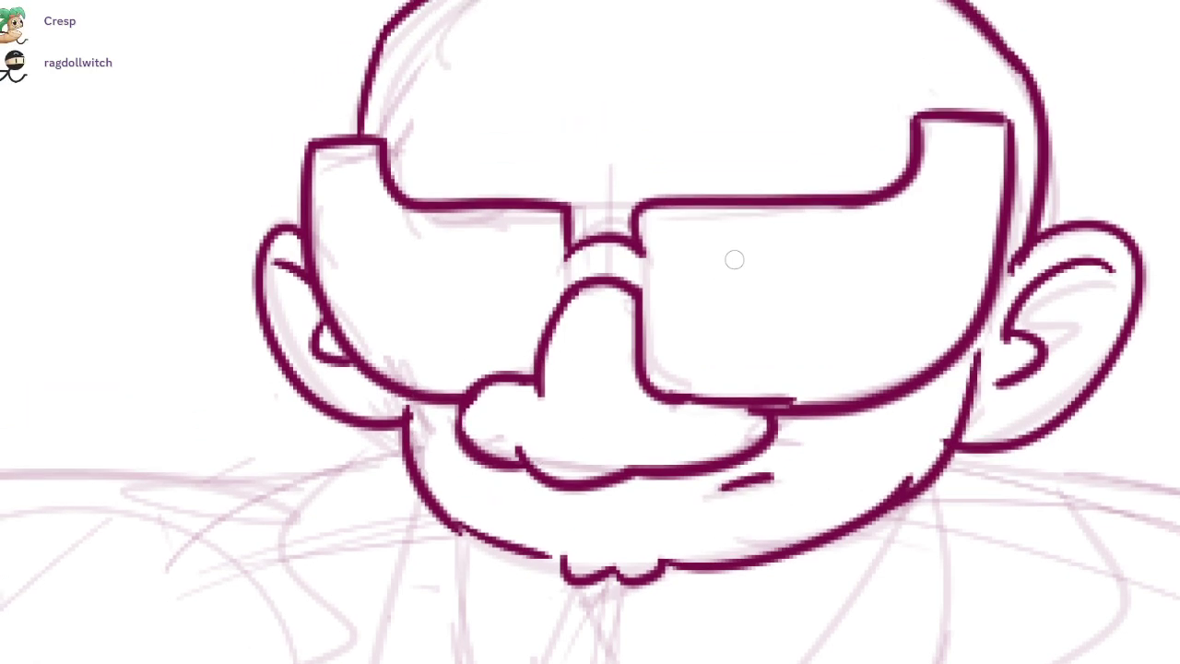
- Ink two furrowed brow lines above the glasses, each bending down toward the bridge of the nose
mouse_move(438, 169)
mouse_down()
mouse_move(529, 169)
mouse_move(535, 195)
mouse_up()
key(ctrl+z)
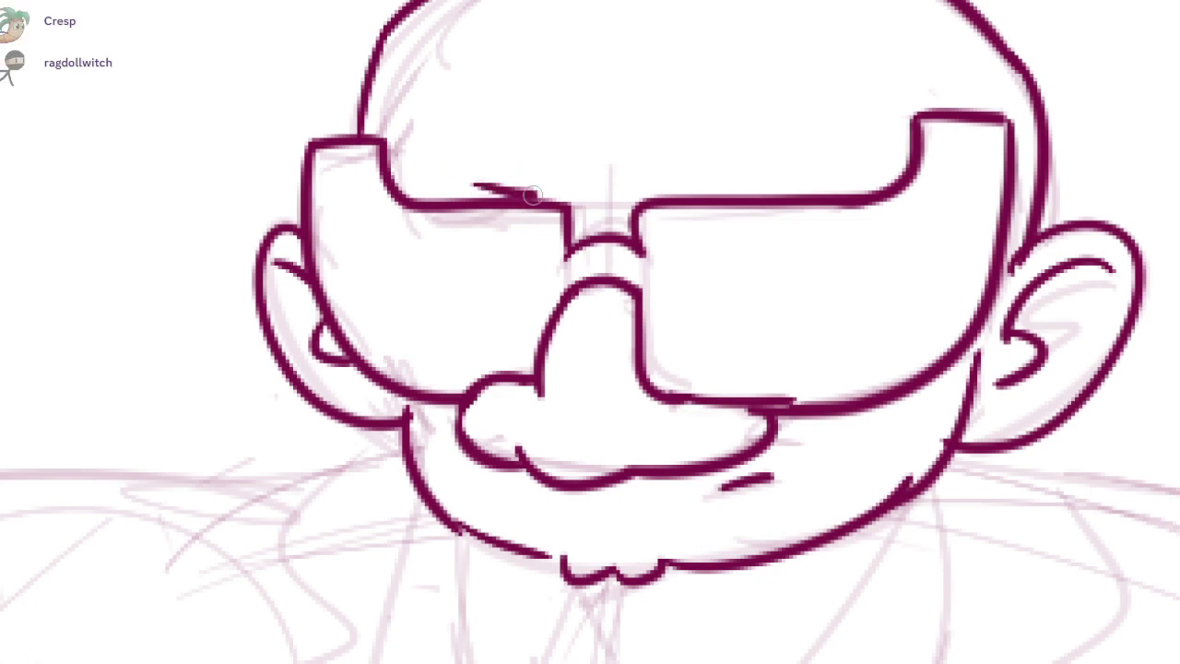
key(ctrl+z)
mouse_move(470, 125)
mouse_down()
mouse_move(584, 177)
mouse_move(619, 127)
mouse_move(807, 101)
mouse_up()
key(ctrl+z)
mouse_move(634, 184)
mouse_down()
mouse_move(614, 132)
mouse_move(808, 101)
mouse_up()
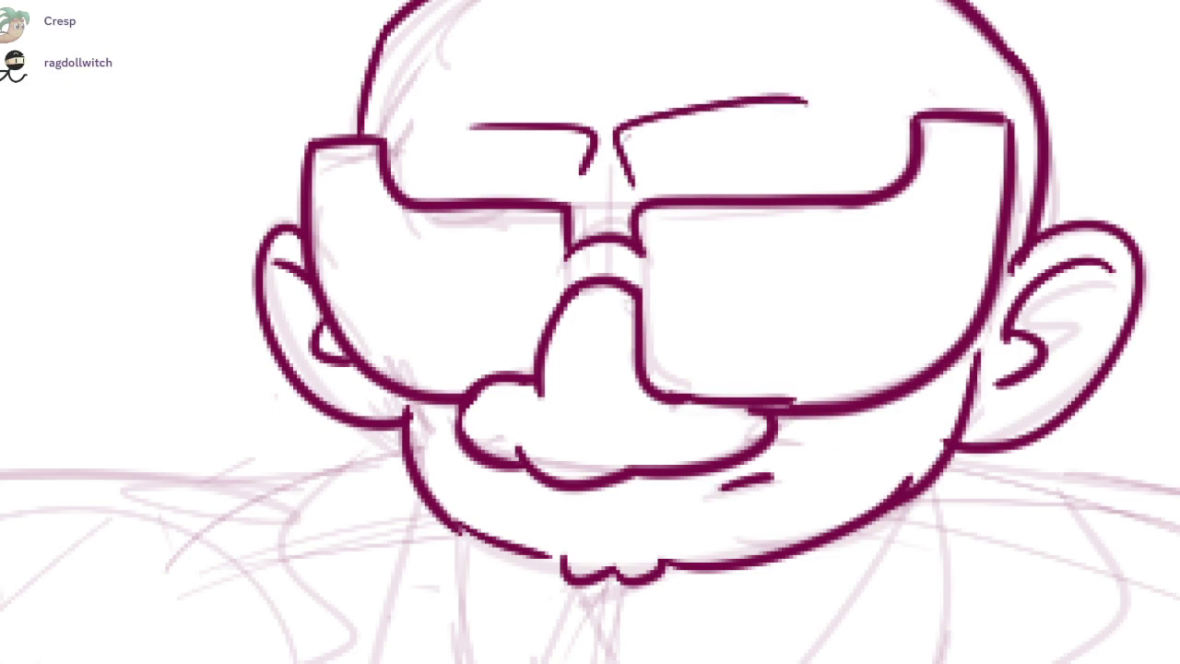
- Erase the overlapping strokes where the right lens meets the moustache and redraw the lens's lower edge cleanly
scroll(741, 265, down, 5)
scroll(741, 265, up, 4)
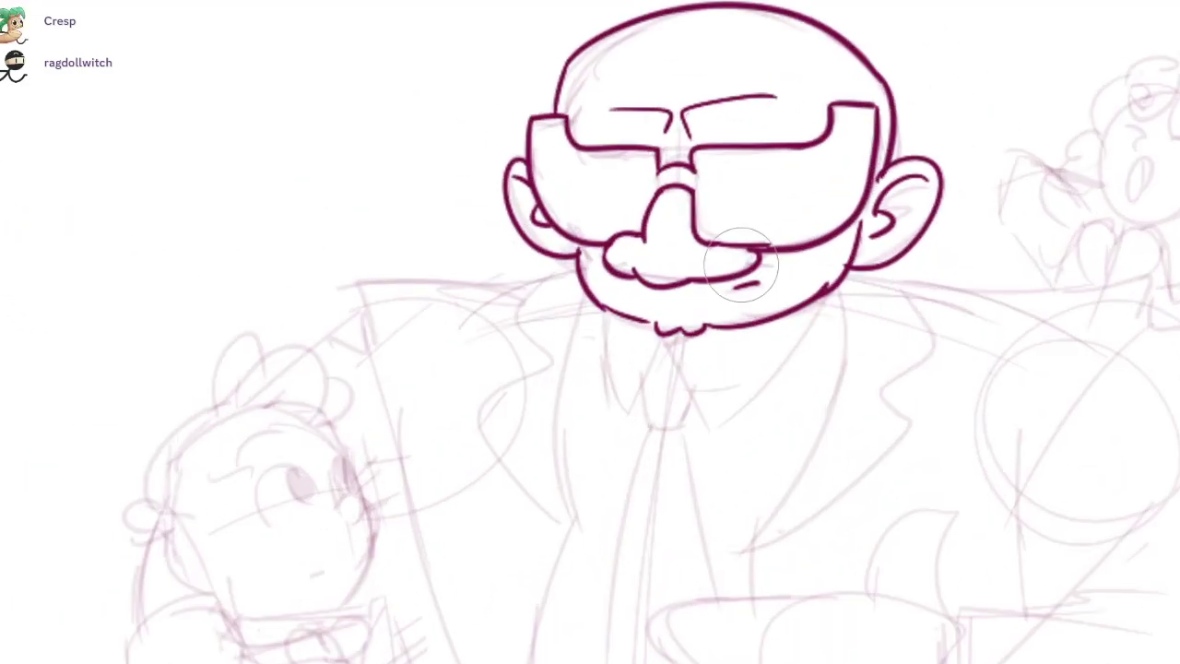
scroll(843, 264, up, 4)
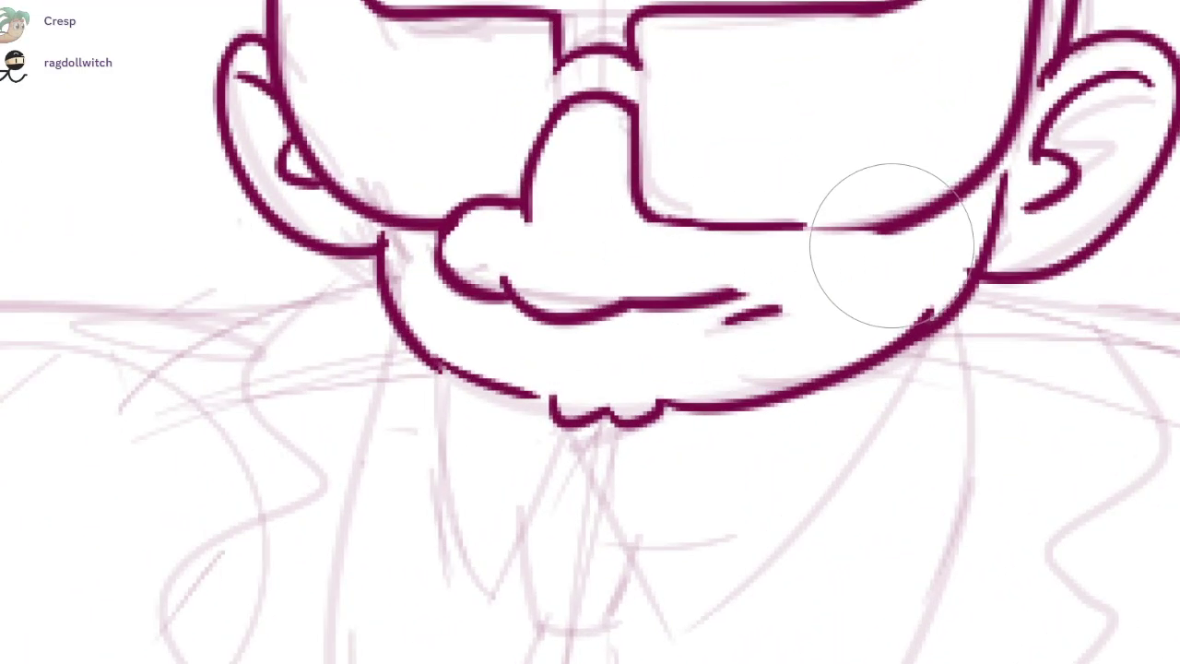
drag(658, 224, 917, 210)
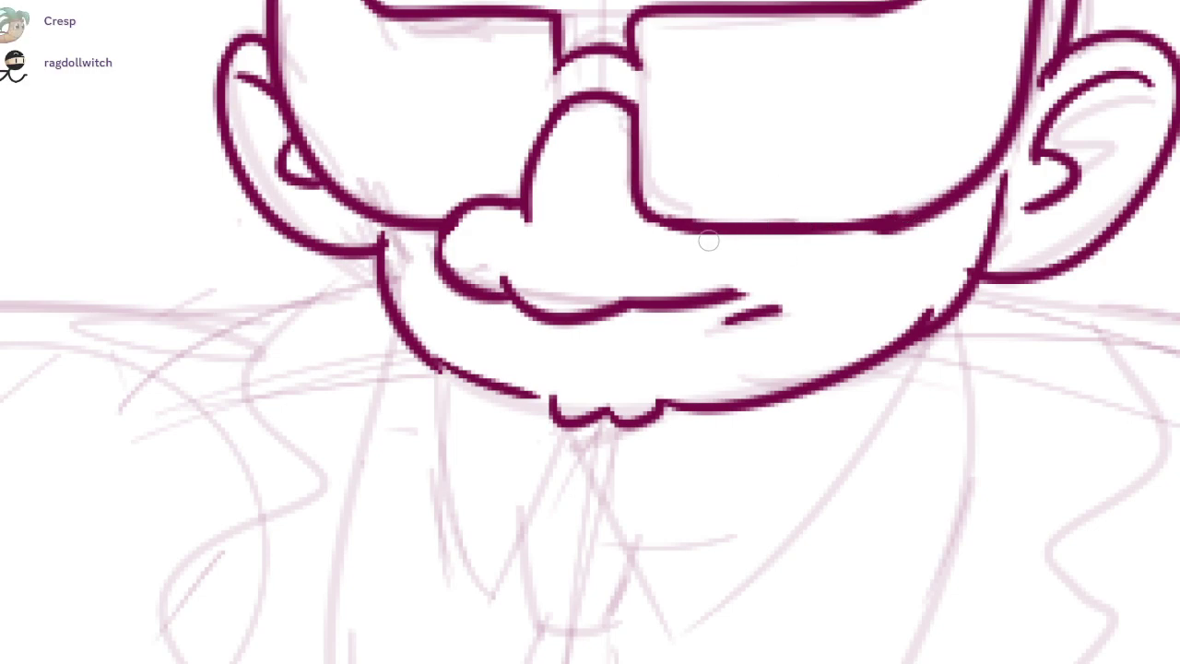
scroll(740, 248, down, 4)
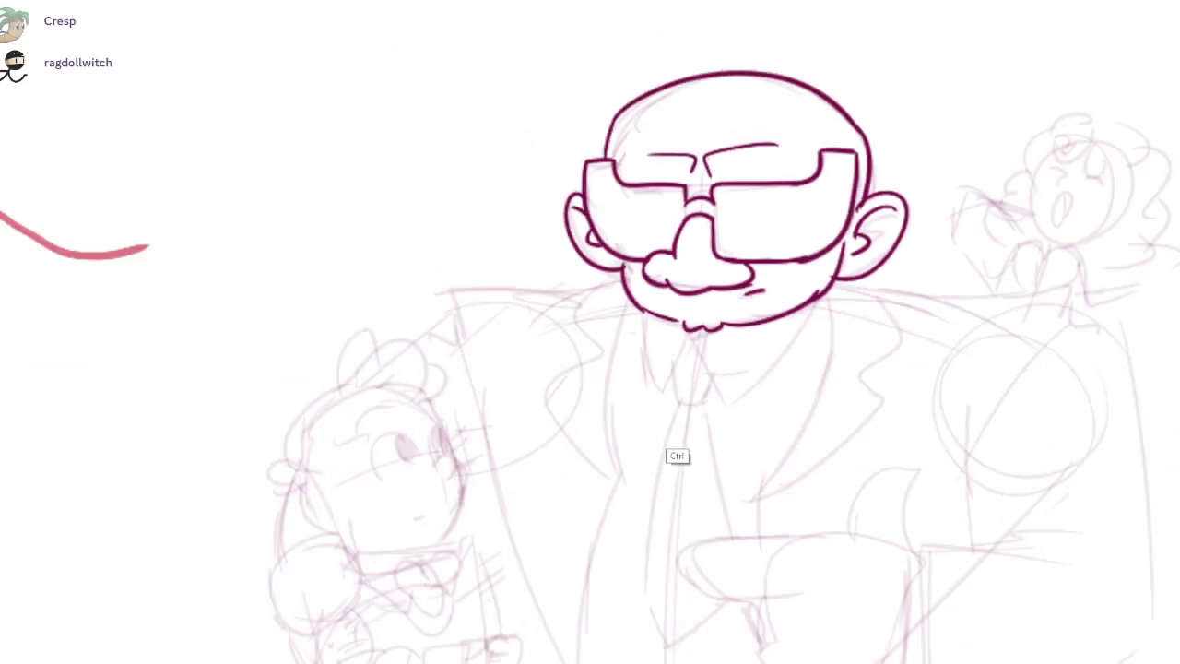
- Ink the large figure's pointed shirt collar, with two flaps meeting below the chin beard
scroll(666, 450, down, 2)
drag(608, 443, 803, 411)
scroll(804, 411, down, 3)
drag(141, 369, 159, 370)
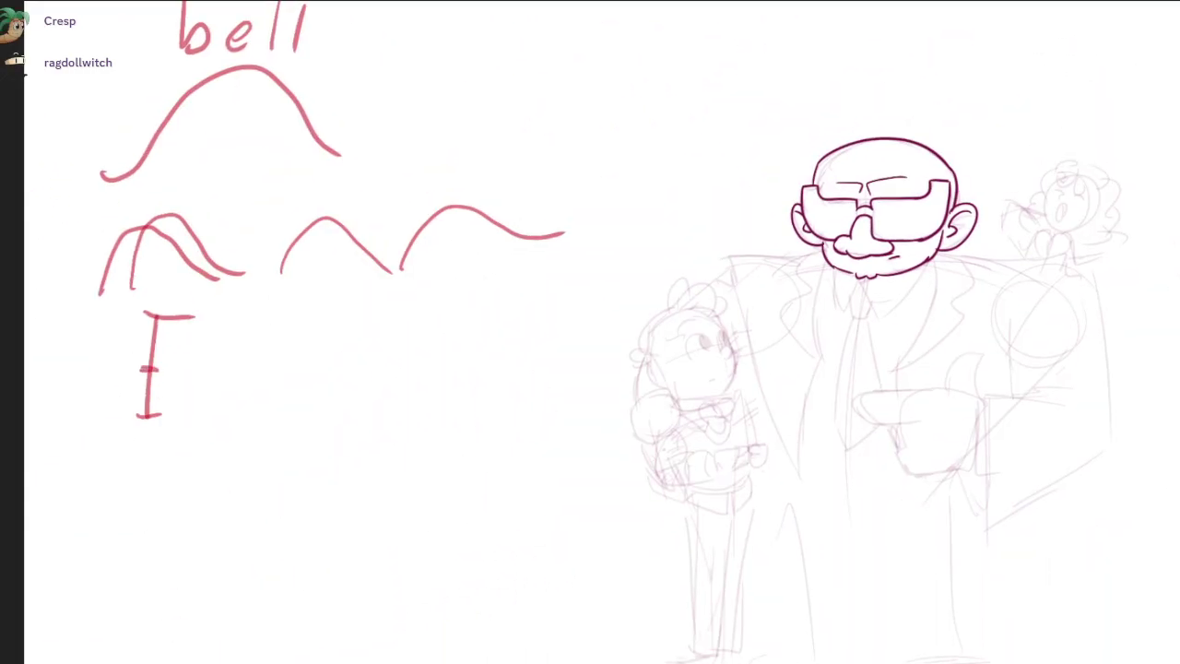
drag(910, 315, 1022, 316)
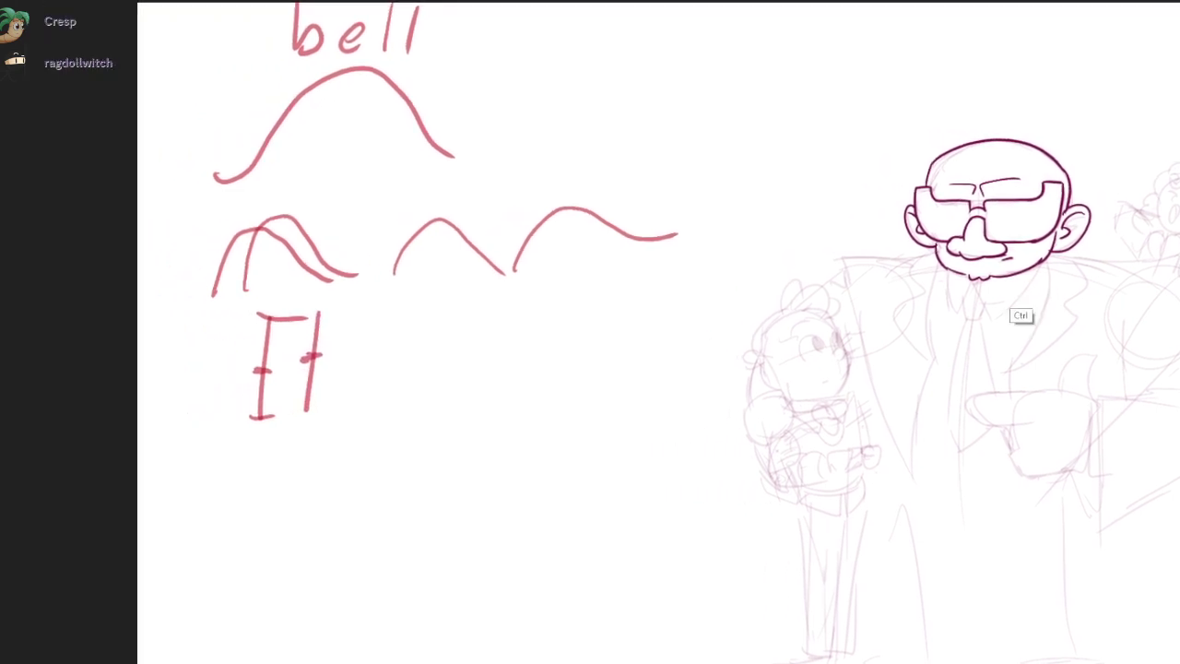
scroll(1009, 323, up, 2)
drag(1056, 198, 1057, 211)
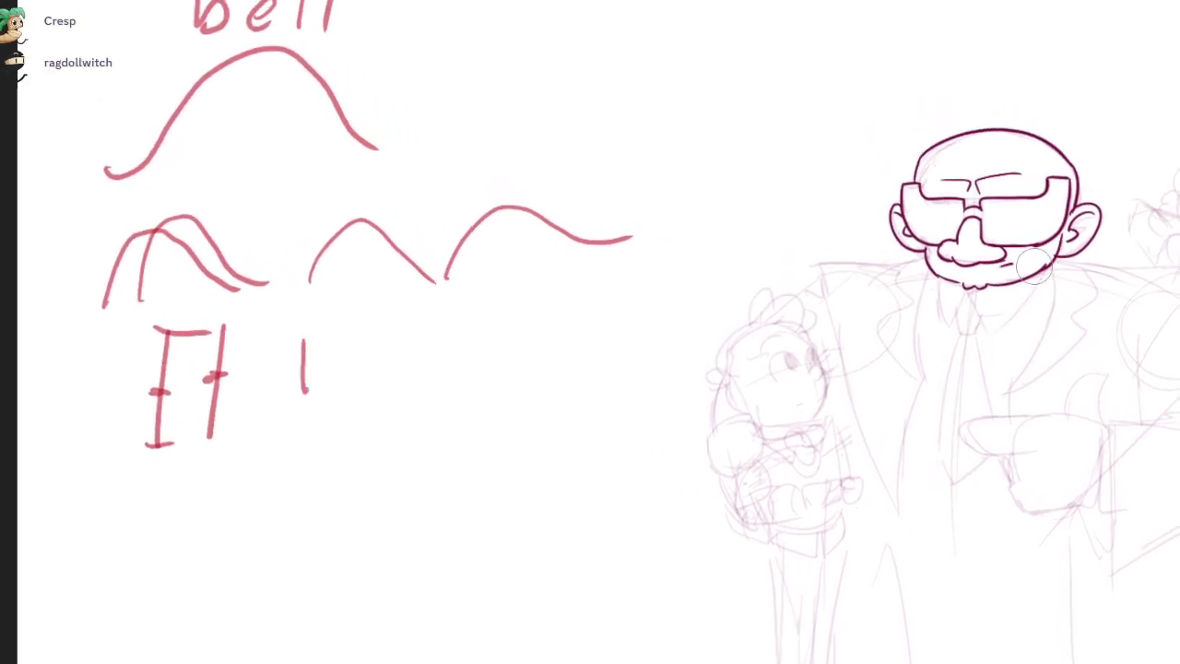
key(ctrl+z)
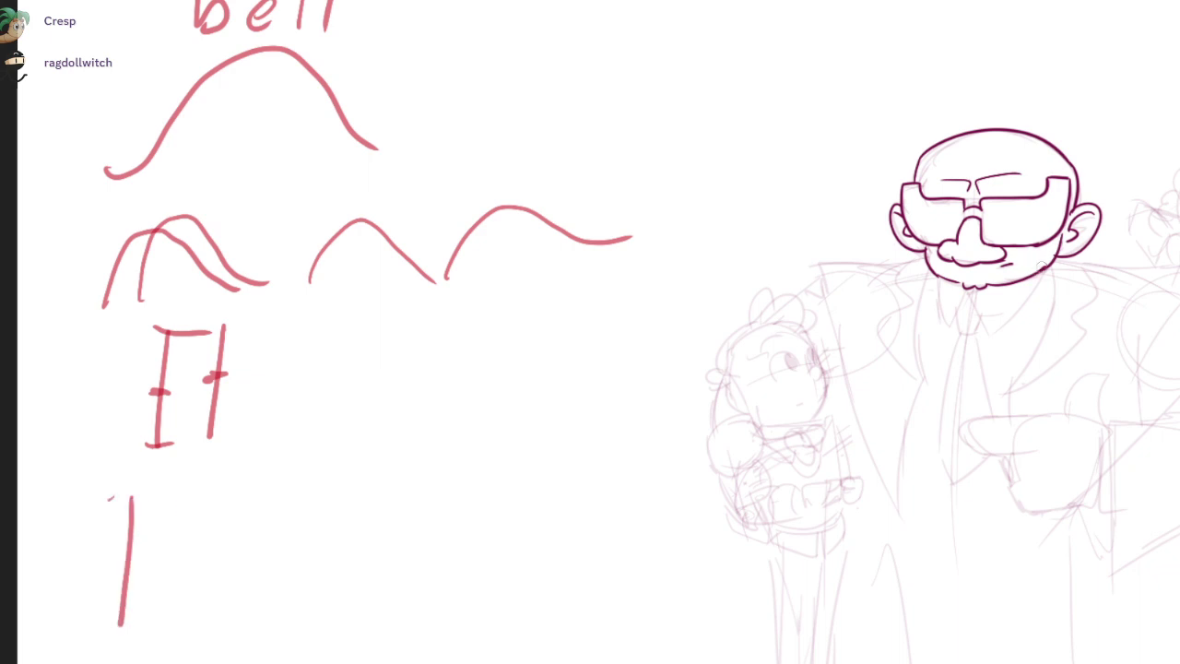
drag(1040, 267, 1046, 265)
drag(969, 293, 984, 332)
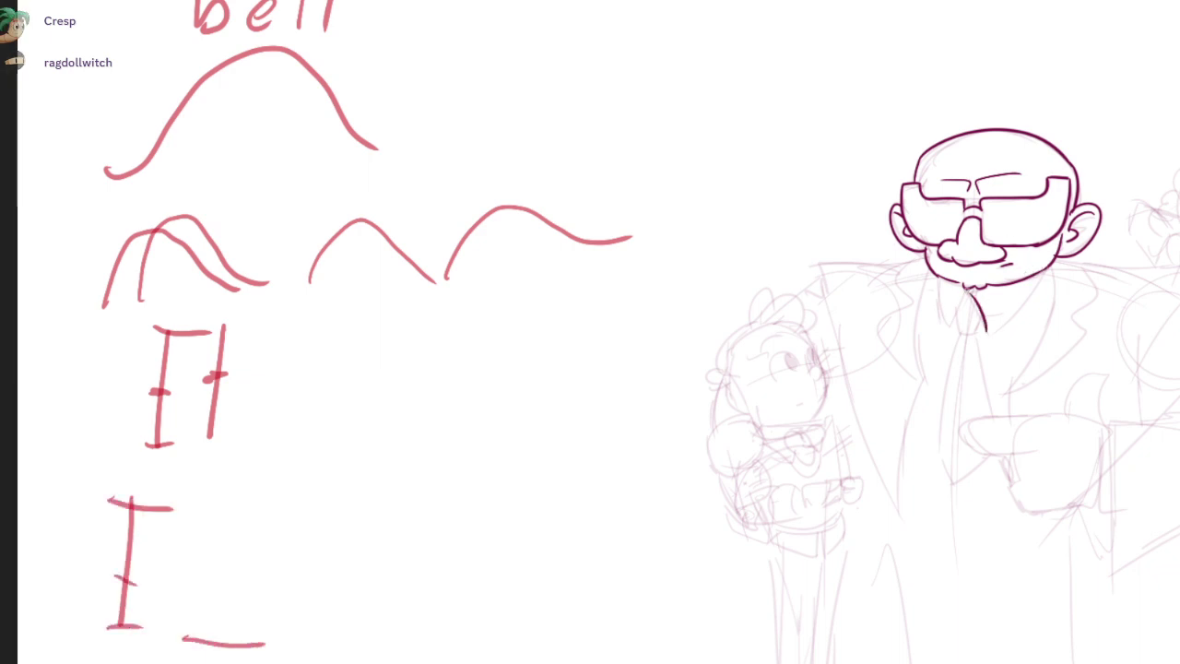
drag(967, 290, 951, 329)
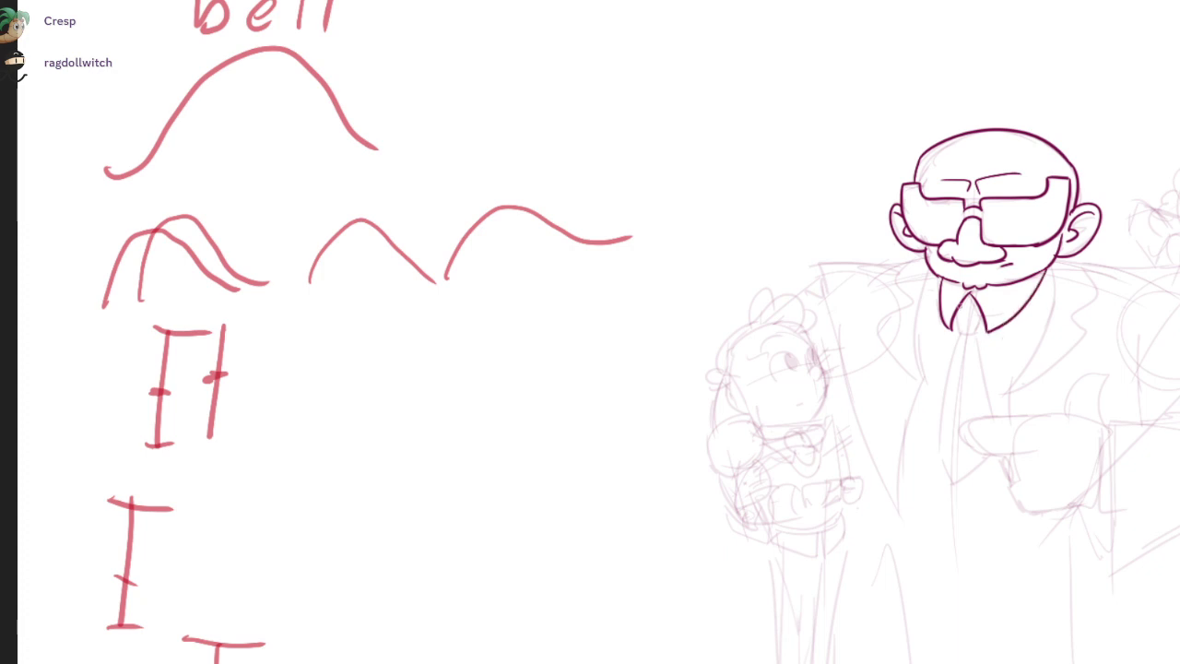
- Ink the tie knot and the tie's two long edges, plus the jacket's front edge running down beside them
key(ctrl+z)
mouse_move(990, 297)
mouse_down()
mouse_move(964, 207)
mouse_move(980, 190)
mouse_up()
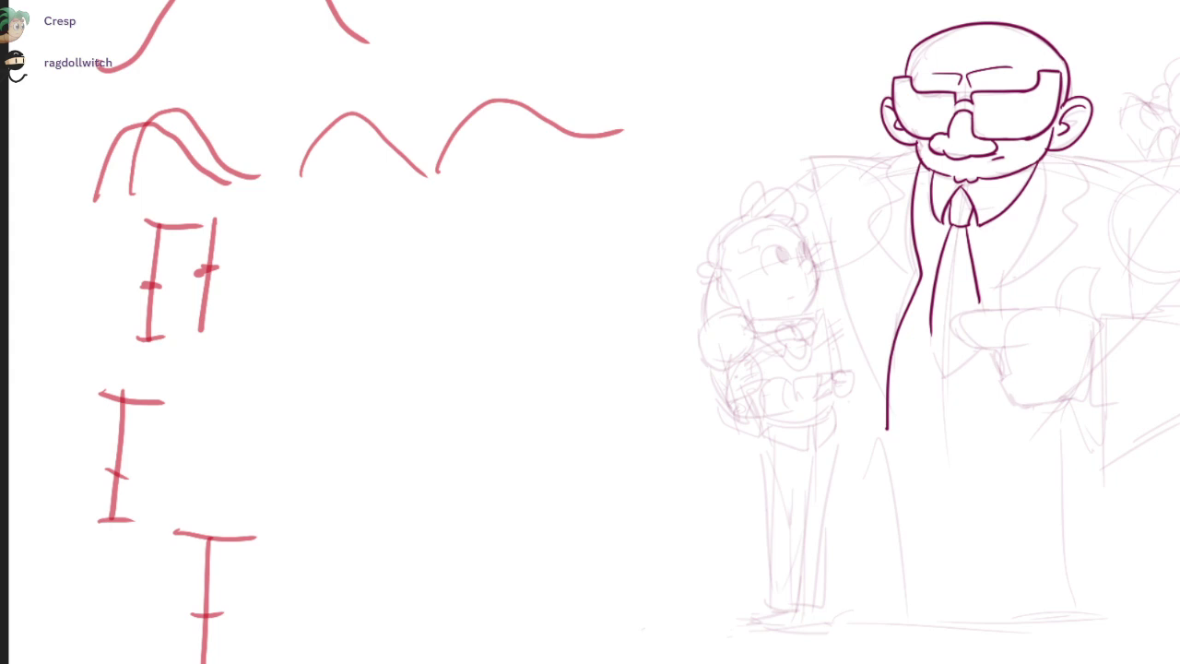
- Ink the small figure's two arched eye outlines and its small hooked nose, undoing strokes that miss the sketch
key(ctrl+z)
drag(796, 245, 801, 272)
key(ctrl+z)
mouse_move(764, 276)
mouse_down()
mouse_move(763, 258)
mouse_move(792, 259)
mouse_move(754, 269)
mouse_move(762, 238)
mouse_move(793, 254)
mouse_up()
key(ctrl+z)
scroll(781, 286, up, 2)
key(ctrl+z)
key(ctrl+z)
key(ctrl+z)
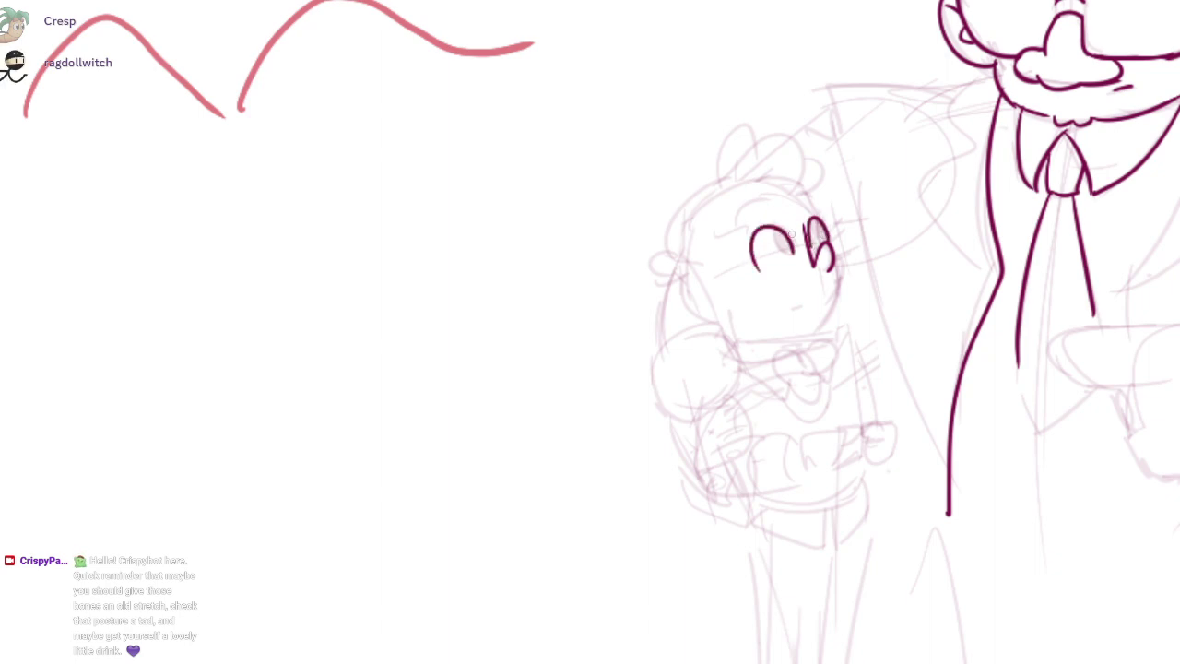
scroll(590, 332, down, 5)
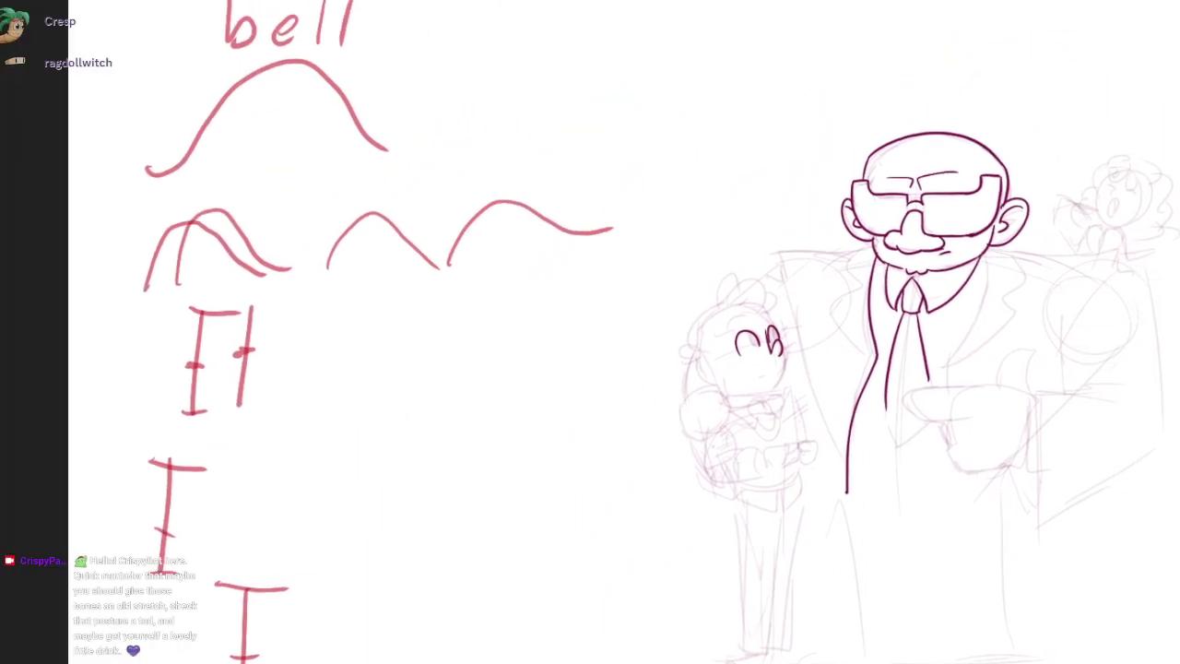
scroll(825, 350, up, 5)
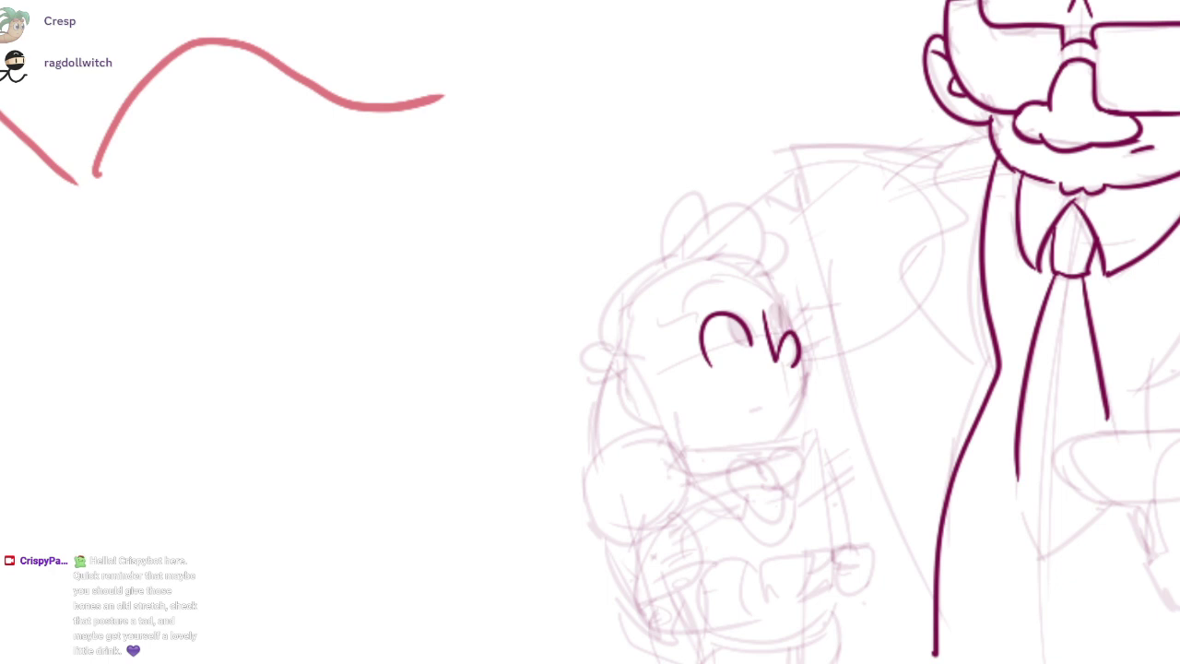
- Fill in the small figure's dark oval pupils and ink a short lower-lid line under the nearer eye
mouse_move(768, 336)
mouse_down()
mouse_move(786, 329)
mouse_move(728, 320)
mouse_up()
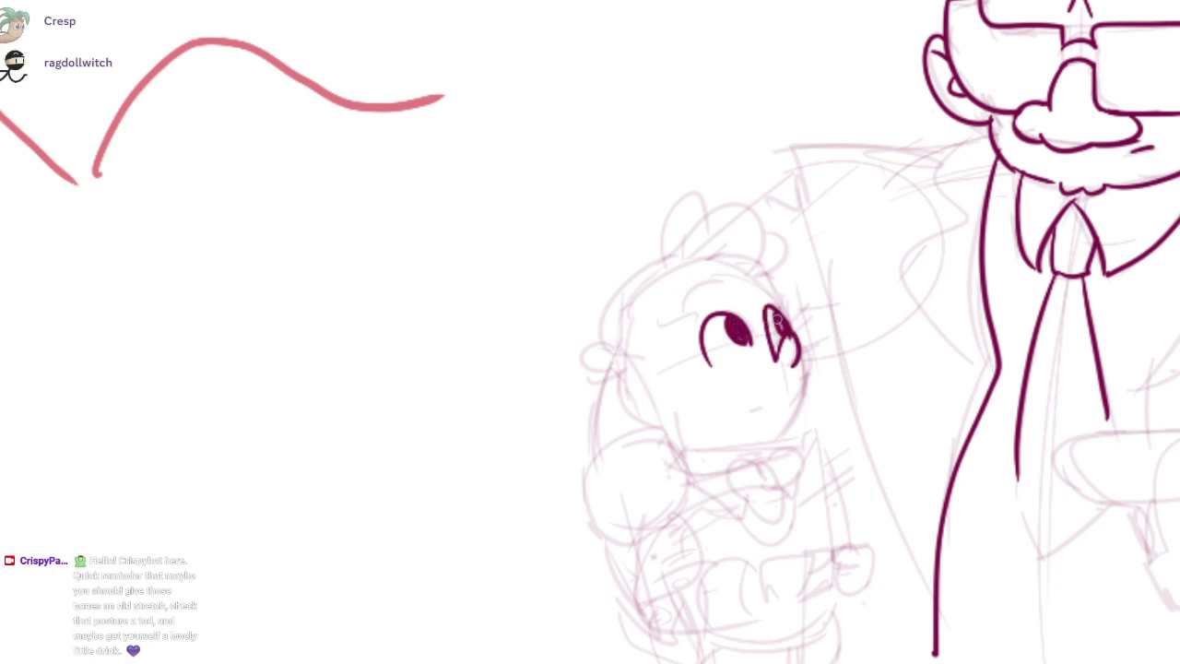
scroll(795, 342, up, 4)
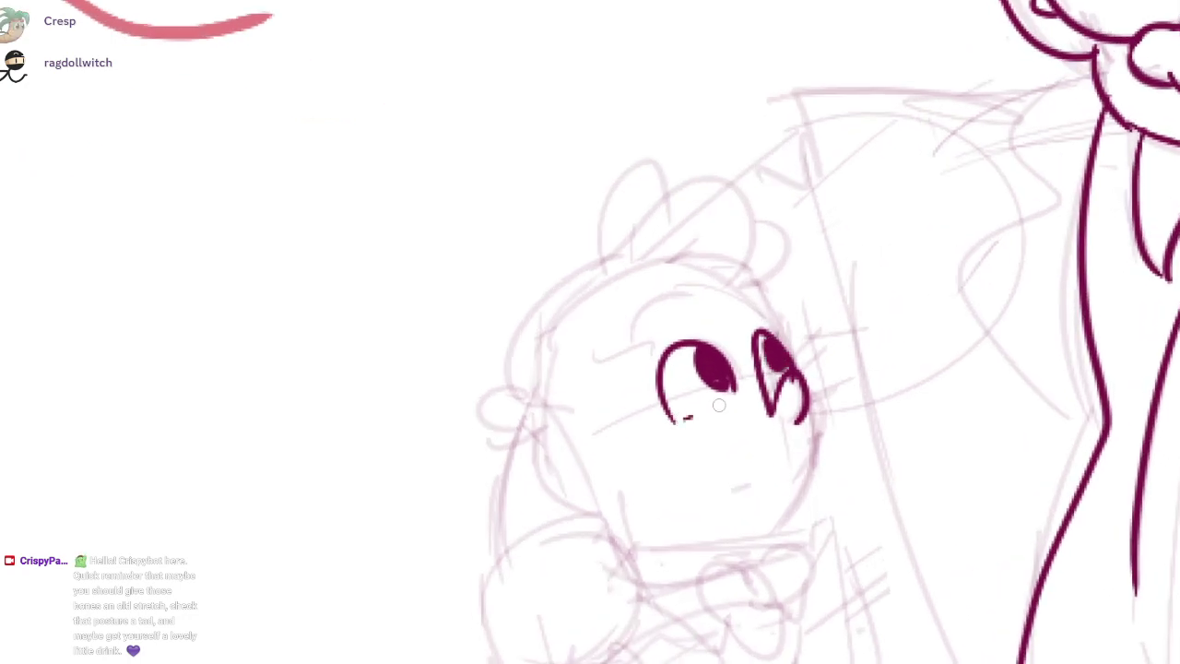
drag(683, 420, 733, 403)
scroll(788, 376, up, 2)
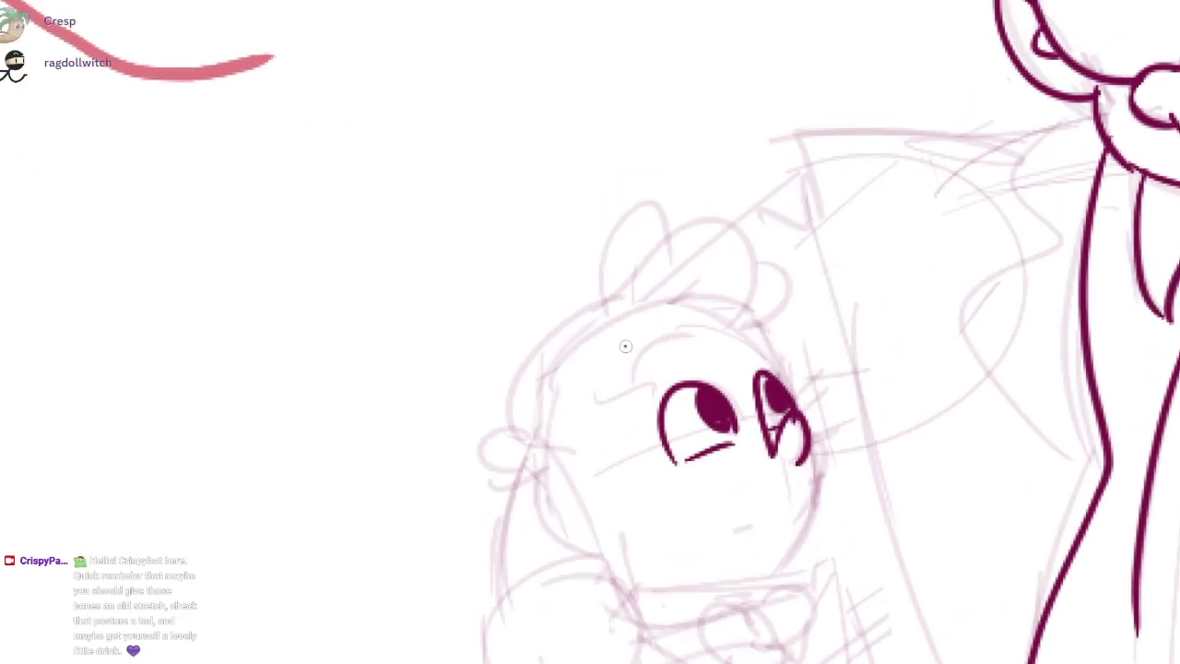
- Ink the small figure's curly tuft of hair, the front hair edge, and the back of the head with a small curl
mouse_move(624, 344)
mouse_down()
mouse_move(772, 303)
mouse_move(749, 261)
mouse_move(656, 253)
mouse_move(601, 231)
mouse_move(611, 300)
mouse_up()
scroll(743, 316, down, 5)
drag(772, 404, 879, 350)
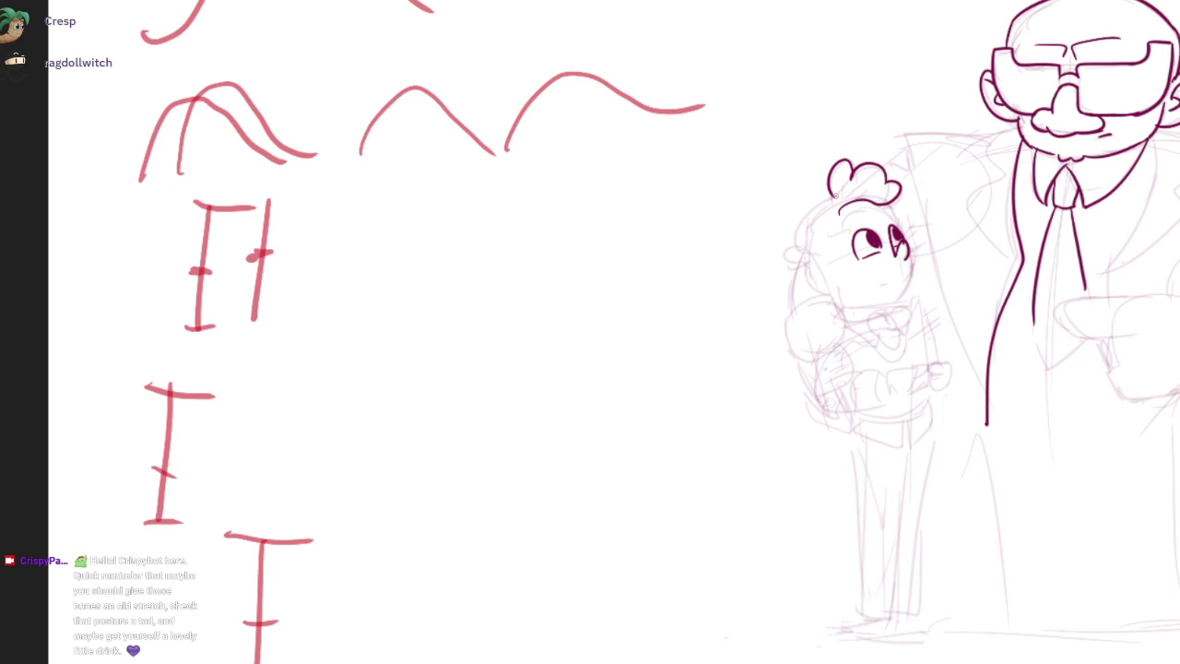
mouse_move(838, 197)
mouse_down()
mouse_move(790, 248)
mouse_move(816, 296)
mouse_up()
key(ctrl+z)
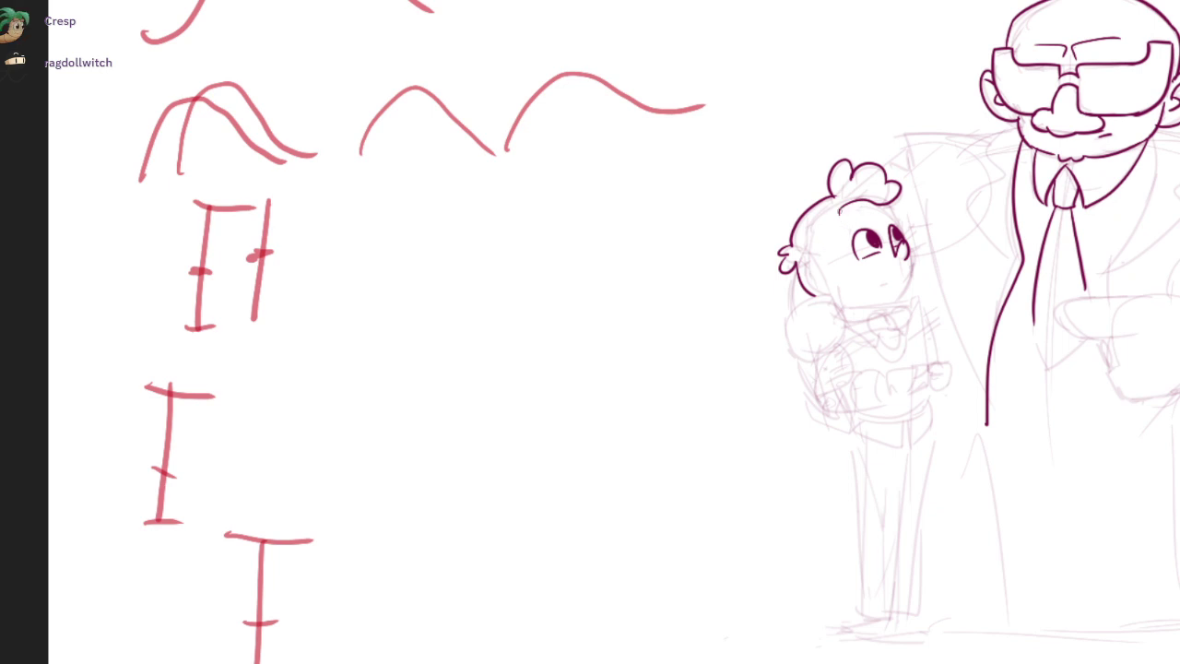
- Ink the small figure's ear with a spiral inside, the sideburn, the curved hairline around the face, and the raised eyebrows
key(ctrl+z)
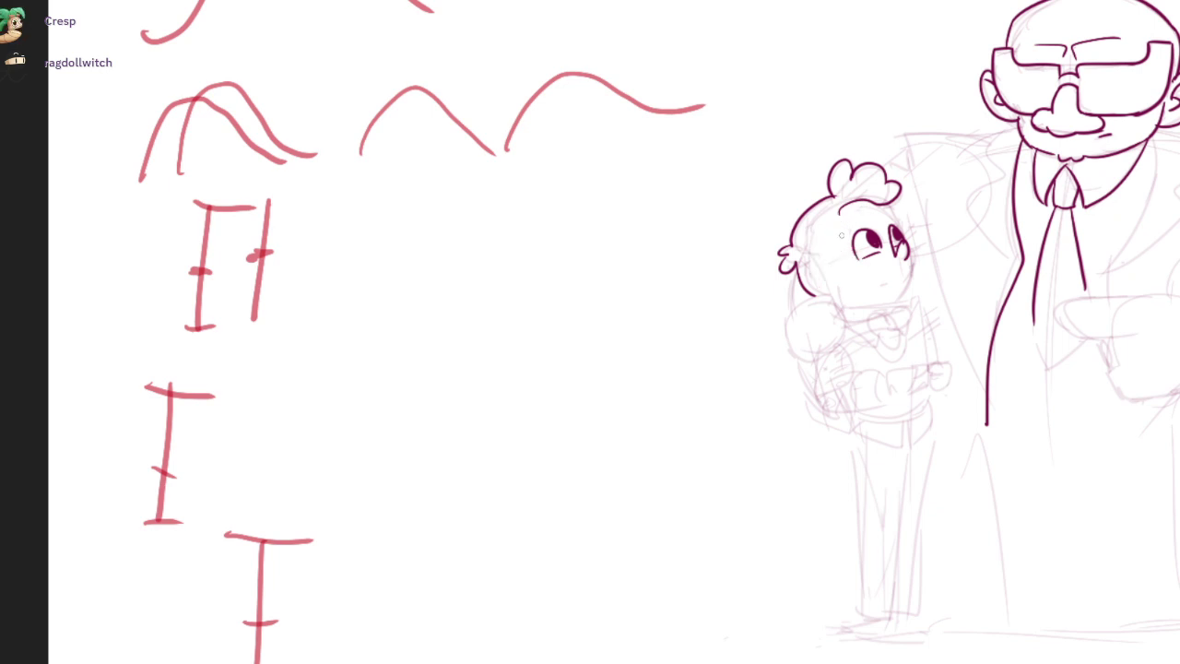
mouse_move(822, 266)
mouse_down()
mouse_move(806, 292)
mouse_move(832, 287)
mouse_up()
key(ctrl+z)
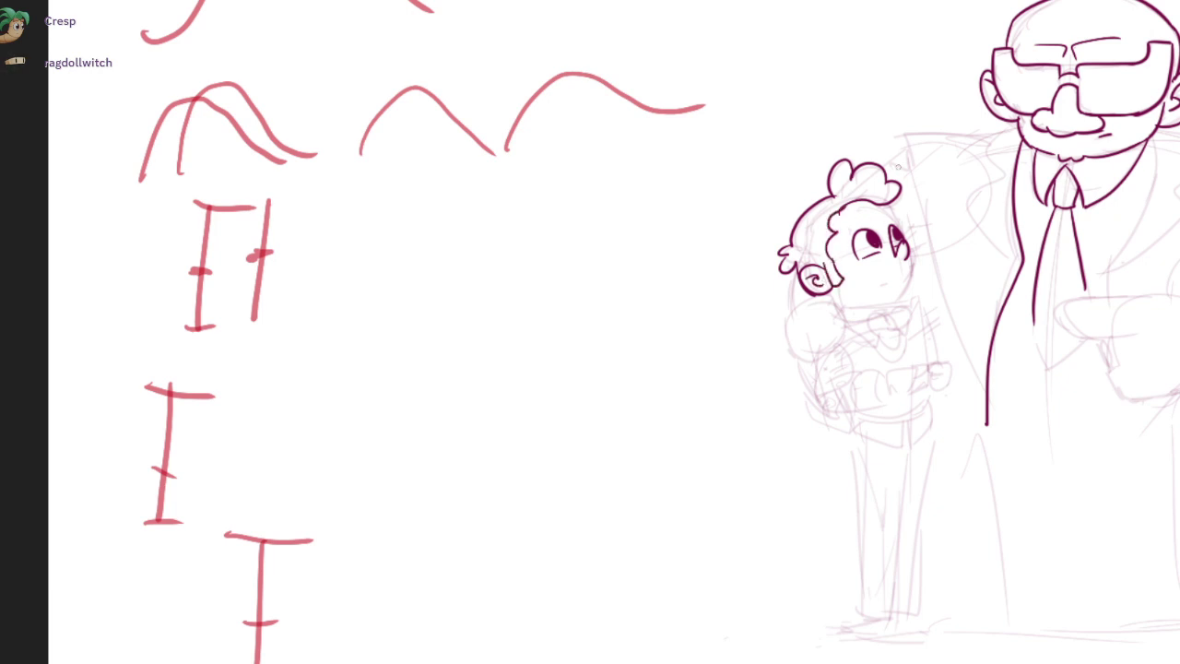
key(ctrl+z)
key(ctrl+z)
drag(827, 253, 858, 201)
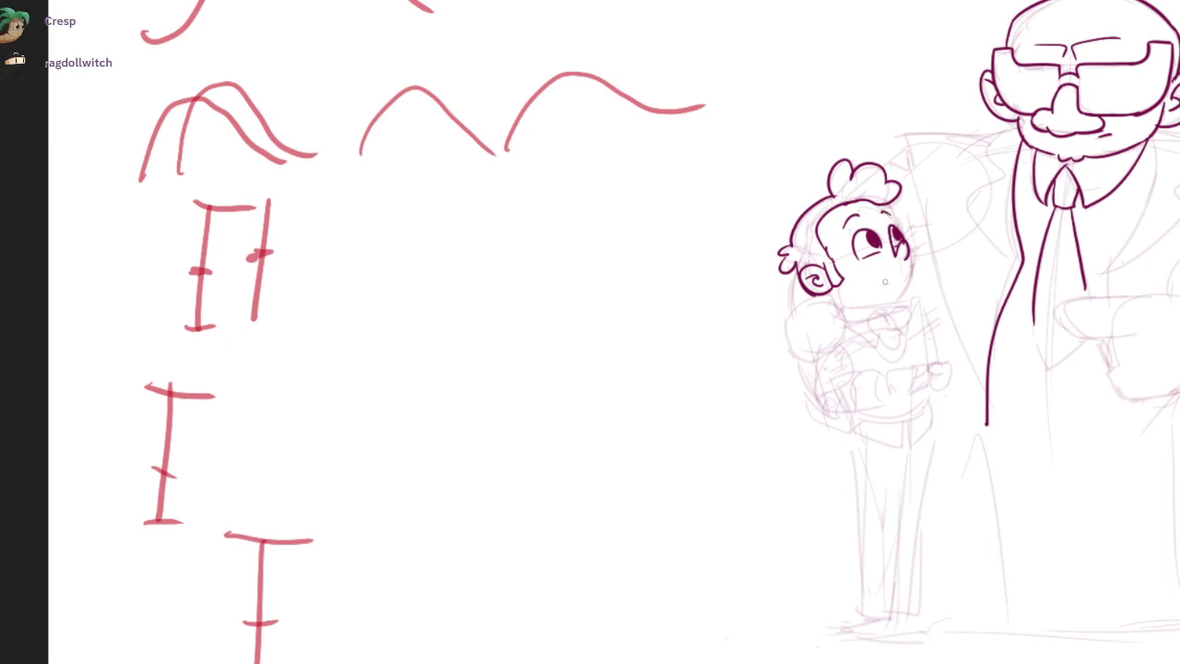
- Ink the small figure's jaw and mouth, the three stacked rounded forms at its shoulder, and the curve behind the ear joining them
key(ctrl+z)
mouse_move(799, 317)
mouse_down()
mouse_move(790, 352)
mouse_move(837, 365)
mouse_move(850, 406)
mouse_up()
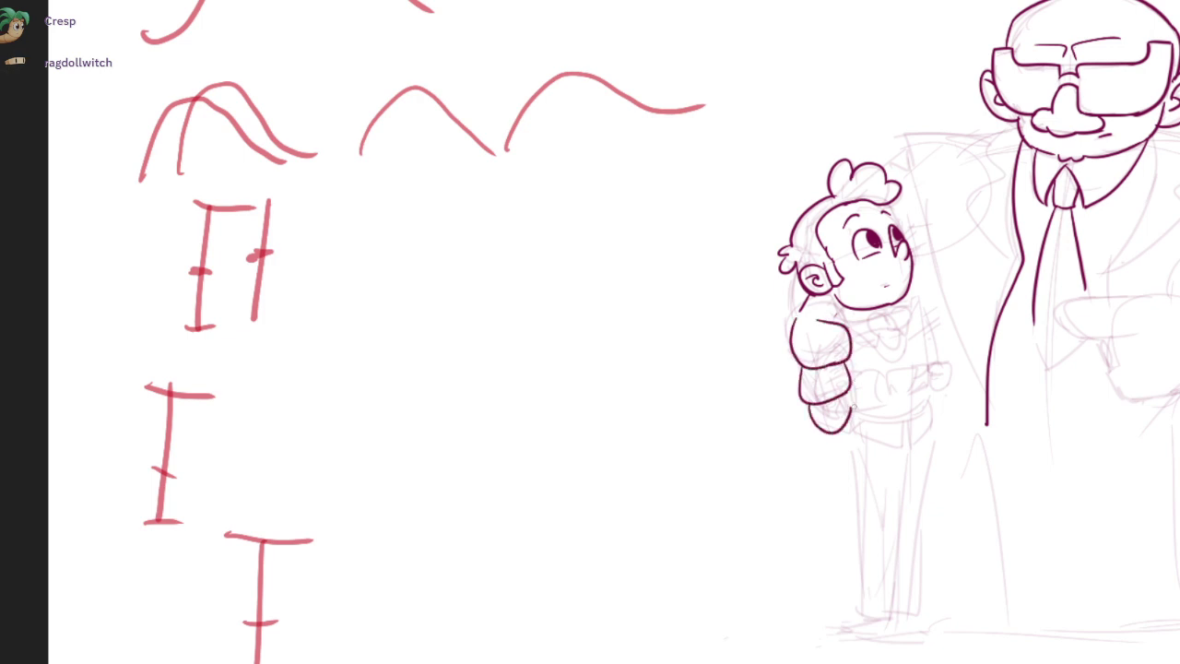
drag(934, 326, 902, 328)
drag(777, 296, 762, 326)
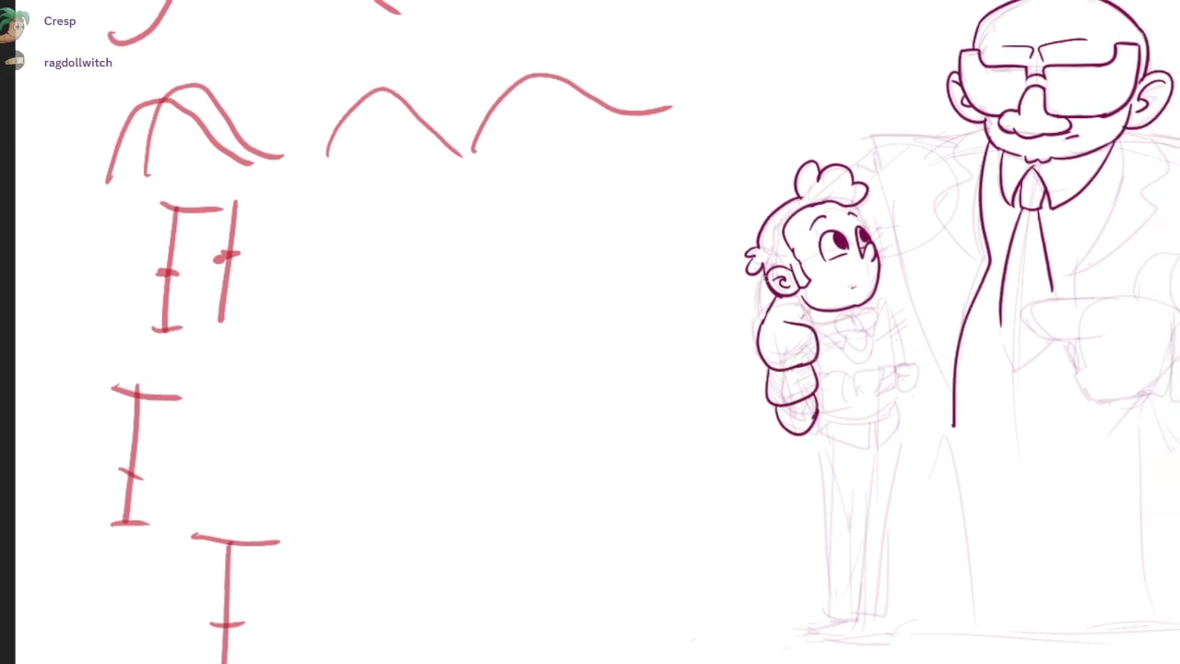
drag(760, 276, 762, 330)
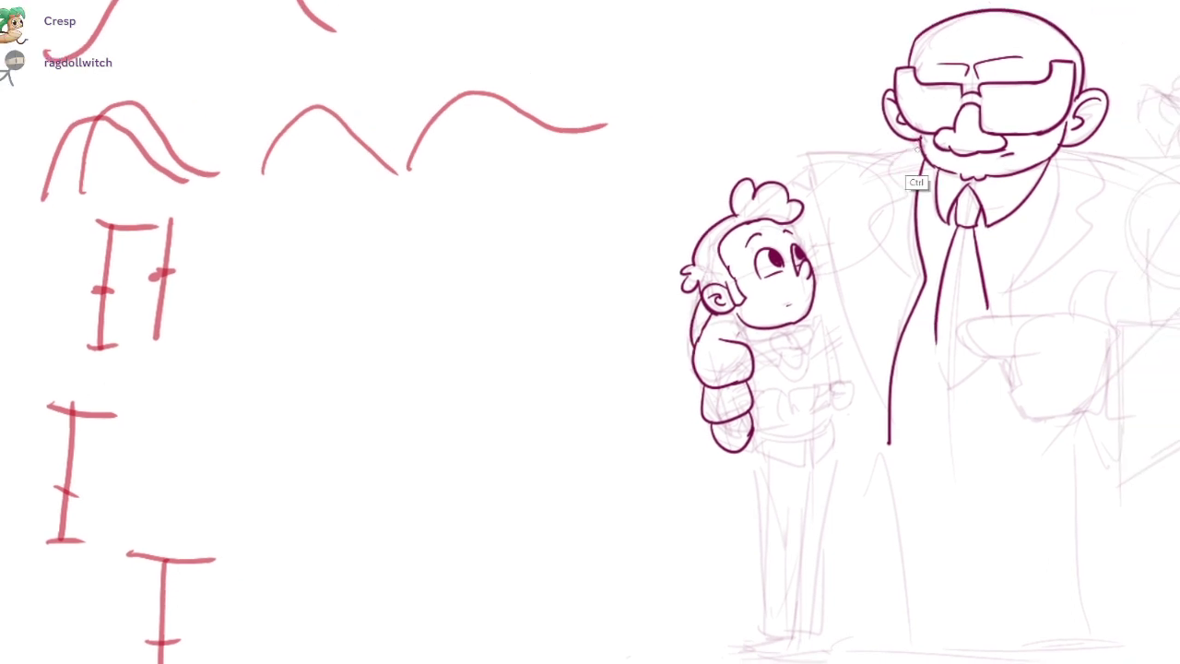
- Ink the notched jacket lapel on the small figure's side, from the large figure's neck down to the jacket front
drag(896, 198, 899, 280)
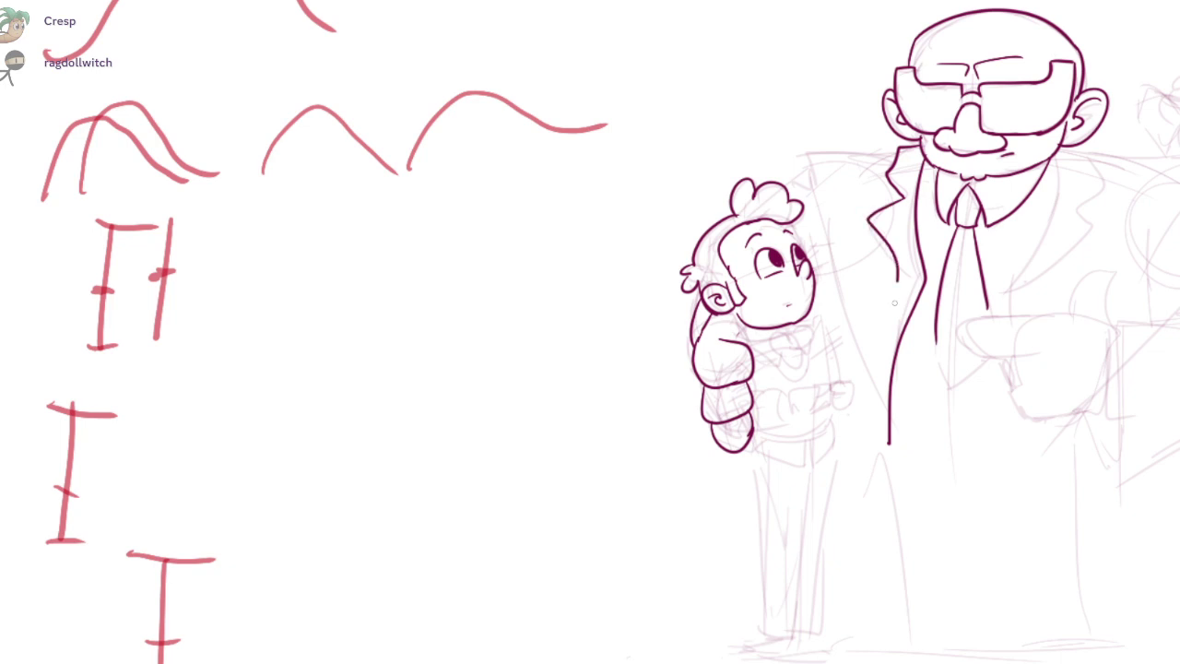
key(ctrl+z)
drag(905, 196, 891, 351)
- Ink the opposite notched lapel and its inner jacket edge from the collar down toward the pointing hand
mouse_move(1019, 306)
mouse_down()
mouse_move(1084, 226)
mouse_move(1029, 297)
mouse_up()
key(ctrl+z)
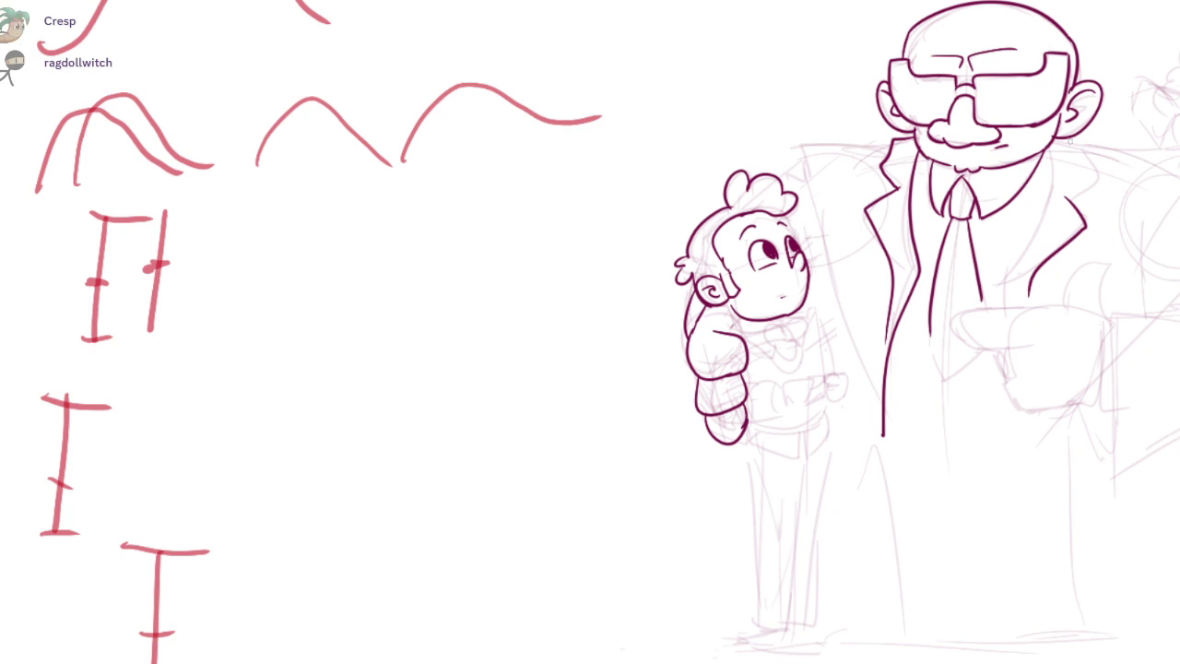
key(ctrl+z)
drag(1087, 152, 1066, 199)
key(ctrl+z)
key(ctrl+z)
drag(1089, 151, 1065, 194)
drag(1055, 147, 1005, 308)
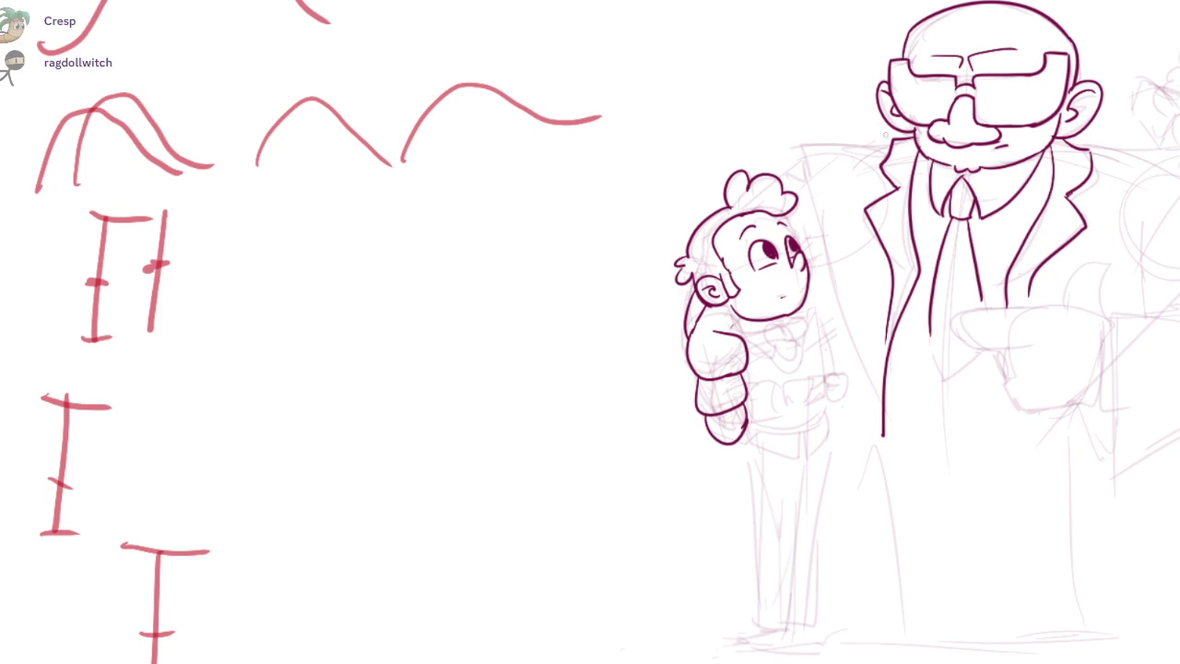
- Ink the large figure's shoulder above the small figure, with a small sleeve fold and the line down the torso's side
drag(892, 148, 809, 140)
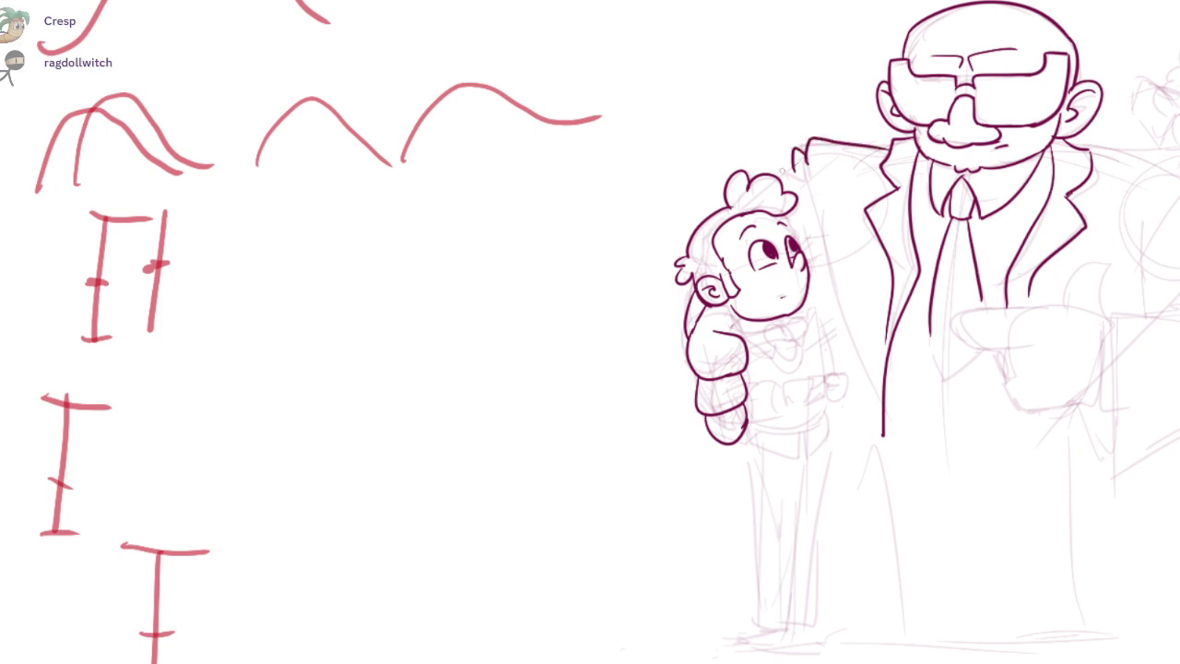
drag(808, 168, 817, 236)
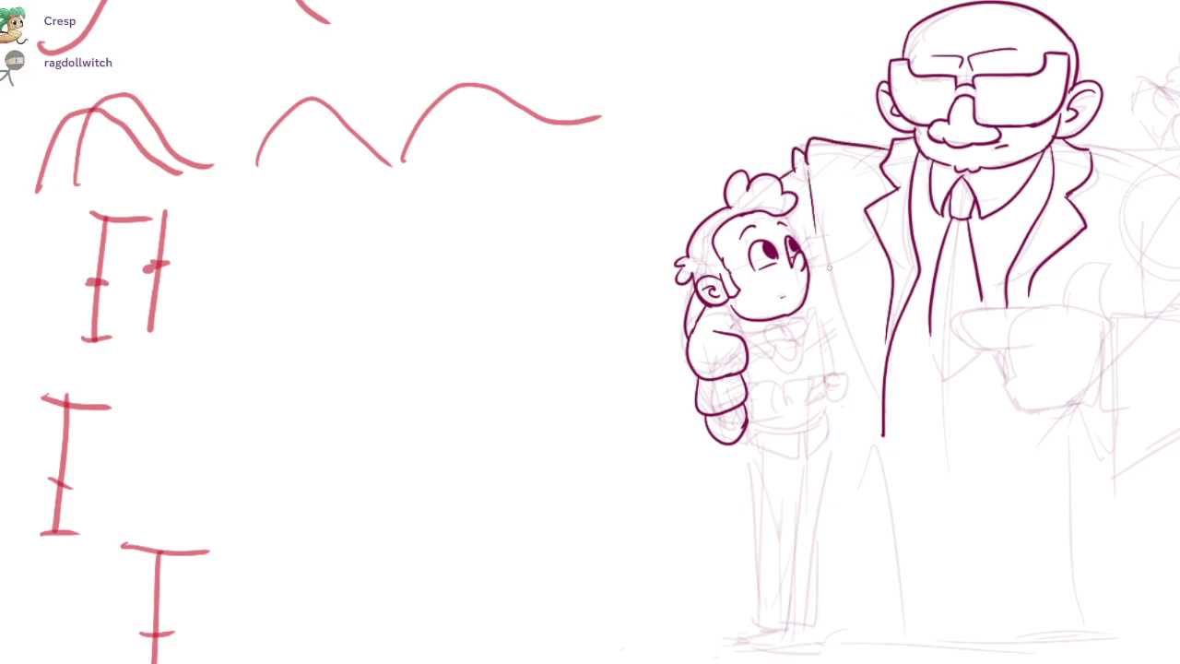
key(ctrl+z)
drag(812, 168, 846, 382)
- Ink two sets of curled fingers gripping the large figure's shoulder below the curly-haired figure
mouse_move(1097, 156)
mouse_down()
mouse_move(996, 159)
mouse_move(1089, 149)
mouse_move(916, 246)
mouse_move(852, 246)
mouse_up()
key(ctrl+z)
key(ctrl+z)
scroll(783, 226, up, 5)
mouse_move(937, 241)
mouse_down()
mouse_move(920, 275)
mouse_move(950, 274)
mouse_up()
key(ctrl+z)
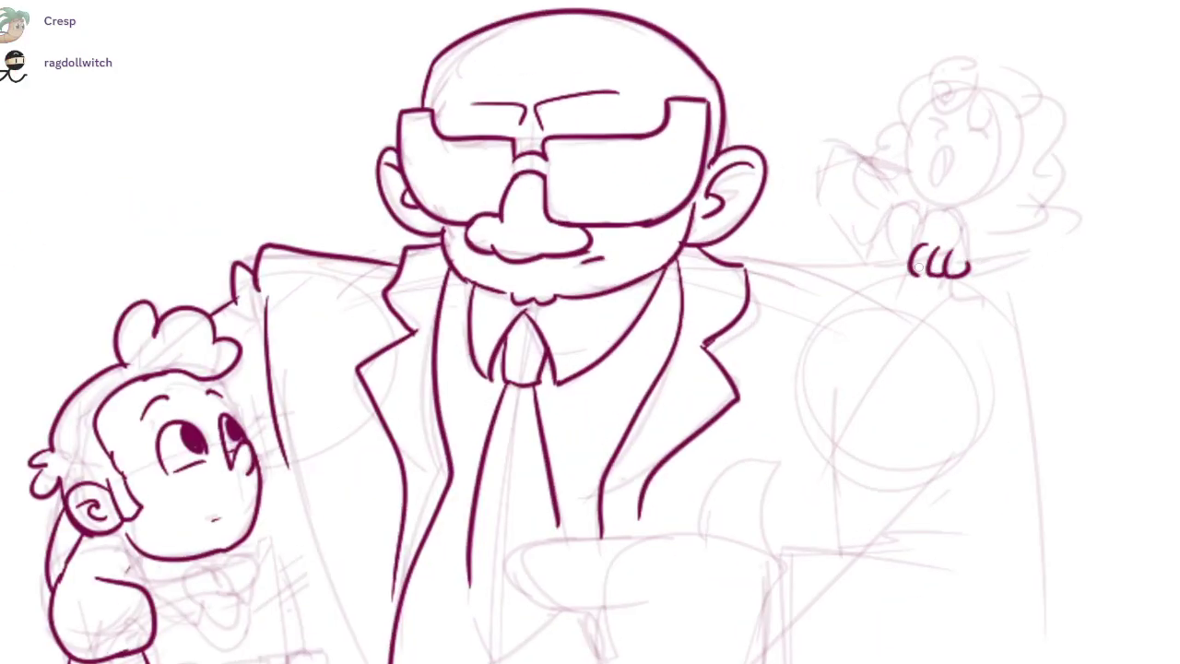
mouse_move(882, 247)
mouse_down()
mouse_move(864, 276)
mouse_move(912, 263)
mouse_move(851, 275)
mouse_up()
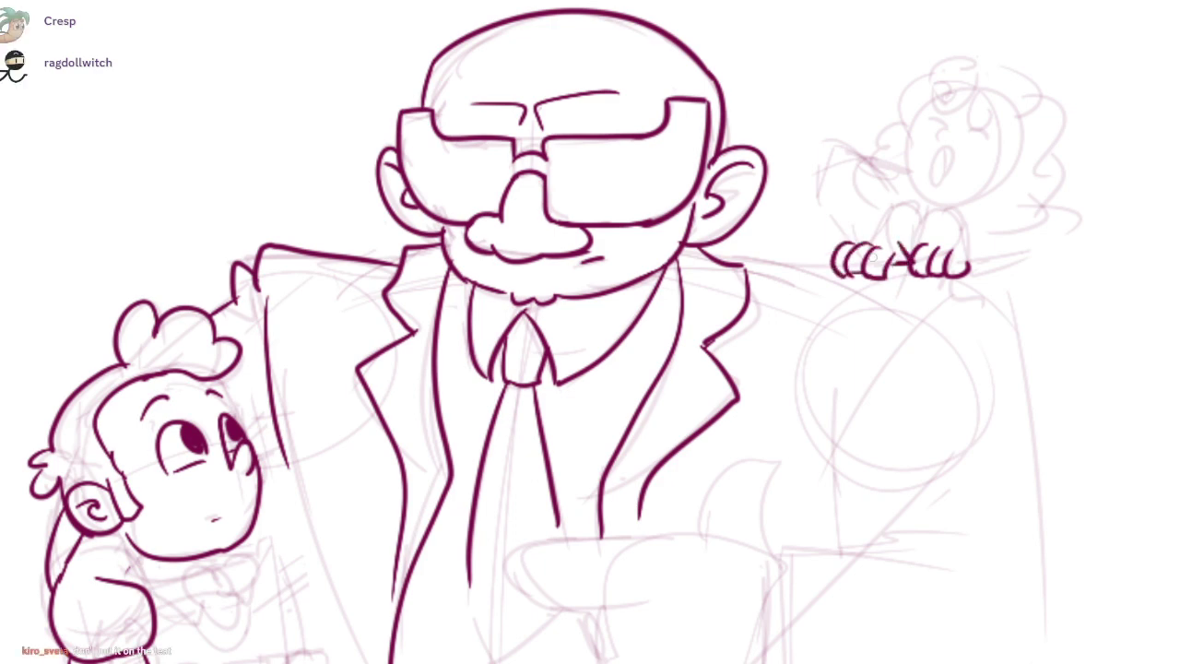
- Ink the rounded back and sleeve arc of one gripping hand and the knuckle line across the other
drag(910, 230, 867, 316)
scroll(881, 320, up, 2)
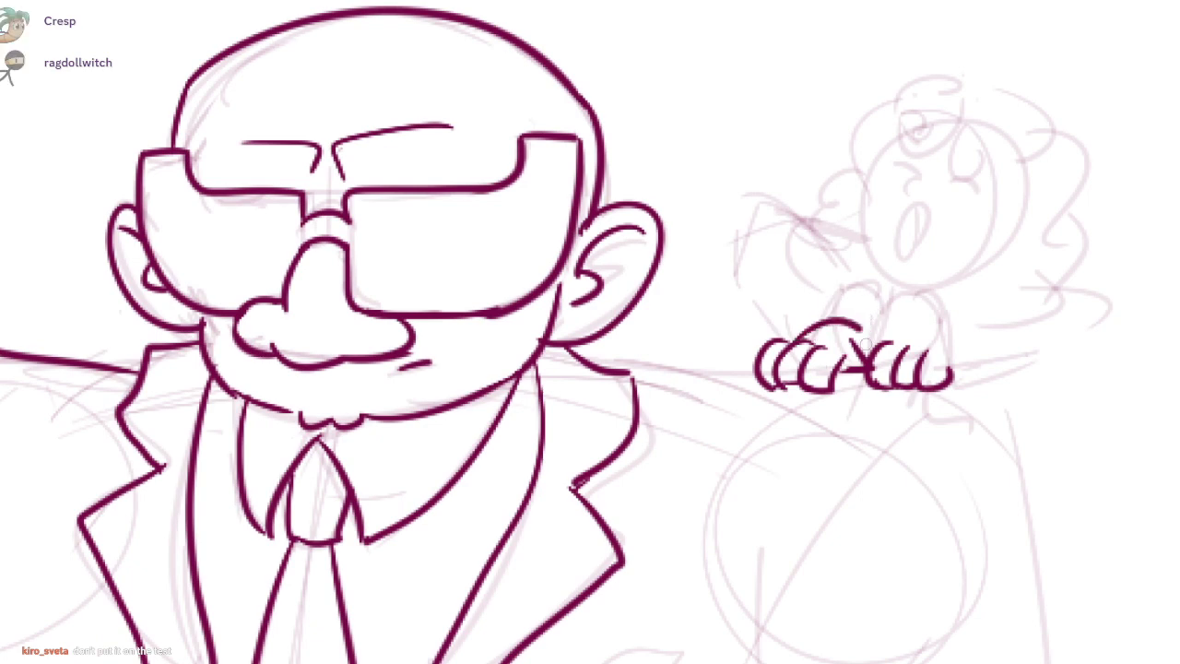
drag(783, 321, 848, 293)
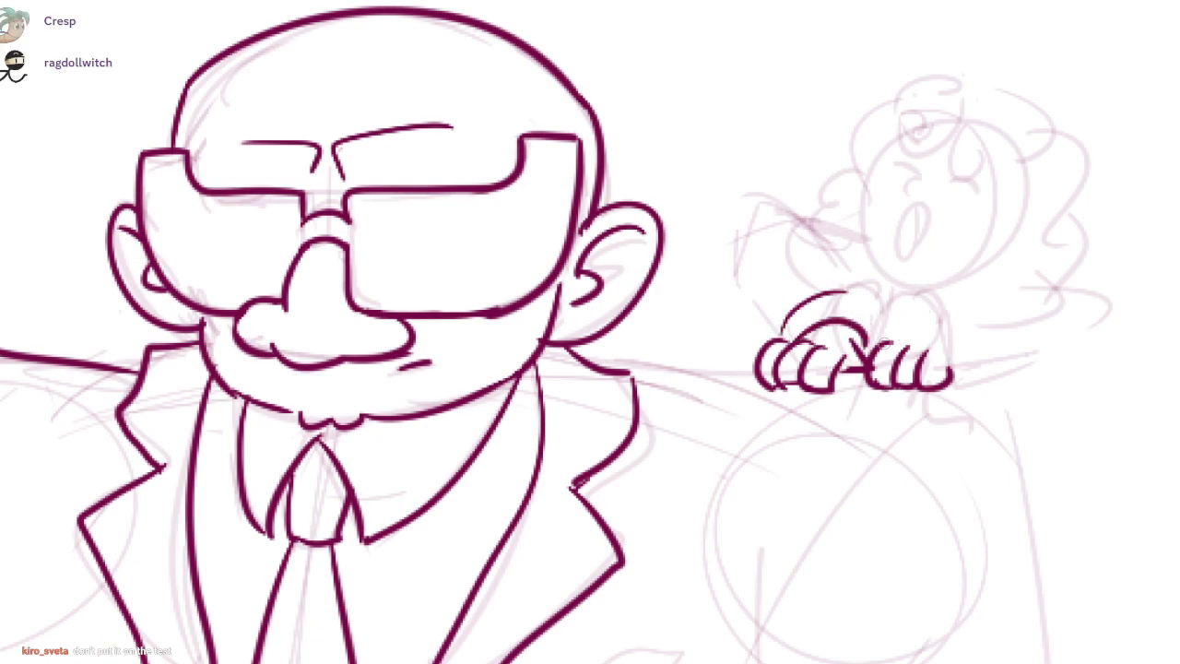
drag(893, 342, 946, 339)
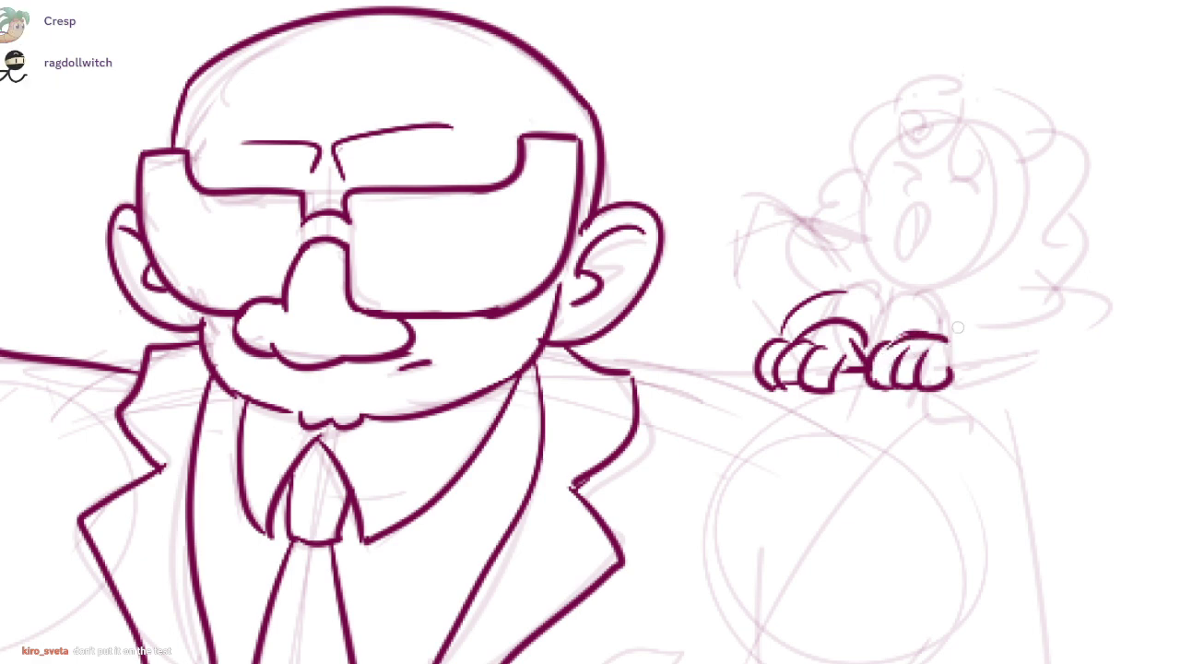
- Ink the shoulder line from the jacket lapel to the tiny figure's fingers and across the gap between its hands
mouse_move(946, 257)
mouse_down()
mouse_move(872, 334)
mouse_move(1019, 175)
mouse_move(1054, 86)
mouse_up()
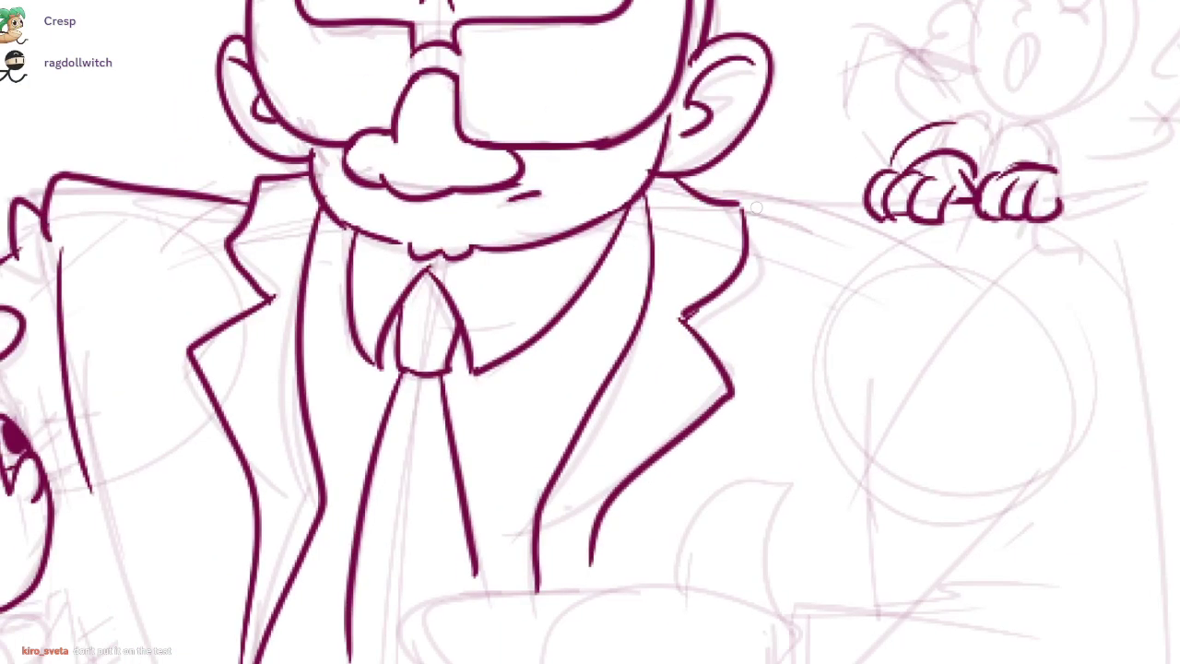
drag(739, 211, 868, 197)
key(ctrl+z)
drag(941, 200, 975, 198)
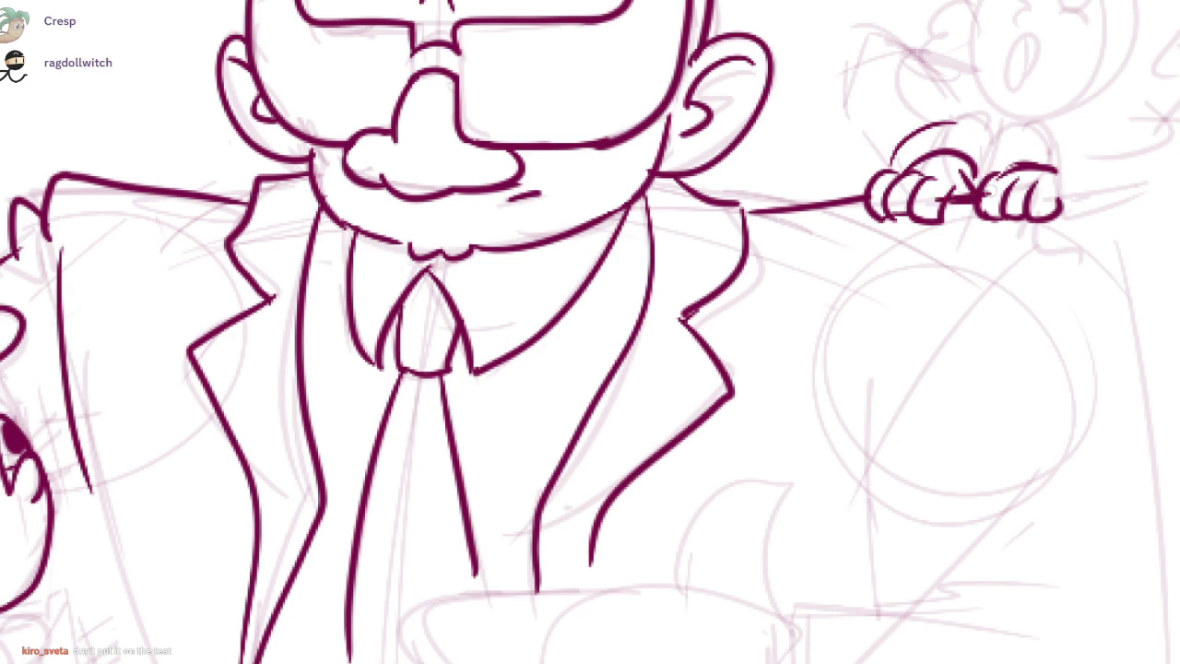
- Ink the large figure's bent sleeve beneath the gripping hands, with its inner curve, outer edge to the elbow, and forearm underside
mouse_move(1103, 193)
mouse_down()
mouse_move(997, 154)
mouse_move(981, 194)
mouse_move(1015, 211)
mouse_move(990, 181)
mouse_move(875, 252)
mouse_up()
scroll(1014, 217, down, 1)
key(ctrl+z)
mouse_move(978, 171)
mouse_down()
mouse_move(889, 227)
mouse_move(797, 391)
mouse_move(775, 388)
mouse_move(767, 424)
mouse_up()
key(ctrl+z)
scroll(820, 488, down, 2)
mouse_move(819, 494)
mouse_down()
mouse_move(822, 451)
mouse_move(872, 307)
mouse_up()
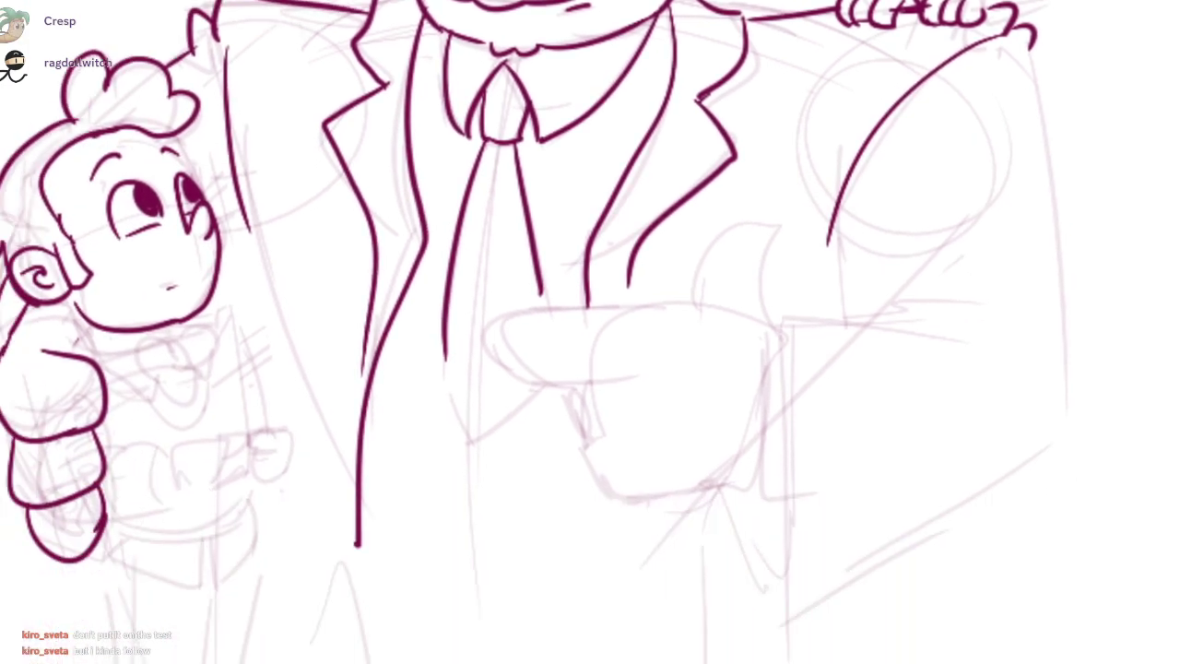
mouse_move(1032, 44)
mouse_down()
mouse_move(1047, 451)
mouse_move(753, 571)
mouse_up()
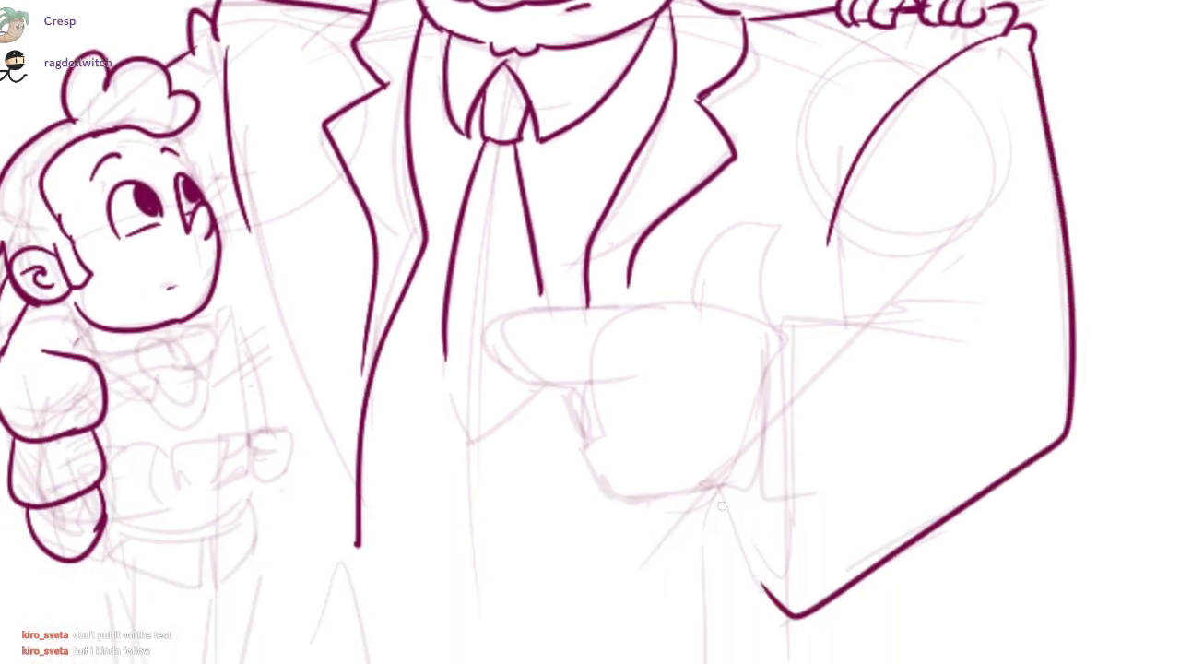
- Ink the large figure's sleeve opening, the remaining lower and upper forearm edges, and the fold lines inside the bent elbow
drag(720, 494, 776, 603)
mouse_move(788, 336)
mouse_down()
mouse_move(815, 525)
mouse_move(800, 596)
mouse_up()
scroll(765, 328, up, 1)
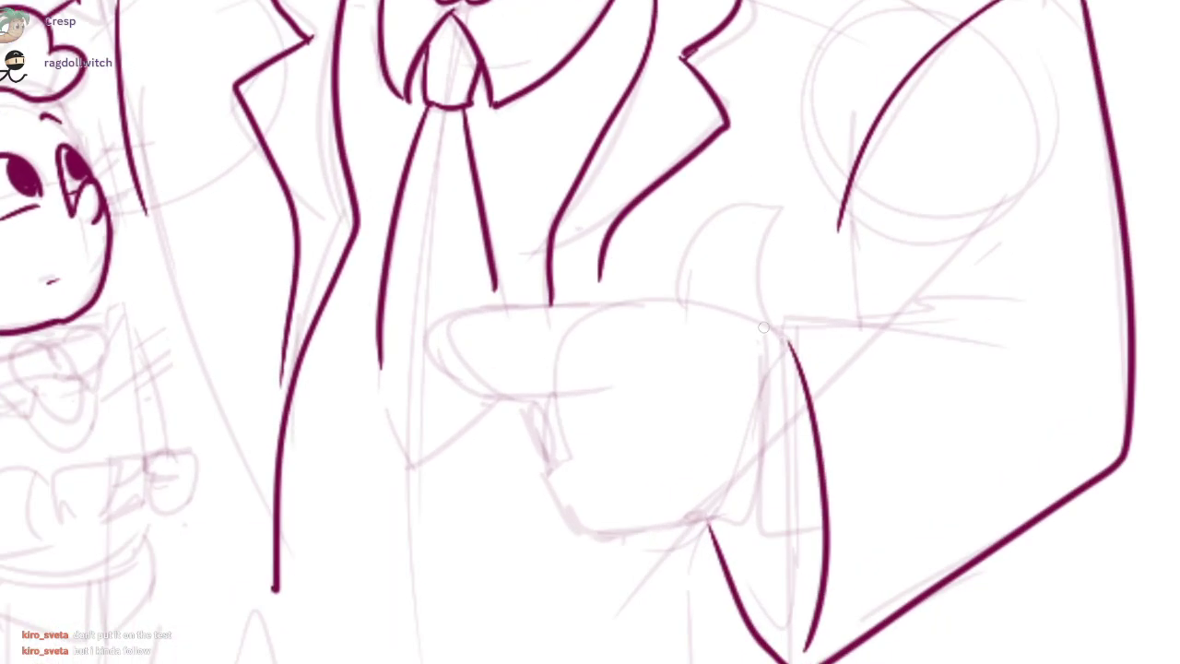
drag(765, 326, 995, 319)
drag(896, 324, 1030, 296)
key(ctrl+z)
drag(848, 328, 1028, 294)
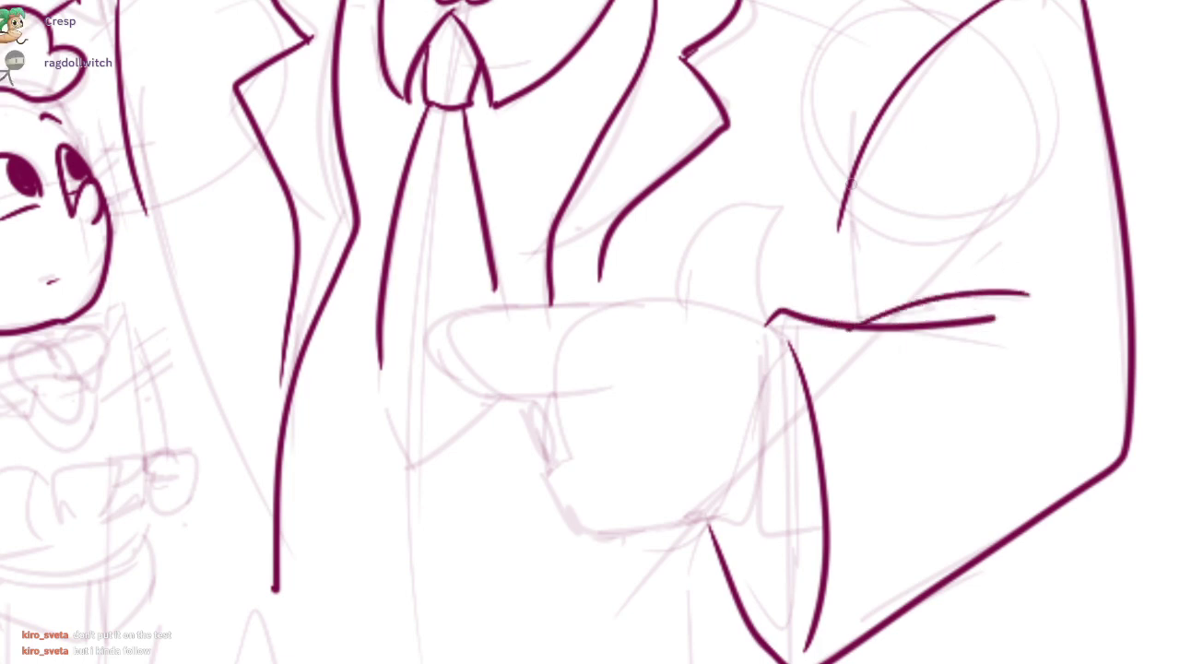
drag(846, 232, 869, 319)
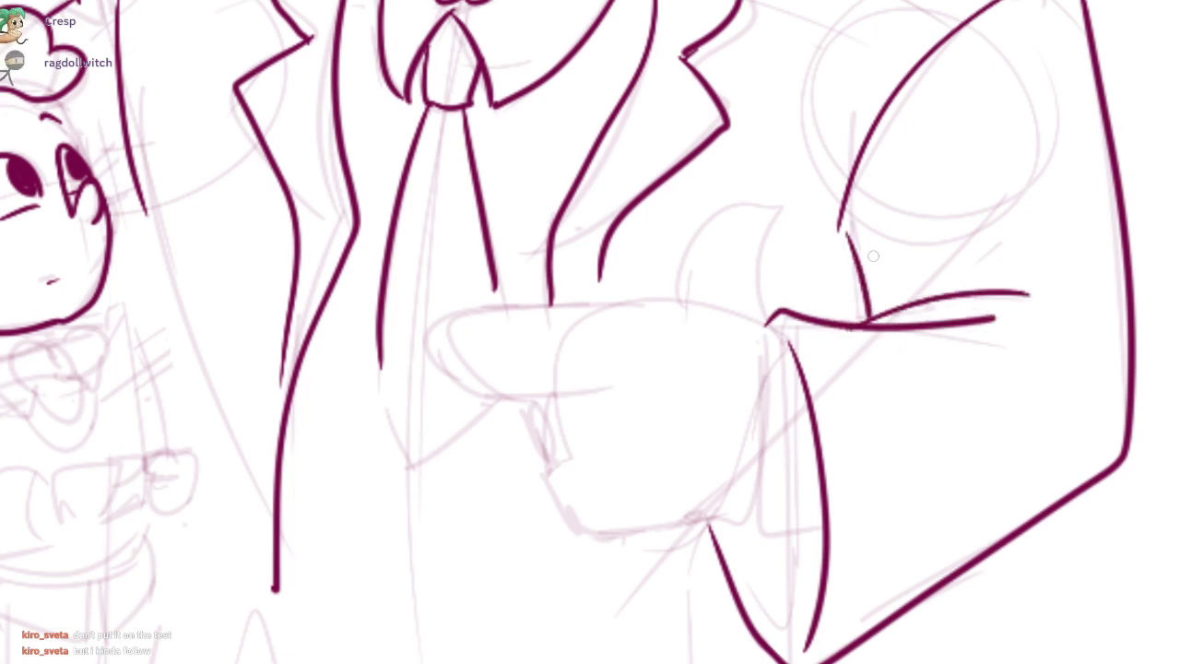
- Erase the stray lines on the backs of the tiny figure's gripping hands and redraw the second hand's back and wrist
scroll(873, 255, down, 3)
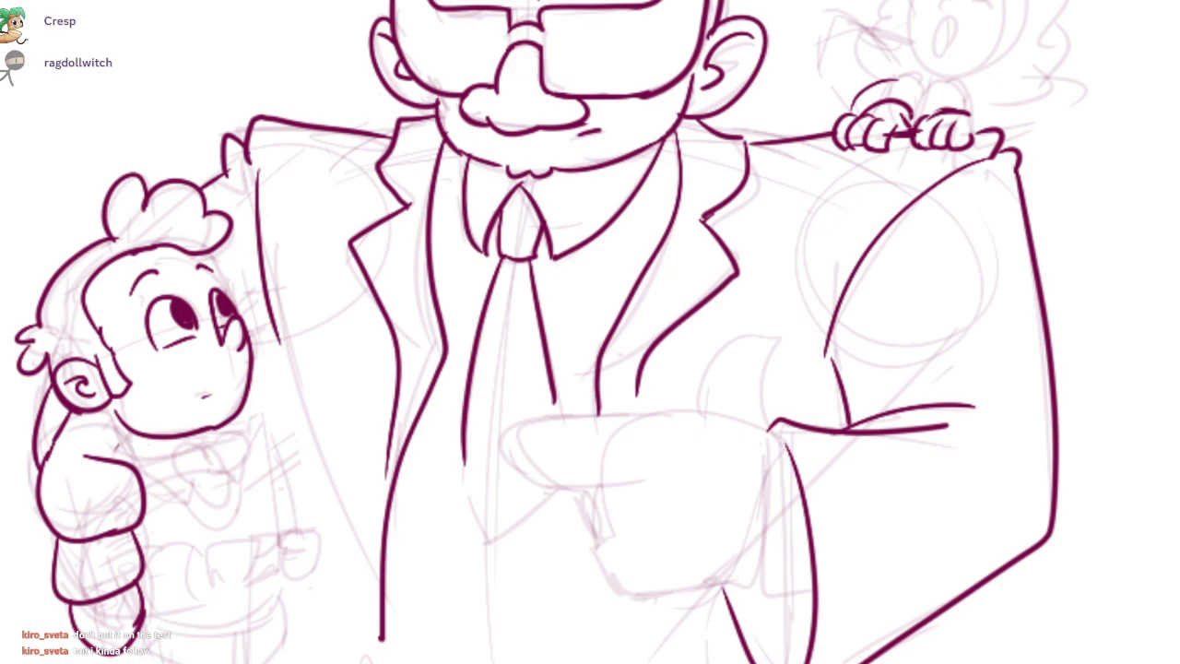
scroll(889, 158, up, 3)
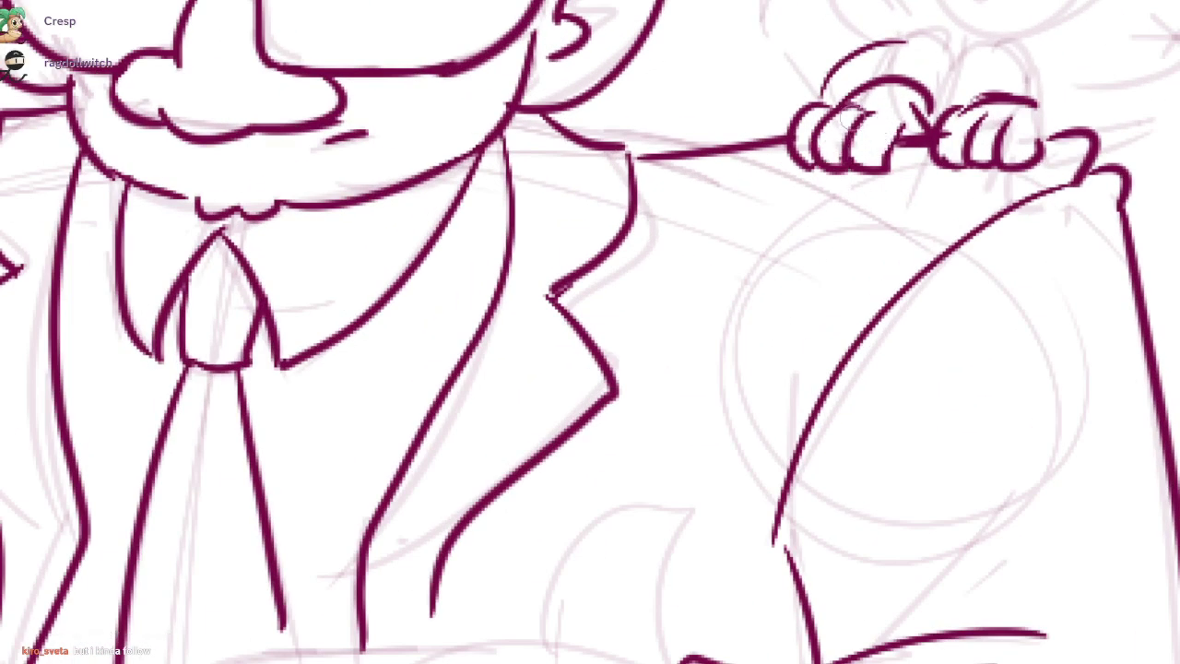
scroll(858, 118, down, 2)
scroll(857, 118, up, 3)
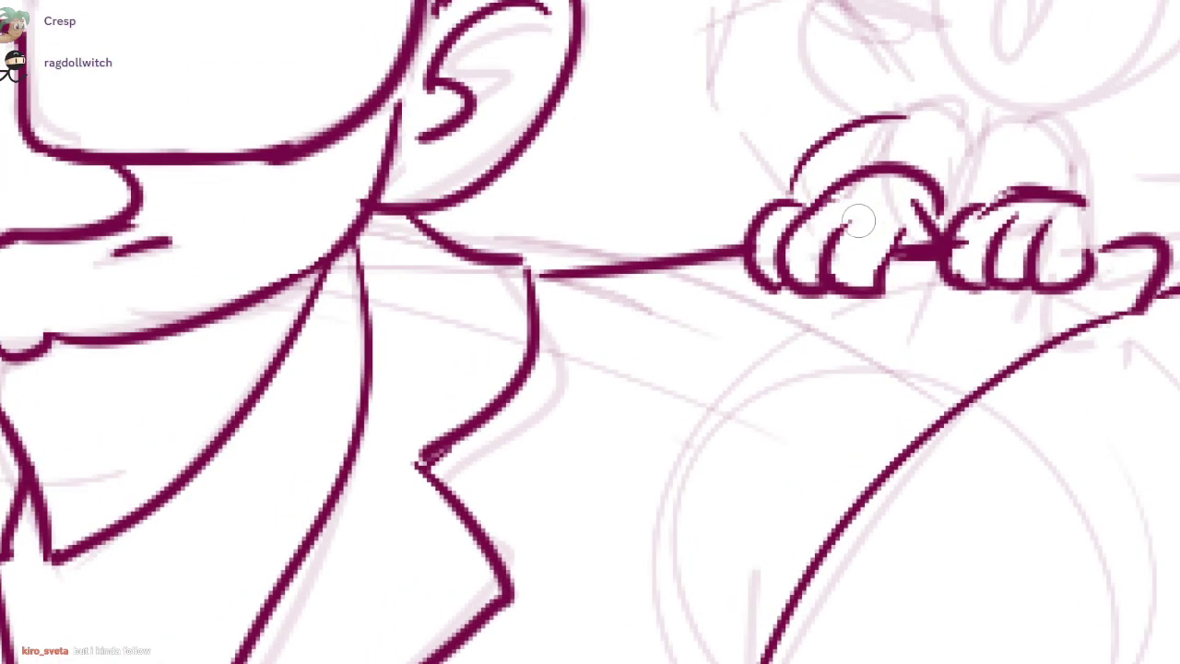
mouse_move(793, 192)
mouse_down()
mouse_move(866, 181)
mouse_move(781, 199)
mouse_up()
key(e)
mouse_move(899, 250)
mouse_down()
mouse_move(992, 249)
mouse_move(1004, 234)
mouse_up()
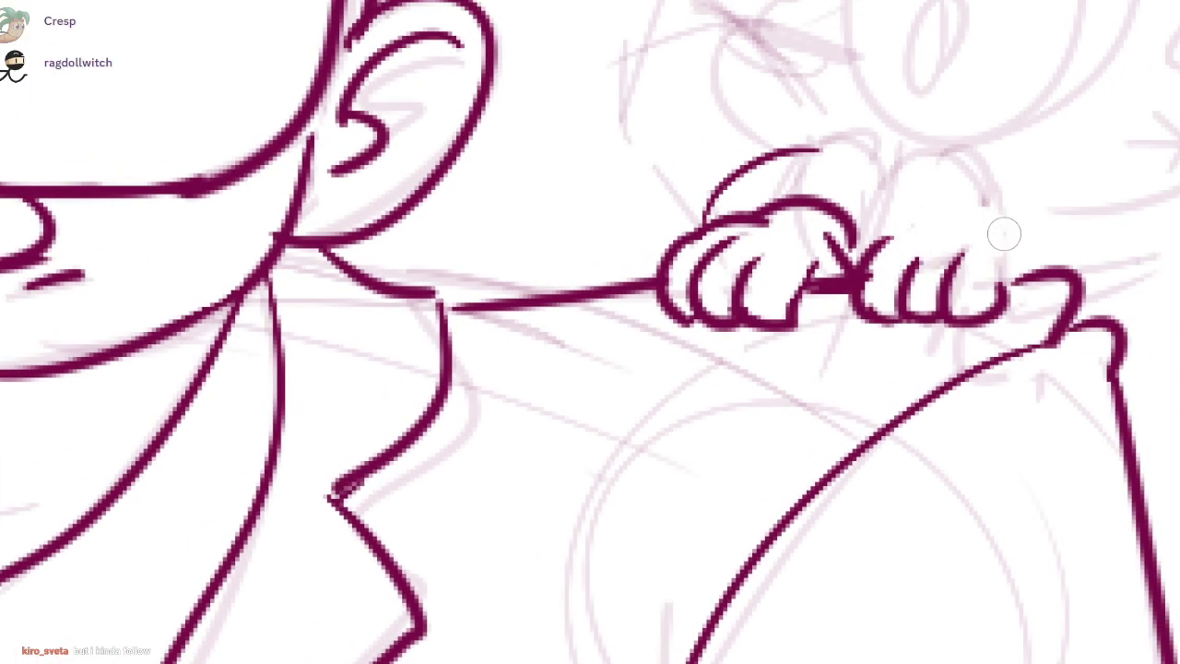
key(b)
mouse_move(915, 217)
mouse_down()
mouse_move(994, 230)
mouse_move(1017, 281)
mouse_up()
mouse_move(966, 181)
mouse_down()
mouse_move(856, 351)
mouse_move(830, 348)
mouse_move(913, 431)
mouse_up()
key(ctrl+z)
- Ink the tiny figure's two bent arms, with inner and outer edges running from the shoulders around the elbows to the hands
mouse_move(828, 380)
mouse_down()
mouse_move(897, 381)
mouse_move(914, 433)
mouse_move(731, 427)
mouse_move(885, 371)
mouse_move(881, 345)
mouse_move(1005, 345)
mouse_move(1033, 368)
mouse_up()
mouse_move(671, 275)
mouse_down()
mouse_move(475, 247)
mouse_move(498, 406)
mouse_up()
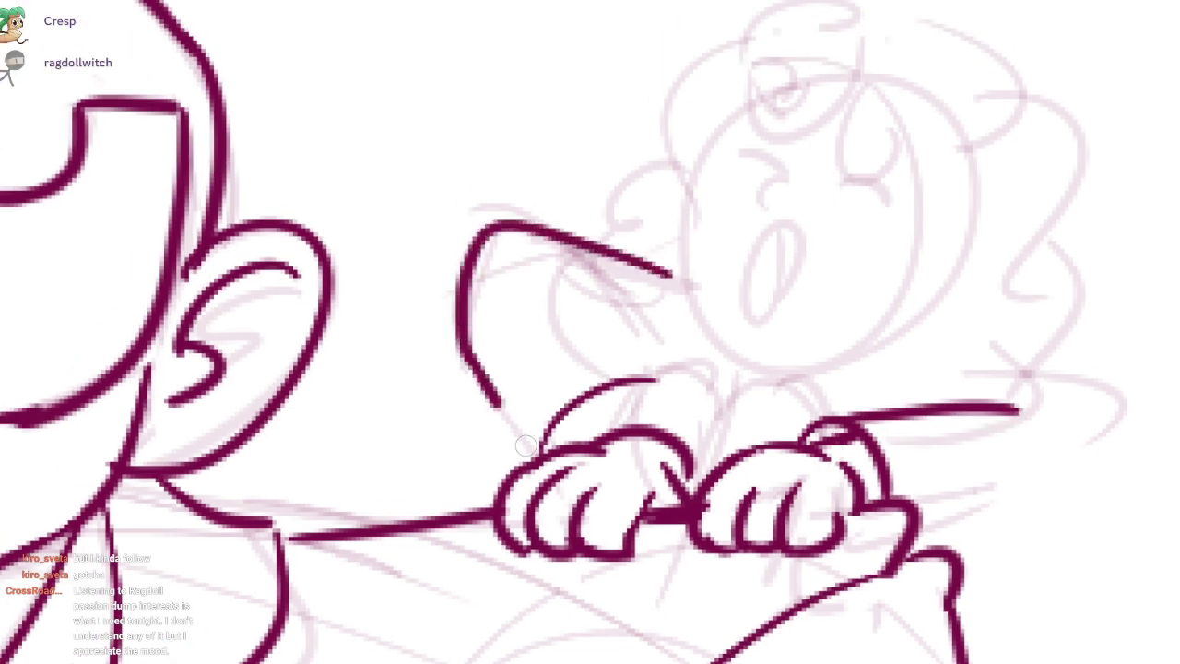
drag(525, 445, 537, 455)
drag(552, 271, 666, 380)
drag(763, 335, 688, 354)
mouse_move(828, 354)
mouse_down()
mouse_move(907, 350)
mouse_move(1072, 398)
mouse_move(1056, 375)
mouse_move(1071, 396)
mouse_up()
key(ctrl+z)
mouse_move(1063, 378)
mouse_down()
mouse_move(997, 503)
mouse_move(970, 509)
mouse_move(1014, 511)
mouse_move(832, 568)
mouse_up()
key(ctrl+z)
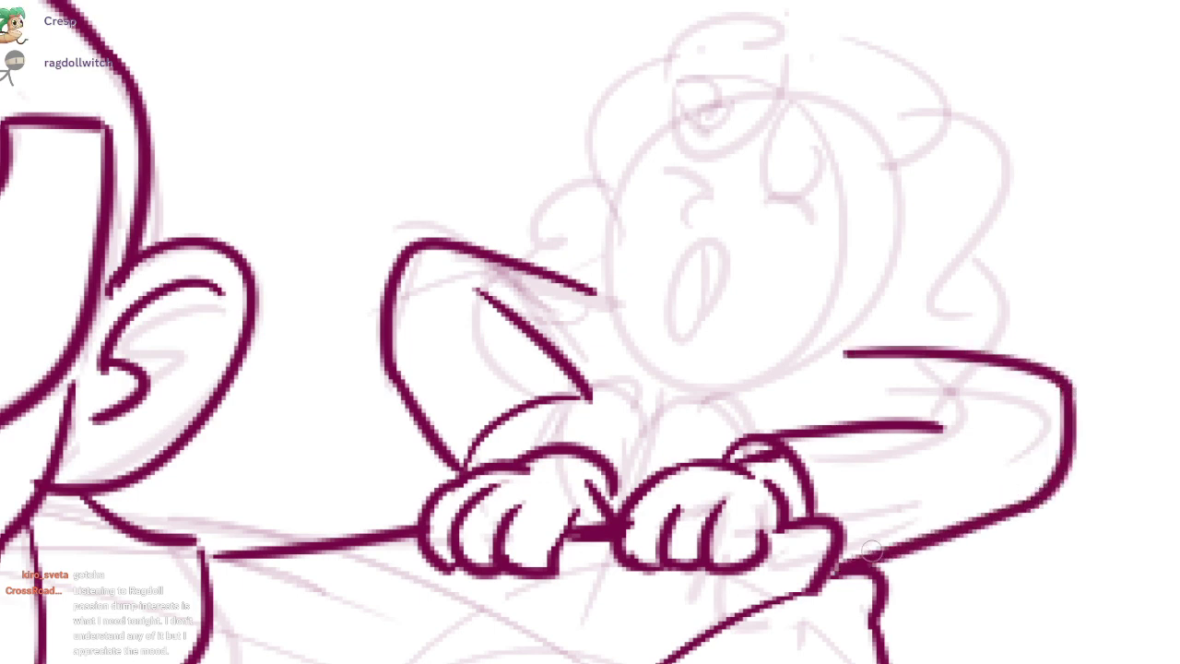
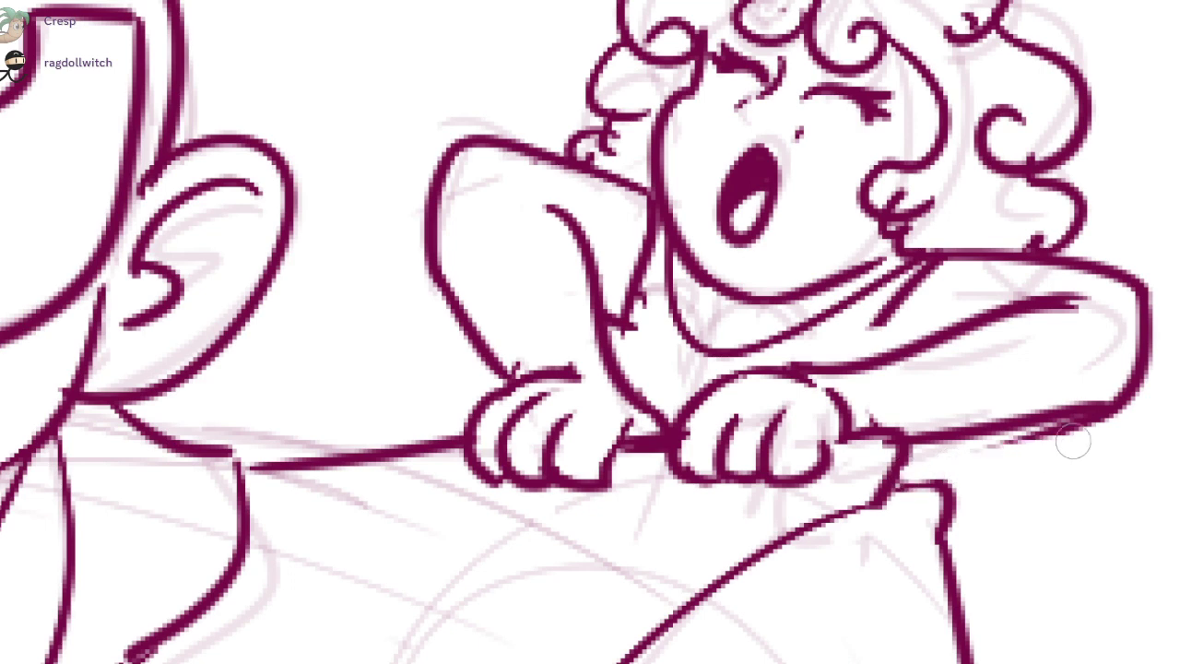
- Ink stacked bracelet bands around both wrists of the tiny curly-haired figure
mouse_move(835, 370)
mouse_down()
mouse_move(808, 388)
mouse_move(834, 468)
mouse_up()
drag(791, 381, 825, 447)
drag(848, 370, 869, 447)
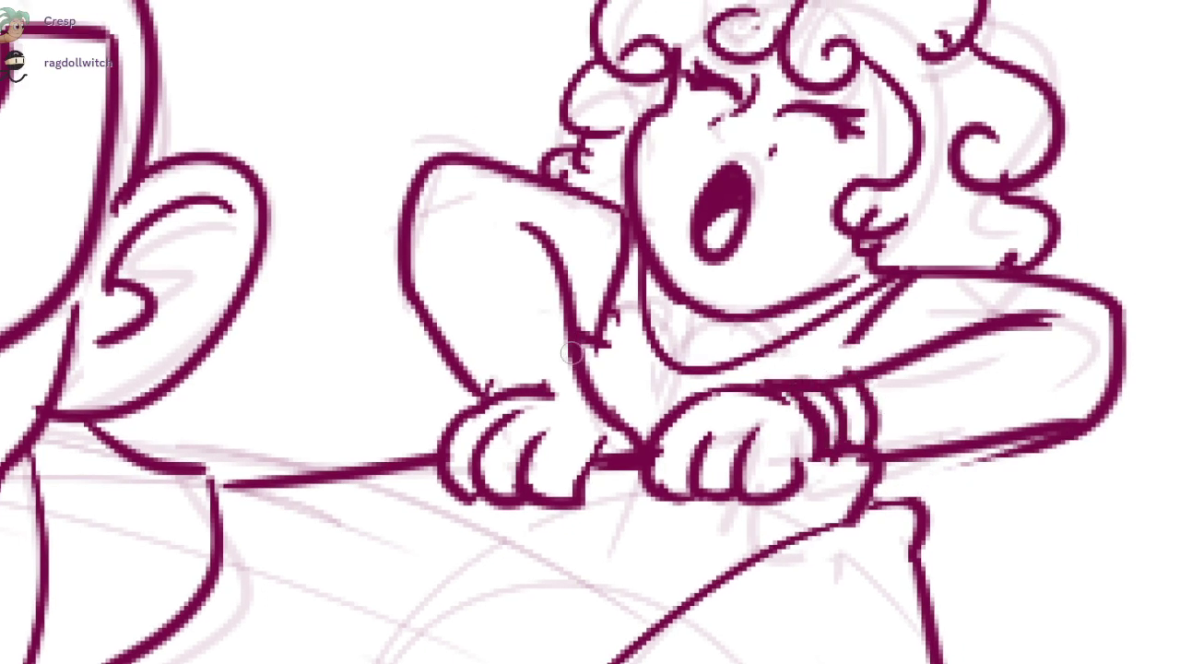
mouse_move(569, 351)
mouse_down()
mouse_move(484, 392)
mouse_move(580, 377)
mouse_up()
drag(507, 310, 466, 395)
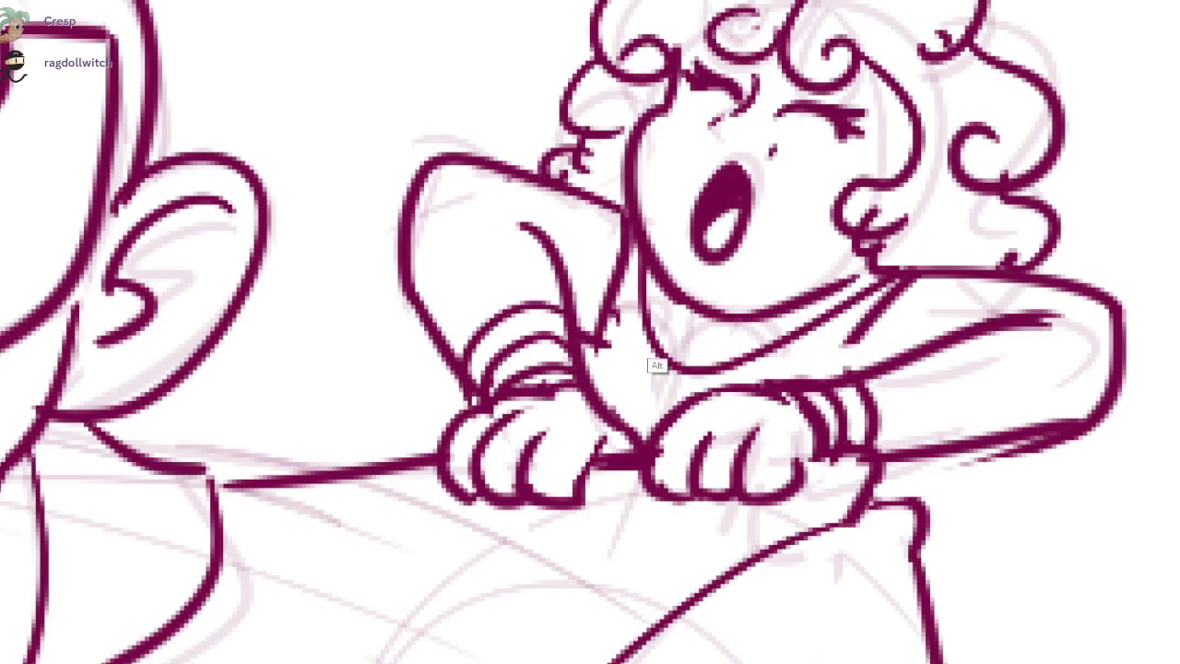
- Ink flowing cloth with a wavy hem and inner folds, trailing behind the large figure's shoulder below the tiny figure
drag(658, 363, 342, 137)
mouse_move(1114, 312)
mouse_down()
mouse_move(1117, 333)
mouse_move(1114, 312)
mouse_up()
scroll(994, 310, down, 5)
drag(980, 402, 908, 360)
scroll(920, 370, up, 3)
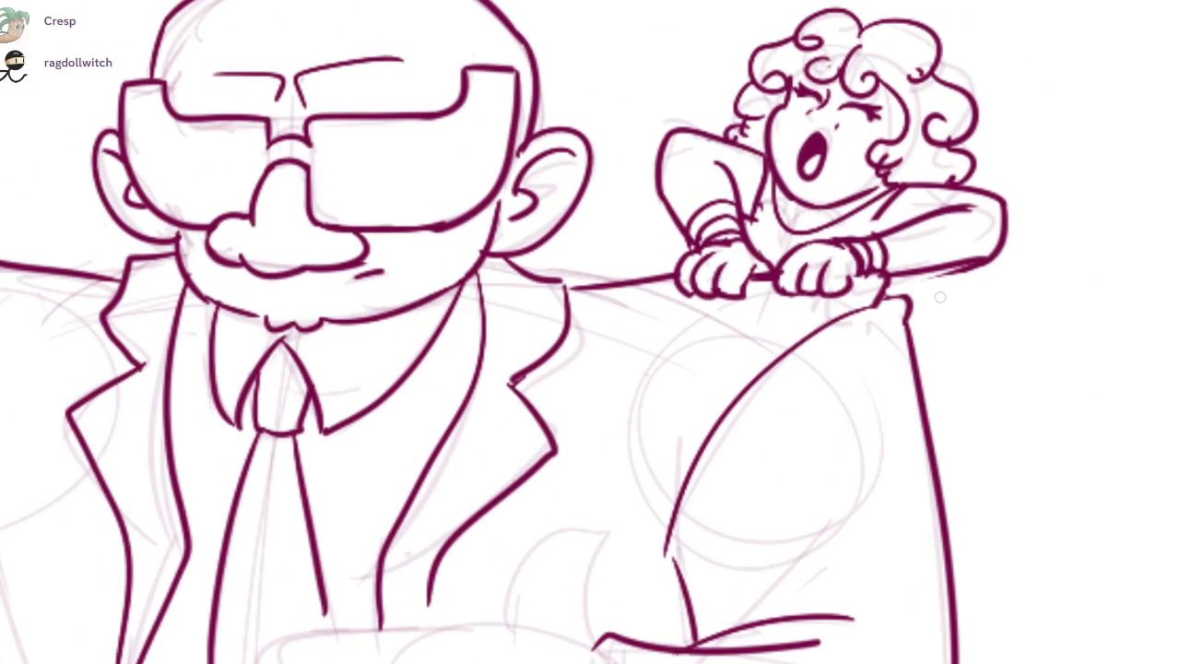
drag(908, 315, 1050, 425)
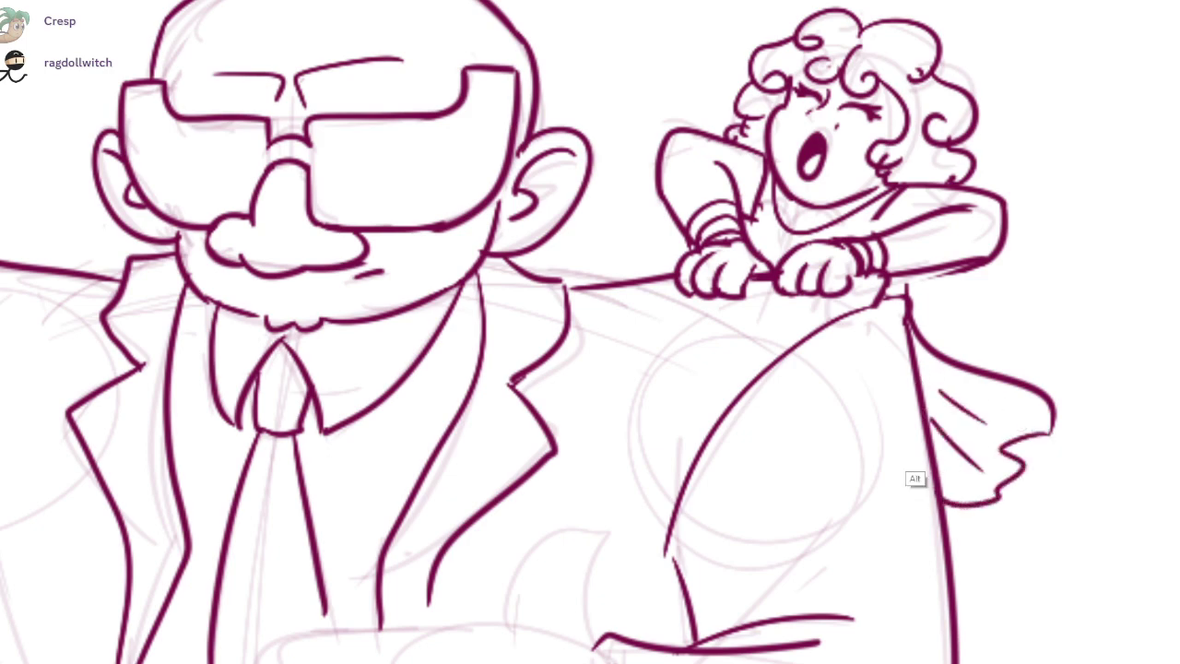
mouse_move(992, 182)
mouse_down()
mouse_move(1023, 480)
mouse_move(1022, 252)
mouse_move(999, 195)
mouse_up()
- Ink the raised thumb of the large figure's pointing hand, from its rounded tip down both sides
drag(968, 364, 848, 252)
mouse_move(820, 374)
mouse_down()
mouse_move(986, 260)
mouse_move(866, 403)
mouse_move(839, 312)
mouse_move(869, 184)
mouse_move(730, 210)
mouse_move(739, 290)
mouse_up()
key(ctrl+z)
mouse_move(751, 189)
mouse_down()
mouse_move(733, 284)
mouse_move(686, 380)
mouse_up()
key(ctrl+z)
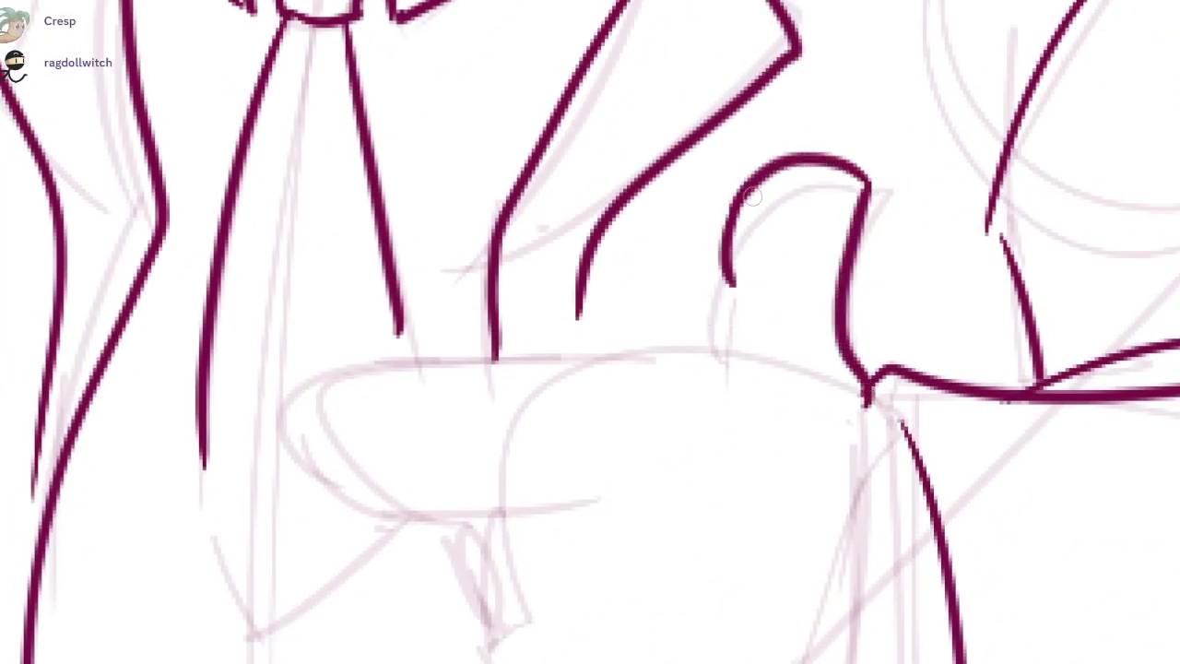
drag(726, 246, 710, 375)
- Ink the extended index finger, the curled fingers beneath it, and the underside of the large figure's fist
drag(548, 471, 603, 397)
mouse_move(748, 286)
mouse_down()
mouse_move(577, 287)
mouse_move(395, 421)
mouse_move(571, 433)
mouse_up()
drag(676, 439, 692, 385)
mouse_move(586, 382)
mouse_down()
mouse_move(599, 334)
mouse_move(619, 440)
mouse_up()
key(ctrl+z)
mouse_move(601, 334)
mouse_down()
mouse_move(537, 388)
mouse_move(619, 453)
mouse_move(686, 570)
mouse_move(944, 537)
mouse_up()
drag(880, 571, 851, 535)
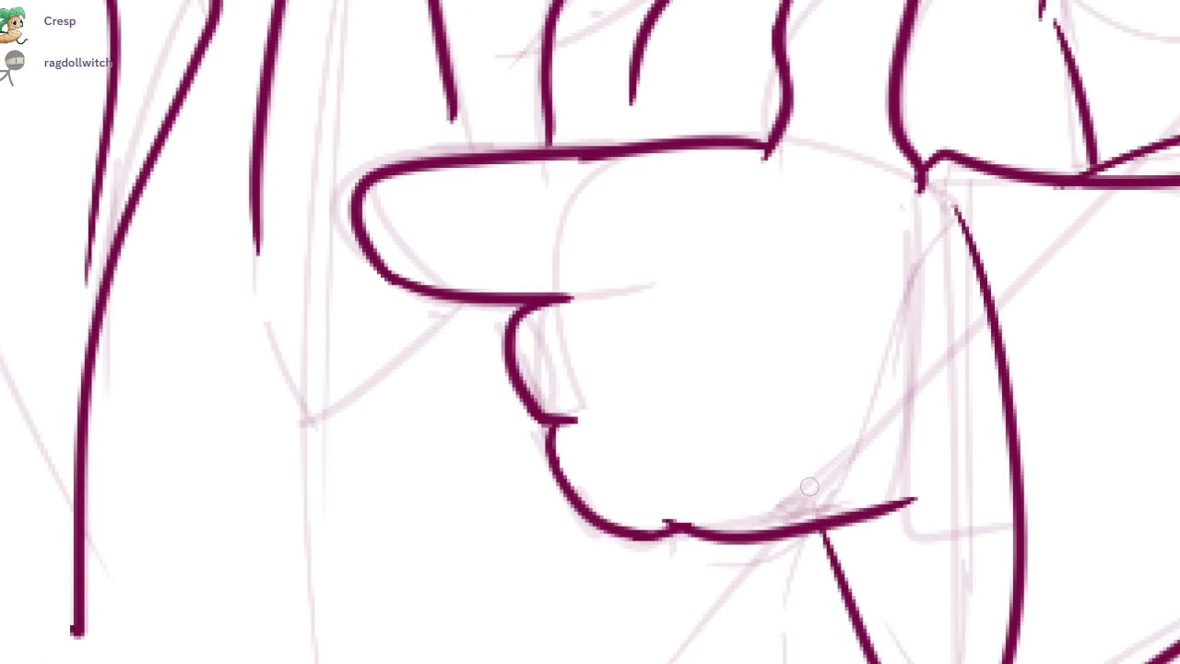
key(ctrl+z)
mouse_move(653, 527)
mouse_down()
mouse_move(876, 496)
mouse_move(902, 461)
mouse_move(821, 510)
mouse_up()
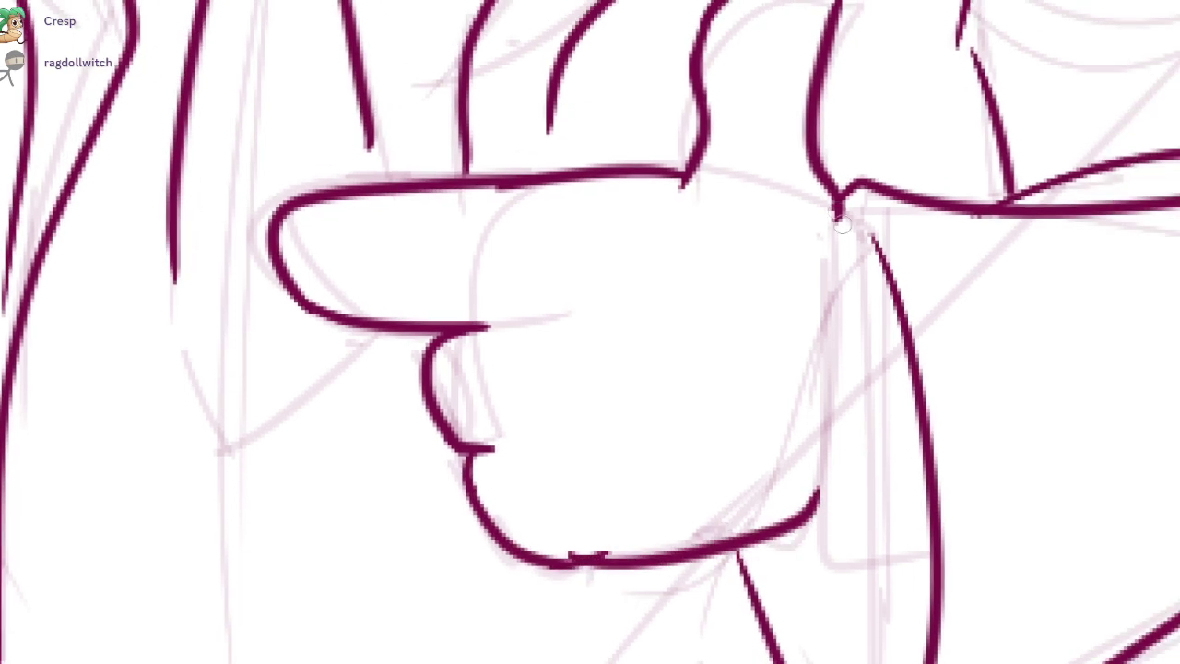
- Ink the shirt cuff between the large figure's wrist and the jacket sleeve opening
drag(841, 224, 833, 570)
mouse_move(788, 533)
mouse_down()
mouse_move(816, 582)
mouse_move(904, 561)
mouse_up()
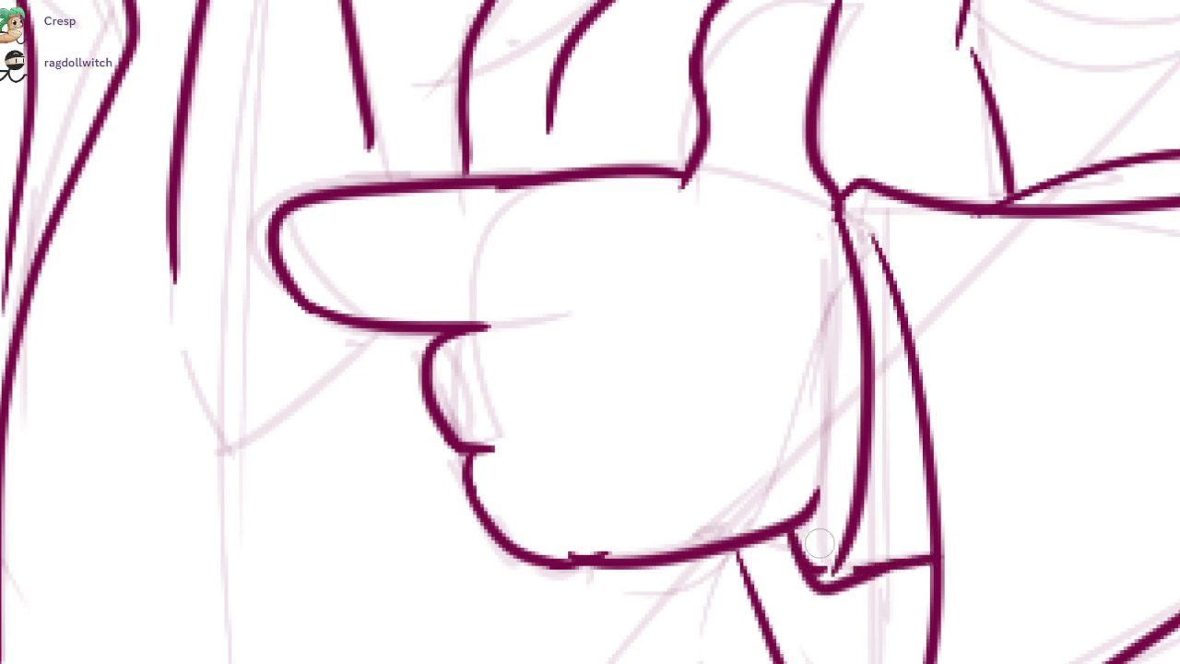
mouse_move(840, 213)
mouse_down()
mouse_move(877, 228)
mouse_move(884, 264)
mouse_move(947, 332)
mouse_up()
- Extend the crease lines beneath the index finger and between the curled fingers into the palm, cleaning up the index crease's end
drag(544, 391, 632, 385)
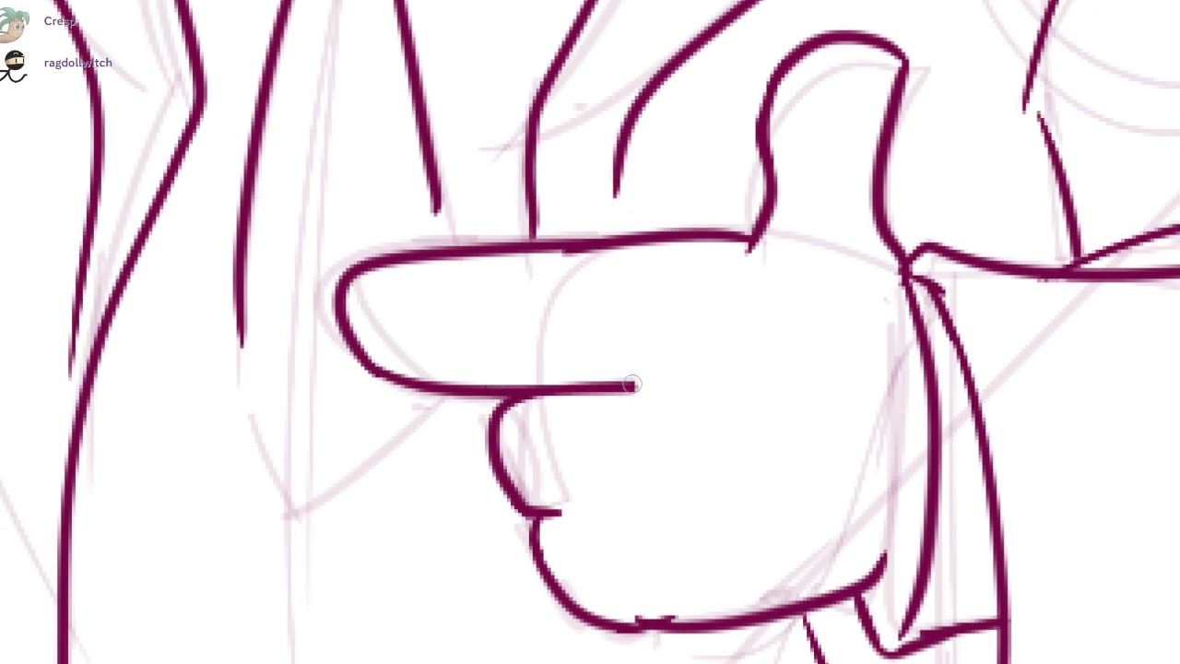
mouse_move(545, 509)
mouse_down()
mouse_move(656, 518)
mouse_move(601, 523)
mouse_up()
key(ctrl+z)
key(e)
drag(639, 394, 606, 388)
key(b)
drag(601, 386, 619, 406)
- Ink the fingernail on the tip of the large figure's pointing index finger
drag(613, 312, 669, 349)
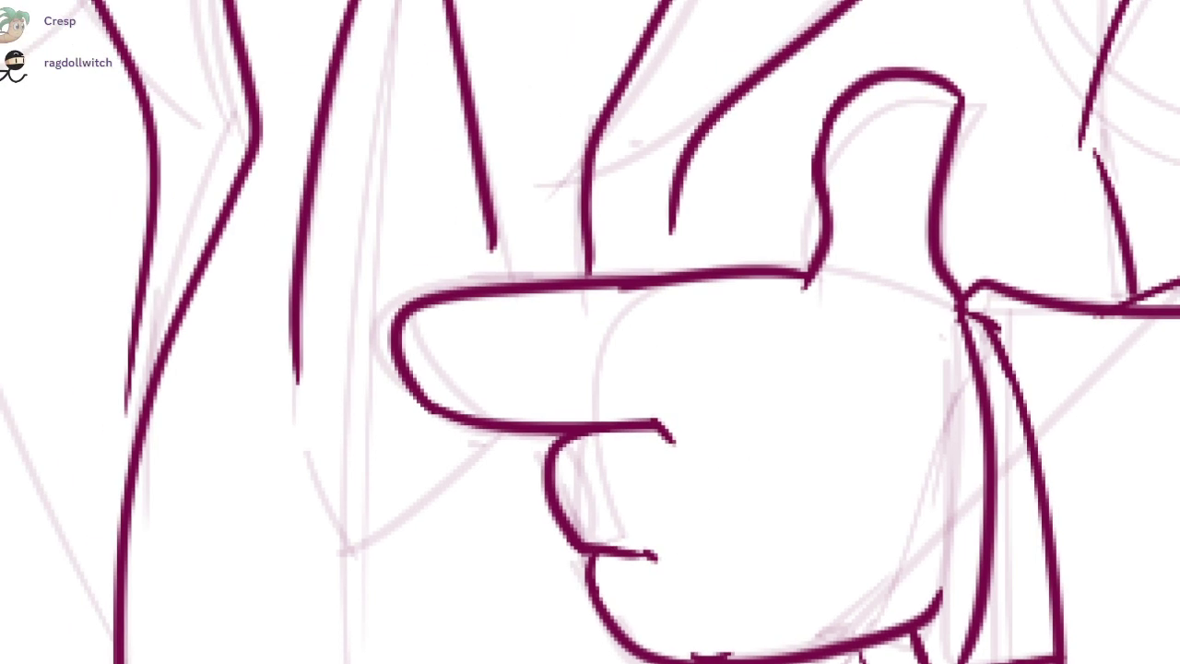
key(ctrl+z)
mouse_move(416, 323)
mouse_down()
mouse_move(469, 324)
mouse_move(433, 394)
mouse_up()
mouse_move(429, 320)
mouse_down()
mouse_move(492, 356)
mouse_move(454, 398)
mouse_up()
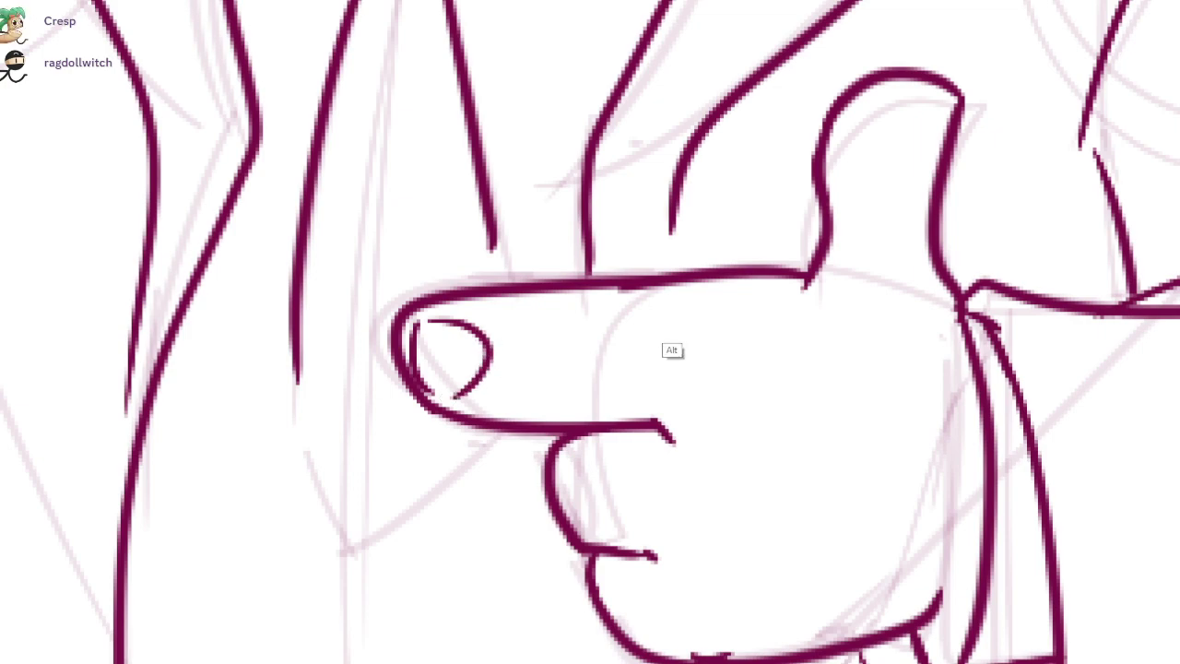
drag(553, 262, 445, 57)
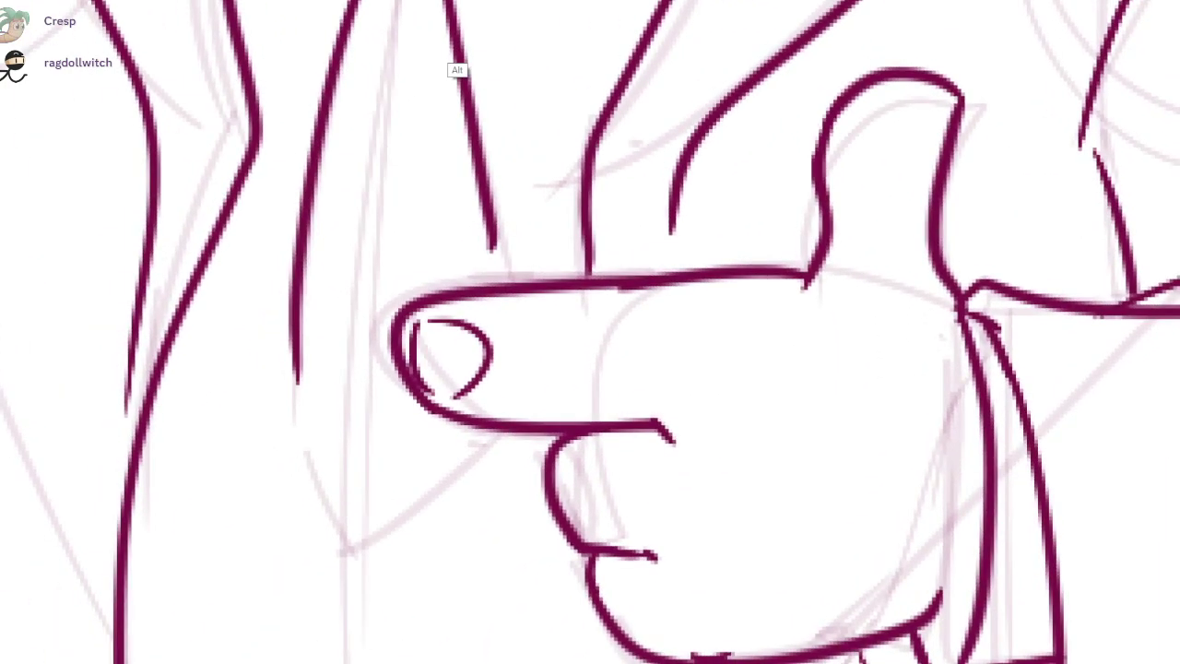
- Add short knuckle marks down the large figure's fist and ink the nail on the raised thumb
drag(666, 321, 670, 363)
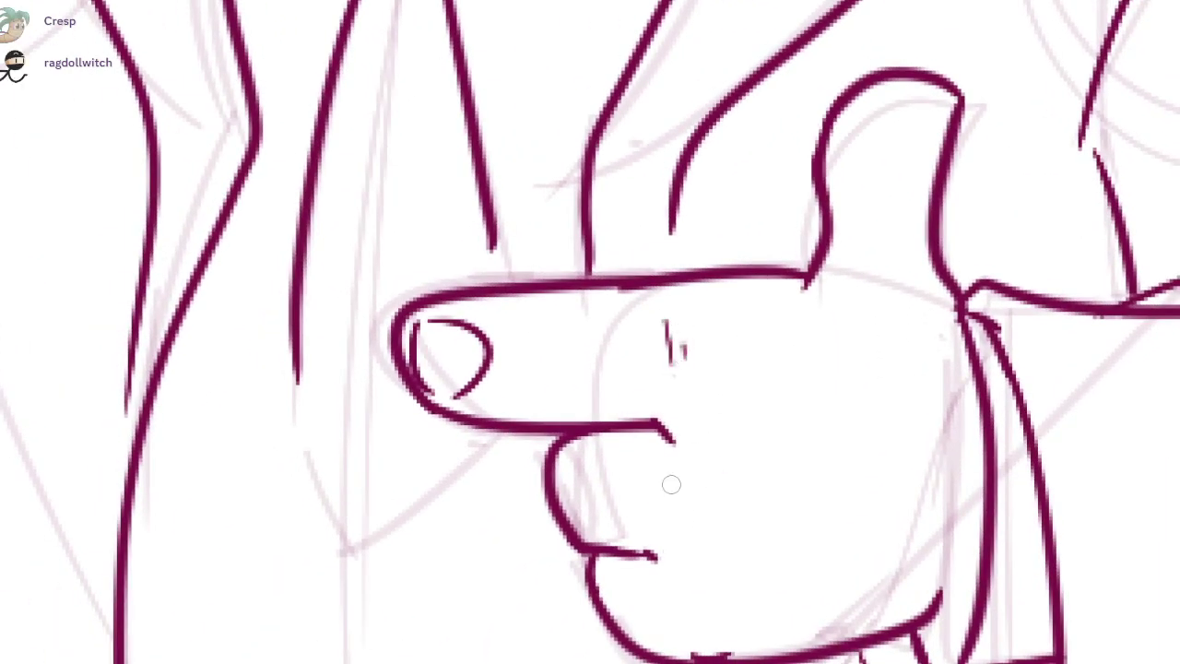
drag(675, 602, 681, 630)
drag(748, 574, 690, 539)
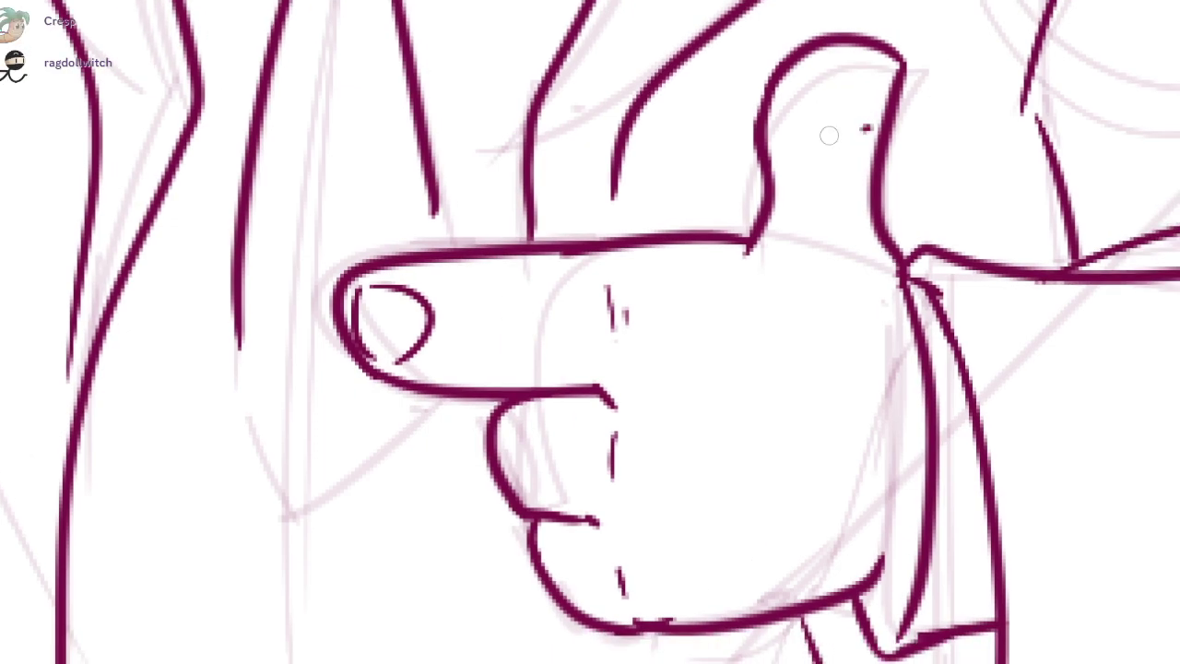
drag(829, 135, 897, 113)
key(ctrl+z)
drag(815, 110, 888, 109)
- Ink the pointed lower end of the large figure's necktie, ending behind the pointing finger
scroll(848, 277, down, 5)
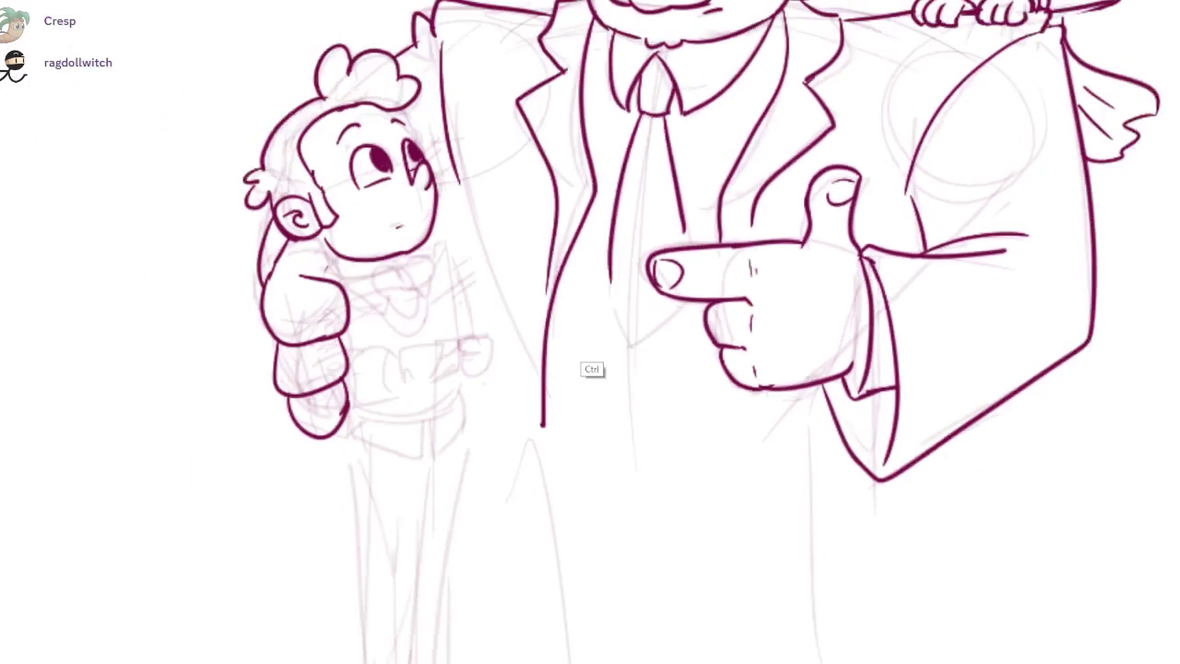
scroll(876, 307, up, 3)
scroll(876, 307, up, 4)
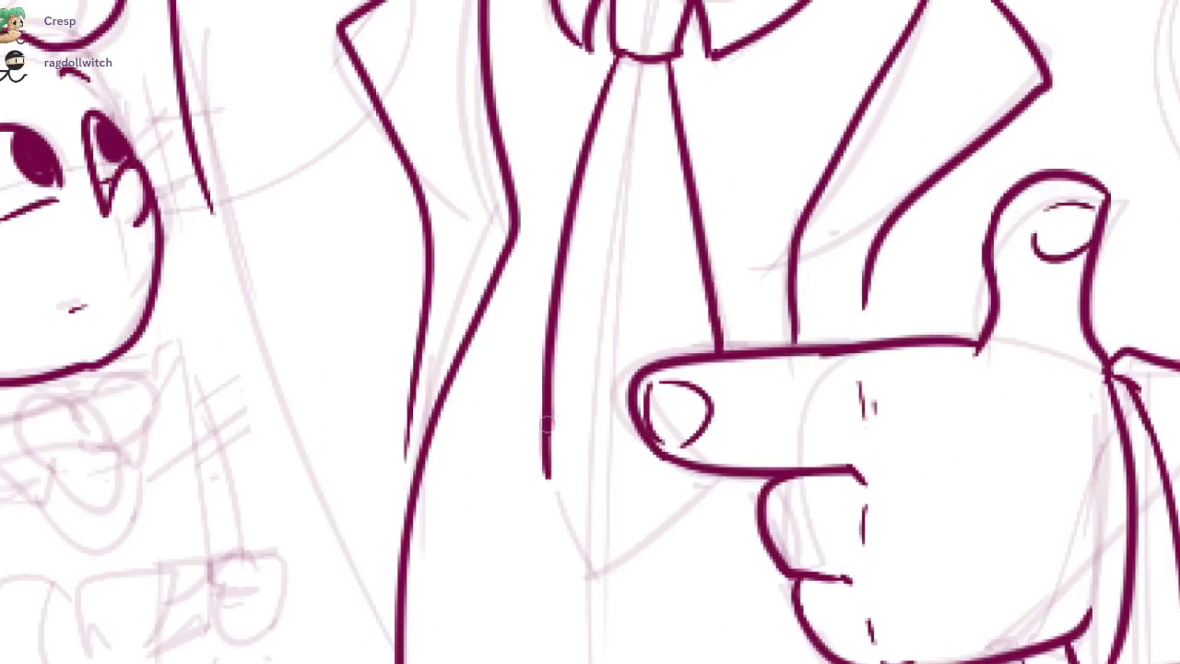
mouse_move(546, 420)
mouse_down()
mouse_move(623, 574)
mouse_move(719, 472)
mouse_up()
key(ctrl+z)
mouse_move(546, 466)
mouse_down()
mouse_move(612, 569)
mouse_move(723, 470)
mouse_up()
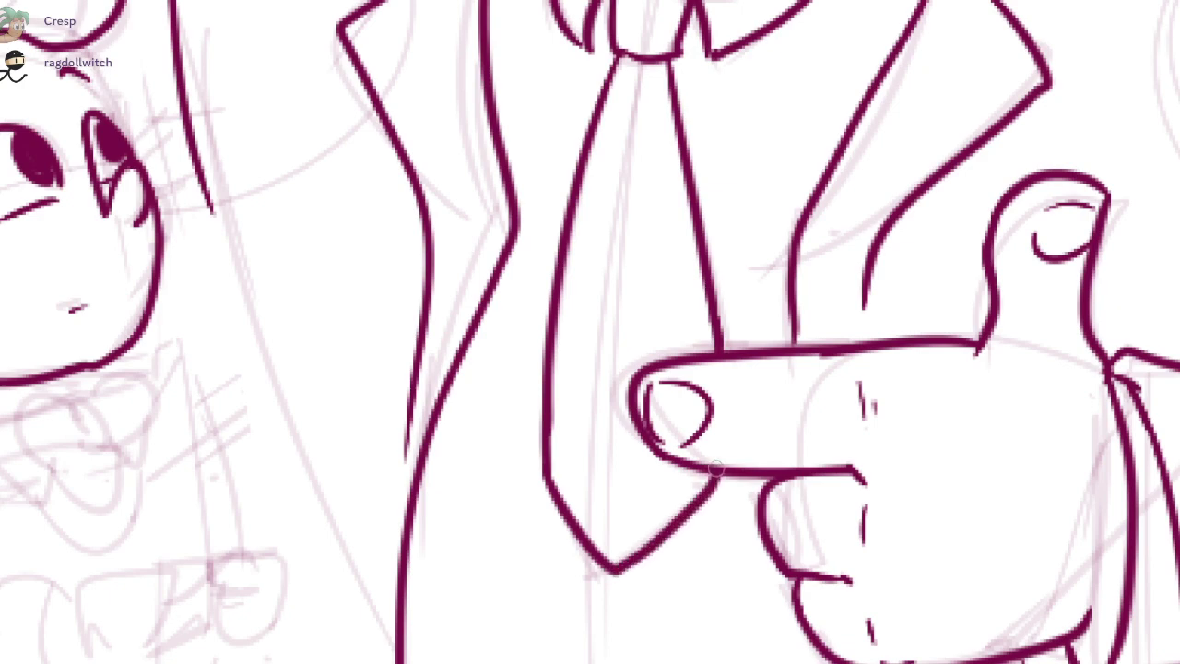
- Ink the large figure's jacket side and inner fold beside the smaller figure, closing the jacket front with a bottom hem
scroll(748, 482, down, 1)
scroll(756, 490, down, 3)
drag(522, 236, 594, 500)
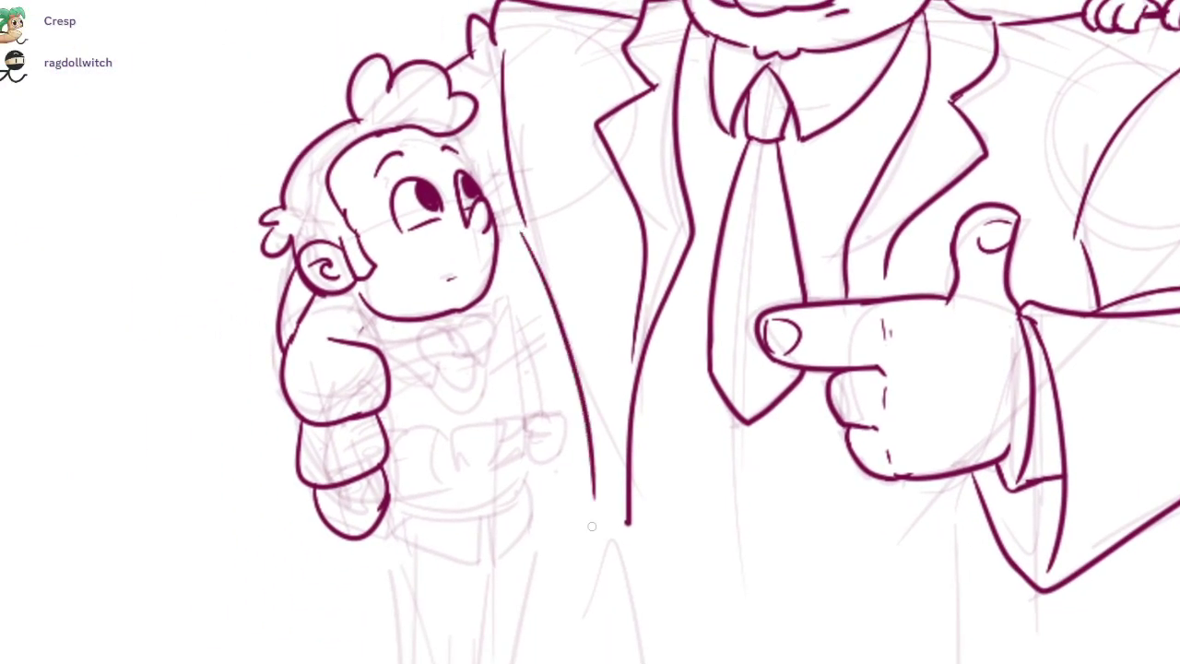
key(ctrl+z)
drag(530, 245, 562, 476)
key(ctrl+z)
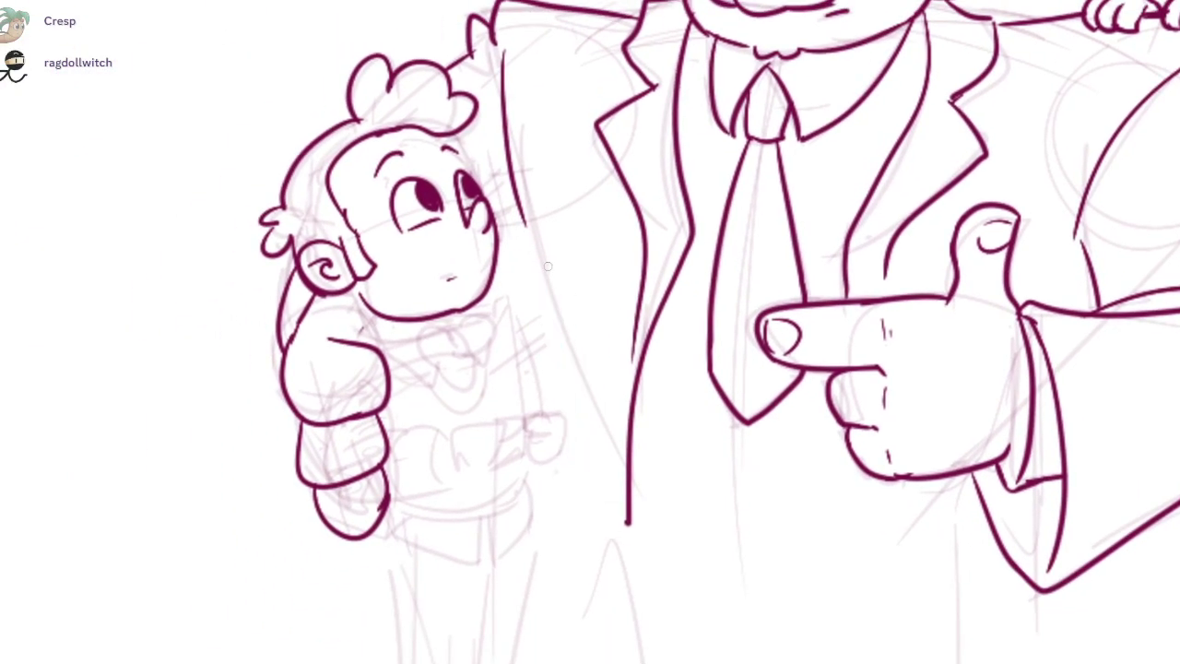
drag(530, 243, 564, 465)
key(ctrl+z)
drag(528, 238, 568, 513)
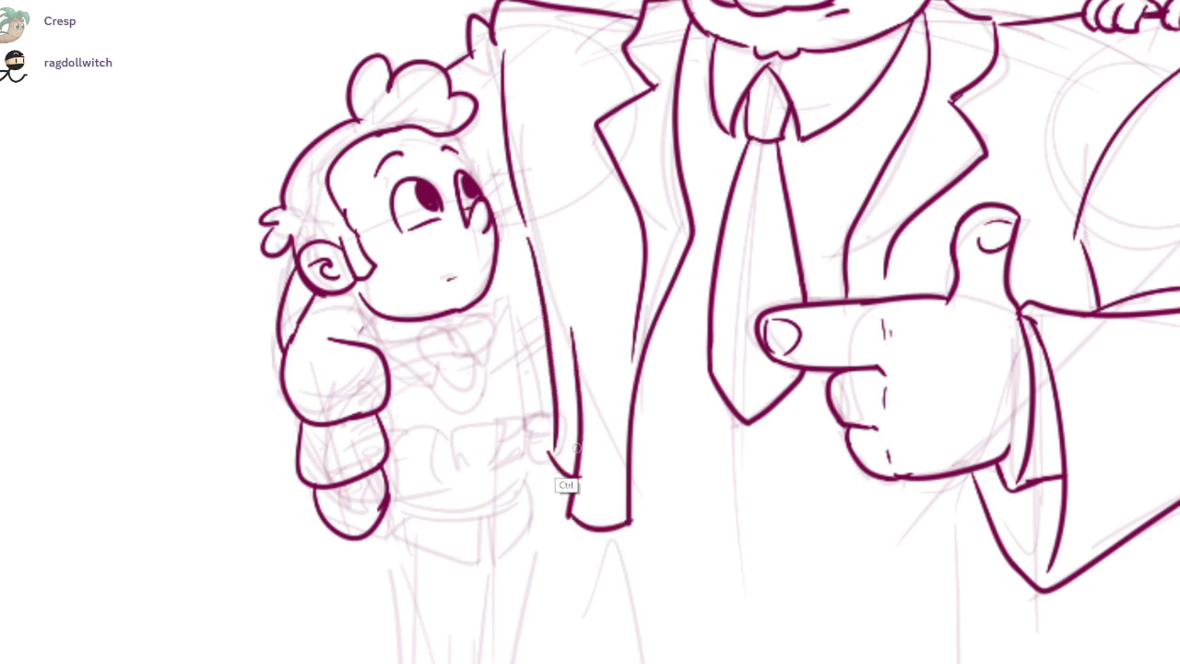
- Ink the smaller figure's bow tie beneath the chin, with two rounded loops and a central knot
scroll(573, 447, up, 2)
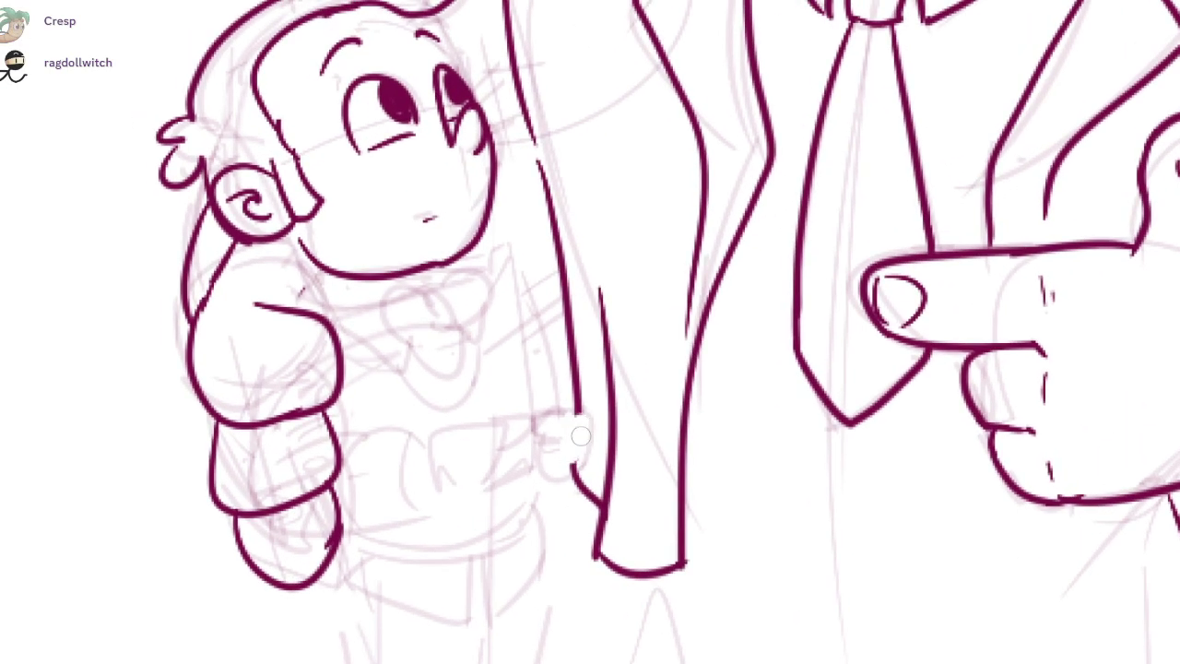
scroll(580, 436, up, 3)
mouse_move(509, 416)
mouse_down()
mouse_move(530, 472)
mouse_move(521, 455)
mouse_up()
drag(556, 385, 599, 381)
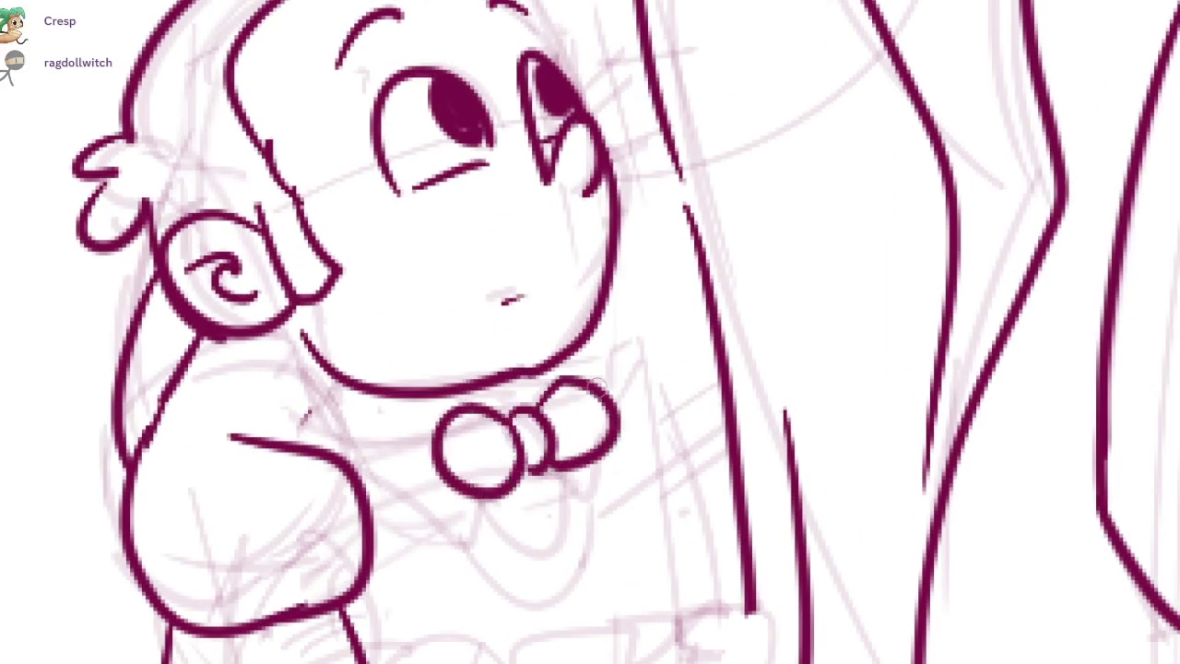
drag(487, 393, 628, 355)
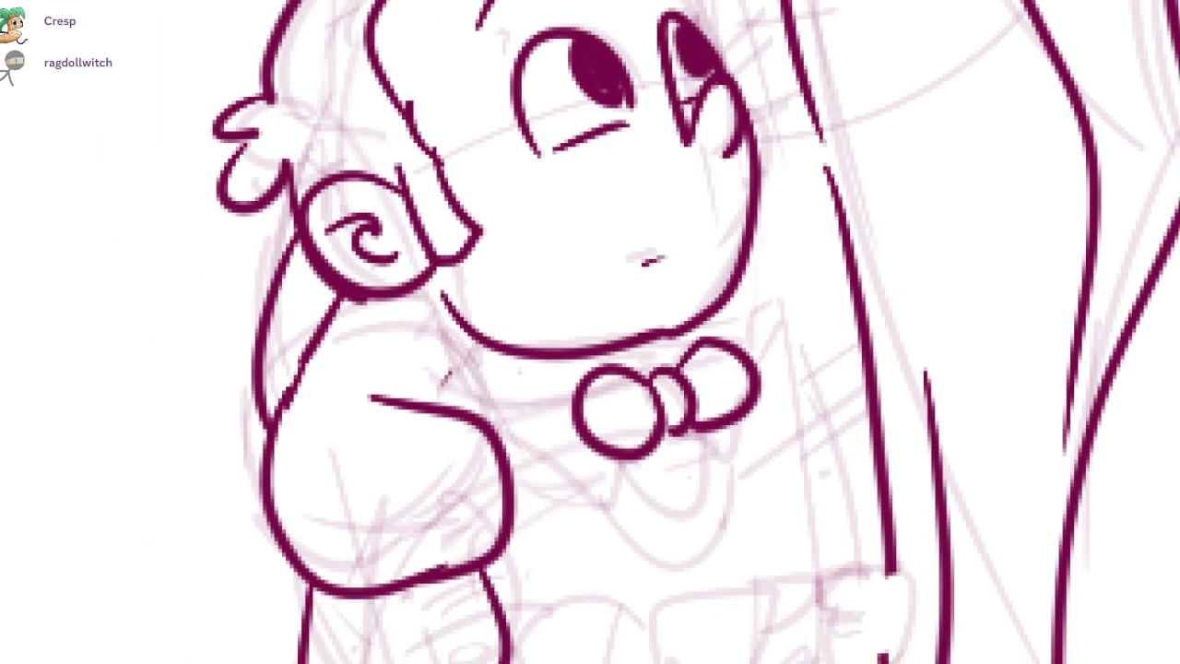
- Ink the smaller figure's neck and collar lines between the jaw and the bow tie
scroll(556, 378, down, 3)
mouse_move(522, 374)
mouse_down()
mouse_move(466, 348)
mouse_move(494, 372)
mouse_up()
key(ctrl+z)
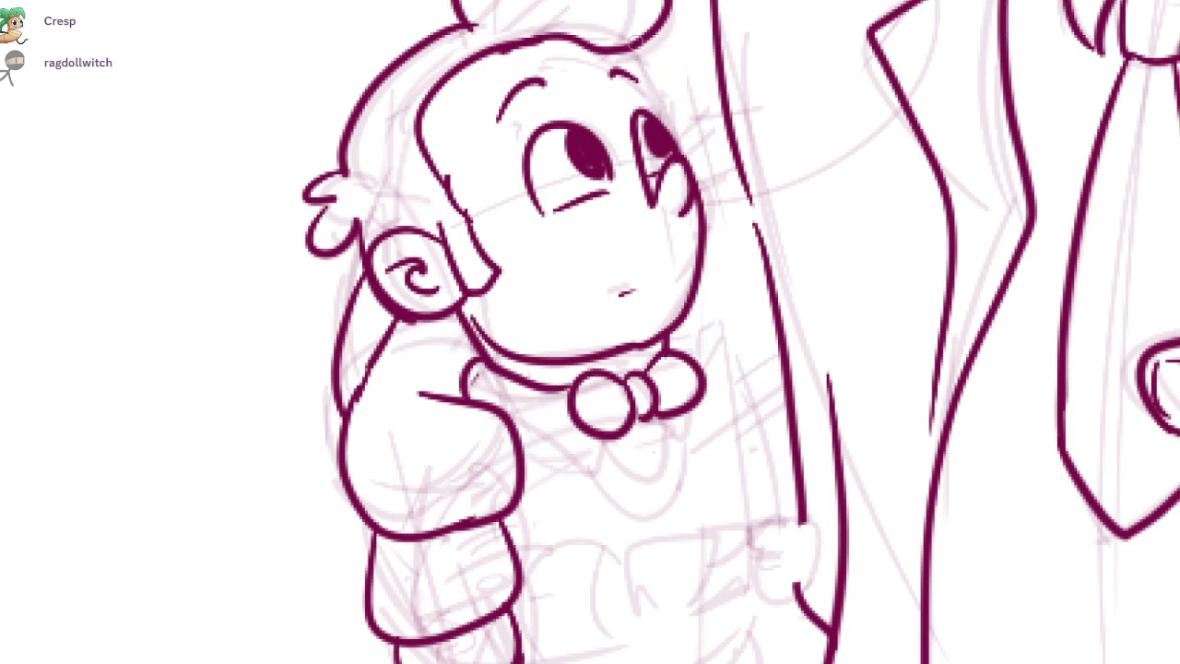
mouse_move(665, 97)
mouse_down()
mouse_move(703, 230)
mouse_move(681, 195)
mouse_up()
scroll(650, 220, up, 2)
key(ctrl+z)
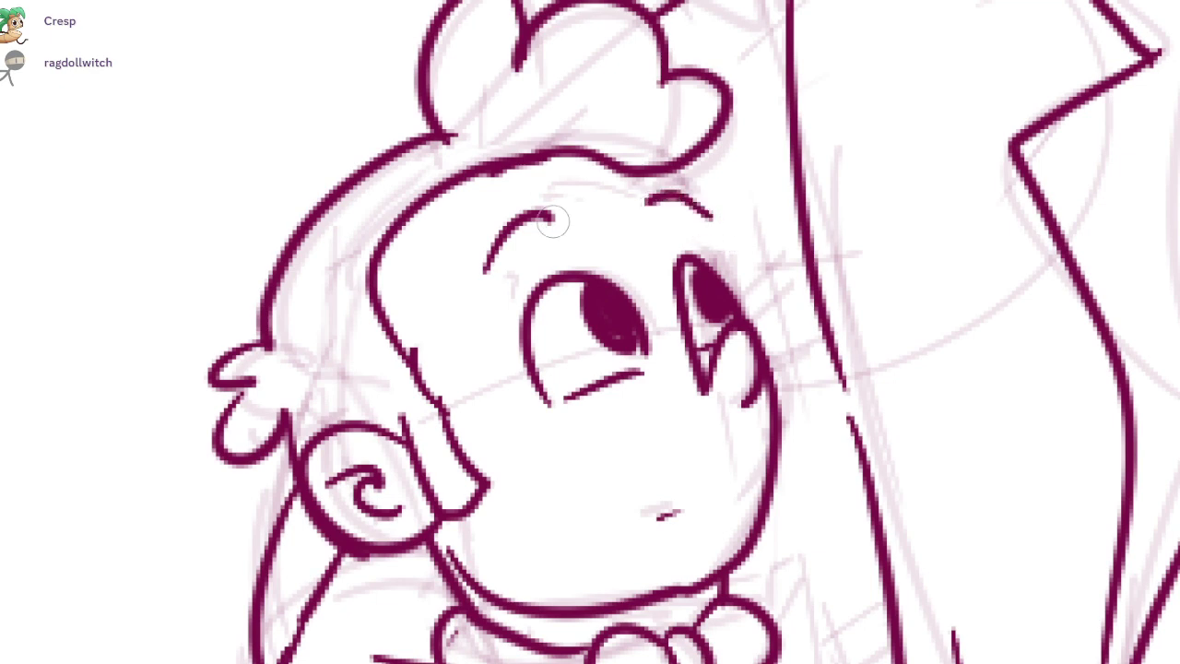
- Redraw the smaller figure's near eyebrow as a longer arc and ink the forehead contour from the hair to the far eye
key(ctrl+z)
drag(491, 256, 579, 202)
drag(684, 166, 727, 291)
key(ctrl+z)
drag(706, 207, 723, 281)
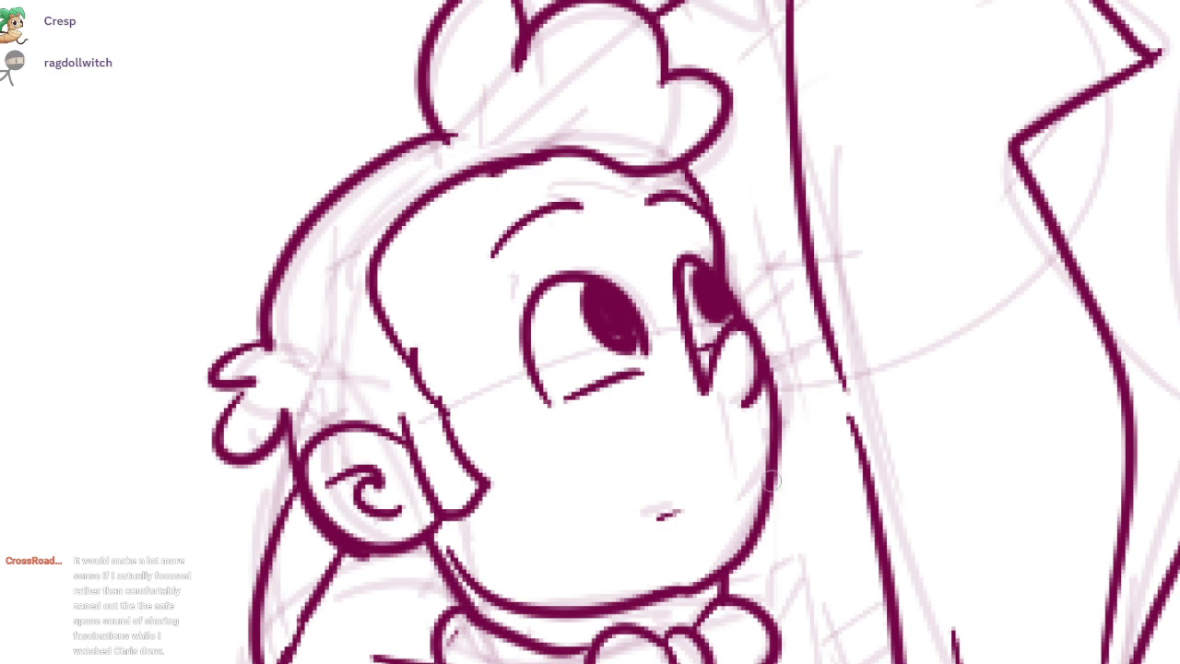
- Erase the smaller figure's cheek outline beside the nose and redraw it fuller down to the jaw
key(e)
drag(765, 330, 764, 458)
mouse_move(779, 375)
mouse_down()
mouse_move(765, 480)
mouse_move(725, 551)
mouse_up()
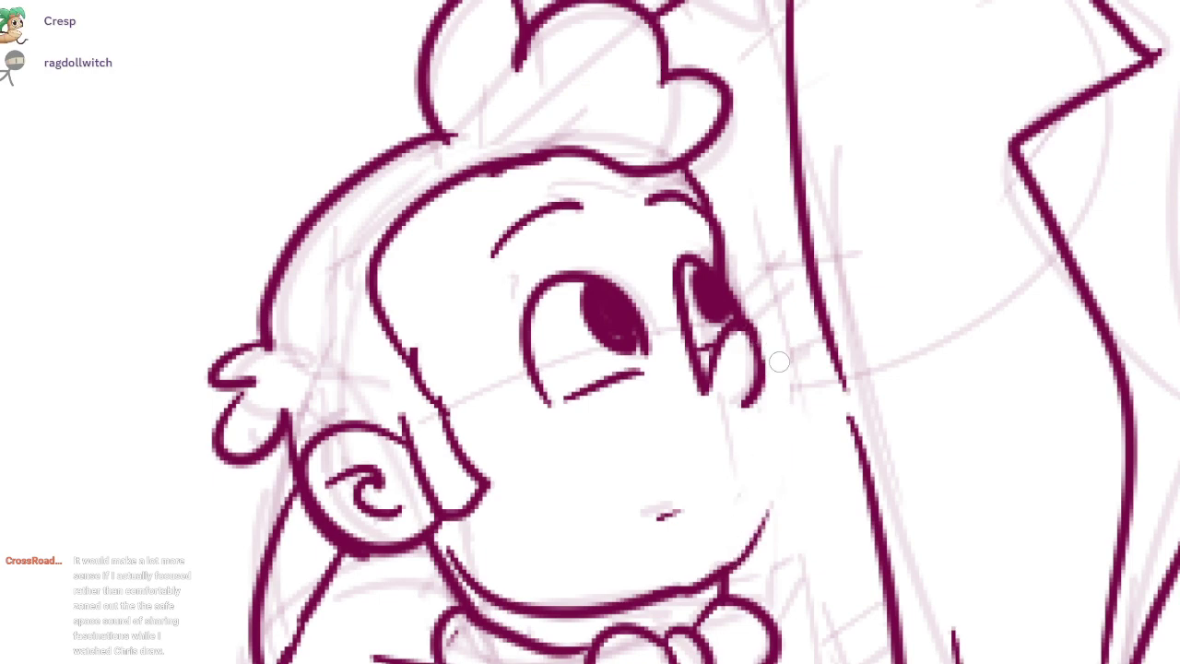
drag(756, 332, 747, 546)
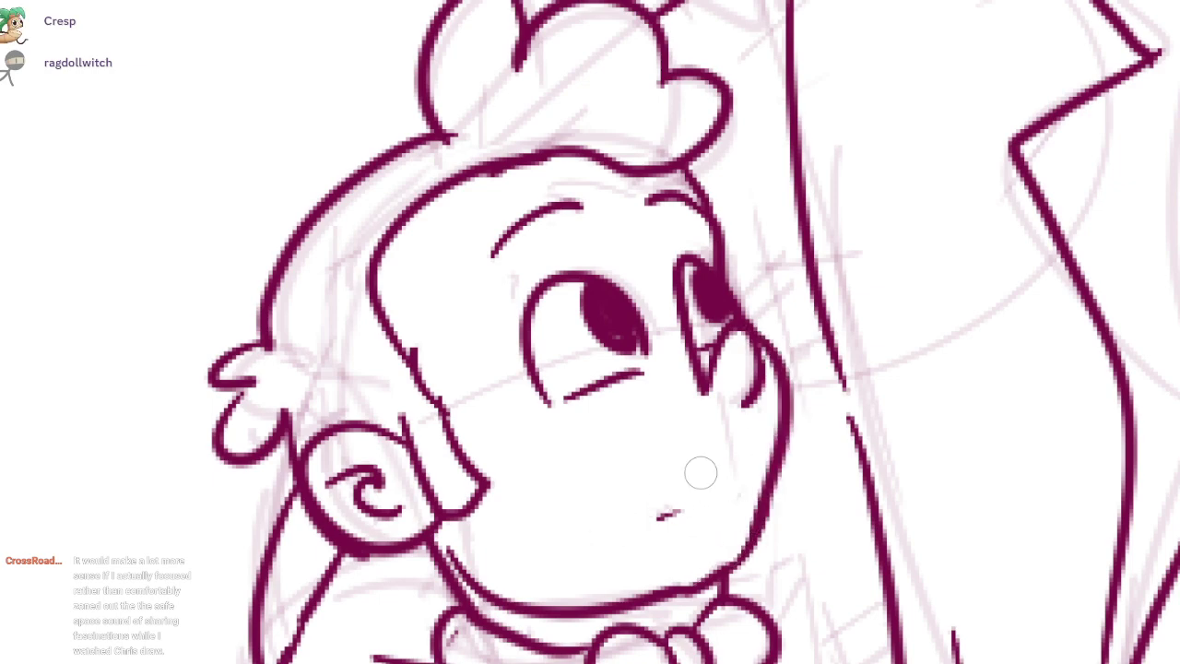
- Ink the smaller figure's pointed collar flap from the puffed sleeve to the near loop of the bow tie
scroll(751, 479, down, 4)
drag(780, 634, 607, 341)
scroll(606, 341, up, 4)
drag(606, 203, 653, 355)
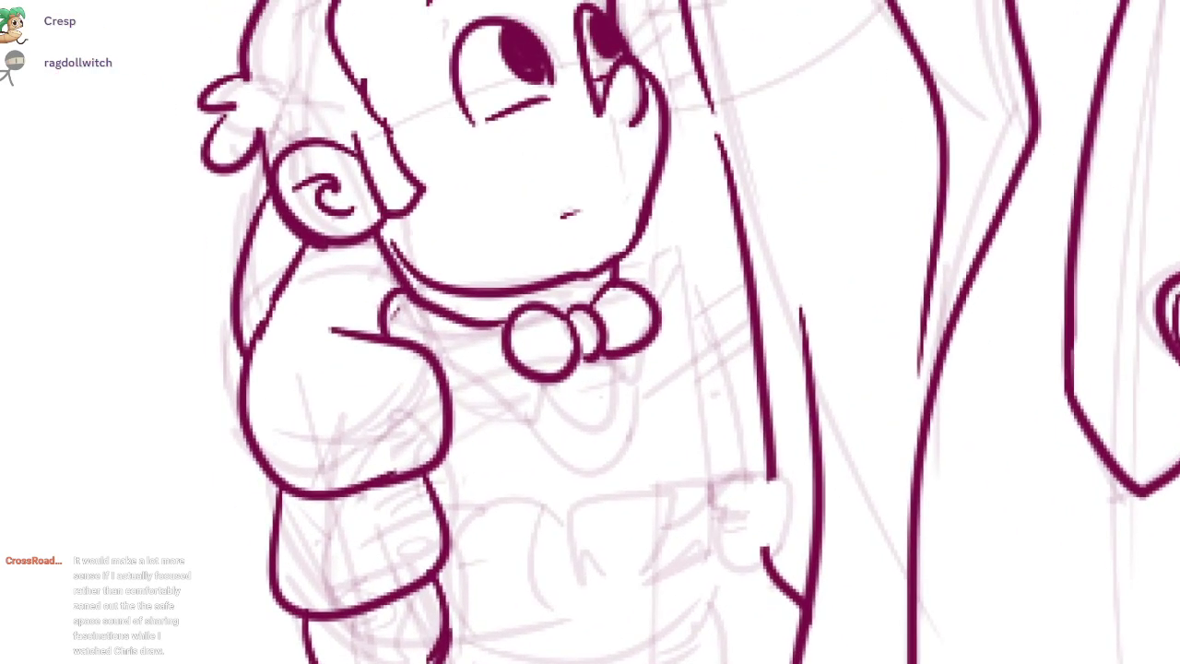
scroll(532, 389, up, 2)
drag(548, 383, 433, 398)
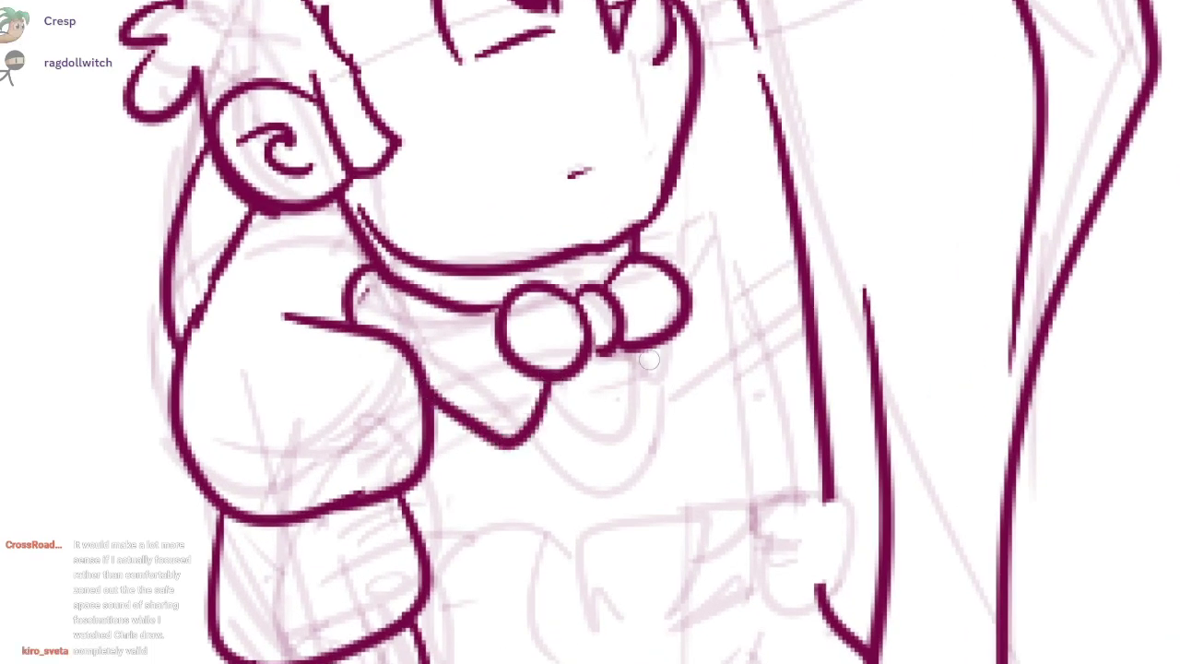
- Ink the smaller figure's far collar and shoulder and the layered, rounded folds hanging beneath the bow tie
drag(645, 353, 679, 330)
mouse_move(634, 241)
mouse_down()
mouse_move(653, 255)
mouse_move(708, 225)
mouse_move(733, 277)
mouse_up()
drag(719, 269, 723, 359)
mouse_move(546, 386)
mouse_down()
mouse_move(656, 426)
mouse_move(675, 379)
mouse_up()
mouse_move(551, 442)
mouse_down()
mouse_move(656, 481)
mouse_move(687, 383)
mouse_up()
- Ink the far side of the smaller figure's torso and the two curved edges of the waistband
scroll(590, 332, down, 2)
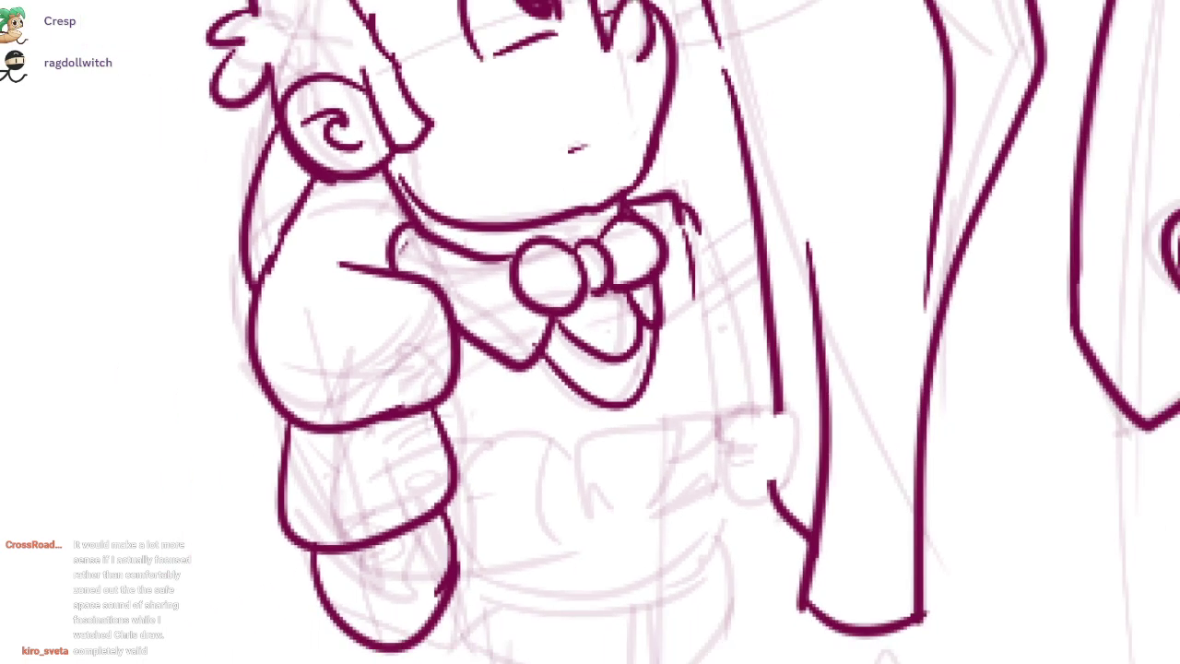
drag(692, 264, 723, 443)
mouse_move(689, 255)
mouse_down()
mouse_move(717, 439)
mouse_move(758, 371)
mouse_move(752, 459)
mouse_up()
mouse_move(519, 477)
mouse_down()
mouse_move(749, 455)
mouse_move(656, 527)
mouse_move(762, 455)
mouse_up()
mouse_move(756, 450)
mouse_down()
mouse_move(762, 470)
mouse_move(740, 502)
mouse_up()
drag(700, 507, 717, 446)
- Add short rib marks across the smaller figure's waistband
drag(563, 424, 564, 462)
drag(621, 433, 626, 459)
drag(670, 431, 685, 446)
mouse_move(731, 417)
mouse_down()
mouse_move(739, 434)
mouse_move(758, 419)
mouse_up()
drag(576, 428, 555, 431)
drag(693, 393, 700, 435)
- Ink the smaller figure's wavy-edged sleeve cuff across the waist, with short connecting lines to the near sleeve
scroll(641, 426, up, 2)
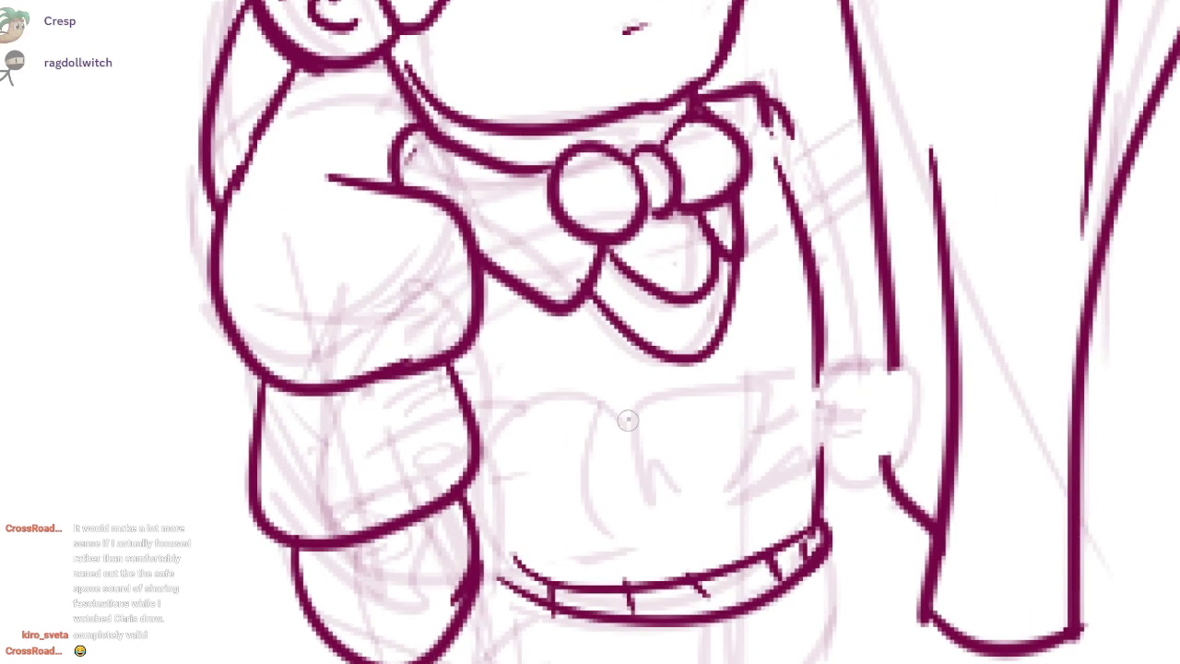
drag(586, 405, 494, 445)
drag(597, 477, 615, 541)
mouse_move(651, 511)
mouse_down()
mouse_move(636, 571)
mouse_move(496, 529)
mouse_up()
drag(497, 449, 496, 539)
key(ctrl+z)
key(ctrl+z)
drag(496, 446, 649, 546)
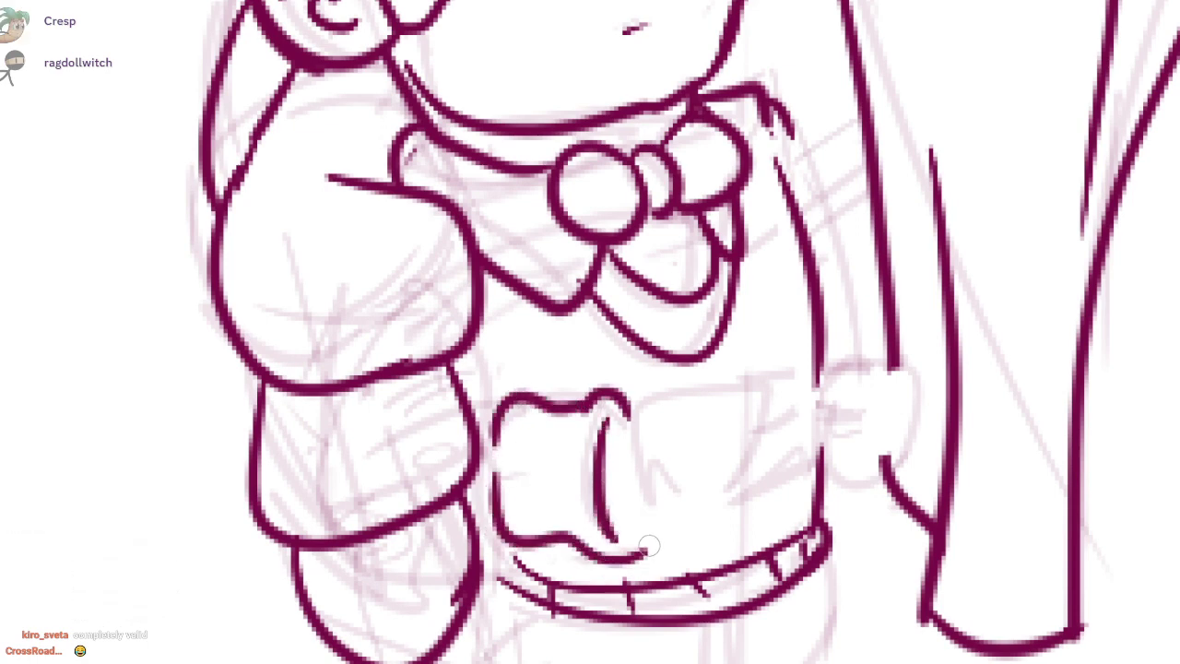
drag(496, 509, 466, 506)
drag(497, 396, 478, 396)
- Ink the smaller figure's hand emerging from the cuff with its fingers extended across the torso
drag(733, 385, 698, 398)
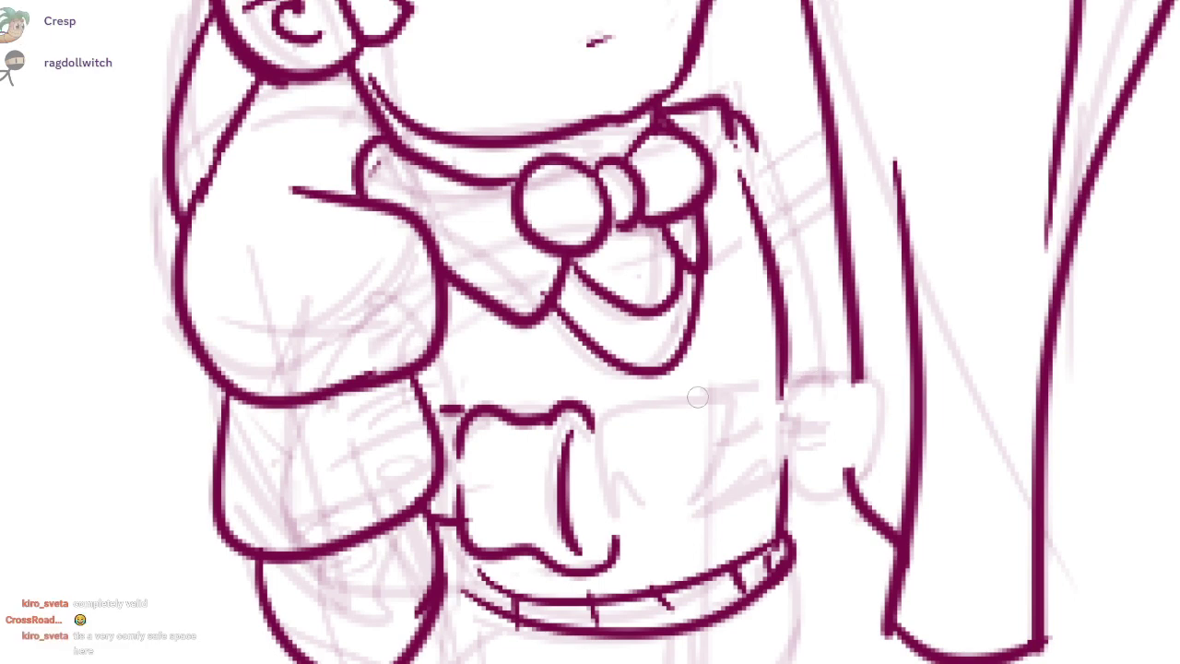
scroll(615, 434, up, 1)
mouse_move(569, 428)
mouse_down()
mouse_move(685, 387)
mouse_move(815, 379)
mouse_up()
mouse_move(795, 417)
mouse_down()
mouse_move(814, 400)
mouse_move(749, 440)
mouse_move(723, 507)
mouse_move(678, 527)
mouse_move(629, 528)
mouse_move(565, 503)
mouse_up()
drag(680, 482, 658, 457)
drag(609, 508, 600, 544)
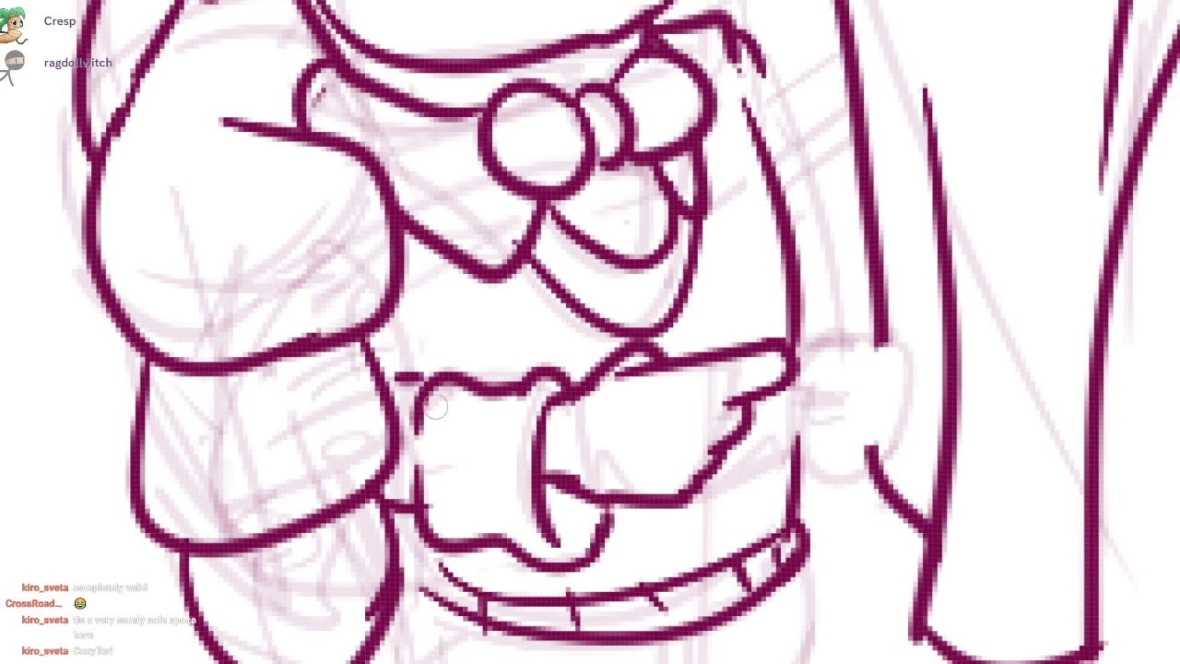
- Add inner fold lines and a wavy lower edge to the smaller figure's sleeve cuff
drag(421, 416, 546, 419)
drag(417, 481, 518, 478)
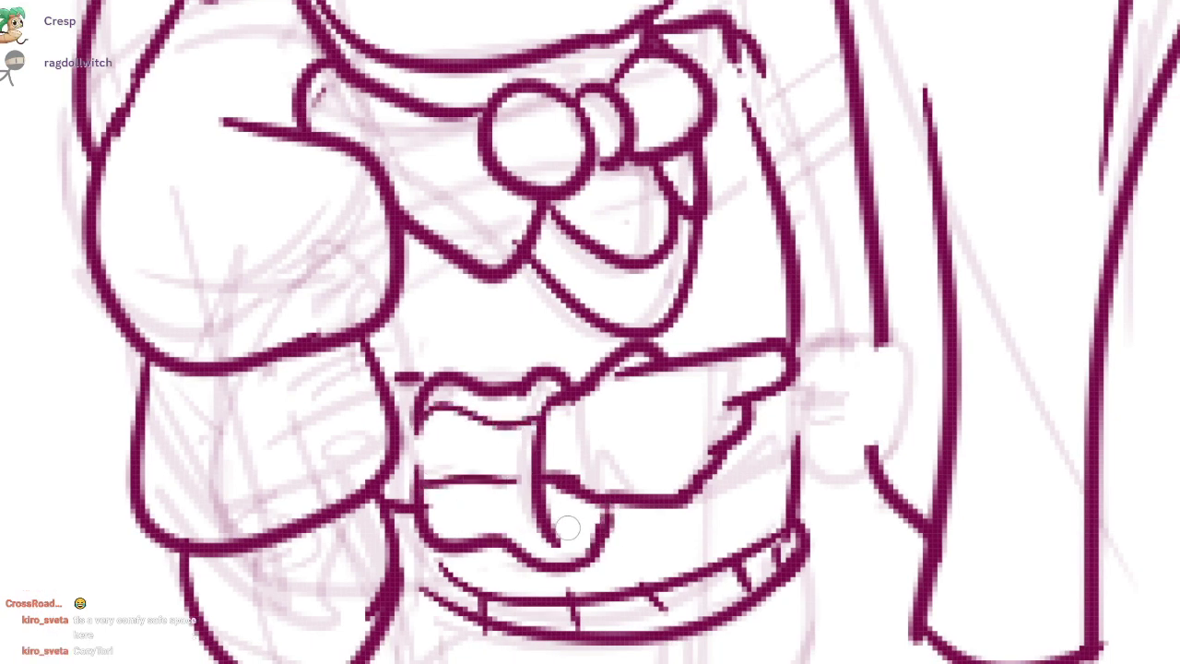
drag(566, 527, 539, 559)
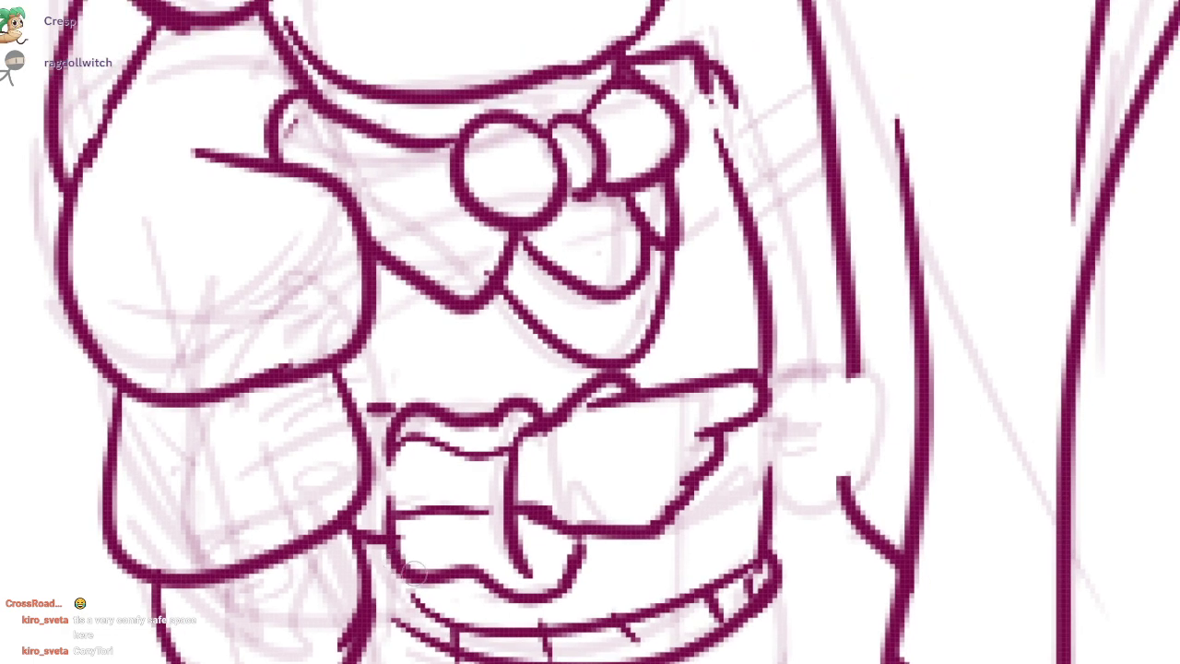
drag(413, 573, 527, 575)
drag(624, 566, 563, 575)
- Ink and rework the outline of the smaller figure's far hand, from the torso edge round to the large figure's jacket
mouse_move(786, 387)
mouse_down()
mouse_move(708, 388)
mouse_move(784, 440)
mouse_move(799, 411)
mouse_up()
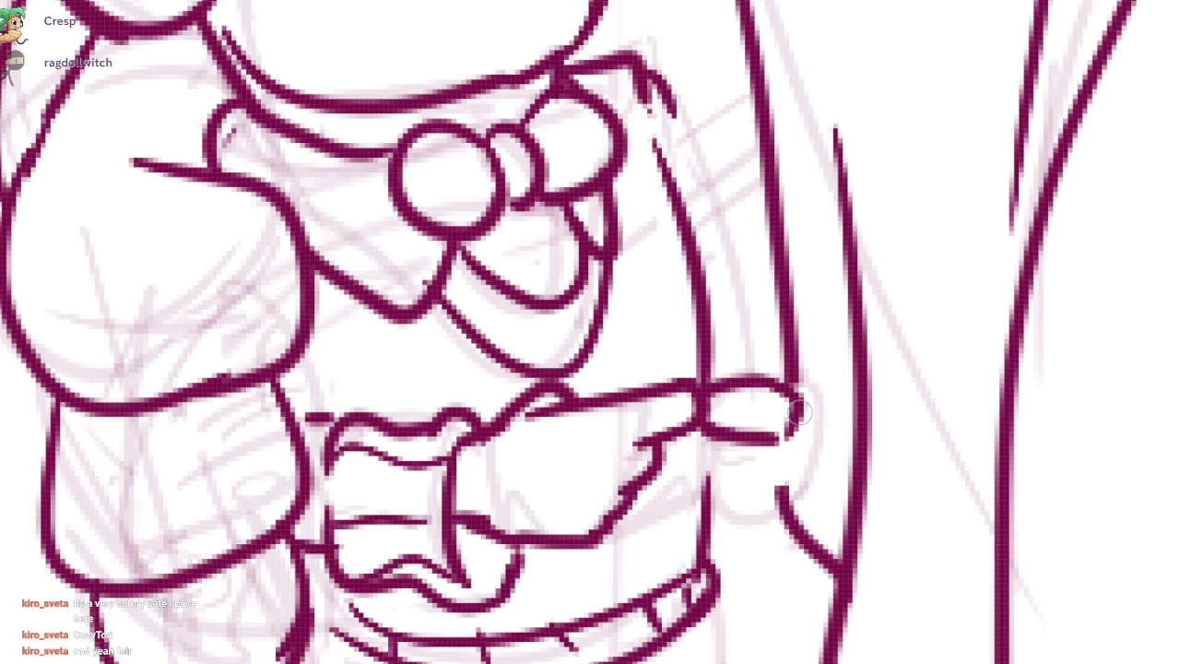
mouse_move(707, 428)
mouse_down()
mouse_move(736, 442)
mouse_move(730, 399)
mouse_move(783, 376)
mouse_up()
drag(742, 421, 706, 419)
drag(781, 416, 741, 419)
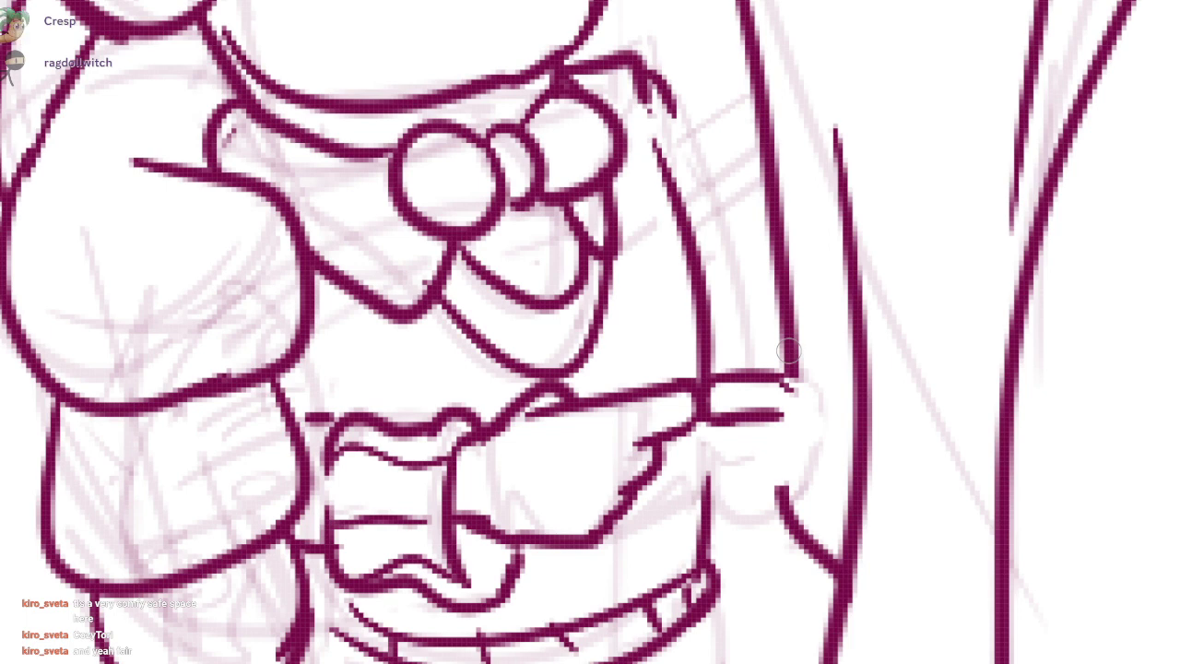
mouse_move(728, 398)
mouse_down()
mouse_move(804, 390)
mouse_move(745, 385)
mouse_up()
drag(749, 408, 804, 379)
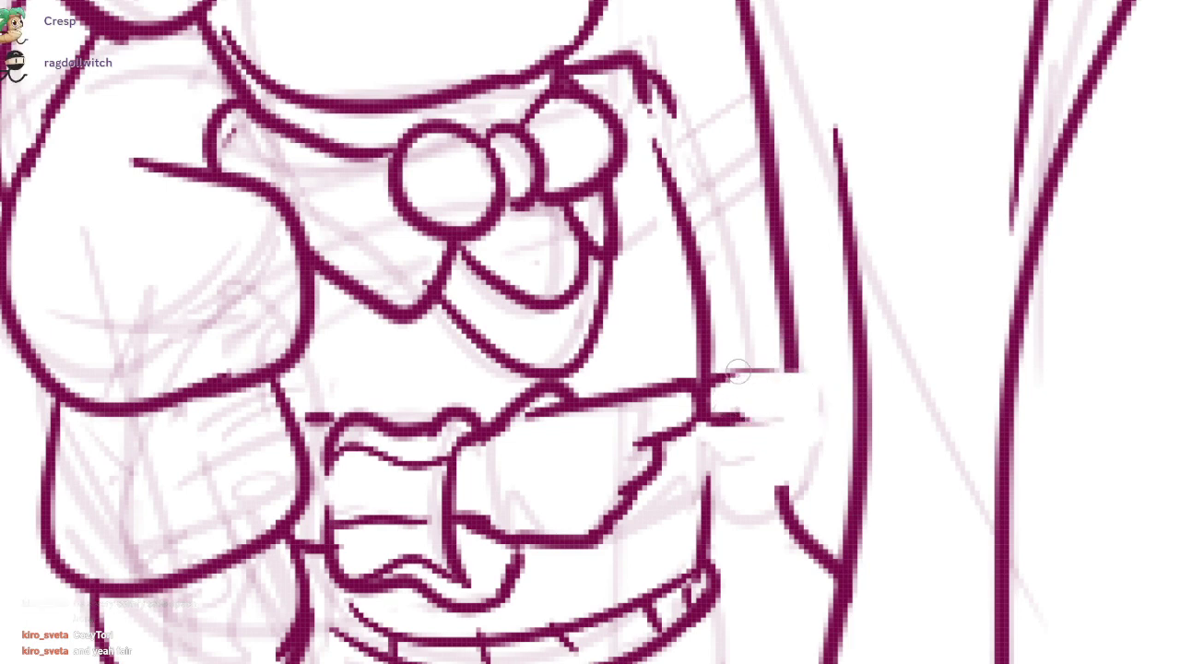
drag(715, 379, 781, 370)
drag(743, 422, 774, 418)
drag(781, 370, 810, 439)
drag(784, 488, 808, 444)
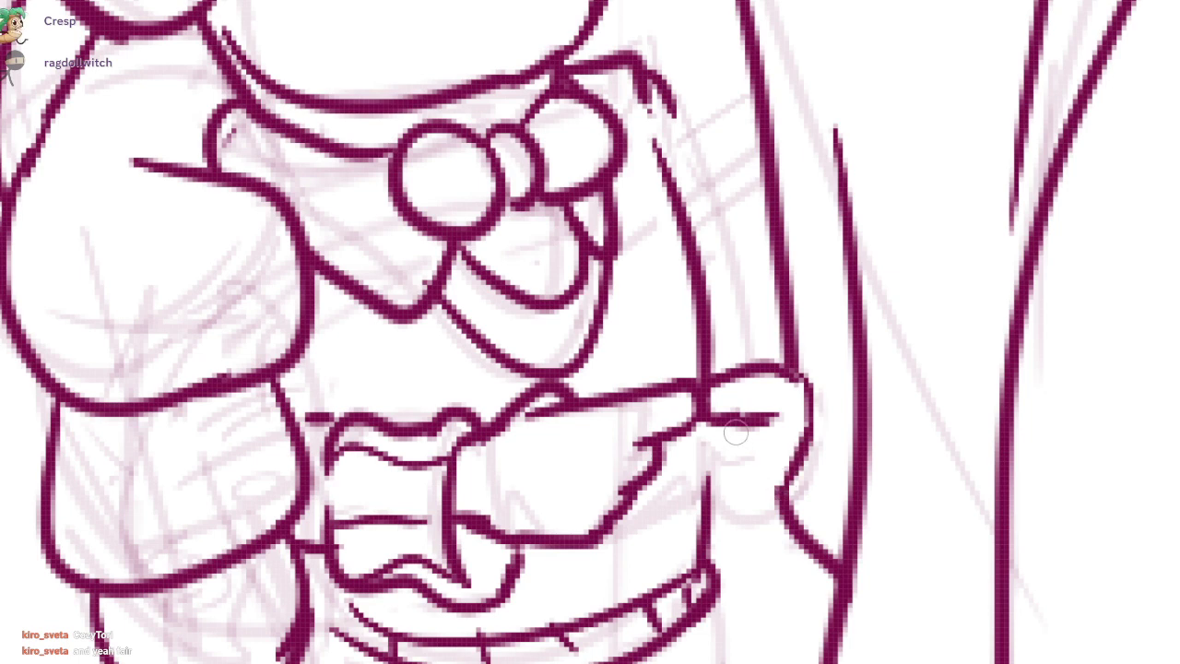
- Ink the curled fingers inside the smaller figure's far hand
drag(735, 426, 770, 455)
drag(739, 459, 767, 470)
key(ctrl+z)
key(ctrl+z)
mouse_move(736, 425)
mouse_down()
mouse_move(794, 458)
mouse_move(785, 482)
mouse_up()
drag(708, 407, 707, 534)
drag(718, 440, 699, 487)
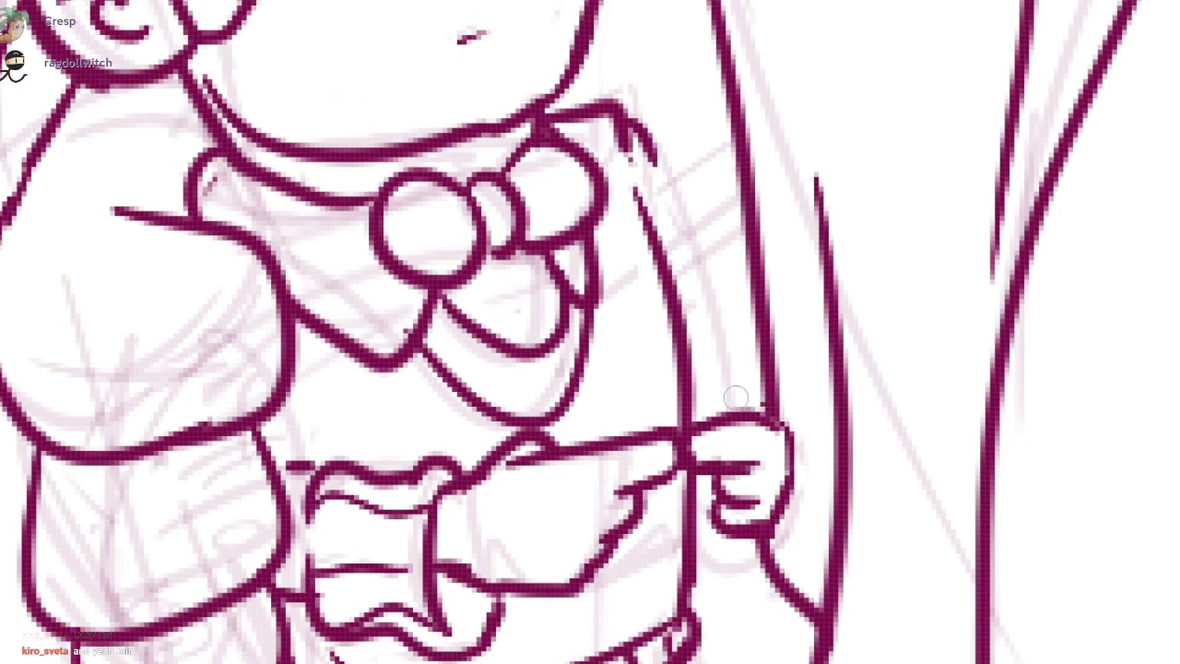
drag(736, 398, 699, 421)
key(ctrl+z)
drag(772, 413, 716, 410)
key(ctrl+z)
key(ctrl+z)
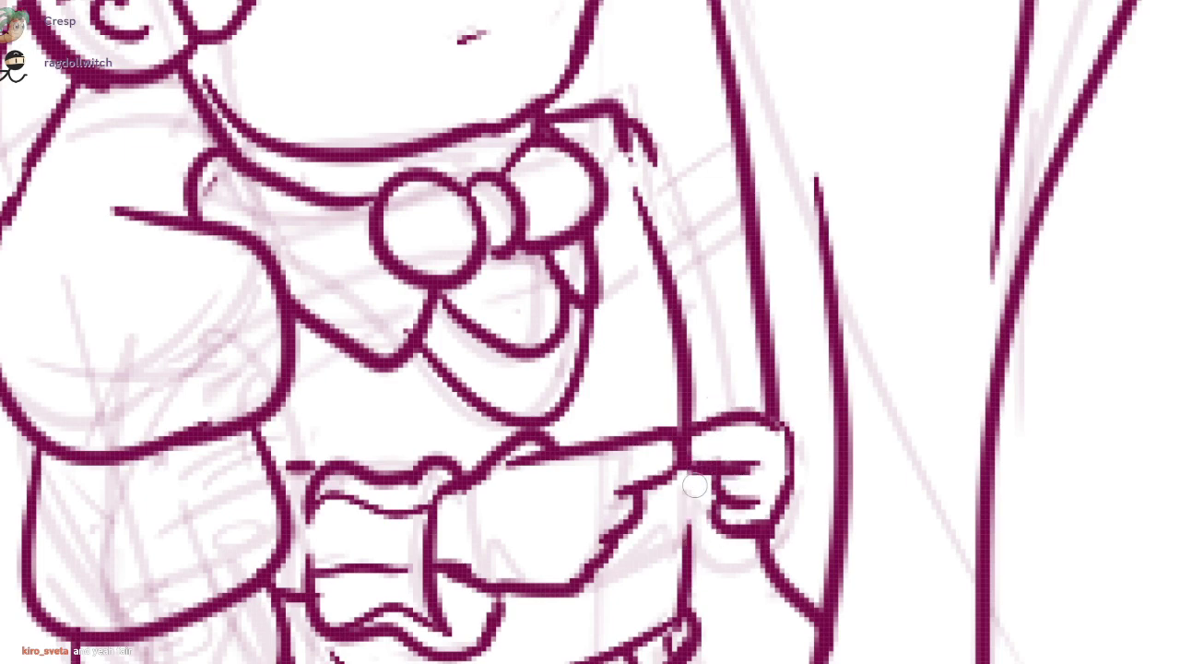
- Close the gap in the smaller figure's torso side line below the pointing hand and tidy the adjoining fingers
drag(695, 474, 705, 499)
drag(715, 412, 763, 411)
key(ctrl+z)
drag(687, 480, 686, 566)
mouse_move(703, 604)
mouse_down()
mouse_move(721, 442)
mouse_move(442, 526)
mouse_move(736, 472)
mouse_up()
- Replace the smaller figure's waistband with a wider band of two curved edges and a bumpy far end
scroll(728, 444, down, 1)
drag(370, 499, 732, 501)
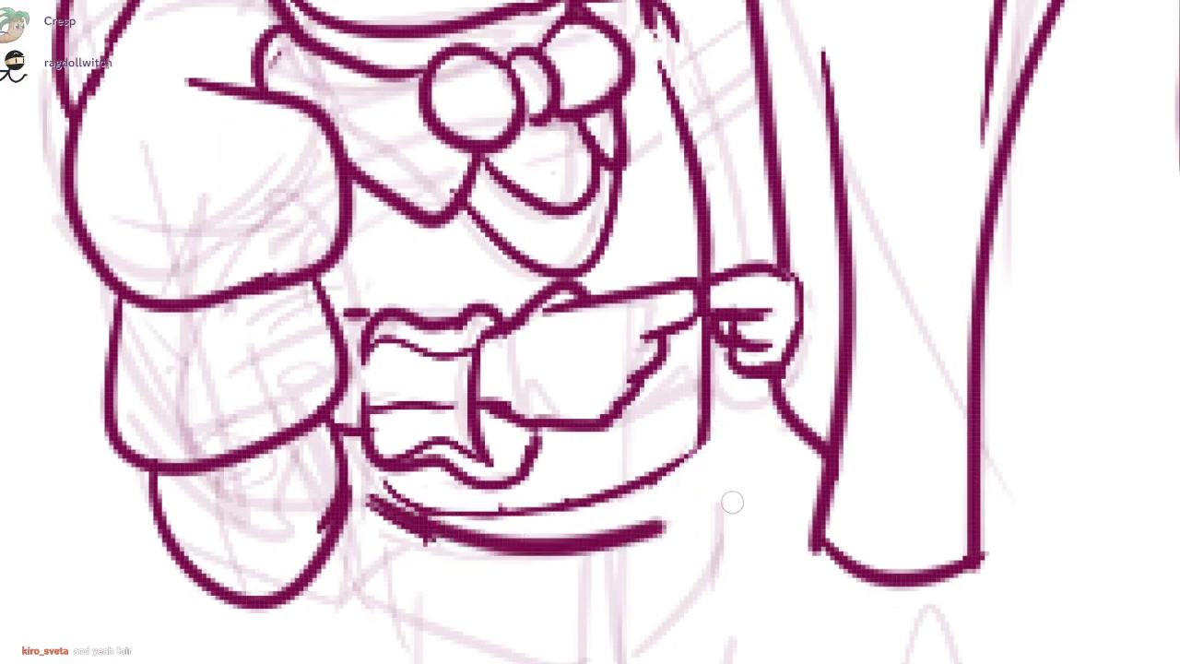
key(ctrl+z)
mouse_move(373, 496)
mouse_down()
mouse_move(764, 501)
mouse_move(719, 461)
mouse_up()
mouse_move(369, 473)
mouse_down()
mouse_move(702, 452)
mouse_move(727, 479)
mouse_move(667, 537)
mouse_up()
drag(337, 522, 710, 524)
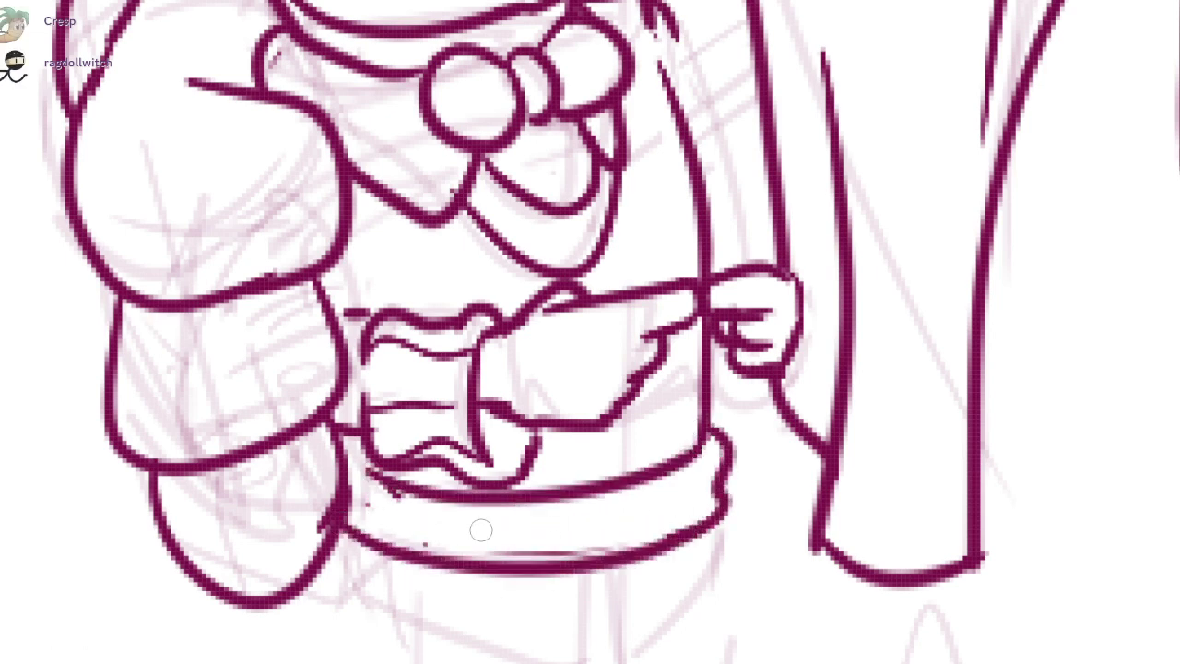
- Ink spaced curved rib lines across the smaller figure's widened waistband
mouse_move(396, 486)
mouse_down()
mouse_move(400, 553)
mouse_move(410, 558)
mouse_up()
key(ctrl+z)
drag(470, 502, 481, 547)
drag(574, 503, 565, 552)
key(ctrl+z)
drag(658, 477, 665, 532)
drag(696, 460, 703, 504)
drag(703, 516, 714, 484)
- Ink two pointed garment tails hanging below the smaller figure's waistband
scroll(706, 502, down, 2)
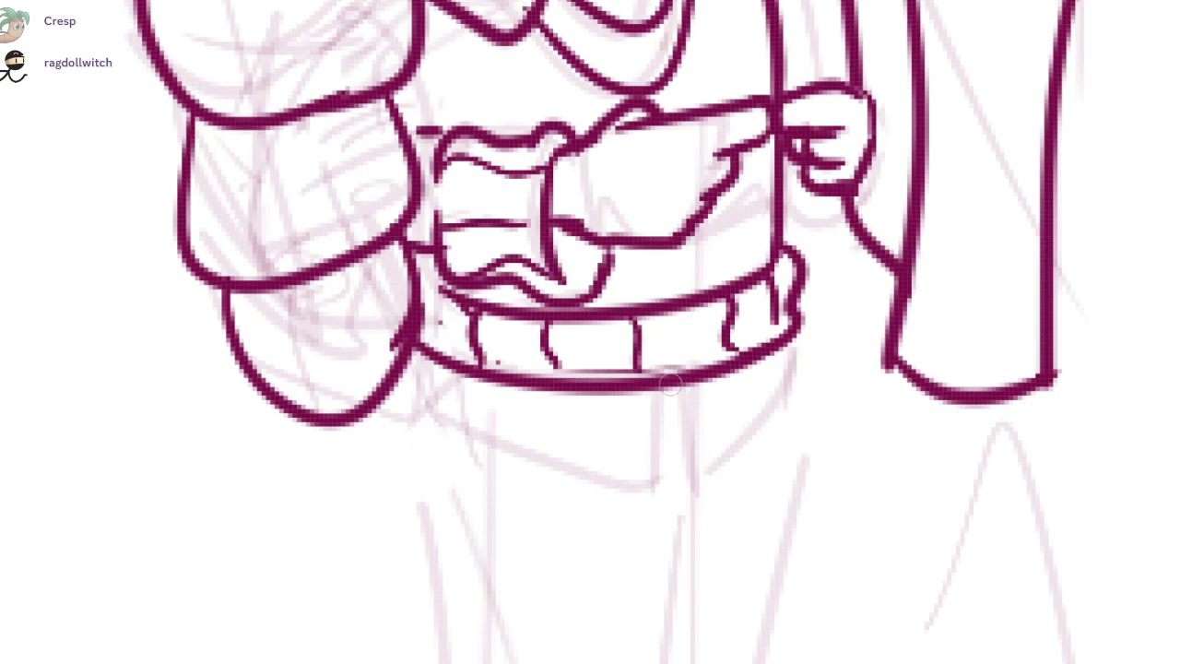
mouse_move(668, 385)
mouse_down()
mouse_move(424, 410)
mouse_move(398, 368)
mouse_up()
mouse_move(700, 386)
mouse_down()
mouse_move(706, 402)
mouse_move(784, 336)
mouse_up()
- Ink the smaller figure's long trouser legs below the pointed tails, redrawing the near outer edge farther out
scroll(857, 369, down, 3)
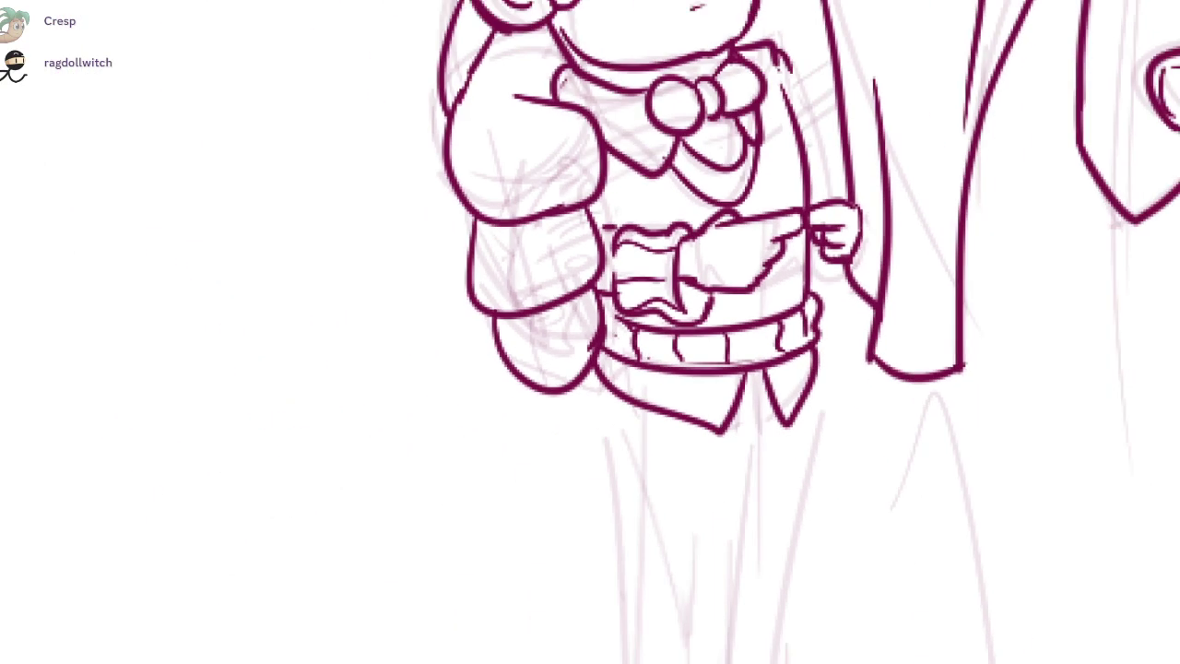
drag(762, 409, 701, 385)
mouse_move(716, 446)
mouse_down()
mouse_move(762, 264)
mouse_move(711, 618)
mouse_up()
drag(593, 184, 610, 612)
scroll(611, 612, down, 5)
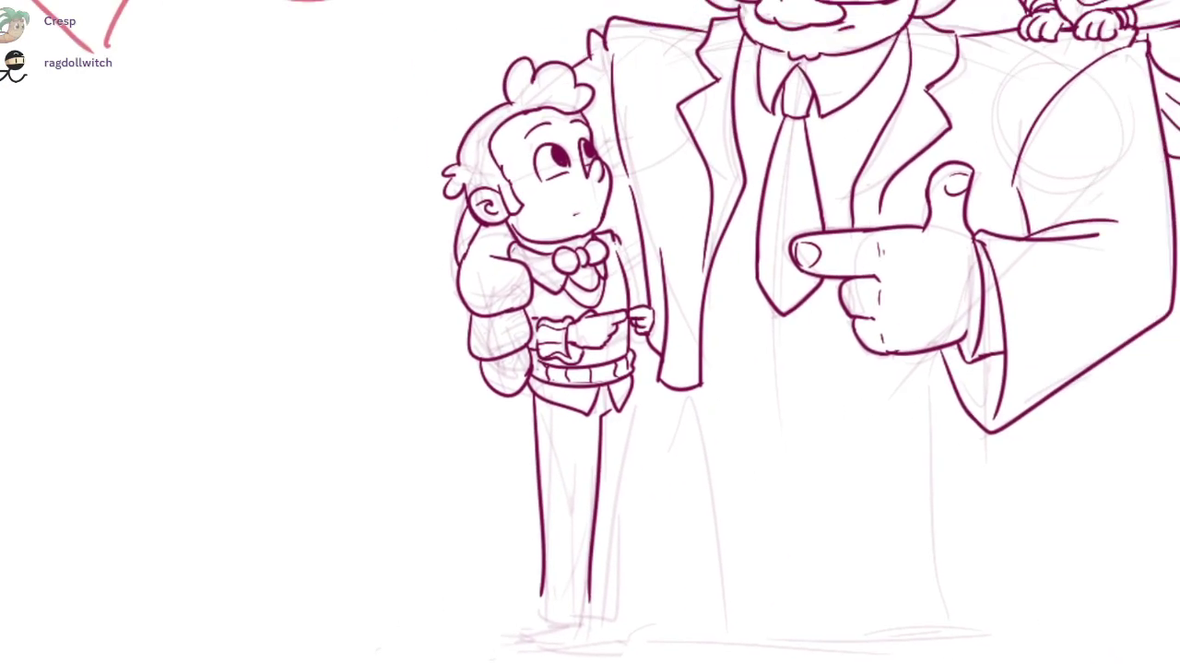
scroll(564, 500, up, 2)
key(ctrl+z)
drag(517, 369, 530, 635)
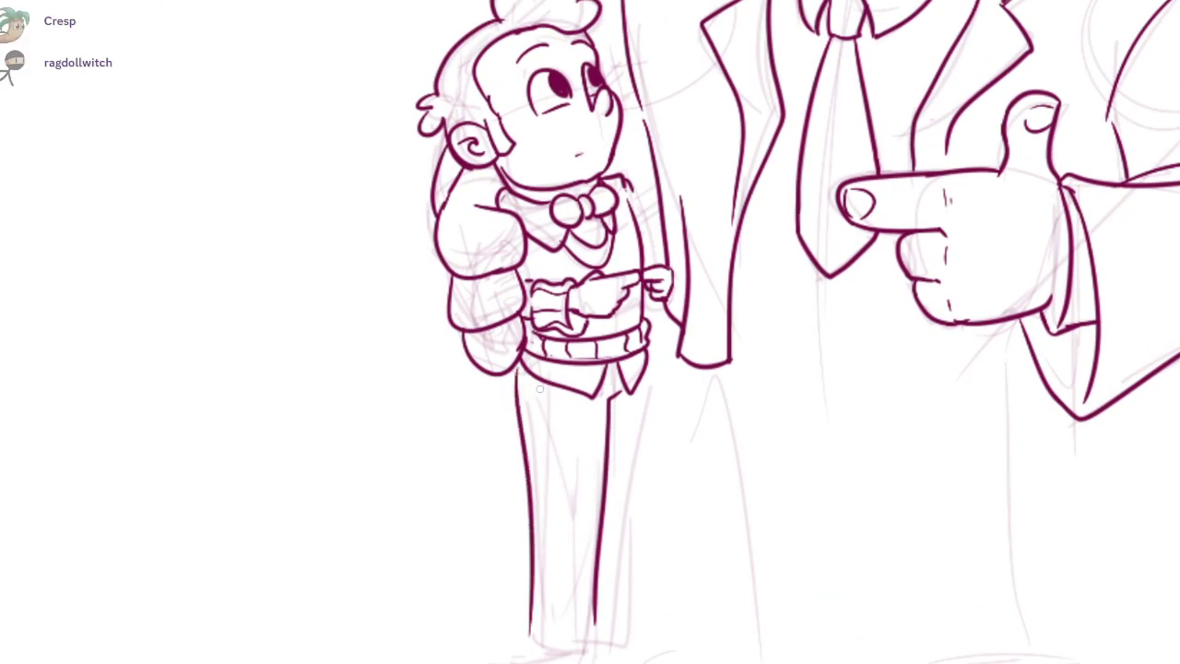
drag(651, 371, 613, 635)
drag(637, 589, 678, 504)
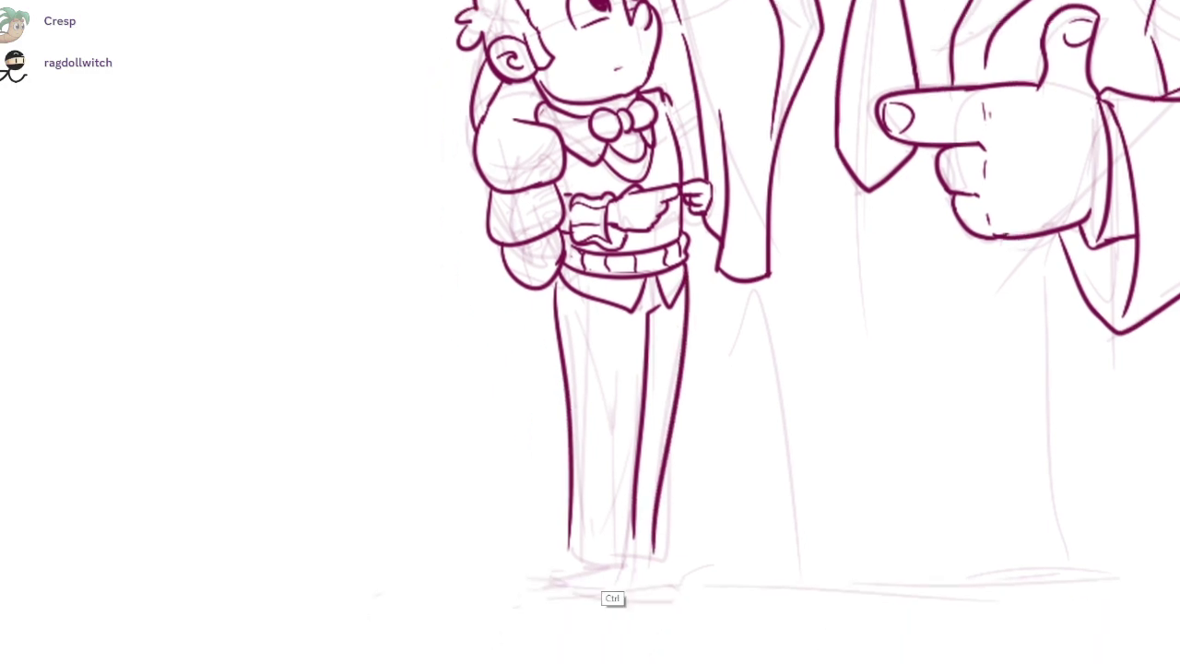
scroll(614, 595, up, 2)
scroll(590, 332, down, 1)
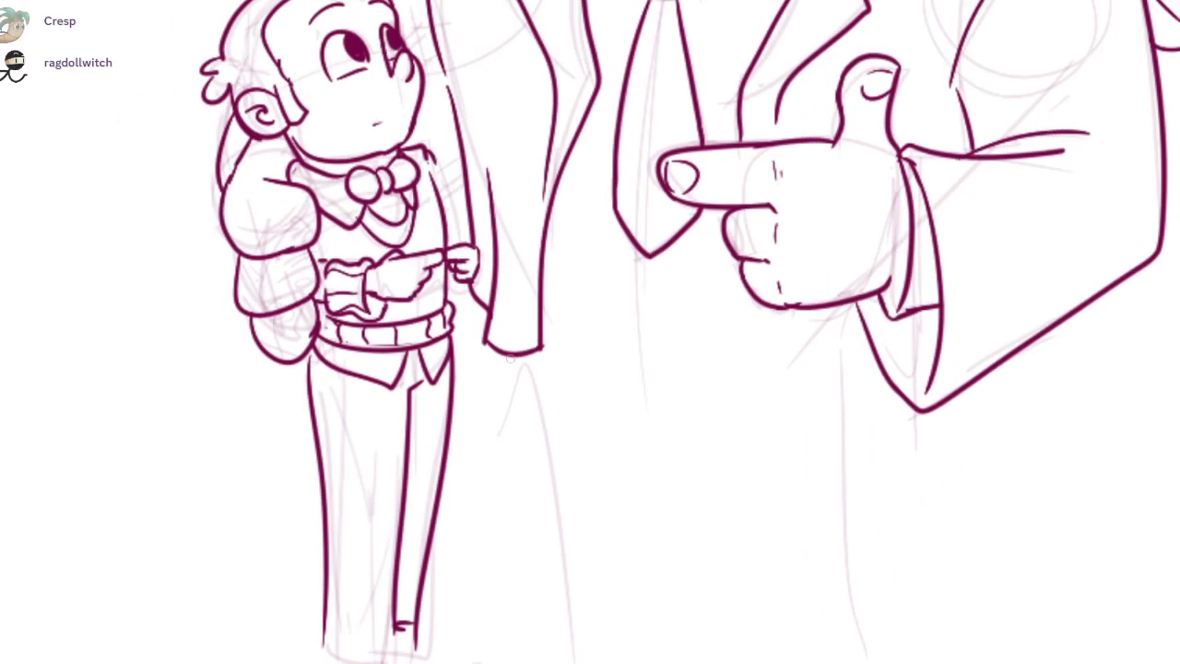
- Ink the outer sides of the large figure's trousers below the jacket and sleeve, with short hem starts
drag(506, 353, 556, 613)
scroll(859, 440, down, 2)
scroll(859, 440, up, 1)
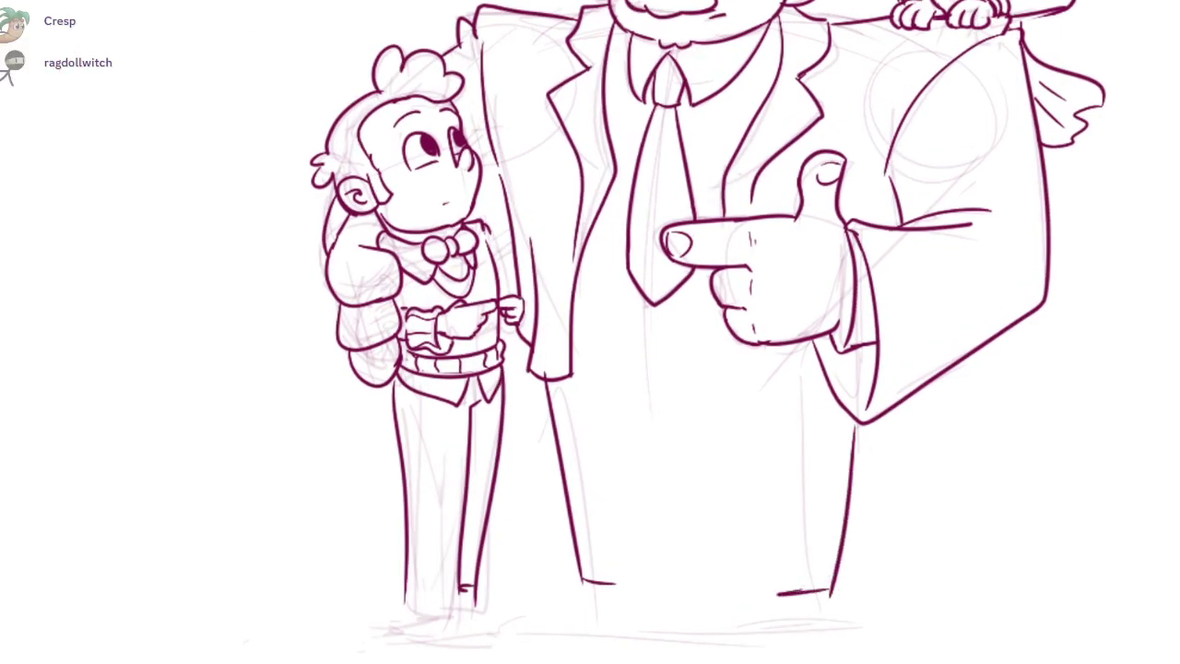
- Ink the large figure's belt lines between the jacket and necktie, and the trouser fly below the tie tip
scroll(604, 304, up, 1)
scroll(561, 255, up, 2)
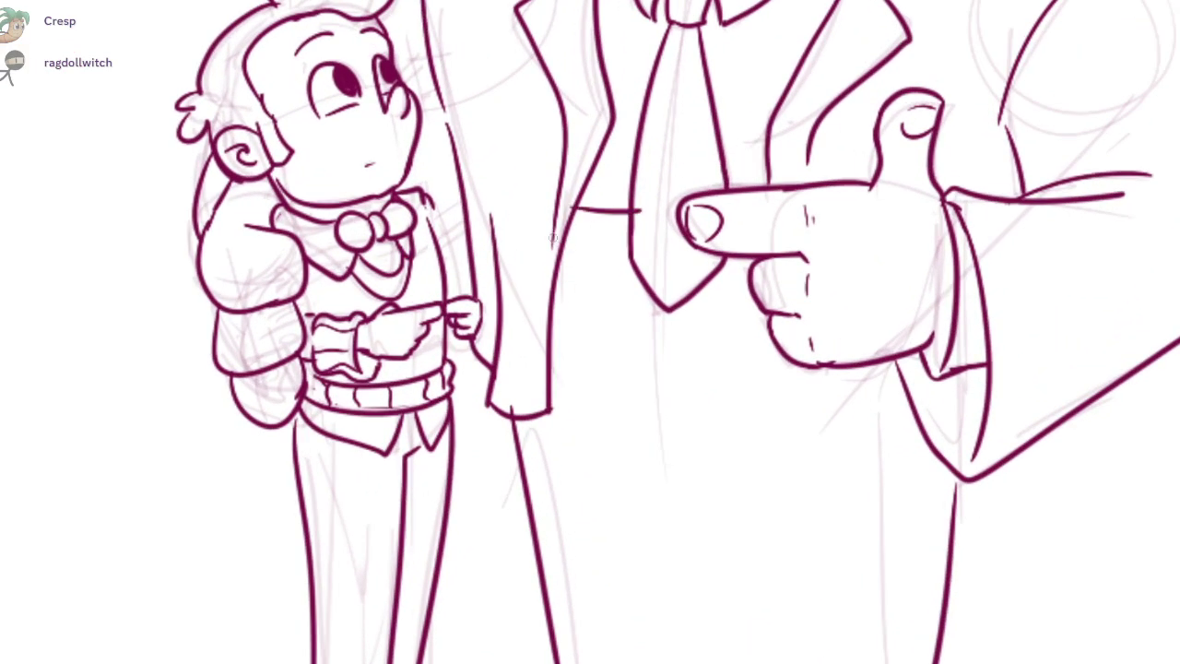
key(ctrl+z)
drag(572, 225, 631, 225)
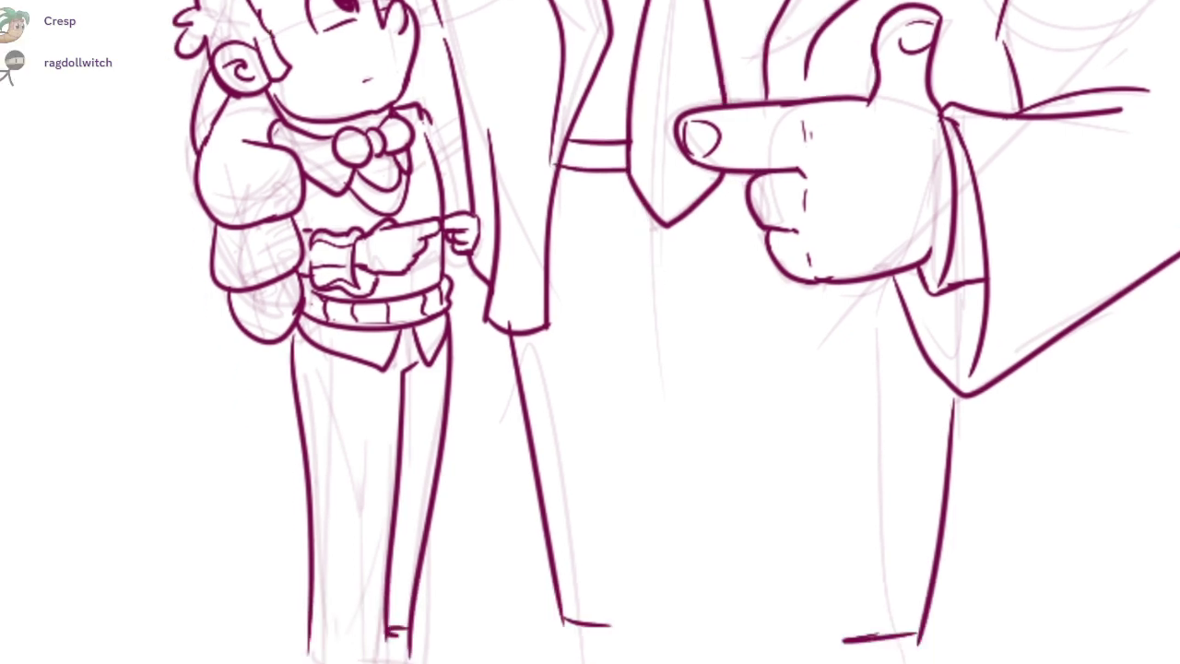
drag(737, 289, 782, 505)
key(ctrl+z)
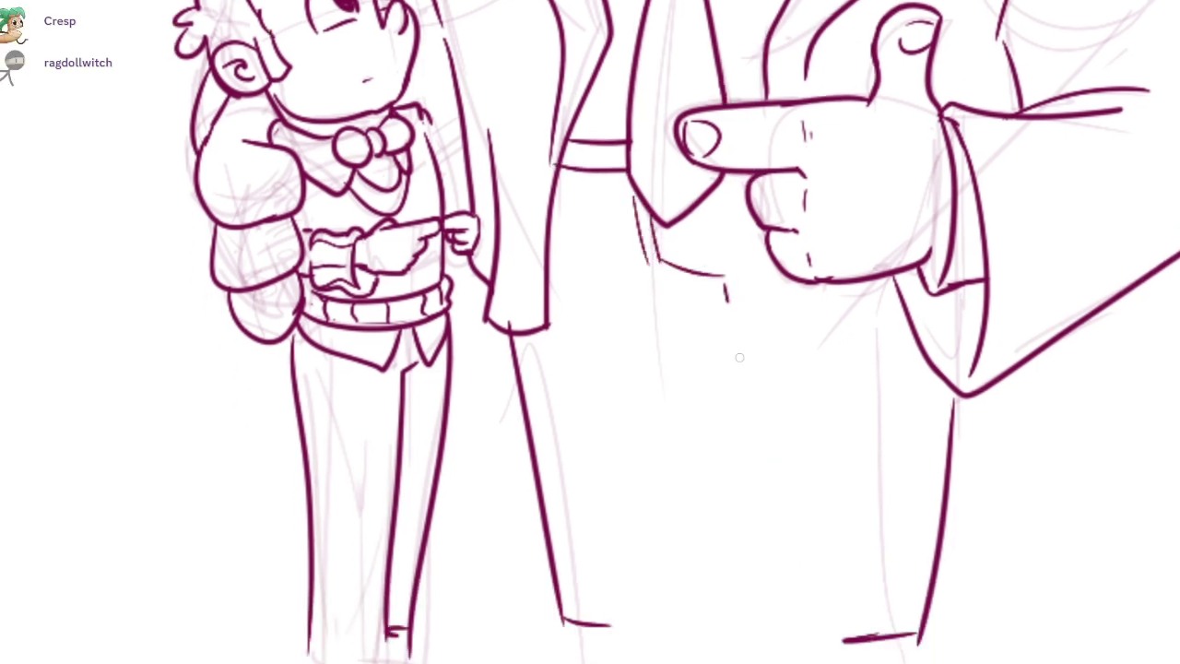
drag(727, 288, 771, 613)
drag(703, 278, 690, 584)
key(ctrl+z)
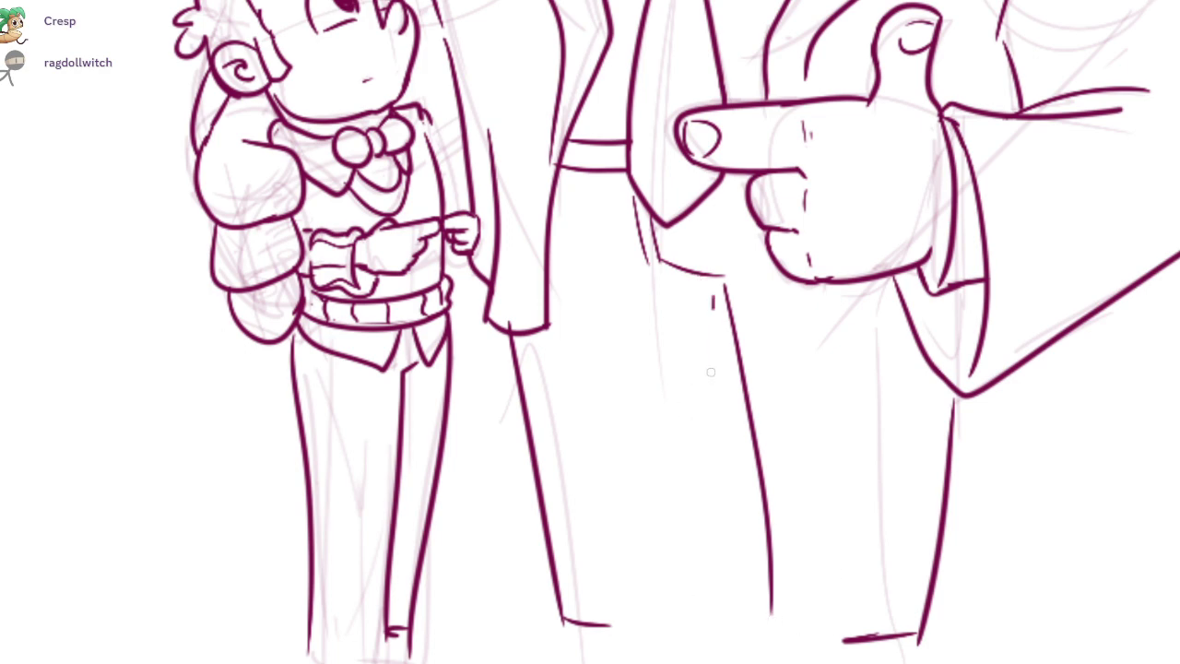
drag(710, 311, 700, 579)
key(ctrl+z)
key(ctrl+z)
- Ink the line dividing the large figure's trouser legs and the curved hems closing both legs
mouse_move(713, 279)
mouse_down()
mouse_move(739, 619)
mouse_move(886, 636)
mouse_up()
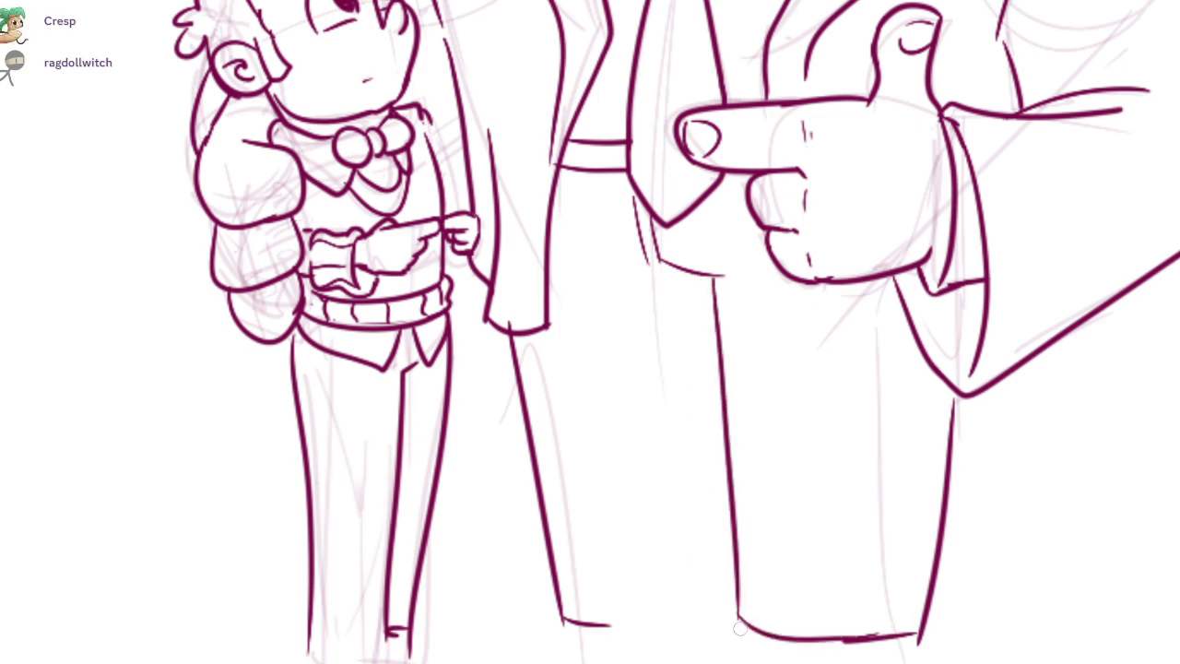
drag(740, 627, 929, 639)
drag(556, 616, 738, 615)
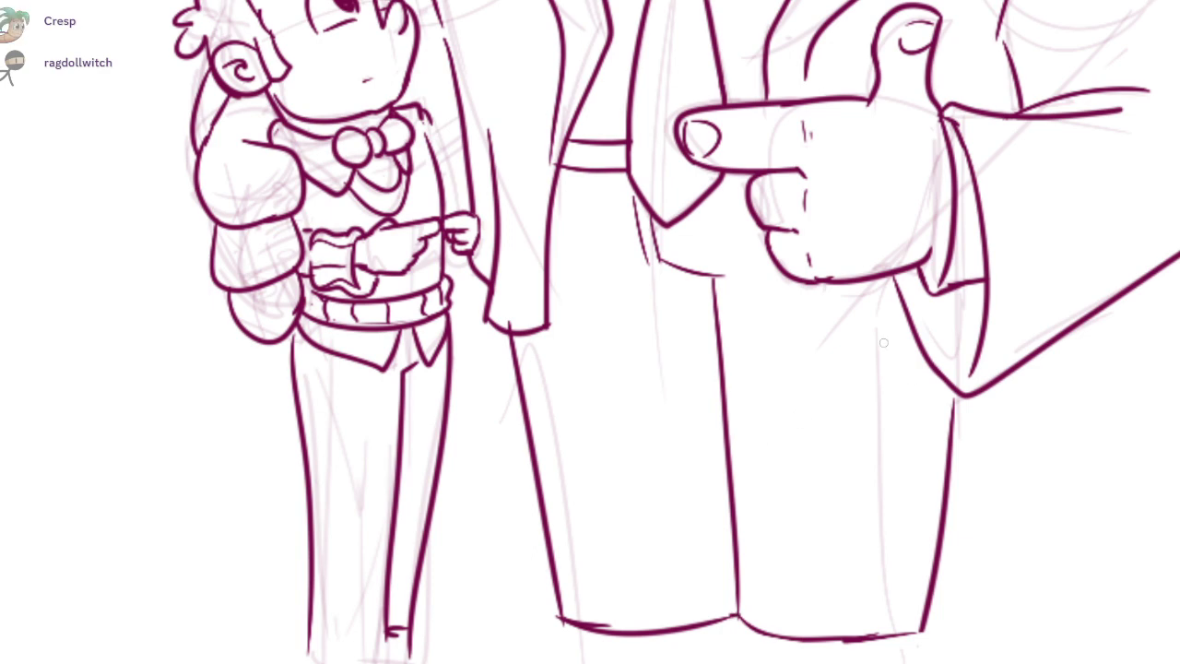
- Ink thin crease lines down both of the large figure's trouser legs
drag(883, 306, 886, 615)
drag(558, 275, 606, 615)
drag(553, 369, 556, 406)
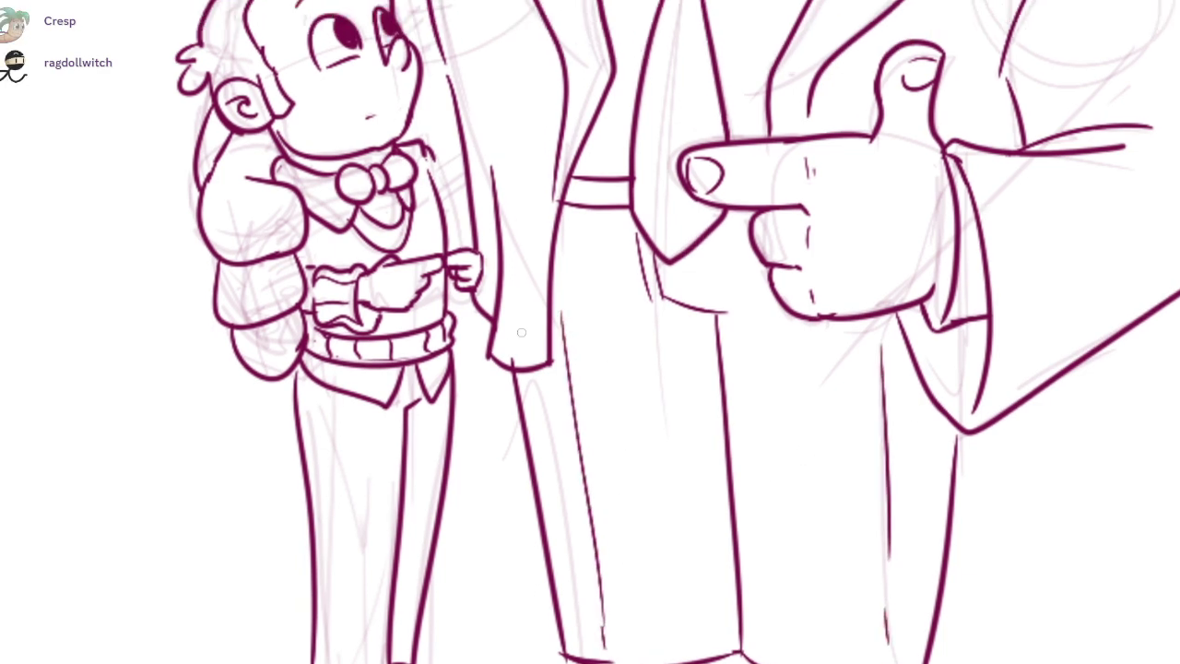
drag(508, 356, 544, 361)
- Ink a short line bridging the gap between the smaller figure's jaw and the large figure's jacket edge
mouse_move(528, 285)
mouse_down()
mouse_move(532, 352)
mouse_move(589, 499)
mouse_up()
drag(507, 378, 484, 389)
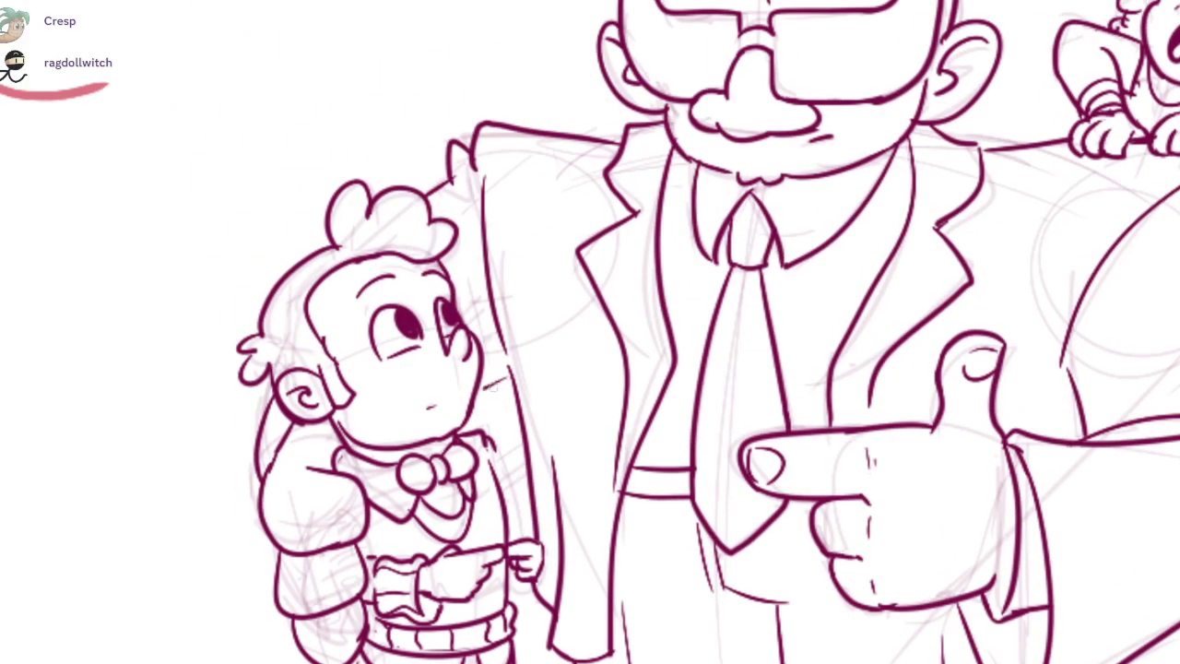
scroll(522, 378, down, 3)
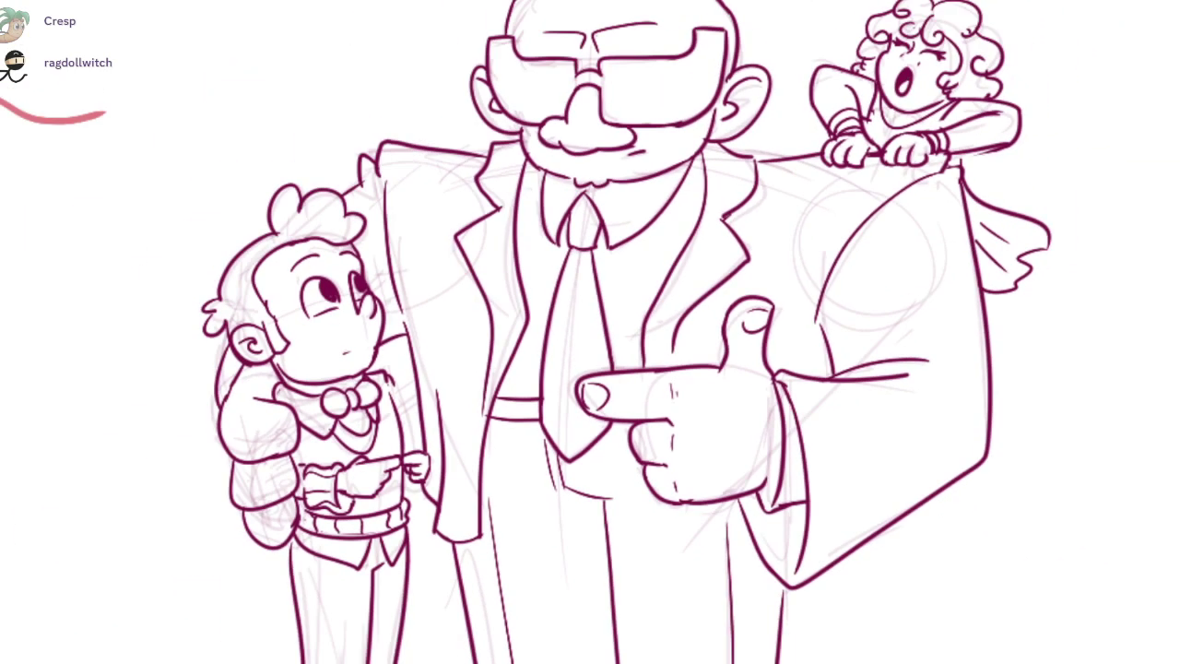
scroll(789, 138, up, 2)
drag(611, 509, 694, 332)
scroll(689, 333, down, 2)
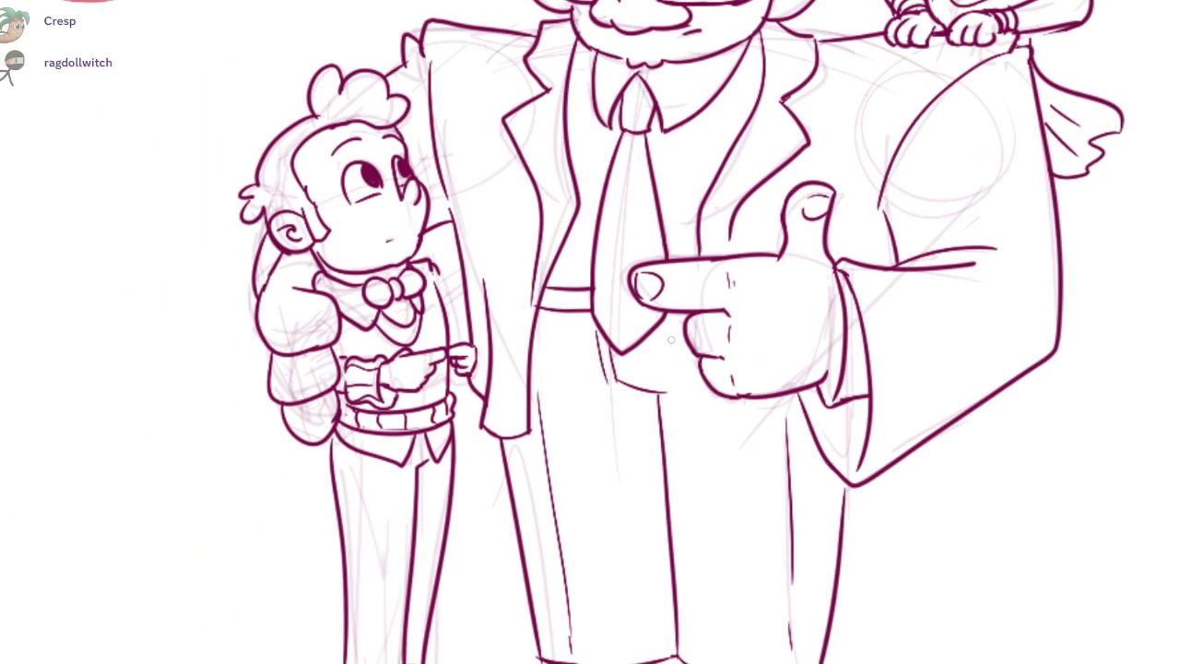
scroll(717, 438, down, 4)
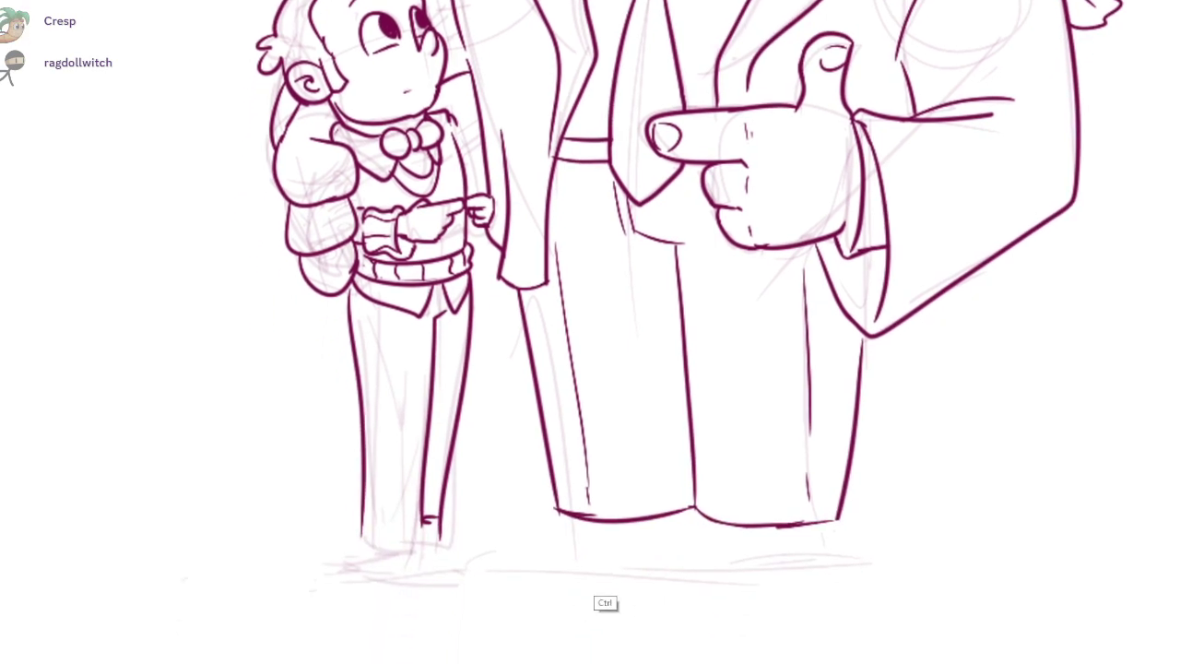
- Ink the rounded outlines of the large figure's two shoes below the trouser hems, toes pointing outward
scroll(604, 590, up, 5)
mouse_move(553, 450)
mouse_down()
mouse_move(471, 439)
mouse_move(346, 567)
mouse_move(729, 582)
mouse_move(502, 492)
mouse_up()
drag(868, 378, 1080, 487)
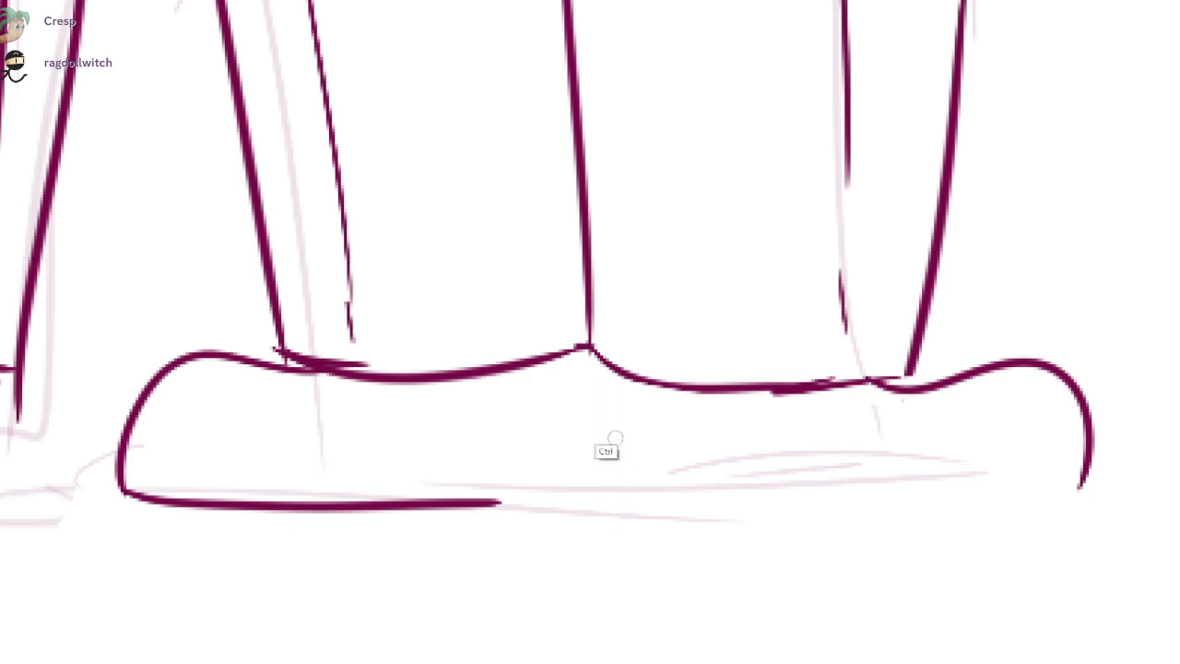
mouse_move(601, 360)
mouse_down()
mouse_move(597, 480)
mouse_move(922, 519)
mouse_up()
key(ctrl+z)
mouse_move(595, 471)
mouse_down()
mouse_move(916, 527)
mouse_move(1086, 468)
mouse_up()
- Ink the curved toe-cap and heel seams on both of the large figure's shoes
mouse_move(891, 395)
mouse_down()
mouse_move(814, 437)
mouse_move(801, 512)
mouse_move(794, 496)
mouse_move(800, 523)
mouse_up()
key(ctrl+z)
drag(719, 452, 798, 454)
drag(735, 391, 784, 507)
drag(765, 461, 879, 476)
drag(702, 394, 635, 507)
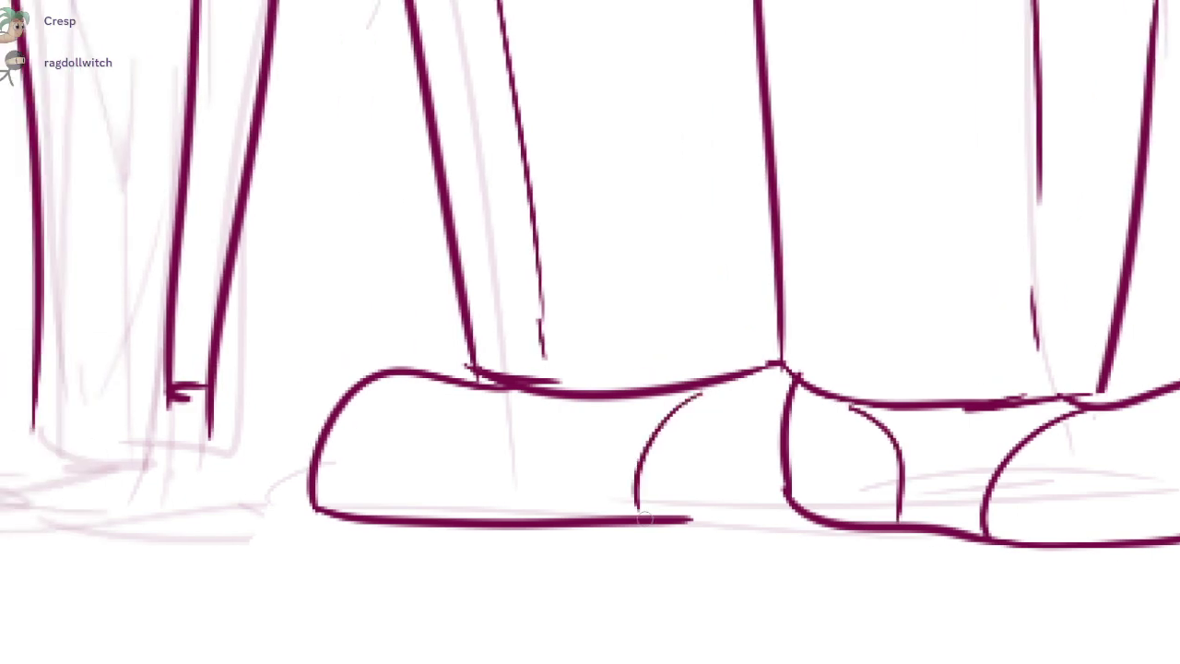
drag(498, 387, 609, 517)
key(ctrl+z)
key(ctrl+z)
drag(694, 389, 678, 513)
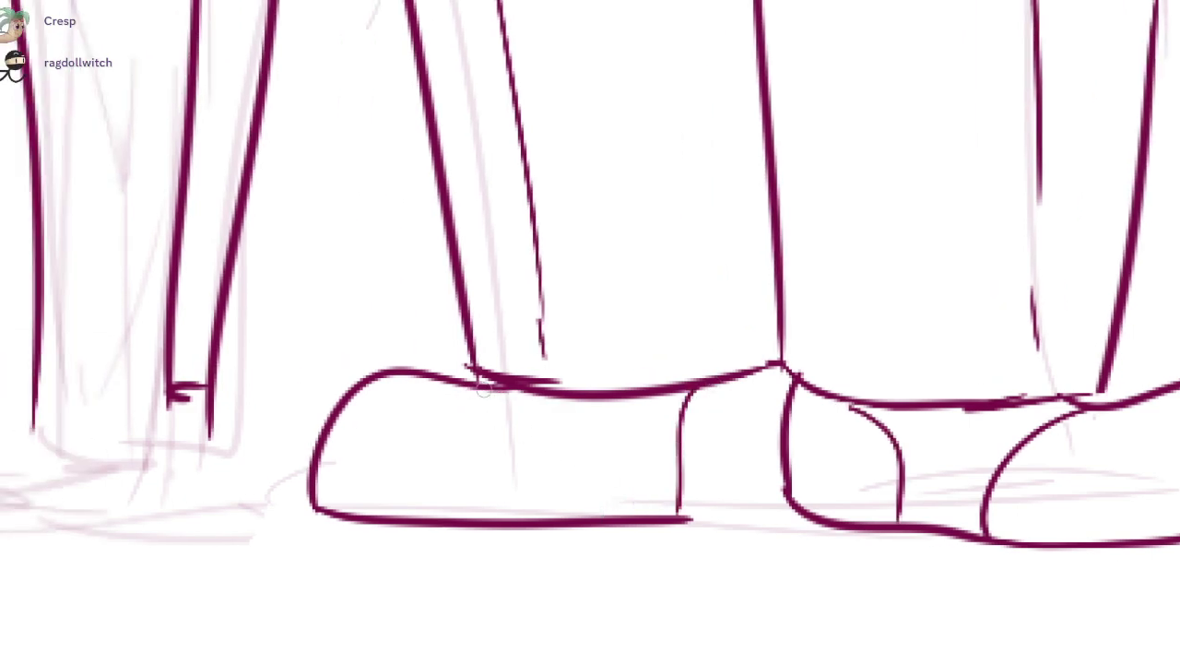
drag(503, 391, 609, 514)
- Ink thick soles with small arched notches beneath the large figure's shoes and close their ends
mouse_move(320, 518)
mouse_down()
mouse_move(603, 558)
mouse_move(771, 556)
mouse_up()
mouse_move(785, 503)
mouse_down()
mouse_move(798, 573)
mouse_move(714, 540)
mouse_move(774, 522)
mouse_move(794, 542)
mouse_up()
key(ctrl+z)
mouse_move(656, 527)
mouse_down()
mouse_move(748, 517)
mouse_move(964, 555)
mouse_move(1121, 540)
mouse_up()
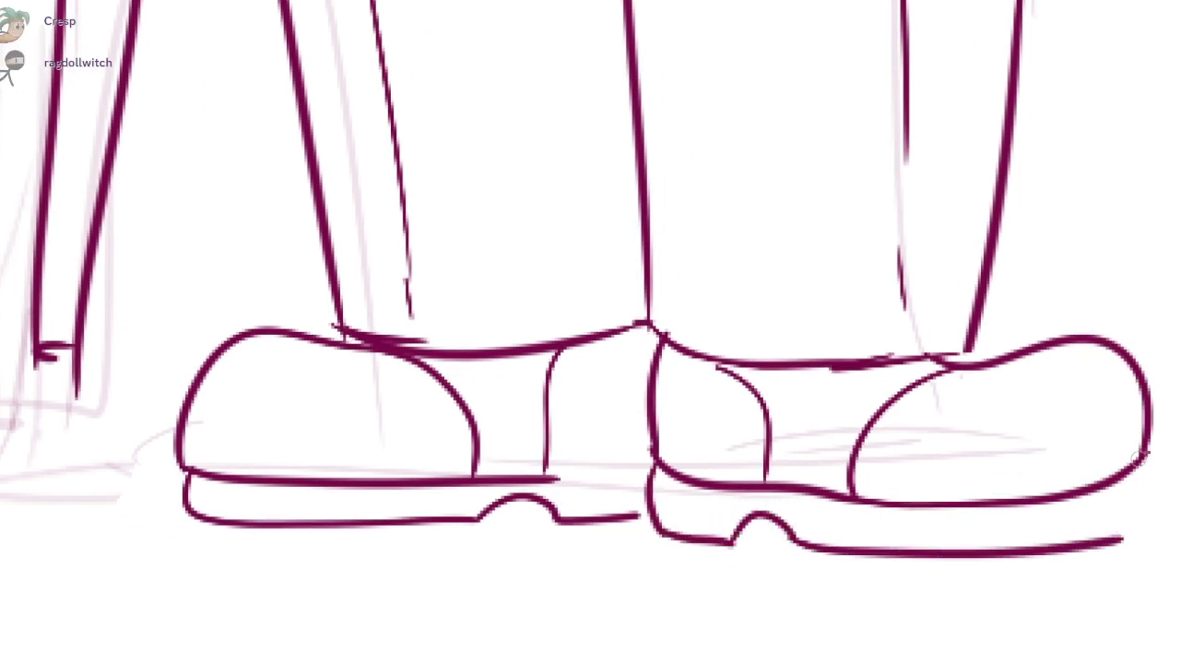
drag(1146, 454, 1117, 539)
drag(940, 513, 1084, 560)
drag(652, 518, 802, 511)
- Trim the overshooting ends of the smaller figure's trousers and ink curved hems across both legs
drag(304, 451, 703, 466)
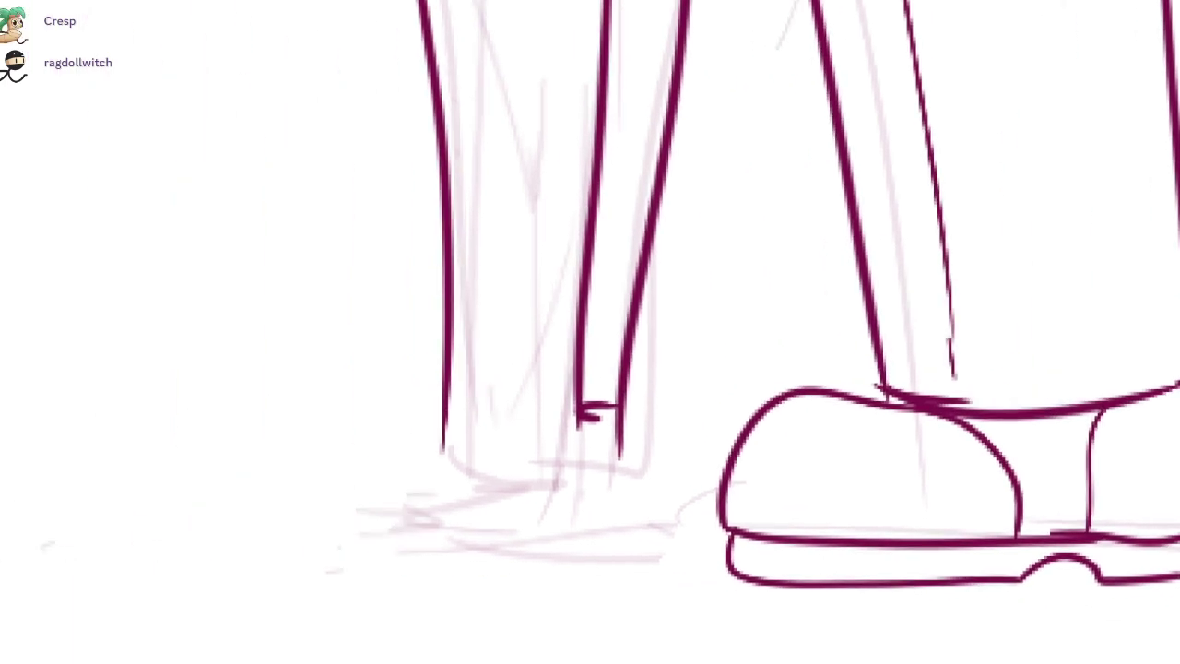
drag(427, 434, 579, 445)
key(ctrl+z)
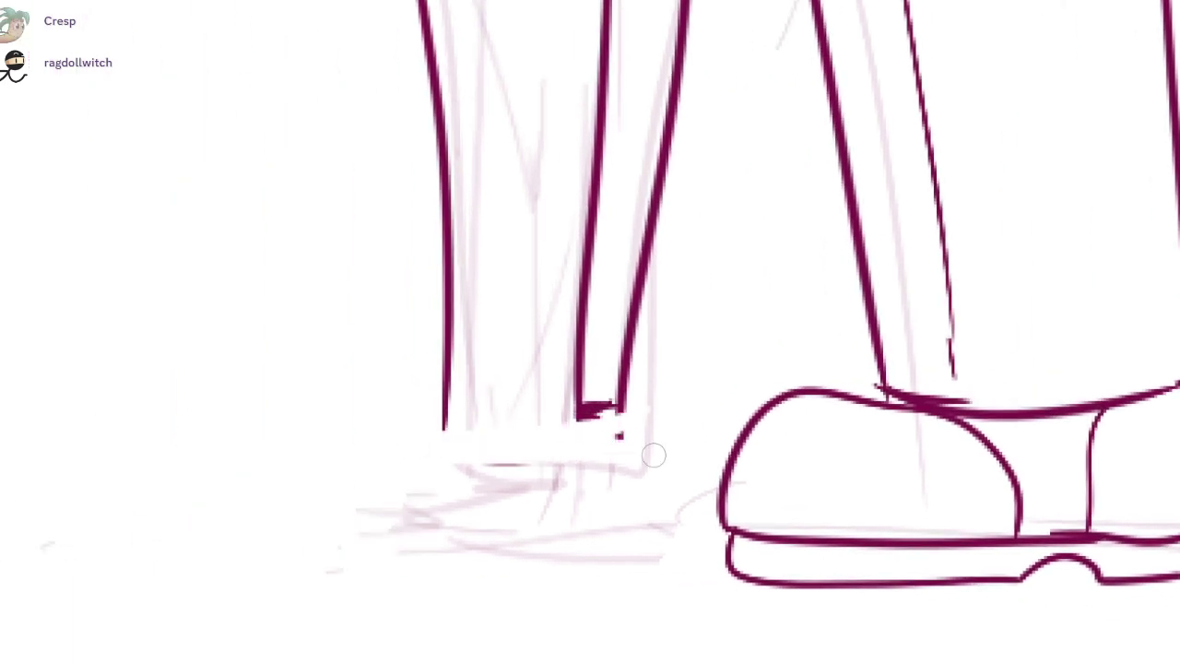
mouse_move(446, 420)
mouse_down()
mouse_move(612, 408)
mouse_move(570, 470)
mouse_move(464, 489)
mouse_move(415, 530)
mouse_move(555, 532)
mouse_up()
key(ctrl+z)
- Ink the smaller figure's front shoe with a rounded toe cap, flat sole, heel edge and laces
mouse_move(466, 494)
mouse_down()
mouse_move(455, 543)
mouse_move(562, 543)
mouse_up()
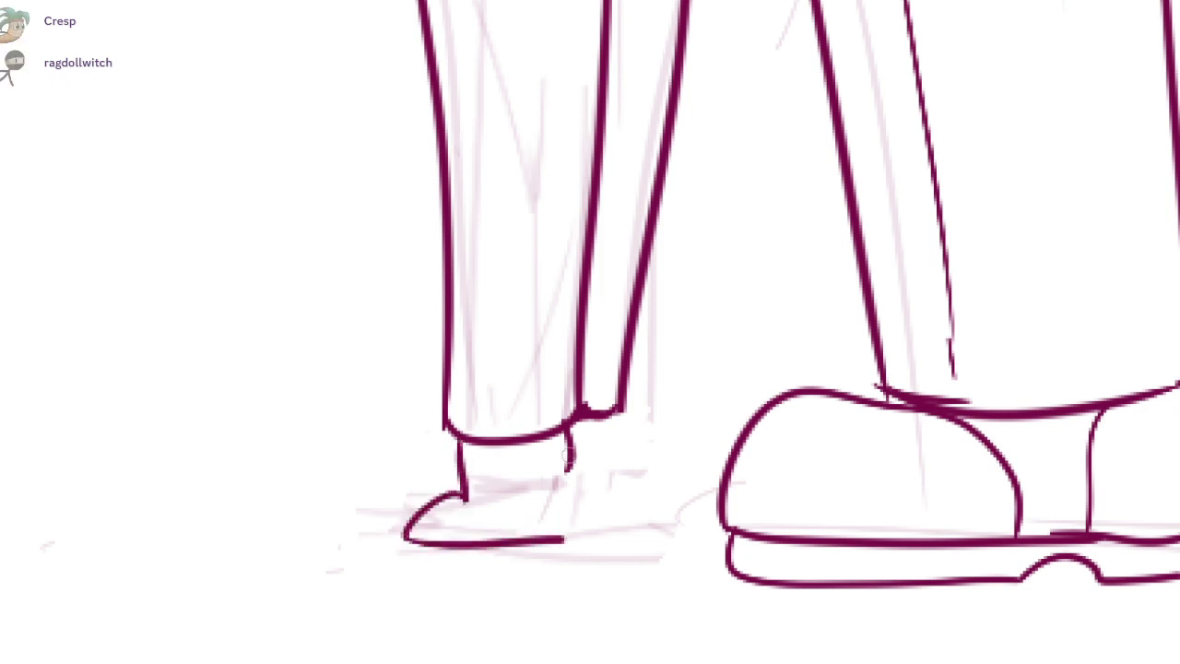
drag(567, 447, 560, 544)
drag(465, 494, 558, 539)
mouse_move(413, 543)
mouse_down()
mouse_move(486, 563)
mouse_move(571, 545)
mouse_up()
drag(573, 446, 564, 558)
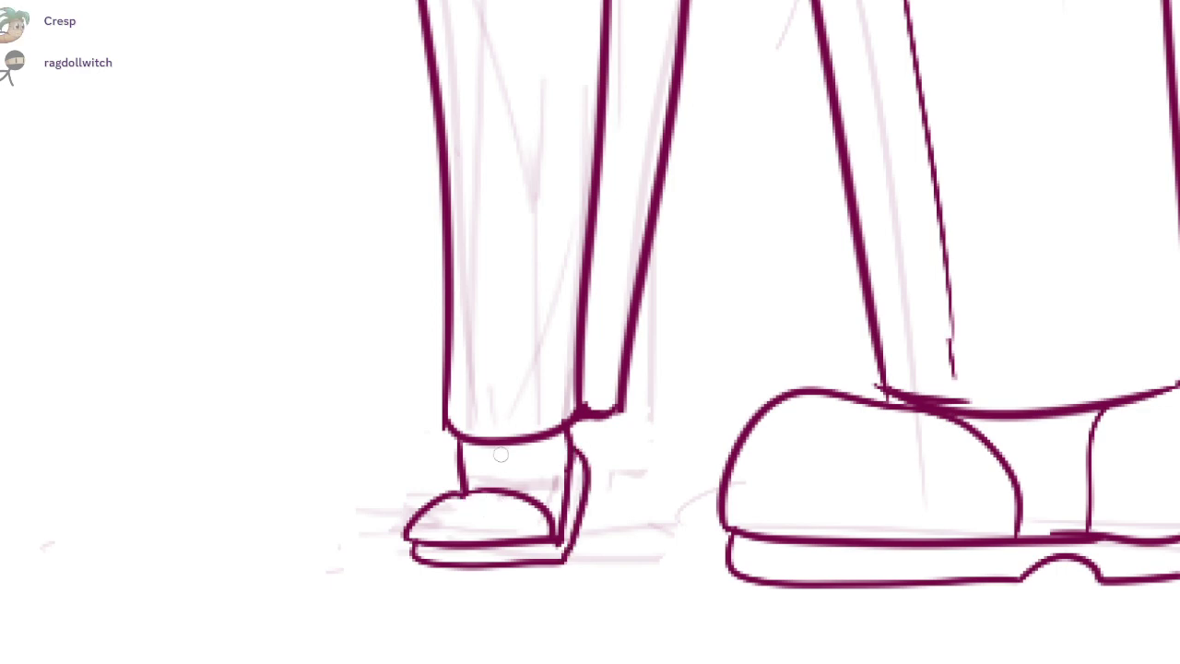
drag(475, 459, 519, 455)
drag(477, 474, 516, 477)
- Ink the smaller figure's rear shoe pointing the opposite way, with ankle, toe cap, sole and laces
drag(636, 395, 612, 423)
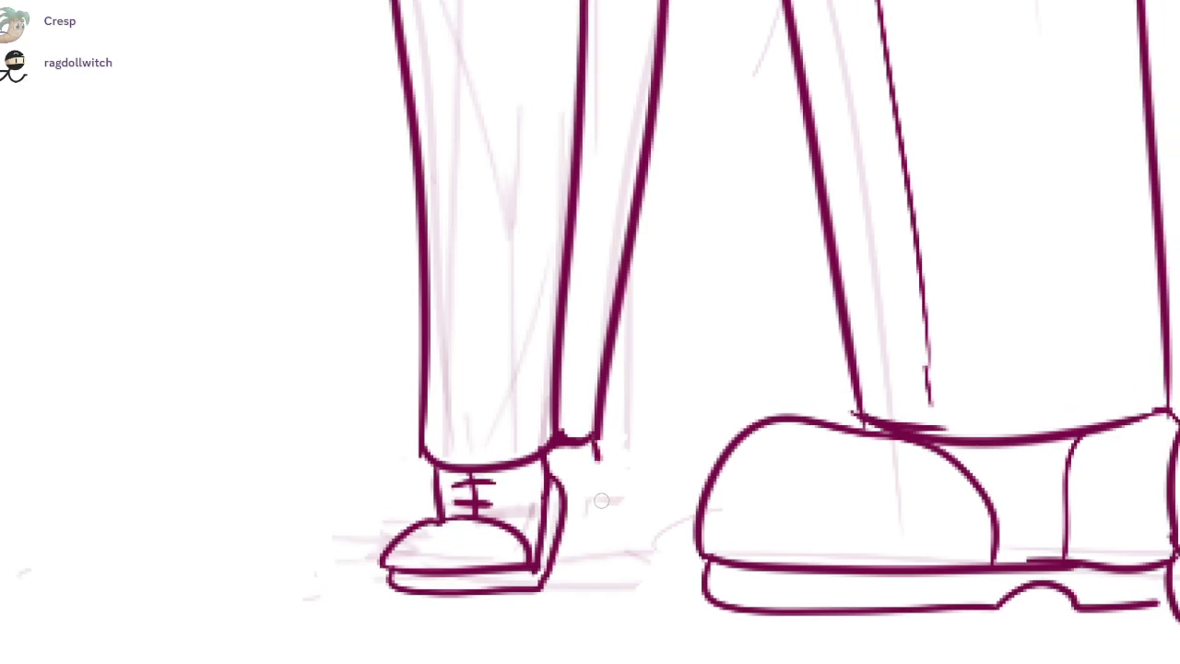
drag(601, 501, 602, 519)
mouse_move(602, 516)
mouse_down()
mouse_move(628, 506)
mouse_move(675, 540)
mouse_move(553, 562)
mouse_move(669, 560)
mouse_move(666, 547)
mouse_move(574, 555)
mouse_move(659, 579)
mouse_up()
key(ctrl+z)
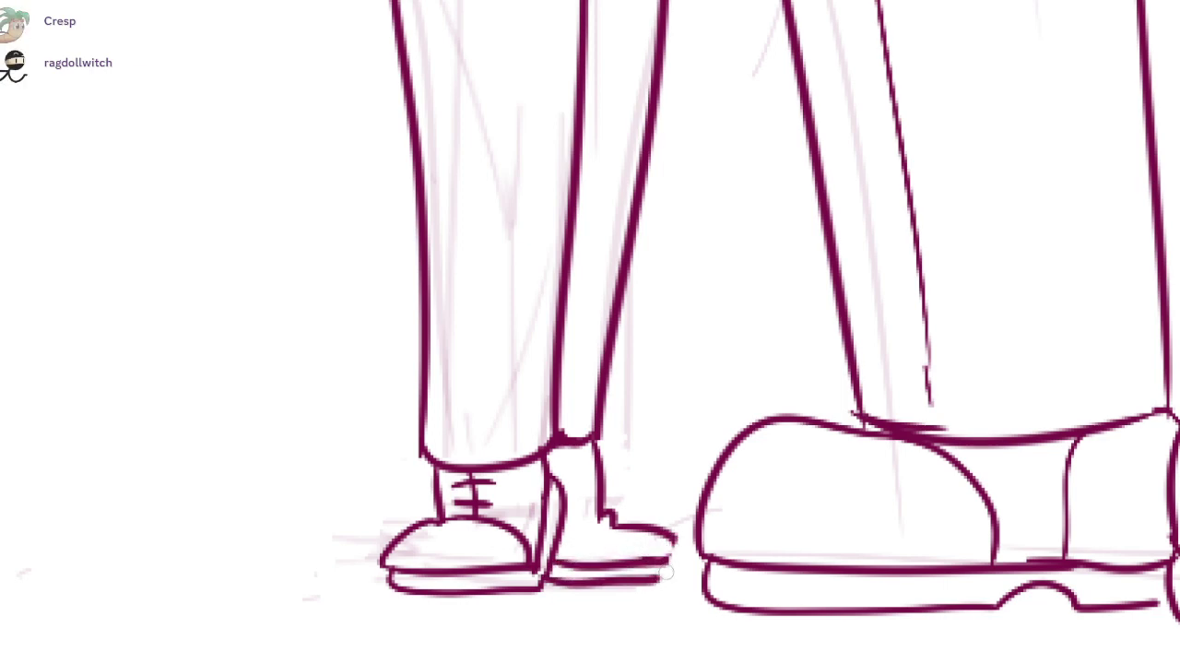
drag(616, 525, 664, 560)
drag(677, 535, 681, 544)
drag(611, 514, 596, 548)
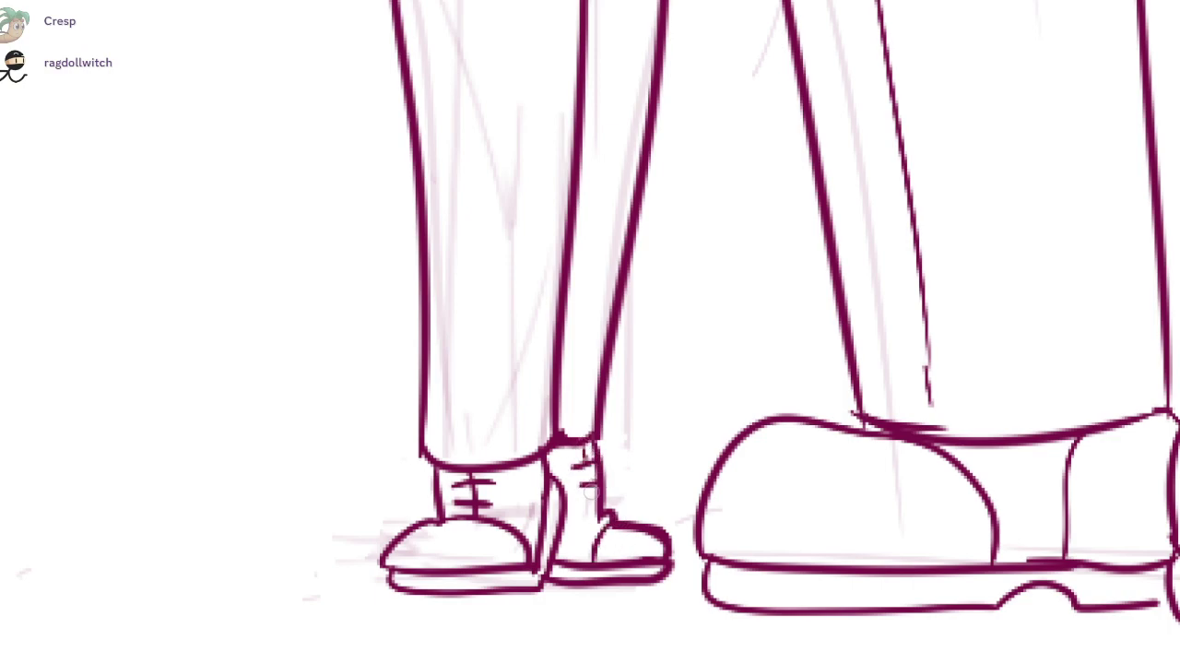
drag(587, 461, 595, 509)
- Ink a curved pocket line on the smaller figure's trousers below the waistcoat point
drag(696, 426, 576, 426)
mouse_move(564, 208)
mouse_down()
mouse_move(438, 484)
mouse_move(518, 436)
mouse_up()
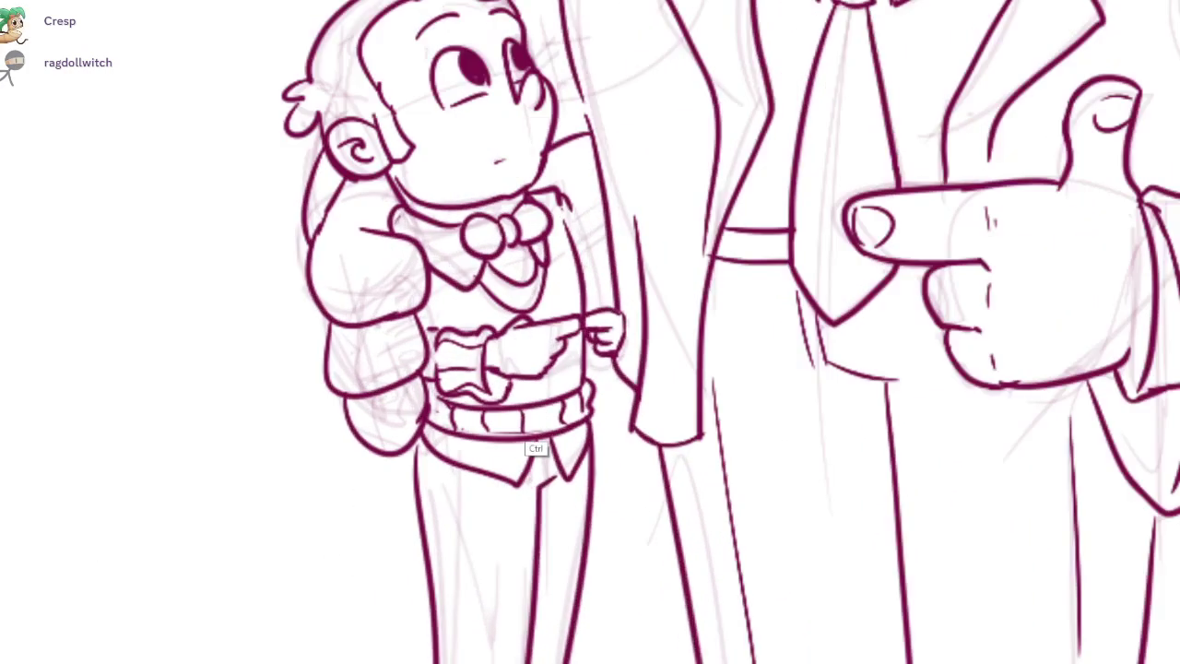
scroll(535, 448, down, 1)
scroll(468, 465, up, 2)
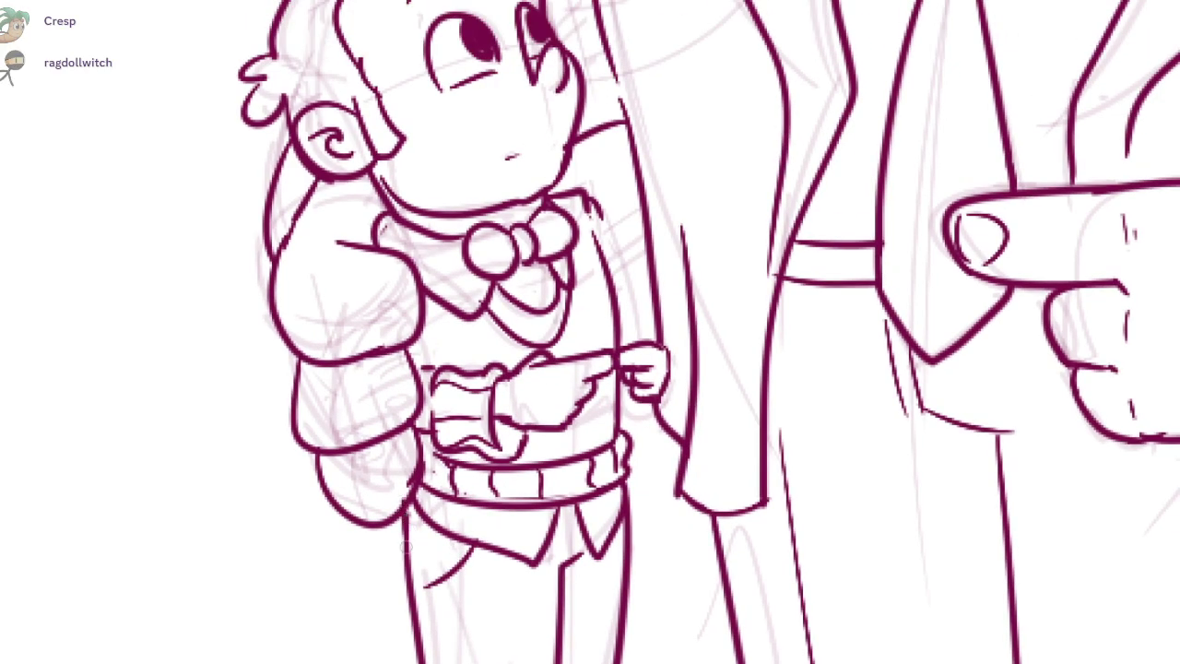
scroll(448, 526, down, 4)
scroll(706, 285, up, 5)
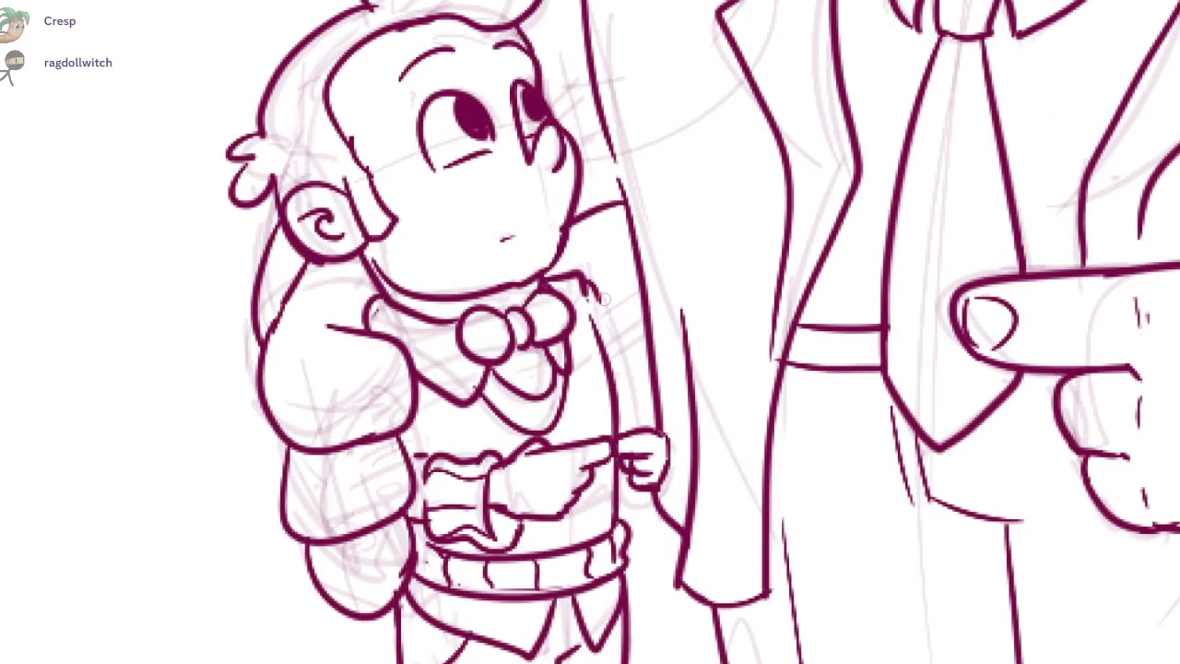
- Add a thumb to the smaller figure's far hand and redraw its curled fingers beside the large jacket
scroll(657, 465, up, 3)
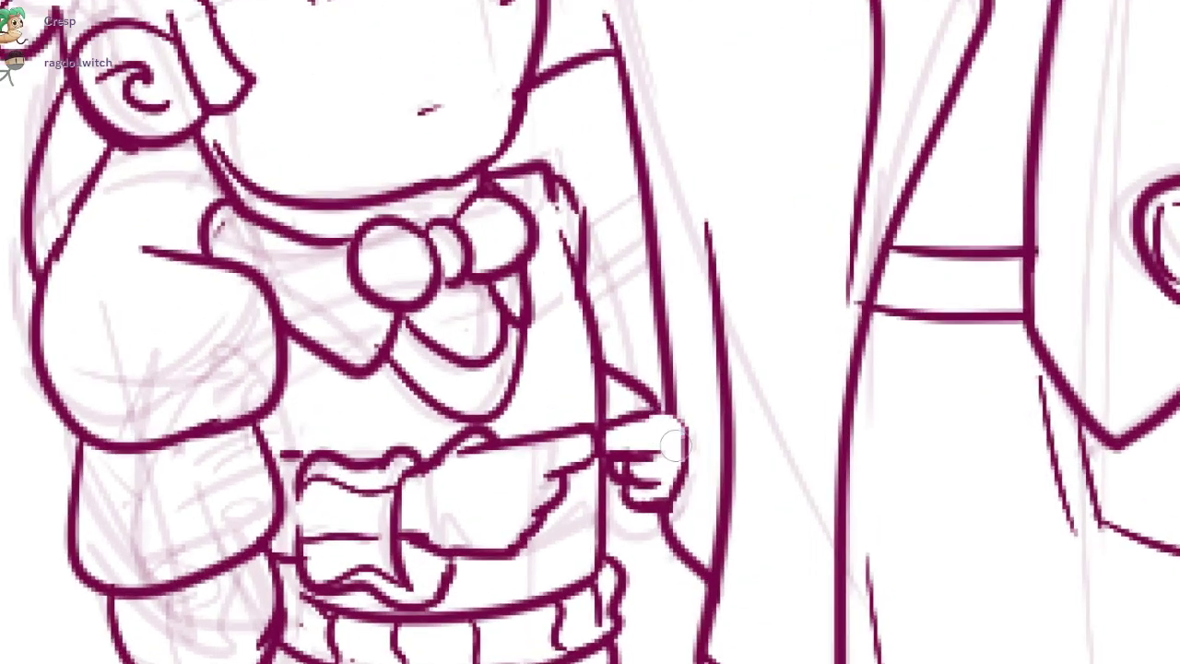
mouse_move(674, 443)
mouse_down()
mouse_move(634, 475)
mouse_move(643, 502)
mouse_up()
mouse_move(610, 458)
mouse_down()
mouse_move(674, 446)
mouse_move(653, 495)
mouse_up()
key(ctrl+z)
key(ctrl+z)
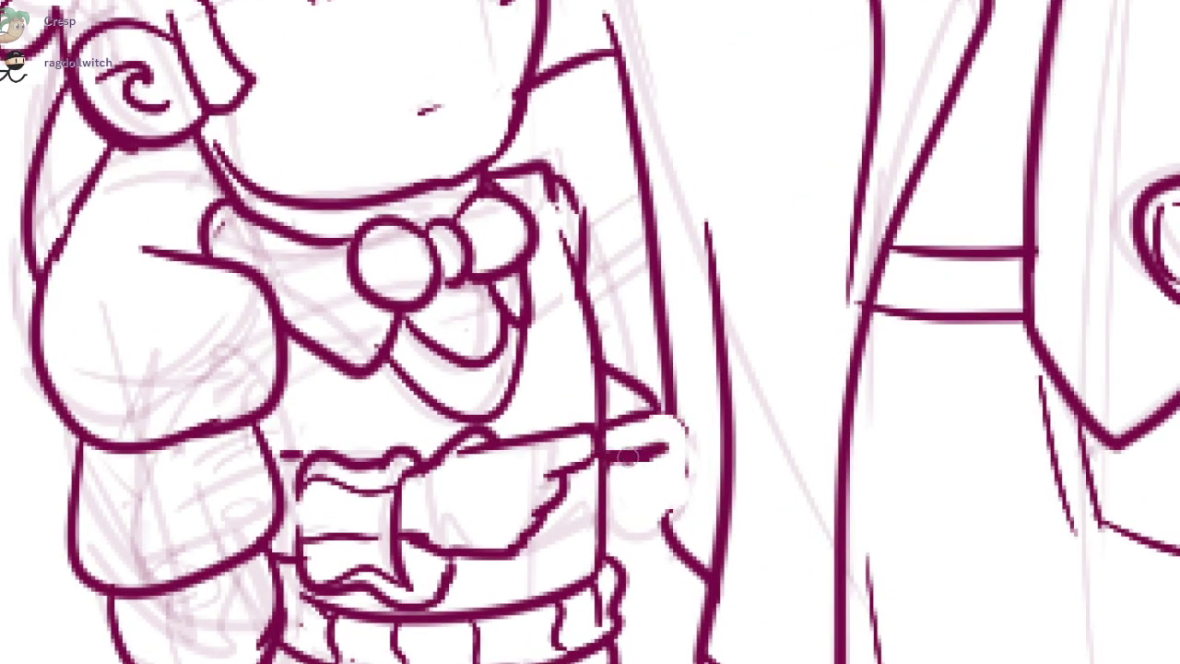
drag(635, 455, 668, 512)
drag(680, 413, 677, 496)
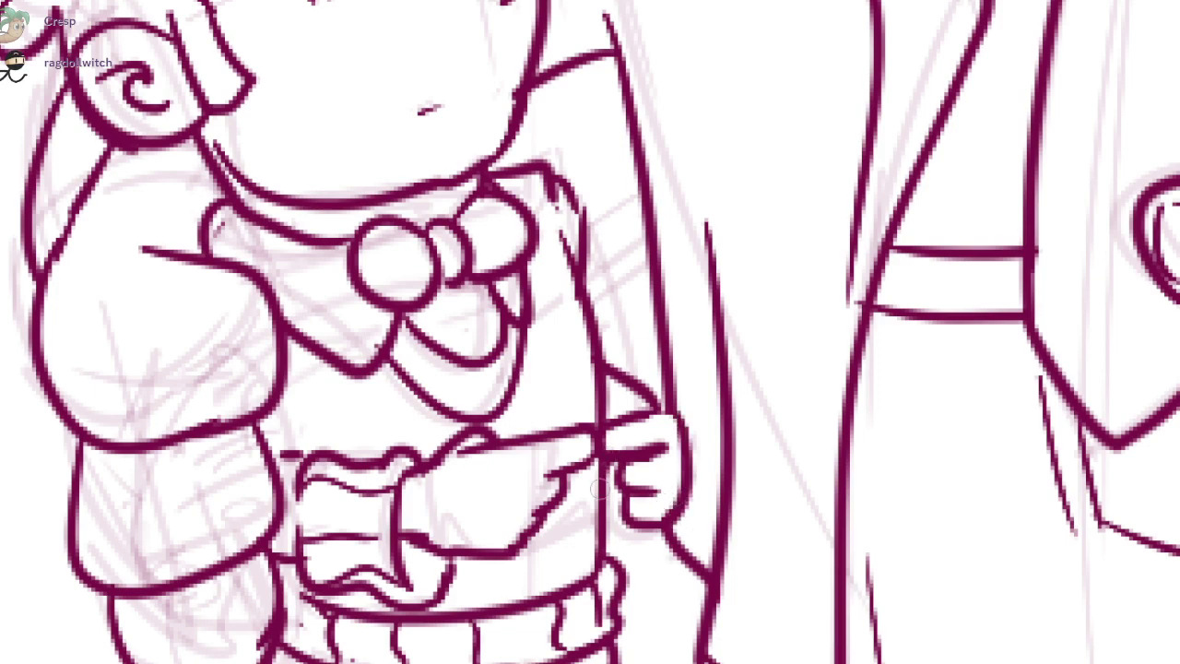
drag(606, 462, 625, 496)
- Ink a short line joining the smaller figure's collar to the top of the puffed sleeve
drag(617, 248, 630, 326)
scroll(631, 327, down, 3)
drag(582, 439, 675, 413)
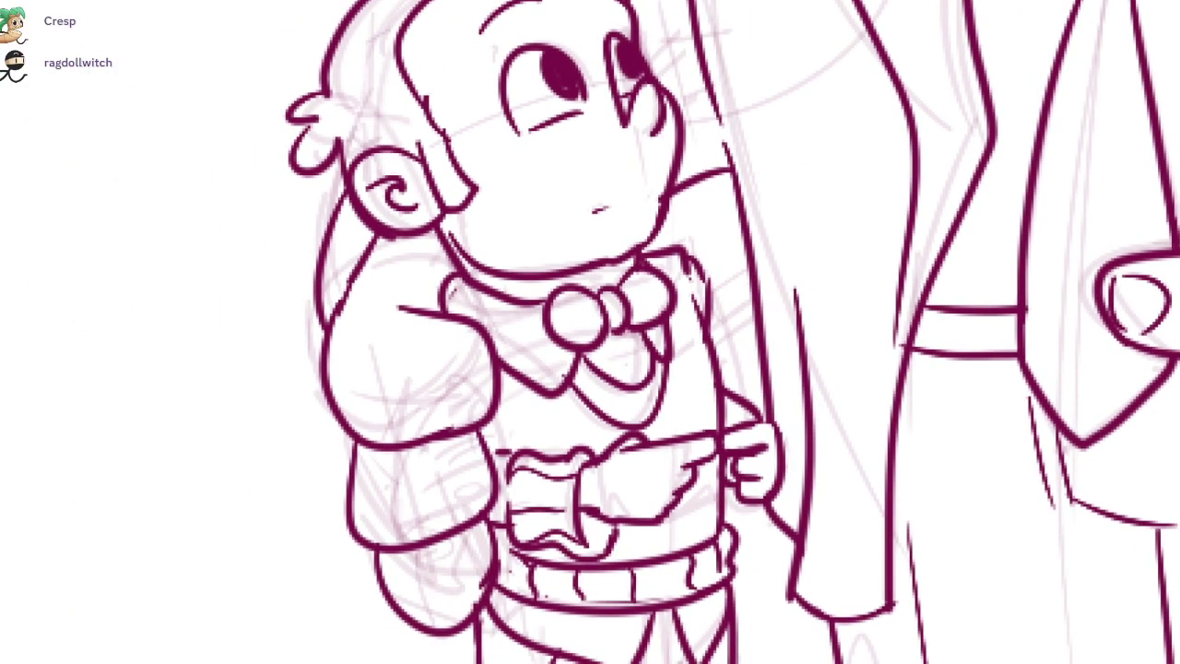
mouse_move(438, 306)
mouse_down()
mouse_move(403, 314)
mouse_move(450, 313)
mouse_up()
key(ctrl+z)
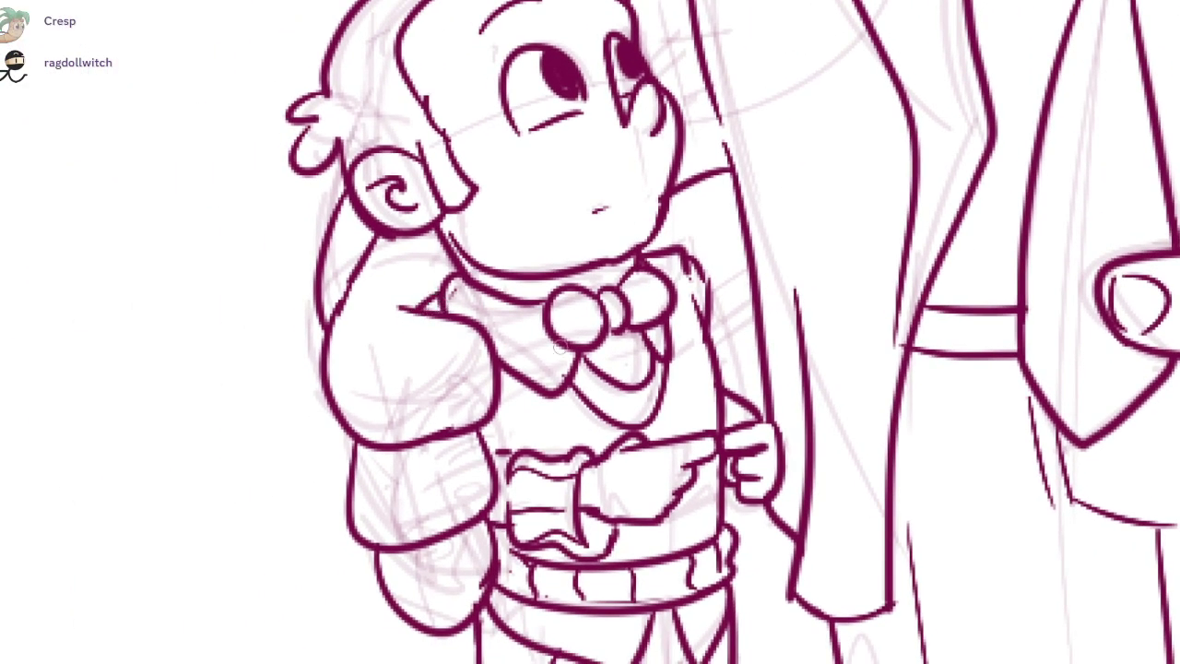
- Review the proportions and linework of the whole three-figure composition
scroll(559, 345, down, 5)
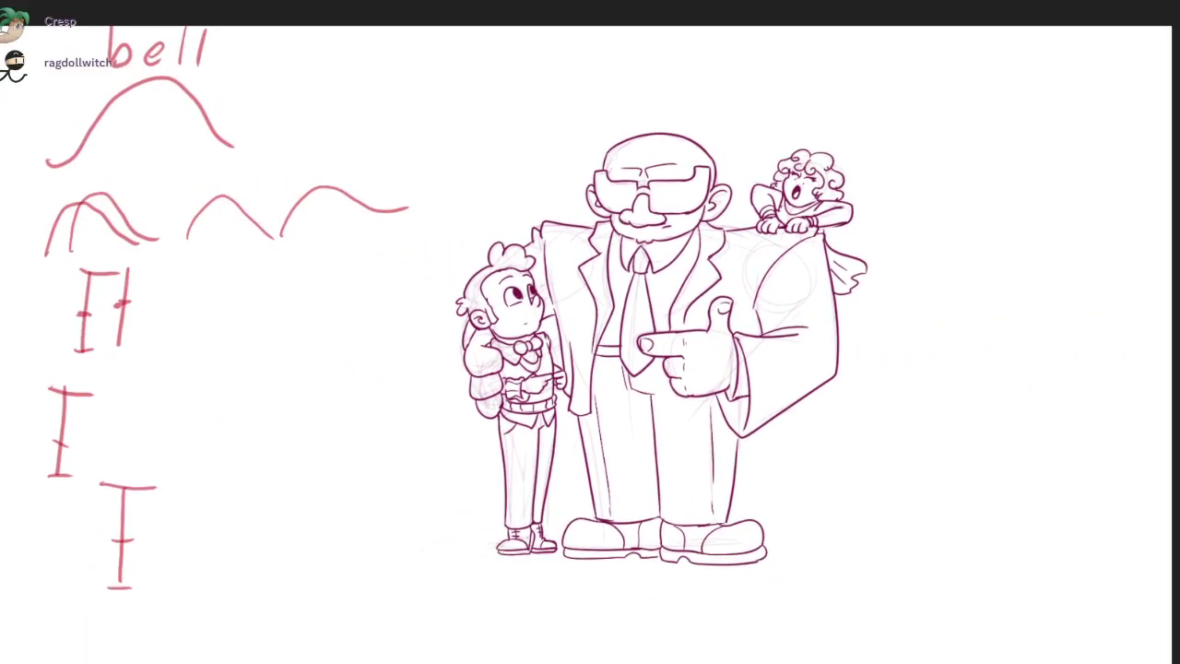
scroll(730, 448, up, 4)
drag(822, 221, 734, 417)
scroll(734, 416, down, 1)
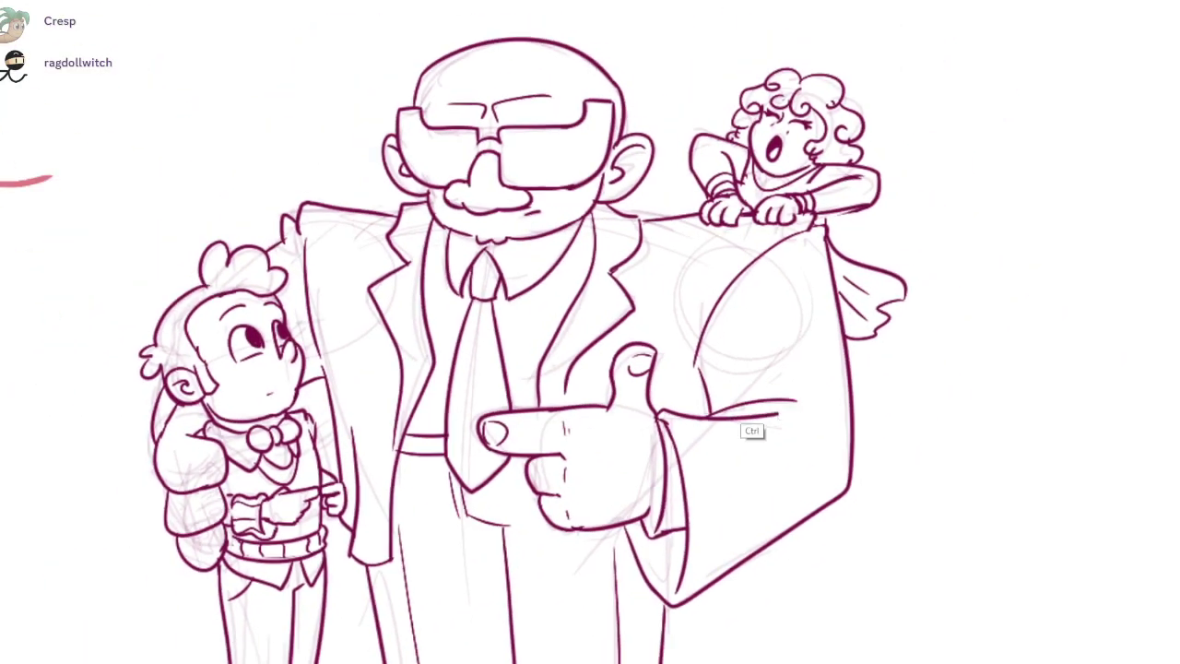
scroll(748, 426, down, 3)
drag(797, 469, 766, 478)
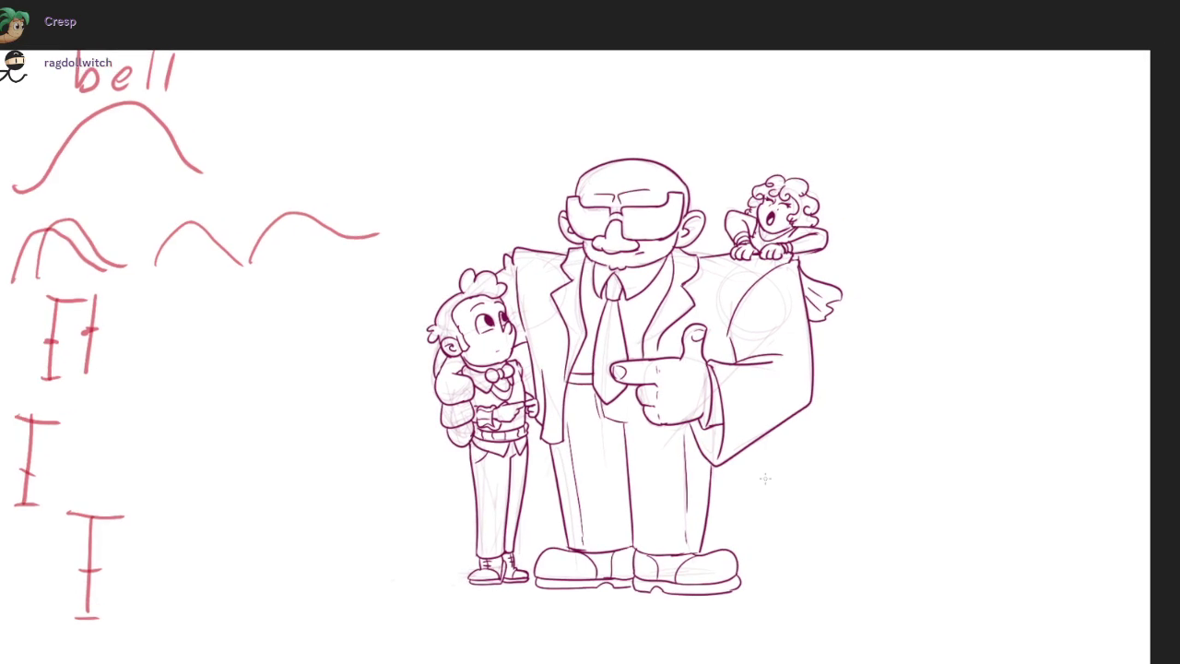
drag(328, 197, 299, 201)
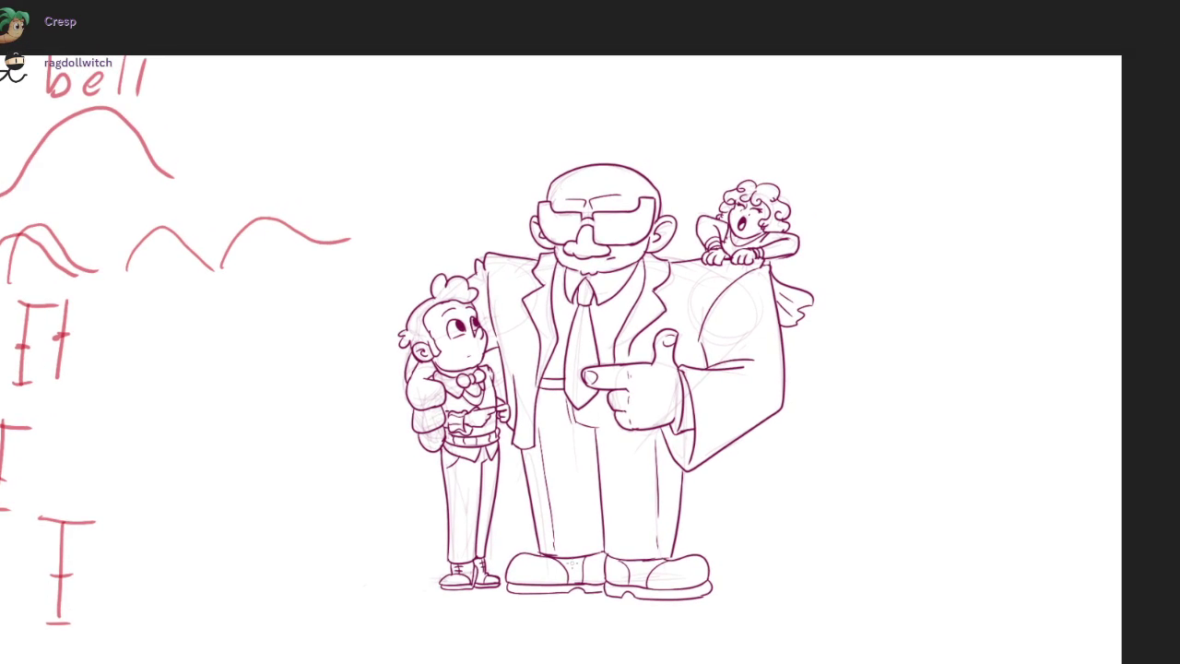
- Erase the smaller figure's near-hand fingers and re-ink the hand's lower edge from the ruffled cuff
scroll(457, 413, up, 8)
mouse_move(561, 398)
mouse_down()
mouse_move(621, 417)
mouse_move(506, 471)
mouse_move(546, 500)
mouse_up()
drag(494, 463, 624, 498)
scroll(609, 486, up, 1)
drag(537, 377, 693, 354)
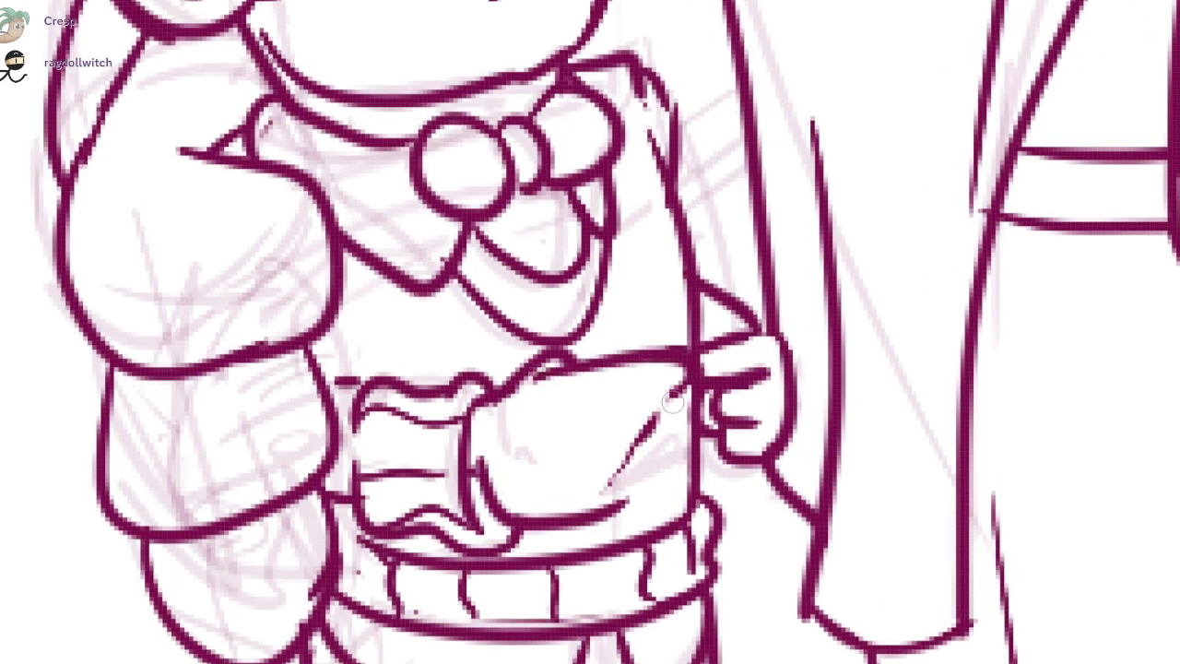
- Ink the near hand's rounded back, long pointing index finger and curled fingers beneath it
drag(673, 402, 694, 376)
drag(573, 357, 502, 396)
mouse_move(465, 417)
mouse_down()
mouse_move(548, 332)
mouse_move(598, 358)
mouse_up()
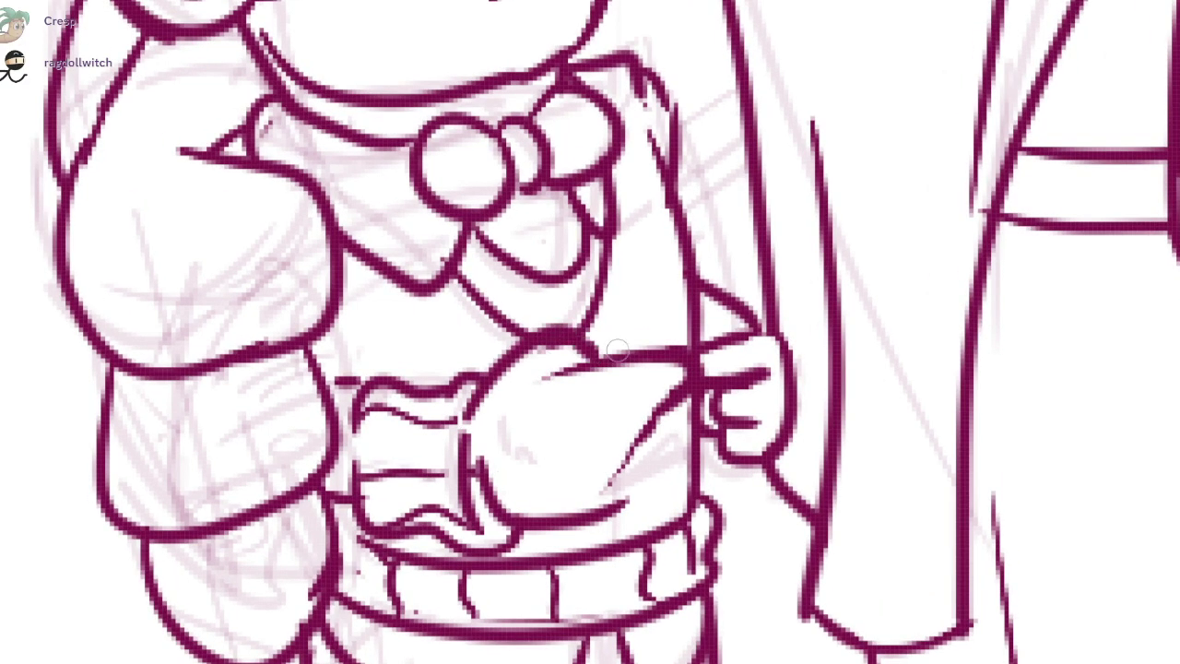
drag(693, 380, 580, 427)
mouse_move(681, 410)
mouse_down()
mouse_move(647, 444)
mouse_move(615, 436)
mouse_move(585, 467)
mouse_move(579, 534)
mouse_up()
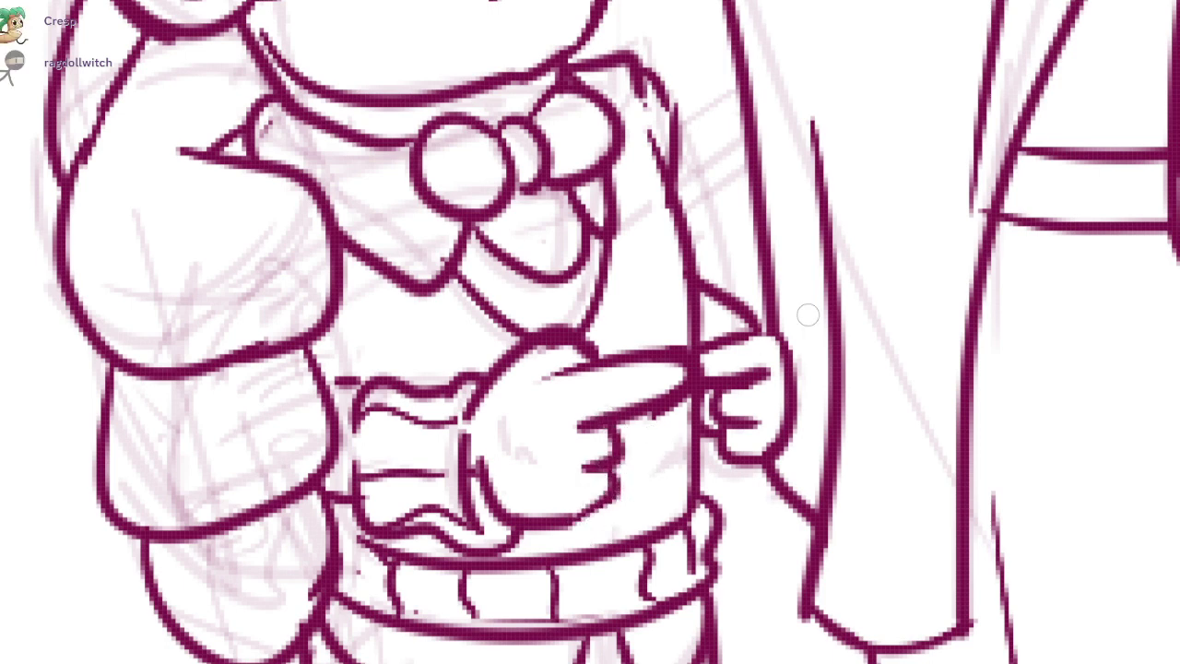
- Erase and redraw the smaller figure's far hand as a larger fist with curled fingers
mouse_move(722, 351)
mouse_down()
mouse_move(747, 414)
mouse_move(764, 320)
mouse_up()
drag(774, 363, 781, 462)
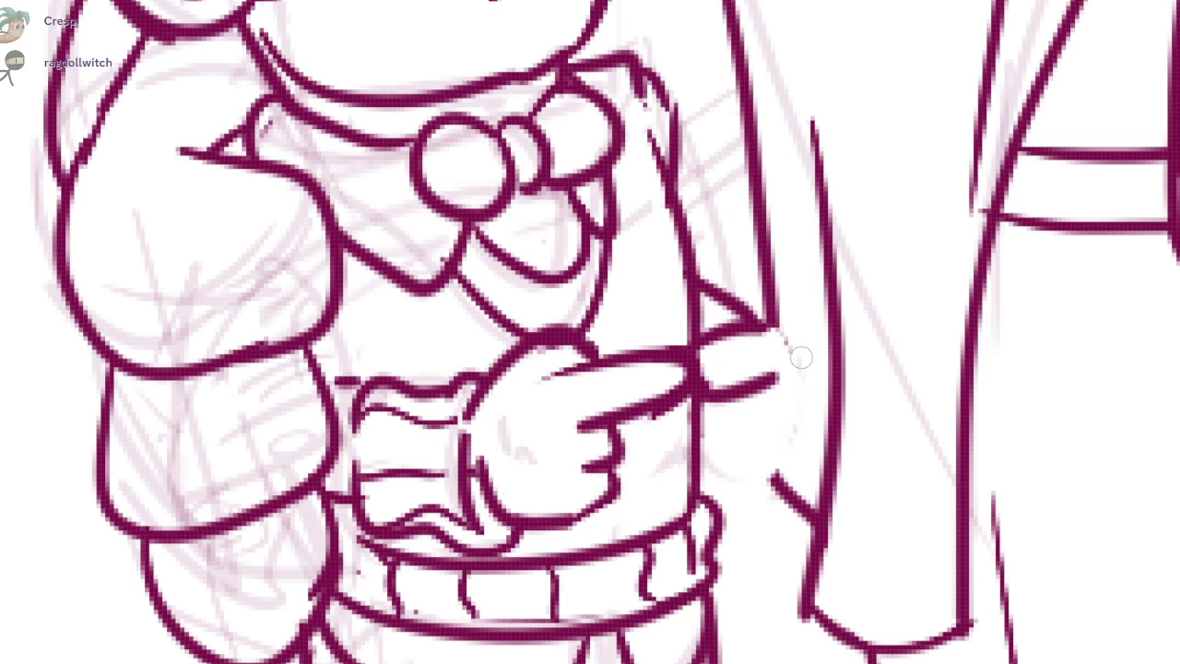
drag(784, 329, 775, 480)
mouse_move(723, 403)
mouse_down()
mouse_move(756, 443)
mouse_move(782, 435)
mouse_move(775, 476)
mouse_up()
key(ctrl+z)
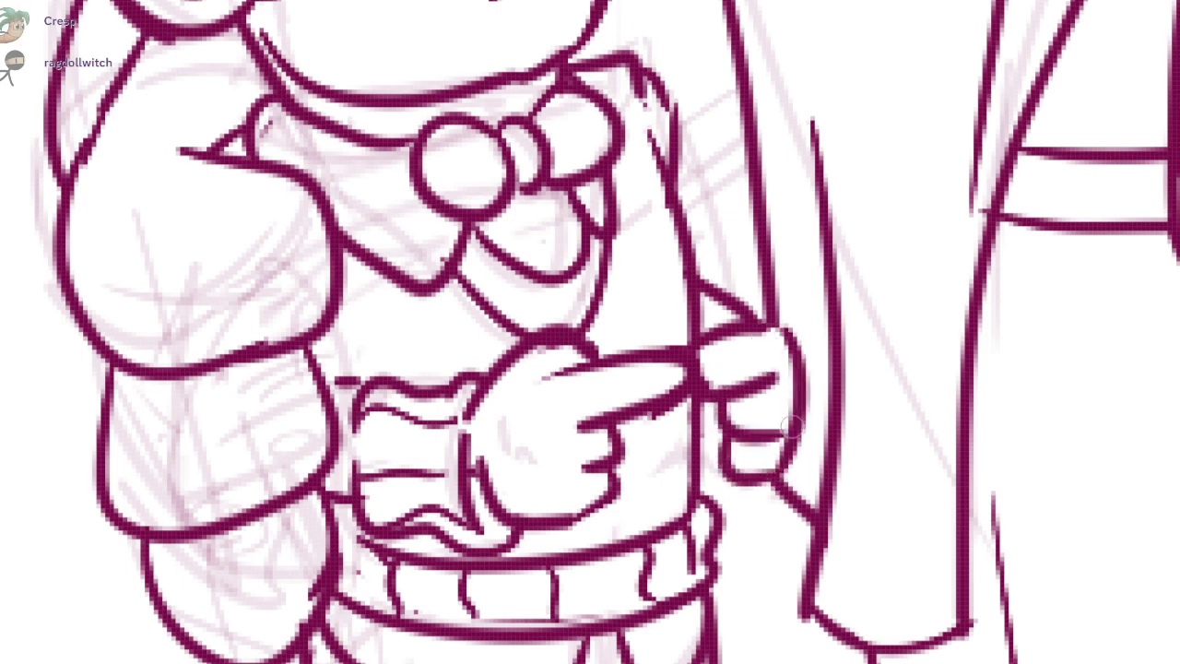
- Redraw the smaller figure's far hand with a curved top finger and short finger lines joining the fist to the torso
drag(736, 330, 776, 327)
mouse_move(703, 339)
mouse_down()
mouse_move(788, 320)
mouse_move(774, 312)
mouse_move(785, 308)
mouse_move(770, 315)
mouse_up()
key(ctrl+z)
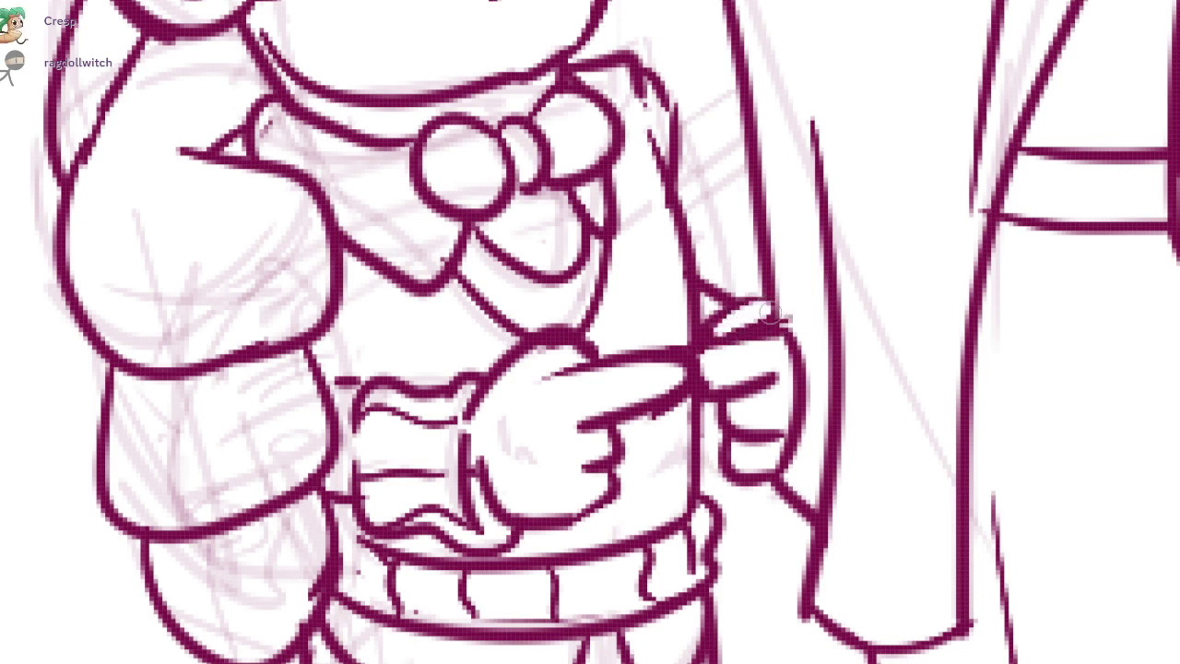
mouse_move(749, 306)
mouse_down()
mouse_move(786, 320)
mouse_move(735, 306)
mouse_up()
key(ctrl+z)
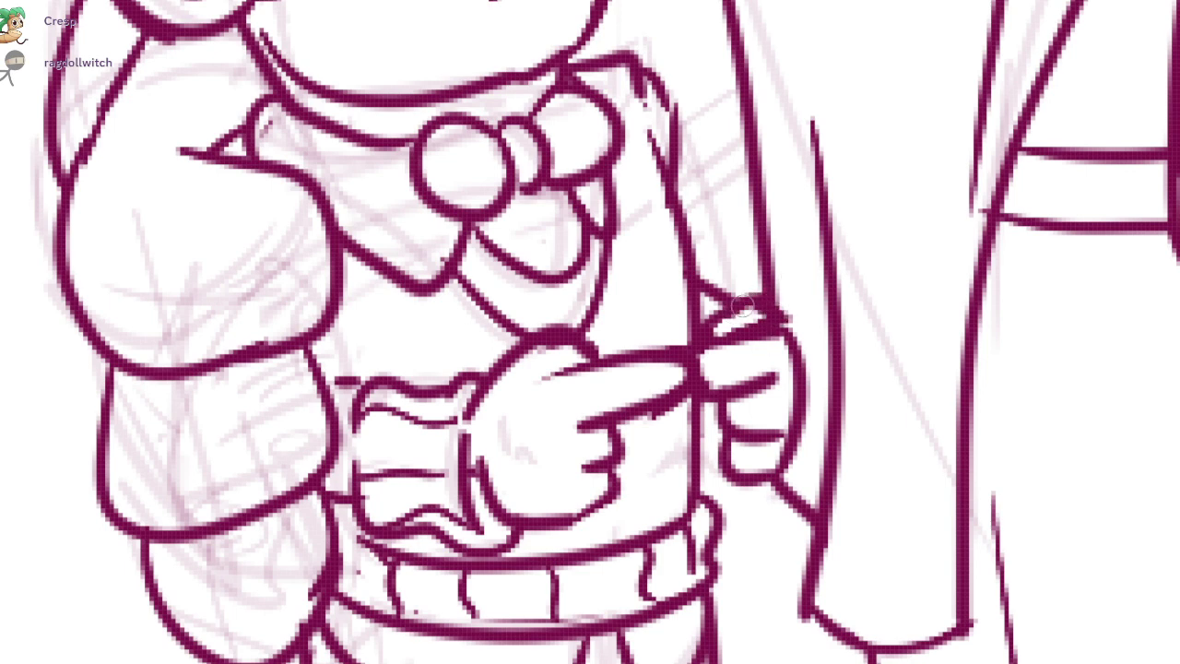
key(ctrl+z)
mouse_move(707, 398)
mouse_down()
mouse_move(740, 434)
mouse_move(730, 430)
mouse_up()
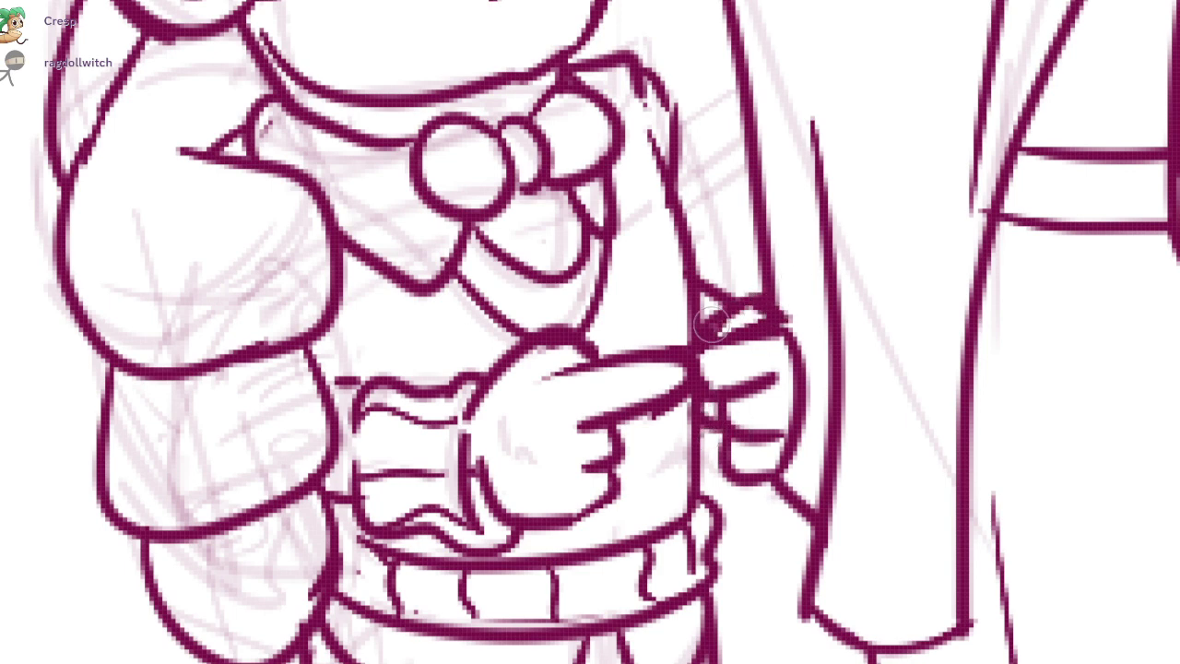
drag(711, 324, 786, 311)
mouse_move(704, 344)
mouse_down()
mouse_move(781, 324)
mouse_move(756, 341)
mouse_up()
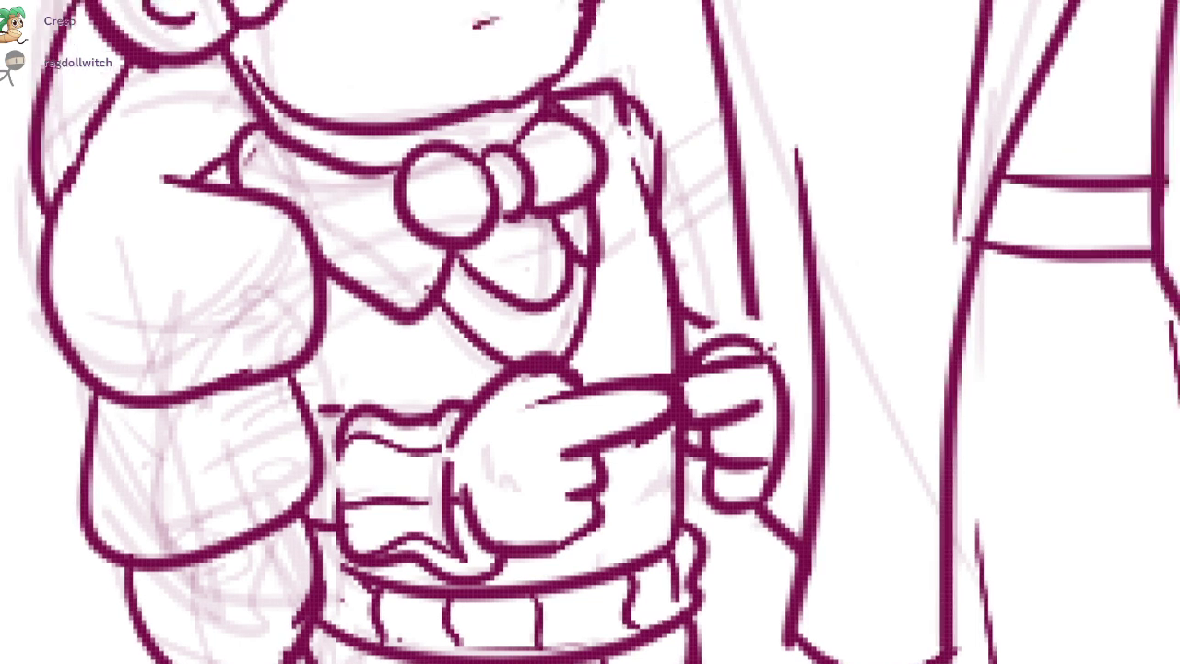
drag(753, 402, 740, 424)
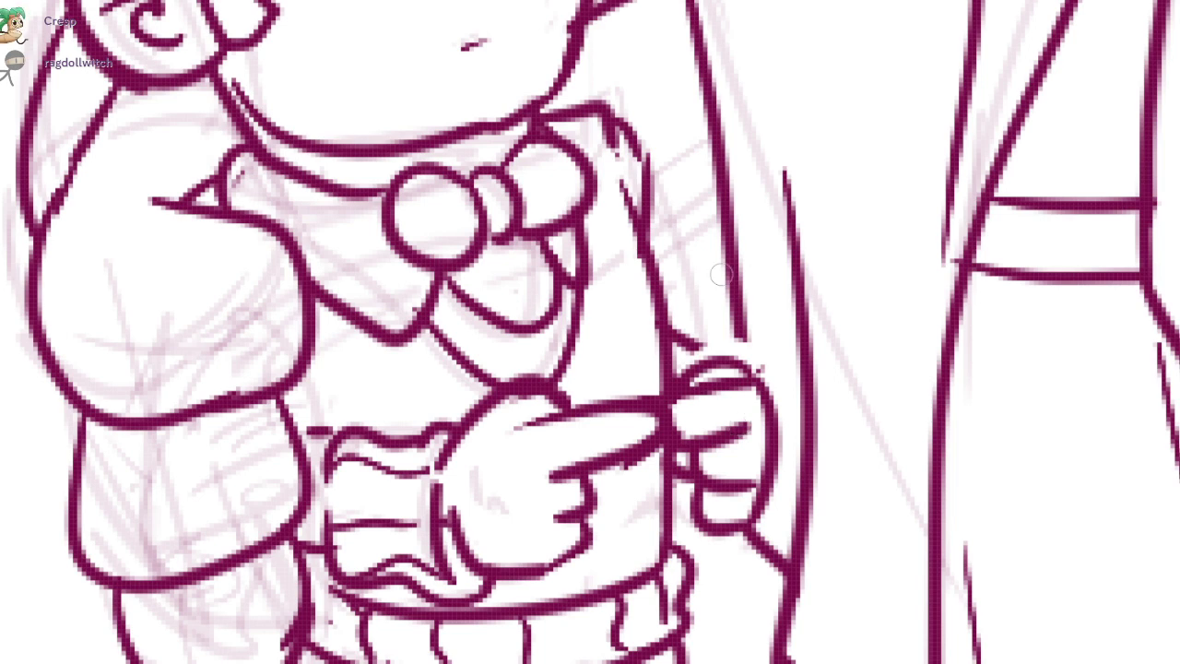
- Erase the smaller figure's far shoulder and upper-arm lines and re-ink them as a squarer shoulder dropping straight down the side
drag(654, 180, 658, 277)
key(e)
drag(650, 142, 654, 232)
drag(641, 123, 613, 140)
drag(676, 218, 667, 247)
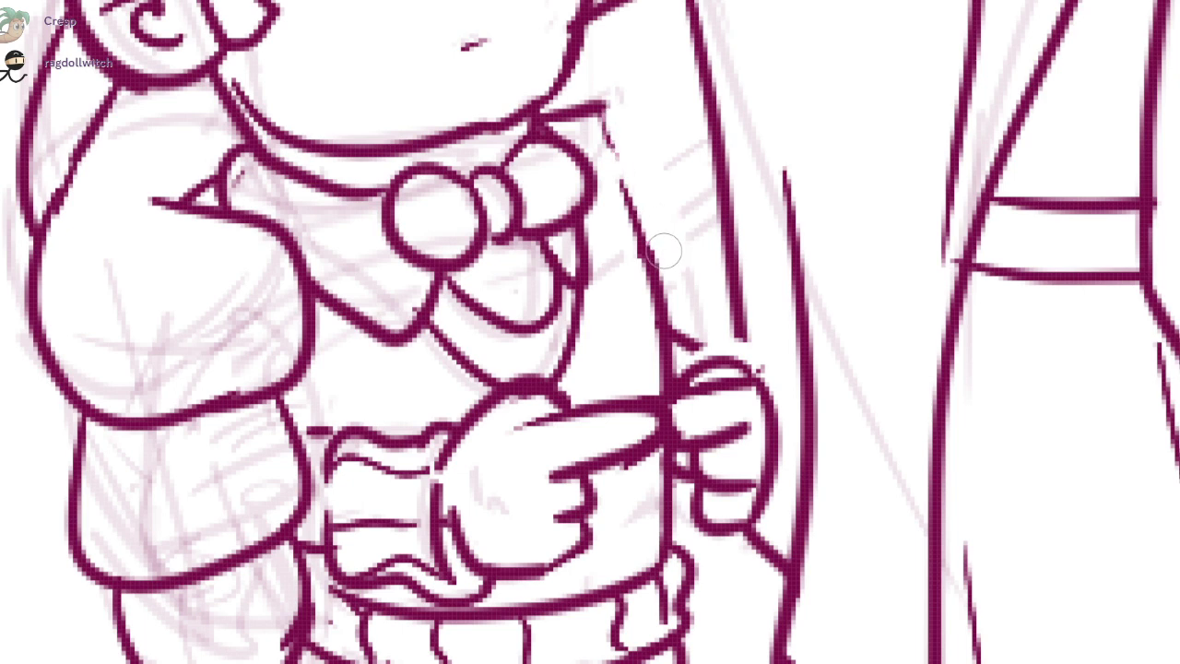
key(b)
drag(609, 131, 662, 287)
key(ctrl+z)
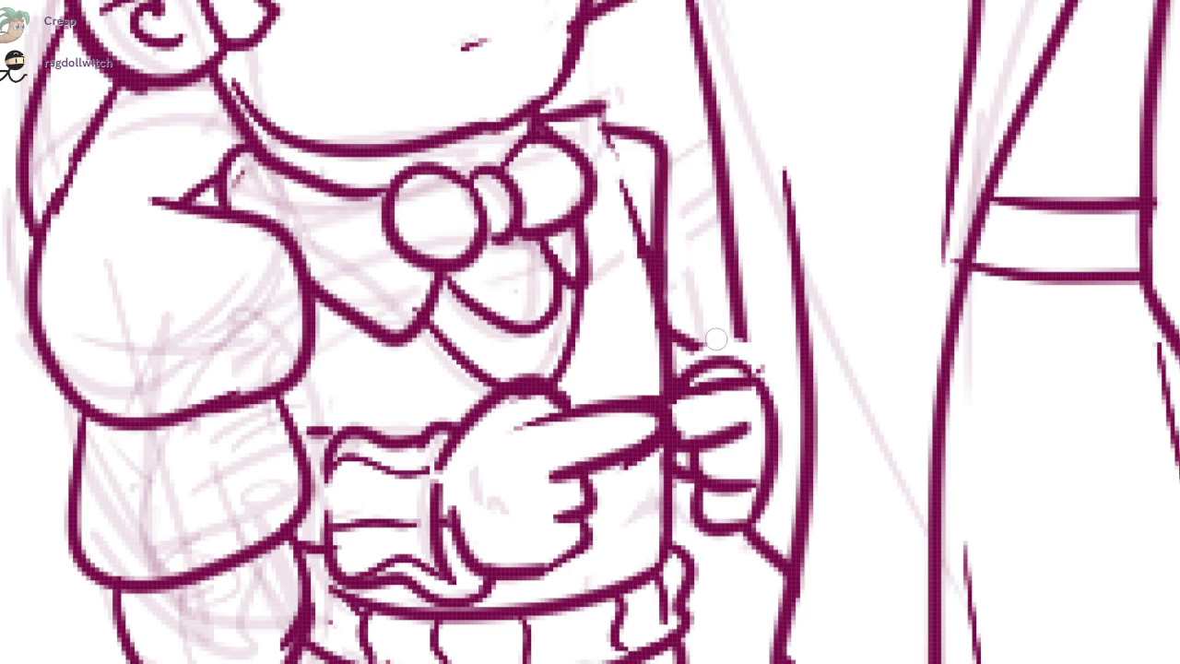
- Ink the smaller figure's far wrist line and tidy the gap between his near sleeve and the large gripping hand's fingers
mouse_move(692, 338)
mouse_down()
mouse_move(742, 357)
mouse_move(830, 293)
mouse_up()
mouse_move(753, 407)
mouse_down()
mouse_move(787, 405)
mouse_move(465, 324)
mouse_up()
key(ctrl+z)
scroll(473, 335, up, 1)
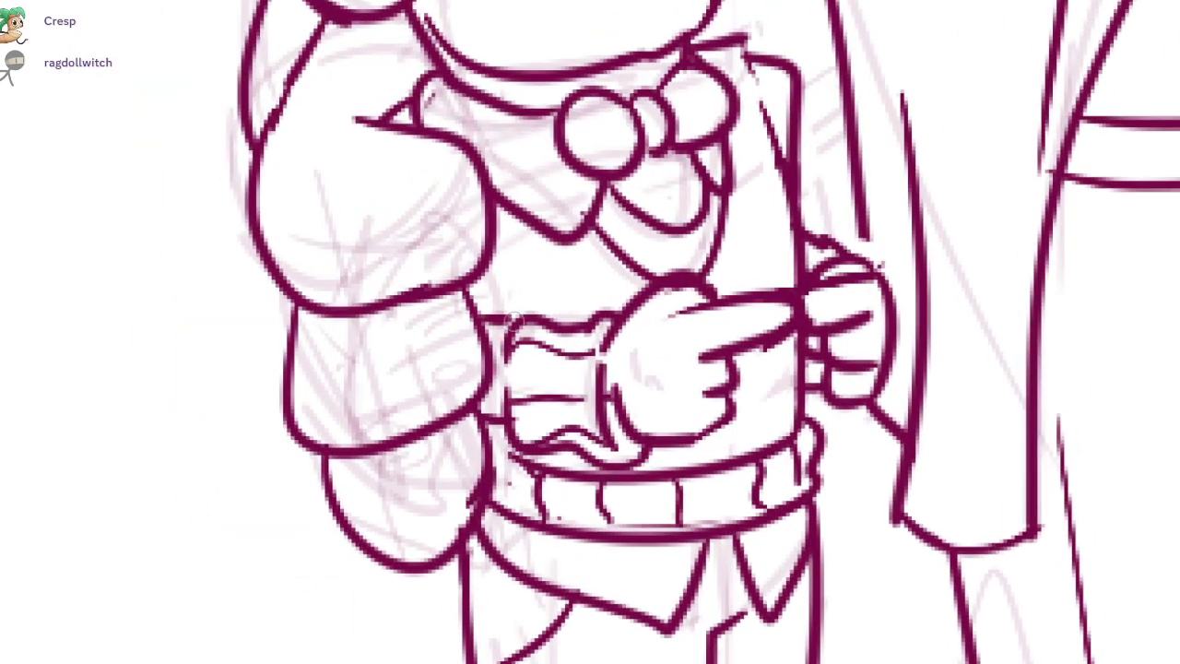
mouse_move(483, 434)
mouse_down()
mouse_move(510, 438)
mouse_move(490, 516)
mouse_up()
scroll(581, 422, down, 1)
scroll(430, 378, up, 2)
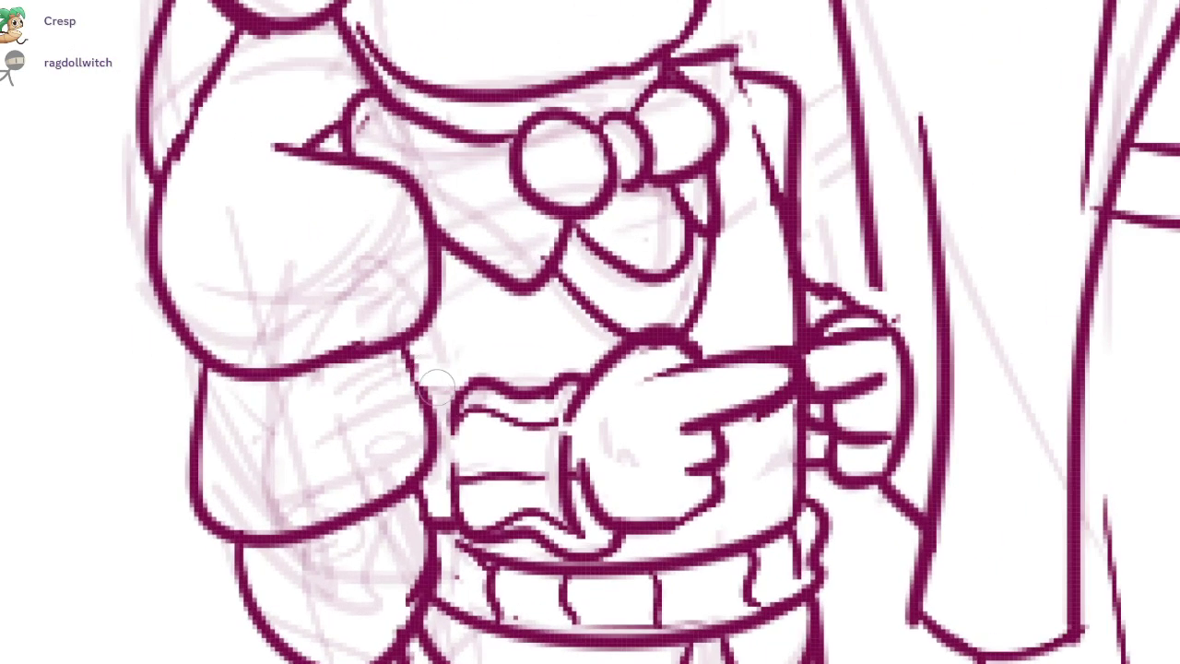
drag(402, 343, 426, 391)
- Ink rounded fingernails on the top and middle fingers of the large hand gripping the smaller figure
drag(324, 451, 318, 404)
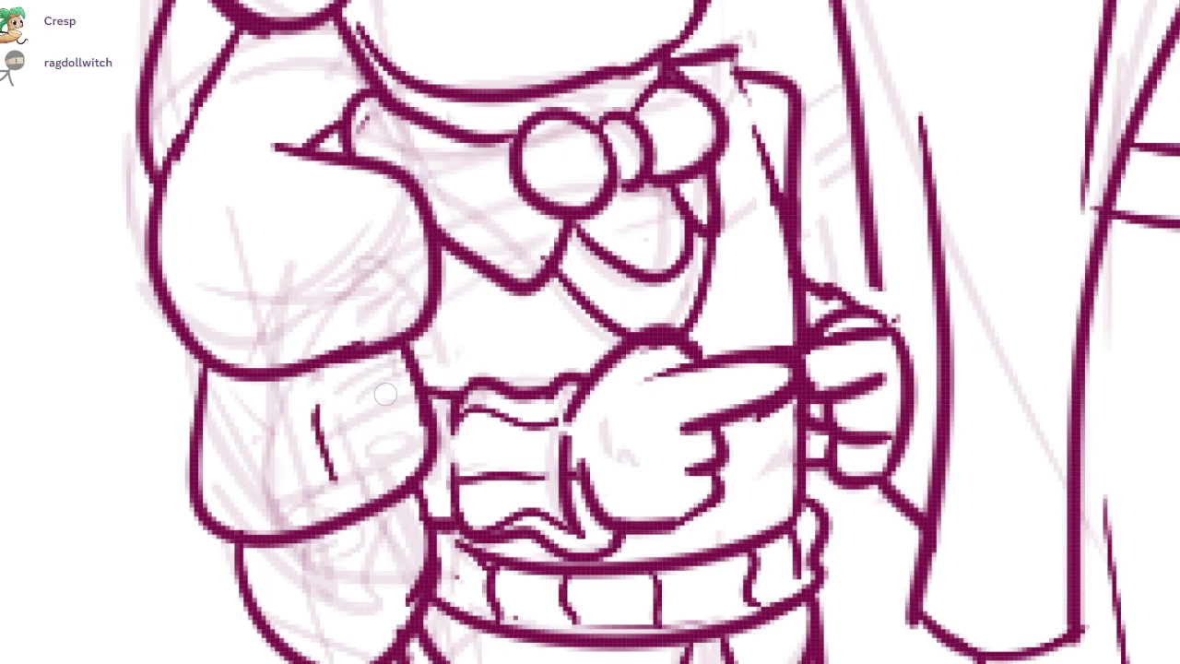
mouse_move(377, 372)
mouse_down()
mouse_move(323, 430)
mouse_move(345, 394)
mouse_move(363, 486)
mouse_move(328, 465)
mouse_move(357, 492)
mouse_up()
key(ctrl+z)
key(ctrl+z)
drag(362, 483, 401, 468)
drag(396, 376, 417, 457)
drag(369, 218, 465, 362)
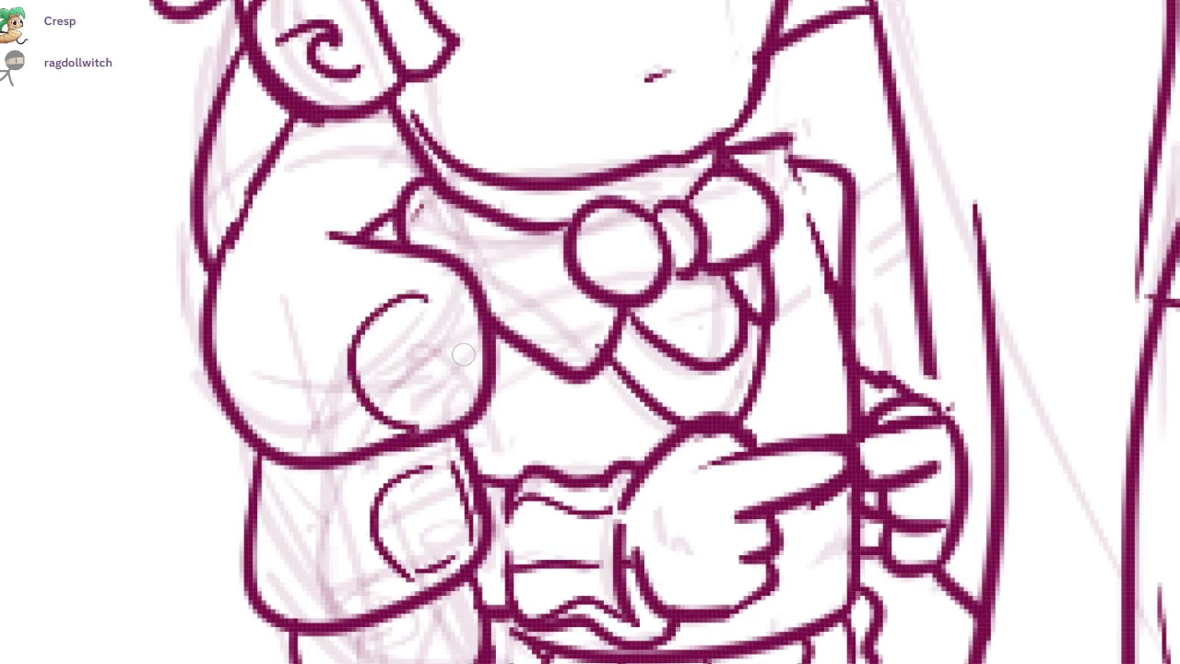
drag(451, 299, 461, 369)
- Ink a matching rounded fingernail on the lowest finger of the large gripping hand
scroll(443, 443, down, 3)
drag(415, 440, 452, 545)
key(ctrl+z)
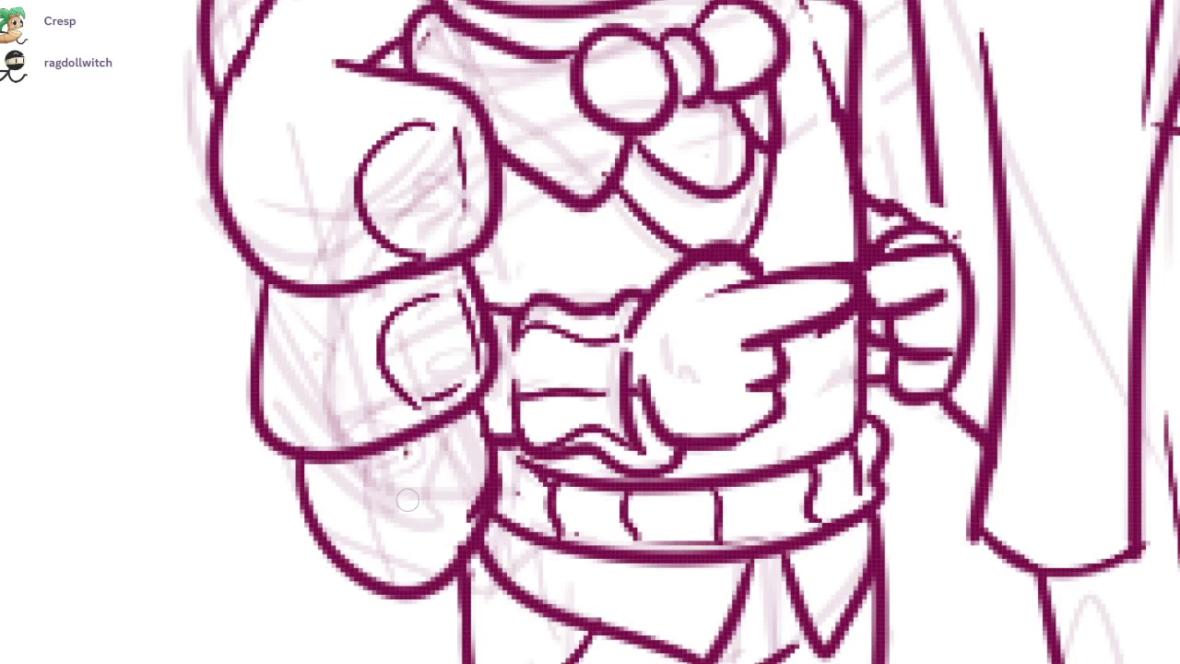
drag(444, 453, 468, 515)
drag(464, 441, 480, 478)
key(ctrl+z)
key(ctrl+z)
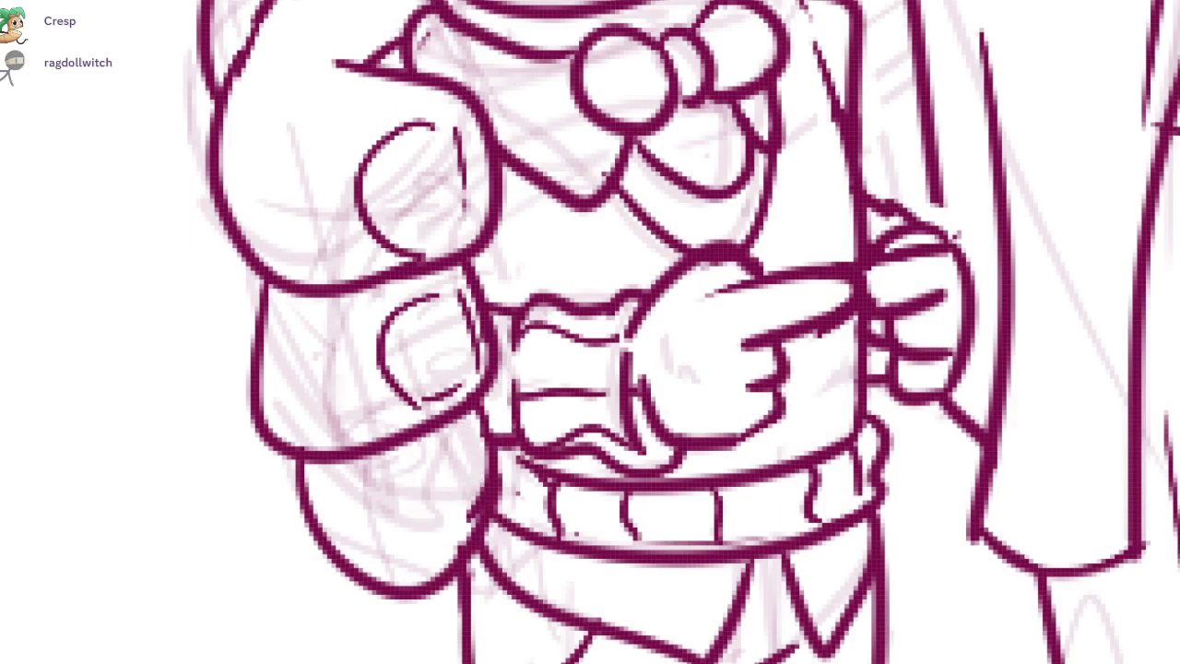
mouse_move(408, 444)
mouse_down()
mouse_move(401, 505)
mouse_move(477, 518)
mouse_up()
drag(453, 431, 484, 485)
drag(662, 400, 542, 480)
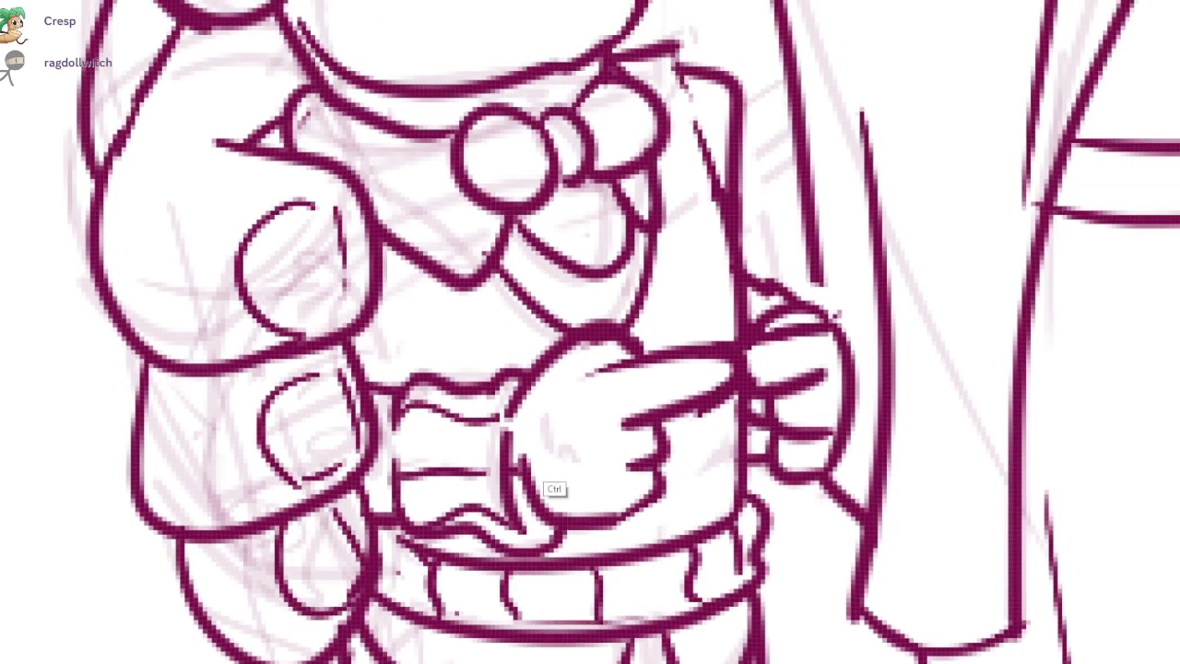
scroll(548, 484, down, 6)
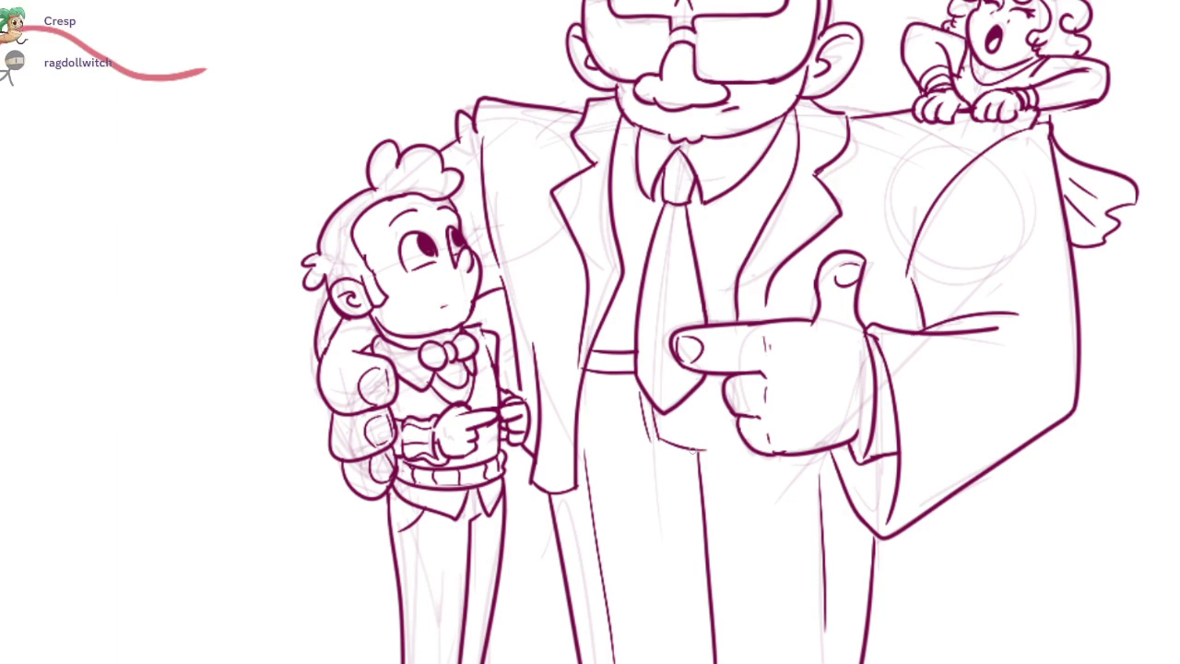
- Refine the knuckle line where the large gripping hand's top finger meets the smaller figure's near shoulder
scroll(422, 332, up, 5)
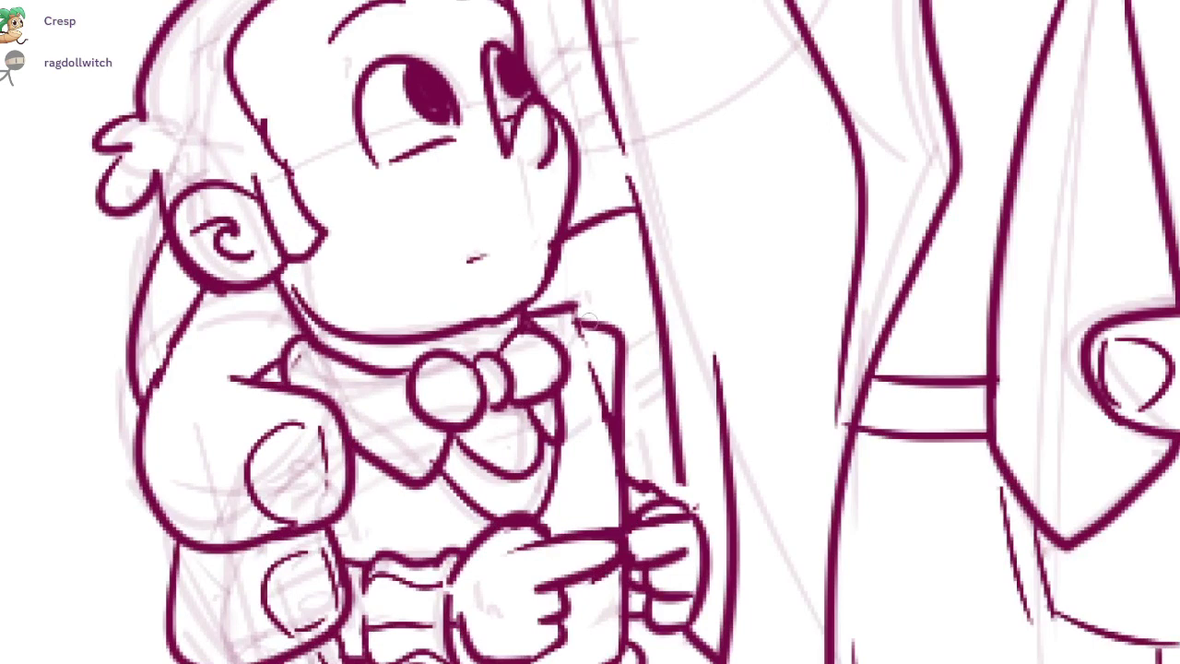
drag(578, 321, 627, 393)
mouse_move(212, 397)
mouse_down()
mouse_move(360, 382)
mouse_move(341, 294)
mouse_move(304, 489)
mouse_up()
key(ctrl+z)
drag(286, 403, 330, 500)
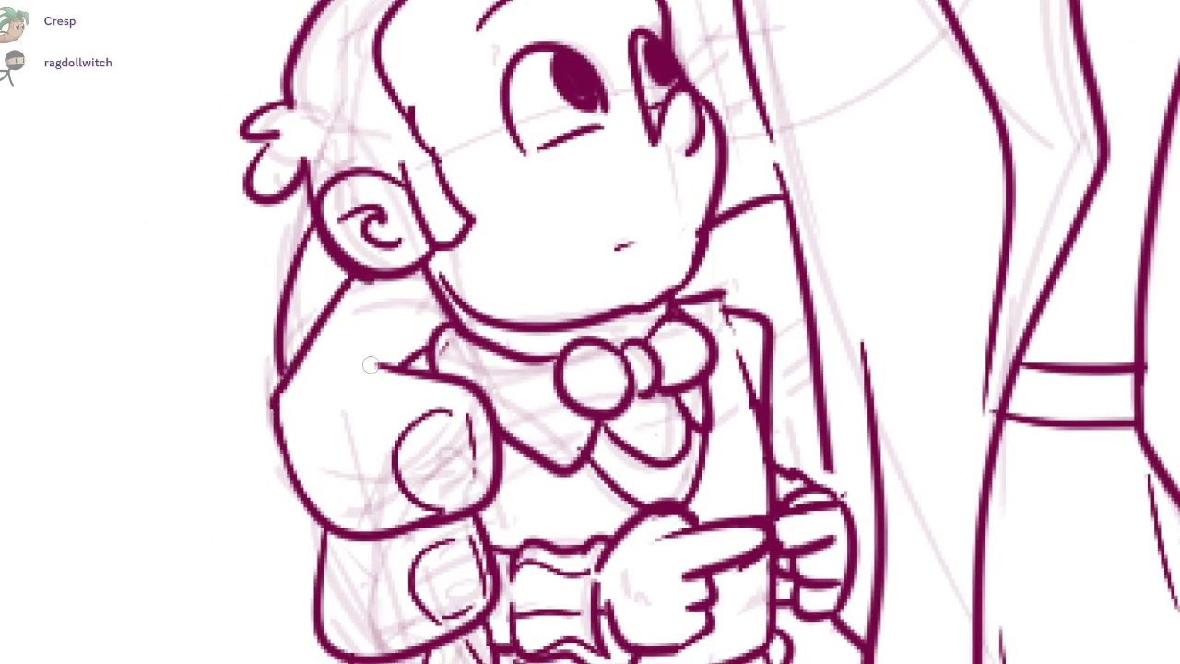
mouse_move(324, 386)
mouse_down()
mouse_move(388, 364)
mouse_move(323, 389)
mouse_up()
key(ctrl+z)
mouse_move(348, 347)
mouse_down()
mouse_move(394, 364)
mouse_move(380, 581)
mouse_up()
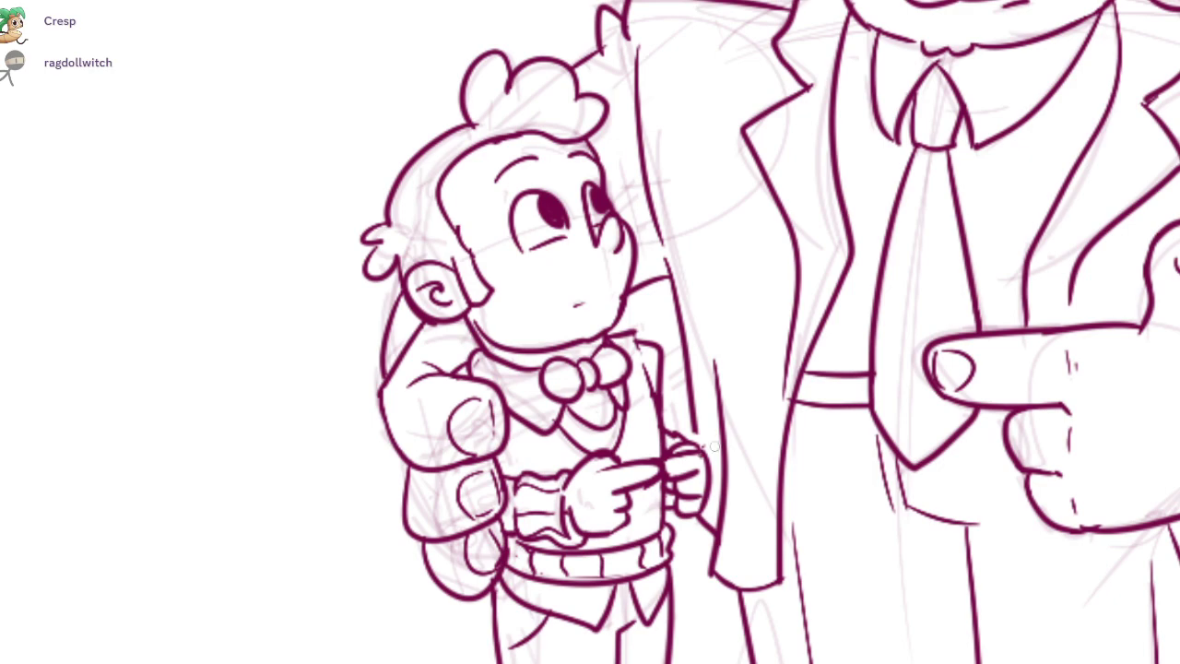
- Thicken the finger lines of the smaller figure's far fist and re-ink its outer edge and lower finger crease
drag(674, 467, 875, 366)
key(ctrl+z)
drag(665, 435, 749, 420)
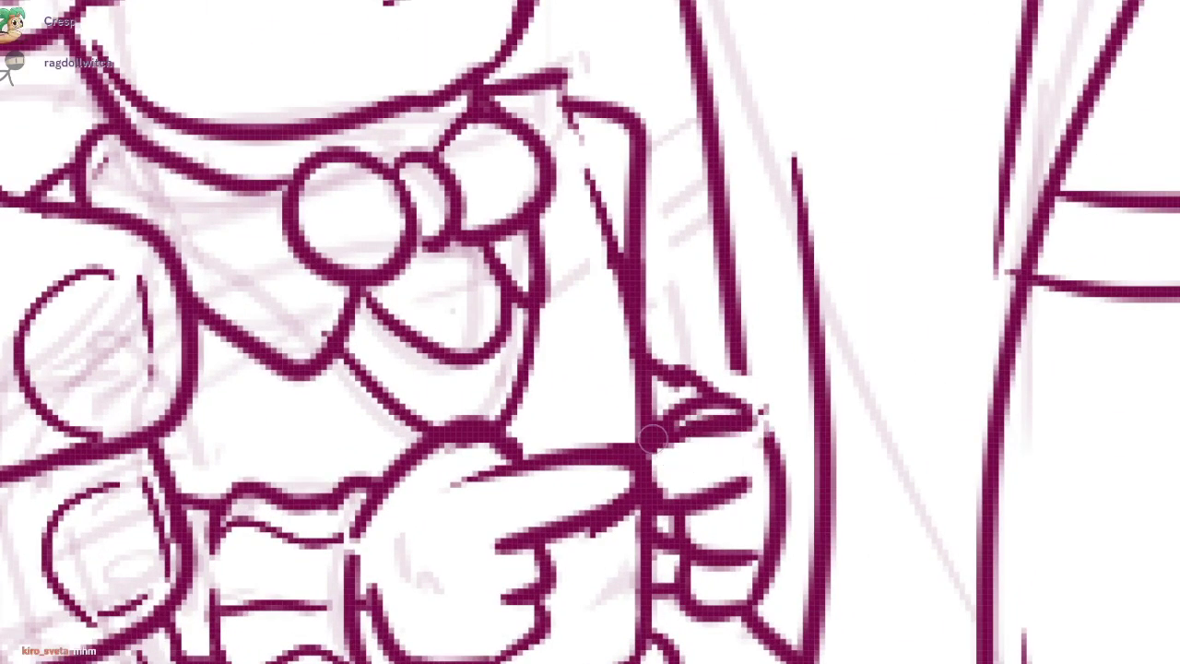
drag(654, 494, 735, 482)
mouse_move(781, 422)
mouse_down()
mouse_move(769, 424)
mouse_move(774, 547)
mouse_up()
mouse_move(699, 559)
mouse_down()
mouse_move(756, 563)
mouse_move(758, 546)
mouse_up()
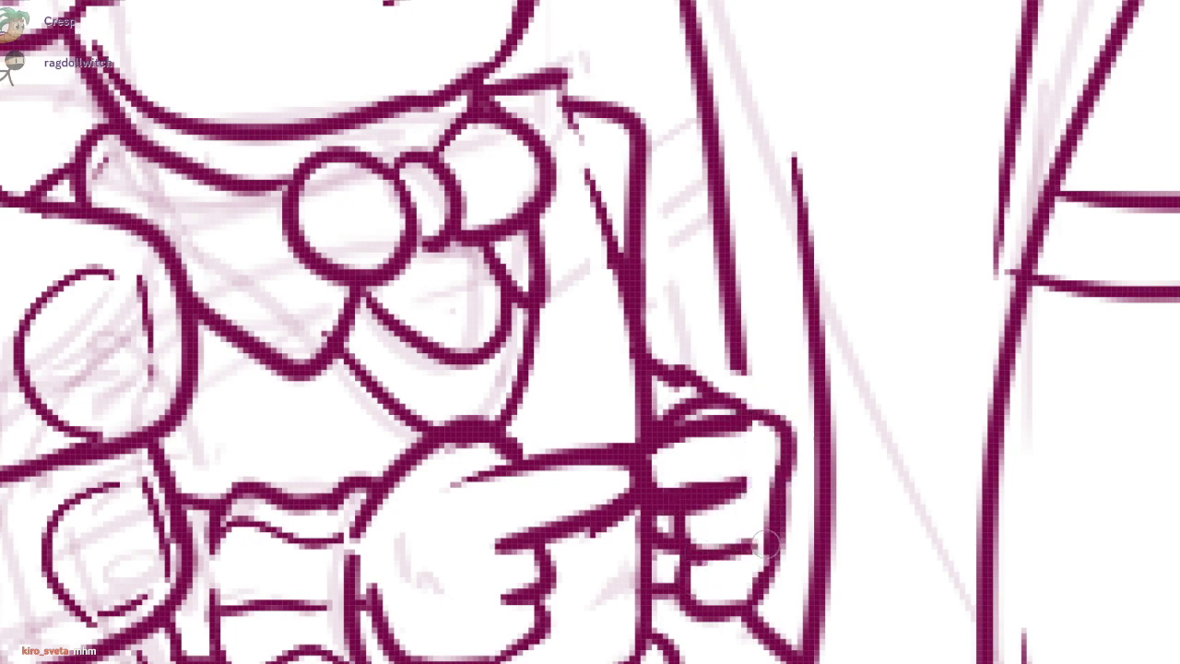
- Shade the large figure's sleeve, jacket front and tie with a soft translucent purple tone
scroll(769, 549, down, 5)
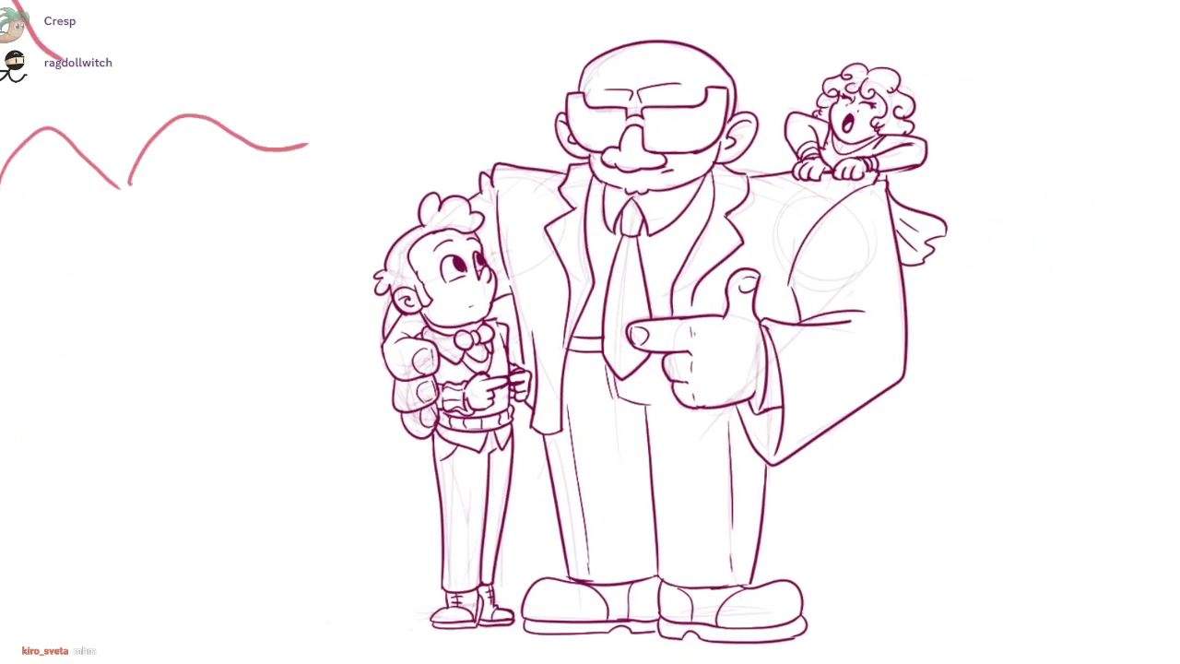
drag(891, 461, 937, 465)
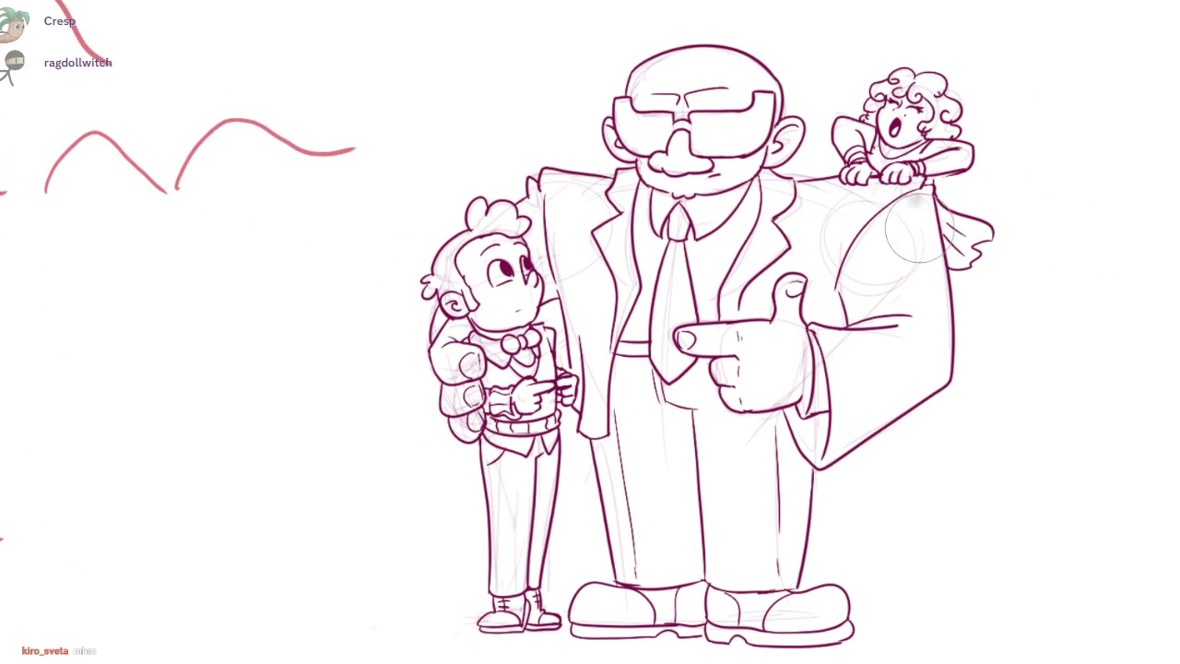
mouse_move(919, 236)
mouse_down()
mouse_move(823, 442)
mouse_move(801, 425)
mouse_up()
mouse_move(837, 270)
mouse_down()
mouse_move(821, 316)
mouse_move(835, 309)
mouse_move(853, 332)
mouse_up()
drag(594, 317, 599, 424)
mouse_move(562, 285)
mouse_down()
mouse_move(567, 307)
mouse_move(583, 295)
mouse_up()
mouse_move(698, 238)
mouse_down()
mouse_move(680, 308)
mouse_move(658, 308)
mouse_move(642, 429)
mouse_move(657, 387)
mouse_move(643, 493)
mouse_move(670, 498)
mouse_up()
scroll(679, 308, up, 2)
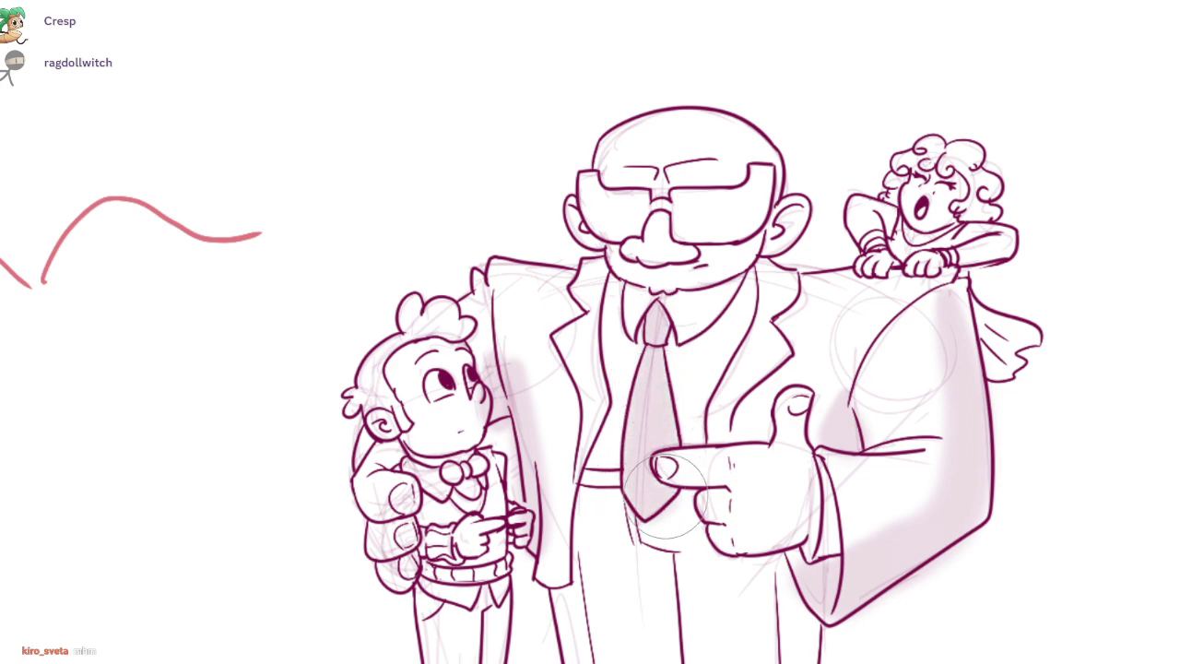
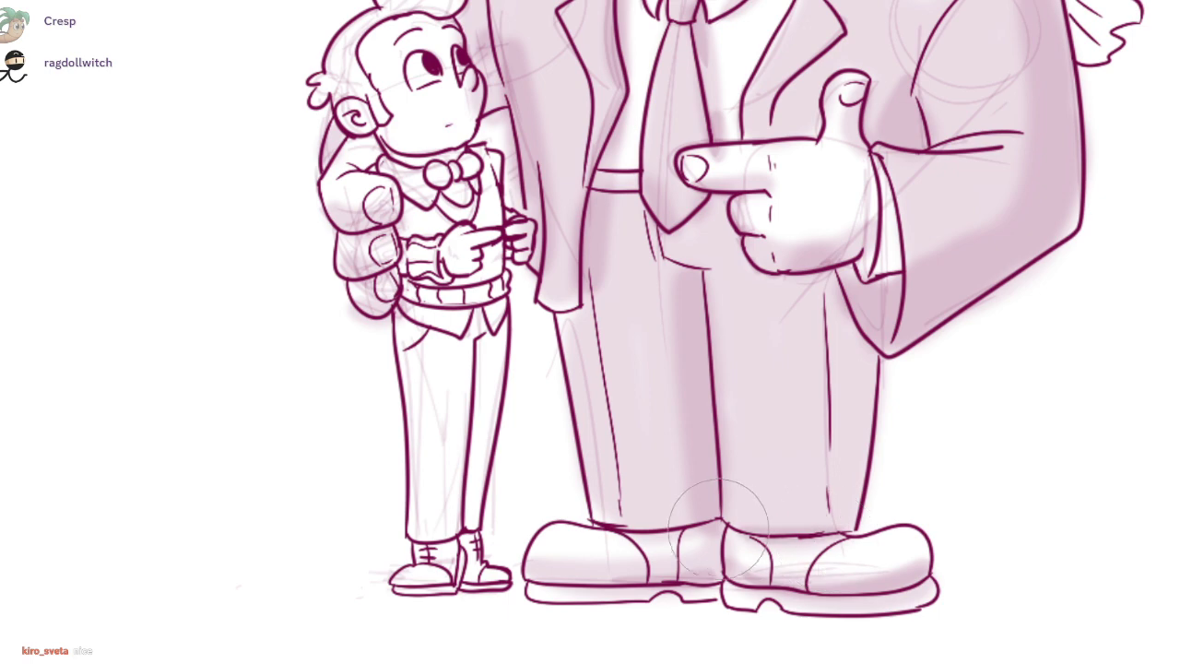
- Shade the smaller figure's trousers, hair, bow tie and waistcoat in light purple
drag(774, 368, 821, 445)
mouse_move(450, 434)
mouse_down()
mouse_move(529, 428)
mouse_move(546, 412)
mouse_move(492, 576)
mouse_move(472, 417)
mouse_move(472, 596)
mouse_up()
drag(488, 651, 548, 657)
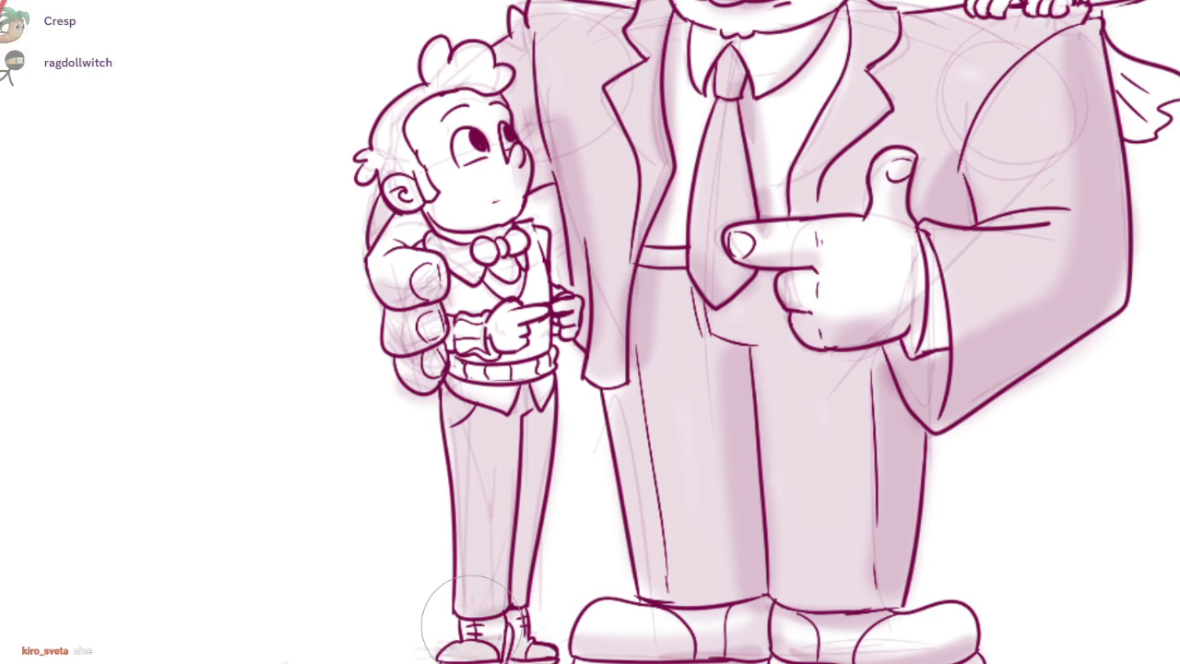
scroll(359, 276, up, 3)
drag(406, 262, 446, 214)
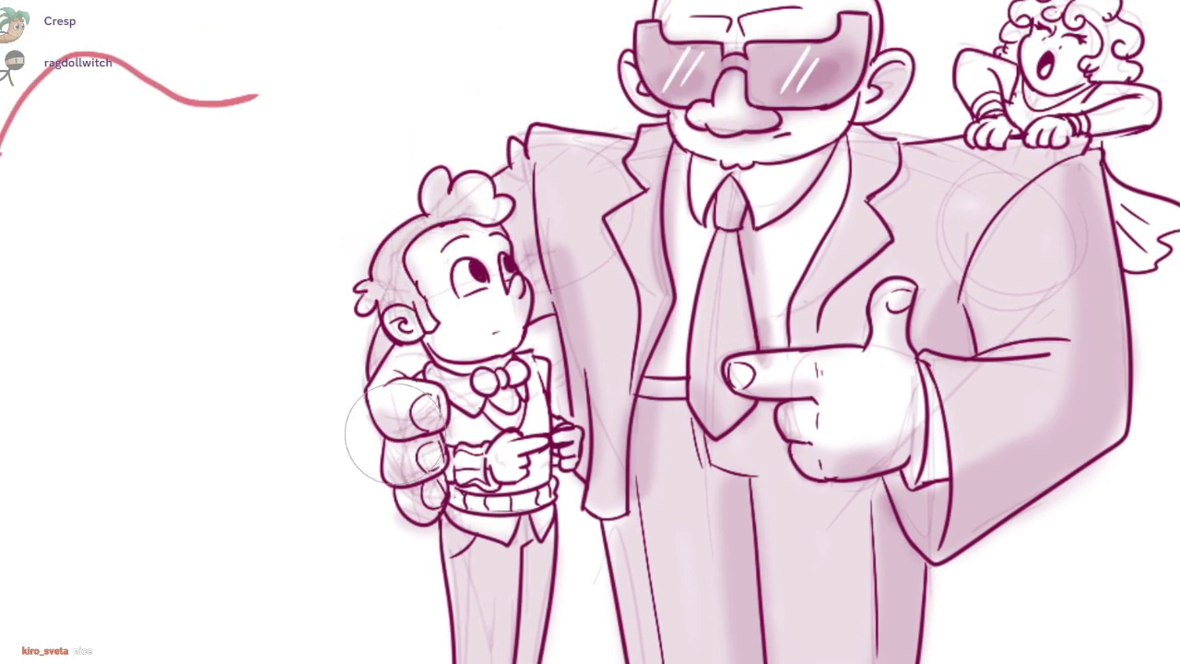
mouse_move(437, 371)
mouse_down()
mouse_move(459, 405)
mouse_move(528, 370)
mouse_move(514, 373)
mouse_up()
mouse_move(484, 417)
mouse_down()
mouse_move(464, 429)
mouse_move(533, 418)
mouse_move(538, 363)
mouse_move(534, 430)
mouse_move(475, 432)
mouse_move(459, 457)
mouse_move(472, 482)
mouse_move(541, 492)
mouse_move(457, 514)
mouse_up()
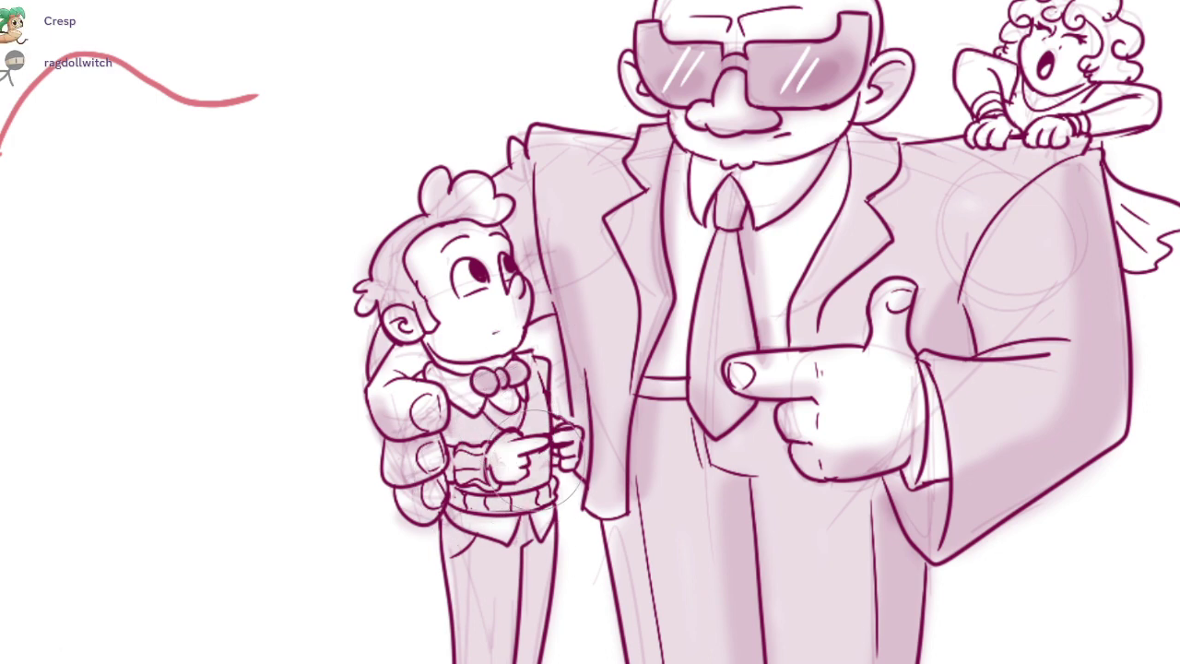
- Shade the smaller figure's shoes and the tiny curly-haired figure's hair, top and cape in light purple
scroll(791, 433, down, 3)
drag(706, 474, 598, 522)
scroll(896, 203, up, 2)
mouse_move(794, 221)
mouse_down()
mouse_move(830, 175)
mouse_move(866, 184)
mouse_move(892, 228)
mouse_move(802, 276)
mouse_move(904, 249)
mouse_move(912, 369)
mouse_move(898, 350)
mouse_move(914, 387)
mouse_move(909, 263)
mouse_move(861, 287)
mouse_up()
scroll(908, 264, down, 3)
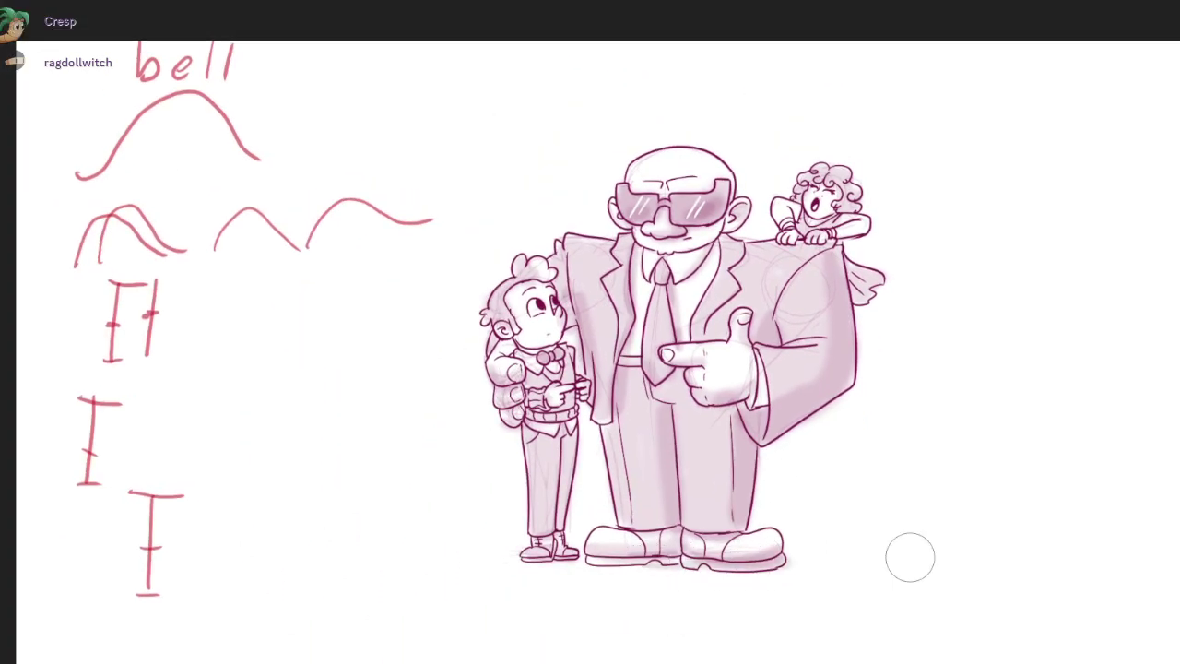
- Paint a long ground shadow extending sideways from the large figure's shoes and delete the red practice marks beside the figures
drag(785, 561, 1060, 549)
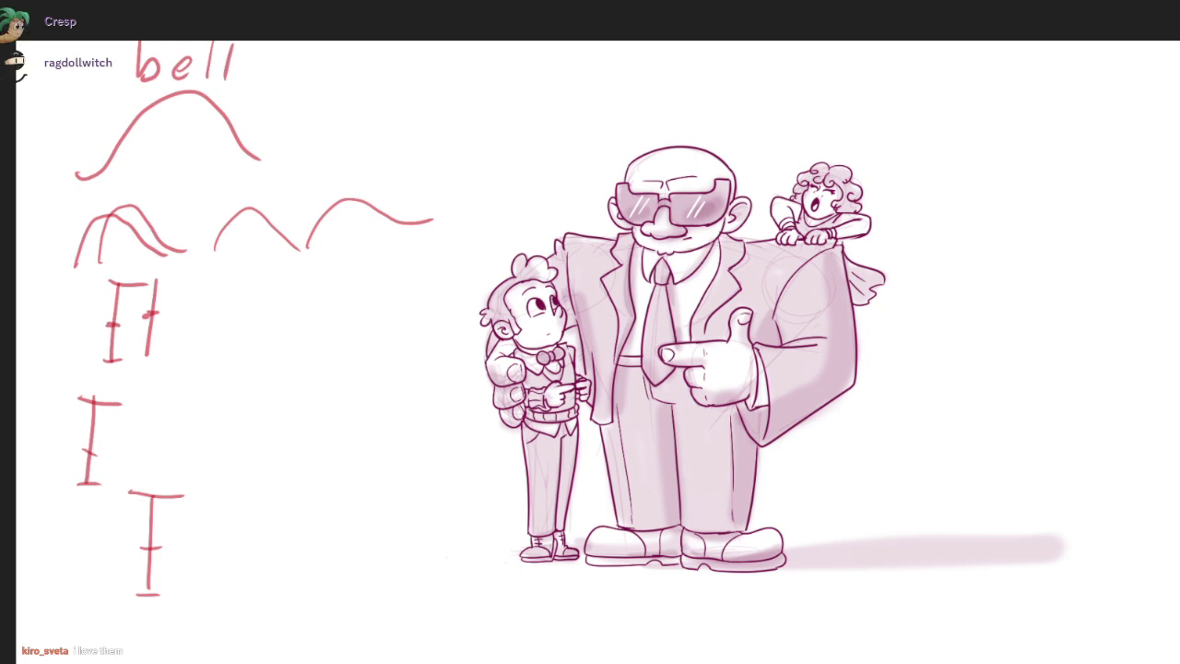
mouse_move(876, 395)
mouse_down()
mouse_move(903, 363)
mouse_move(903, 374)
mouse_up()
key(Delete)
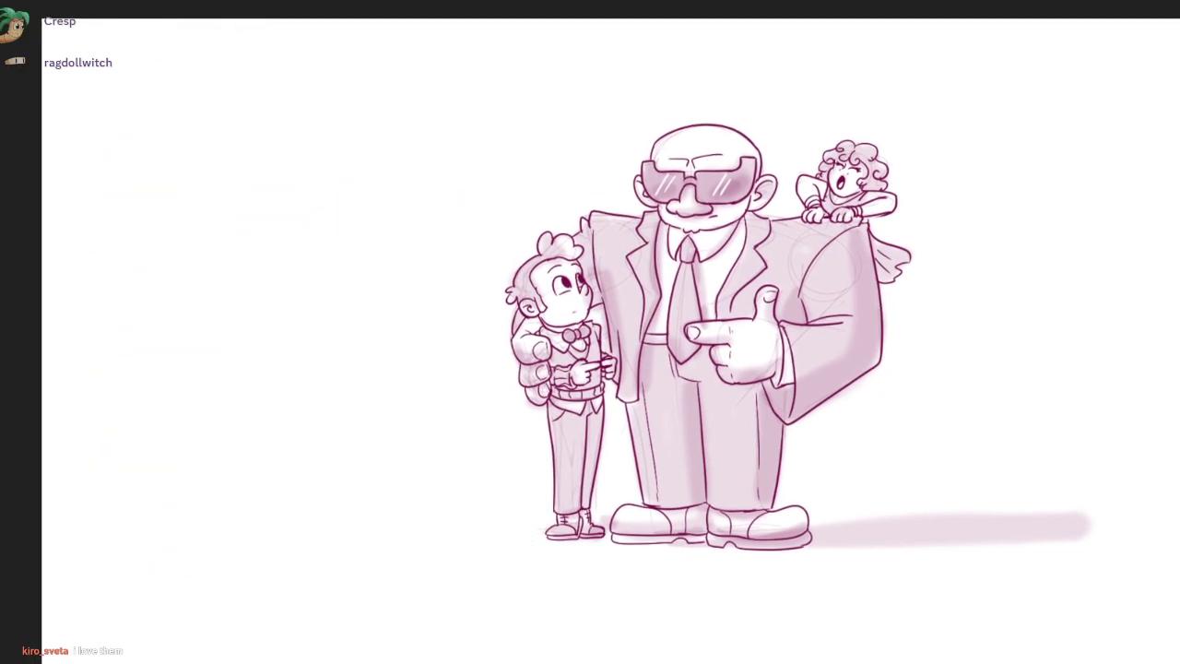
- Check the shaded three-figure drawing and switch to a blank canvas for a new sketch
click(974, 500)
scroll(974, 501, up, 3)
scroll(976, 466, down, 3)
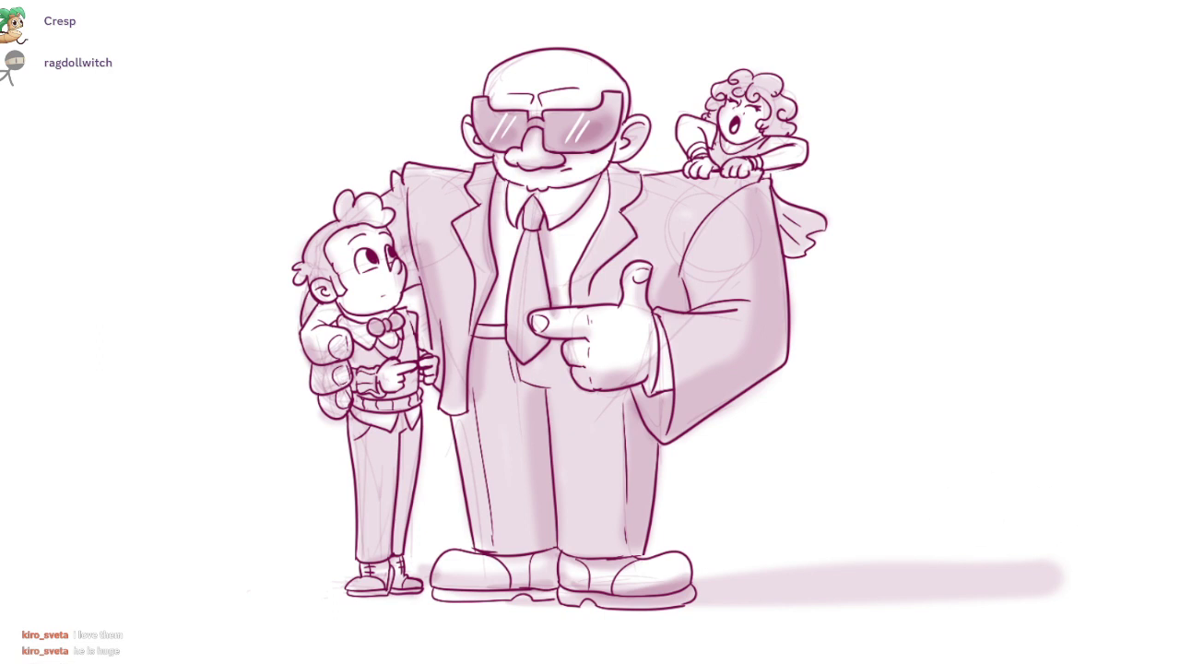
click(1179, 438)
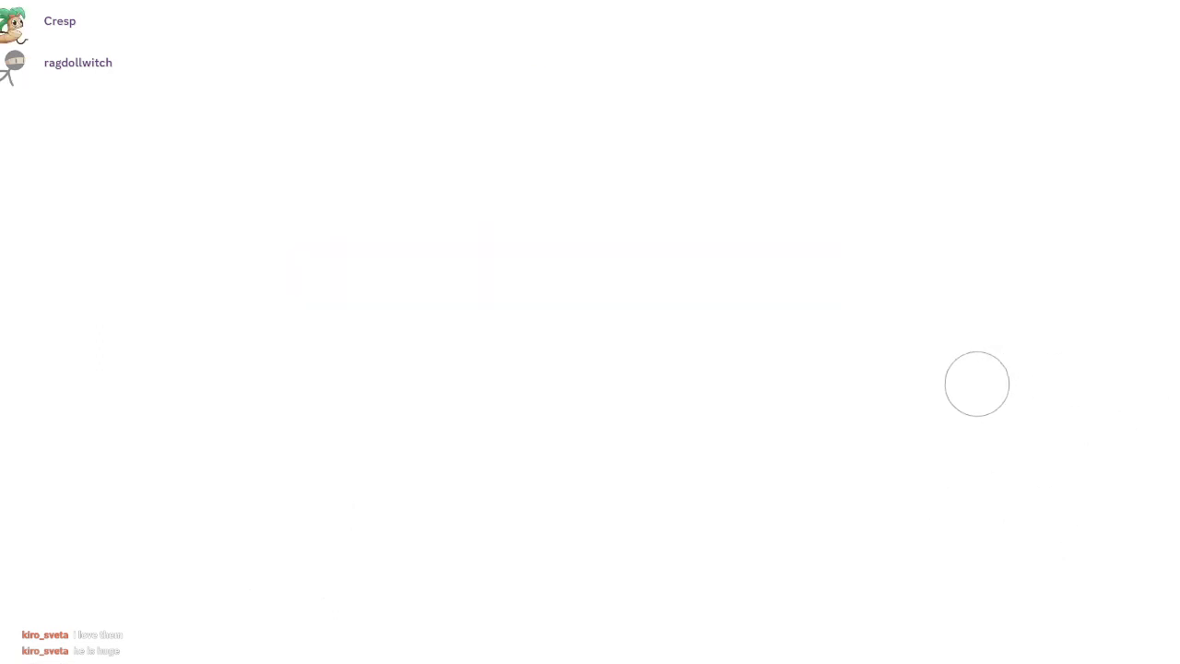
scroll(1014, 421, down, 1)
drag(1014, 421, 1009, 393)
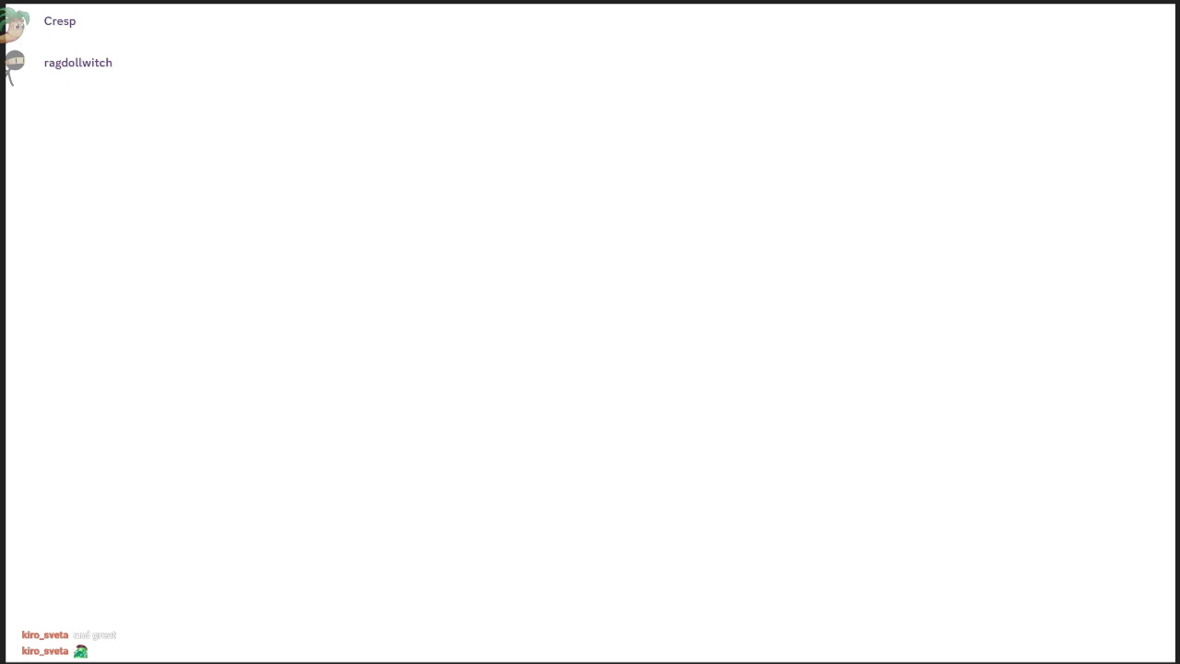
- Sketch a tall rounded arch in red near the canvas centre, open at the bottom, with overlapping curved strokes
drag(518, 309, 460, 379)
mouse_move(493, 335)
mouse_down()
mouse_move(446, 431)
mouse_move(436, 424)
mouse_move(442, 440)
mouse_up()
mouse_move(463, 369)
mouse_down()
mouse_move(434, 471)
mouse_move(426, 595)
mouse_up()
drag(425, 538, 431, 623)
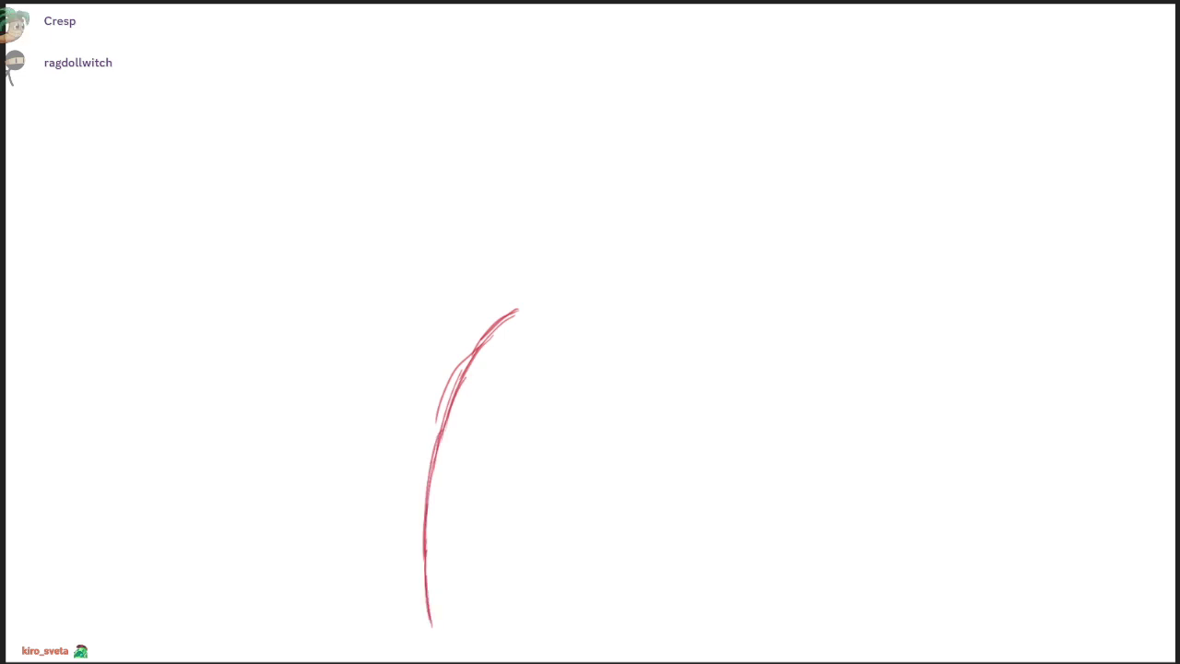
mouse_move(505, 317)
mouse_down()
mouse_move(566, 297)
mouse_move(629, 303)
mouse_move(691, 382)
mouse_move(717, 459)
mouse_up()
drag(708, 419, 732, 534)
drag(727, 490, 733, 632)
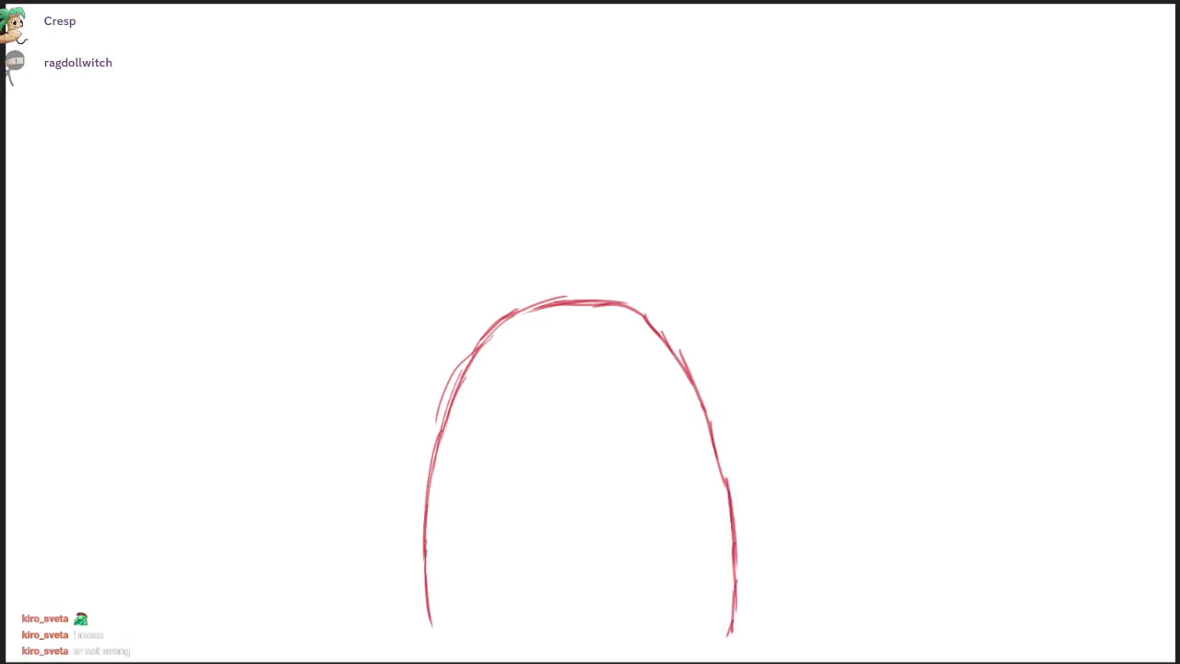
- Extend and thicken the arch's left side and sketch the left side and underside of a large round head overlapping its top
drag(426, 618, 447, 656)
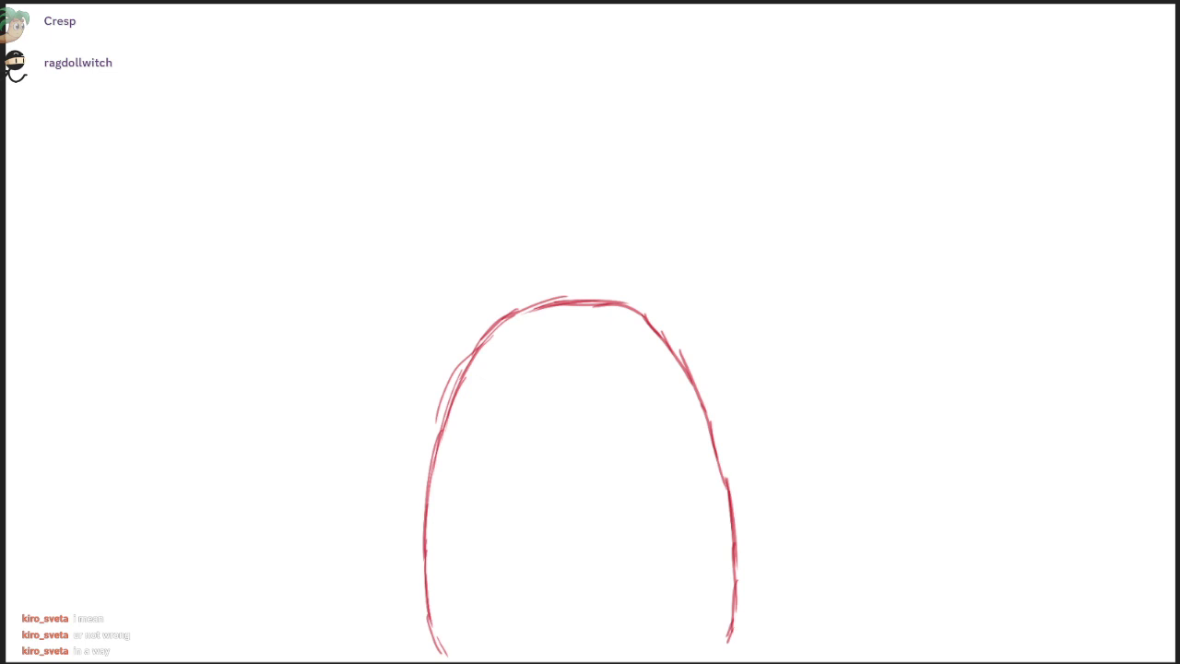
mouse_move(474, 357)
mouse_down()
mouse_move(437, 441)
mouse_move(447, 407)
mouse_up()
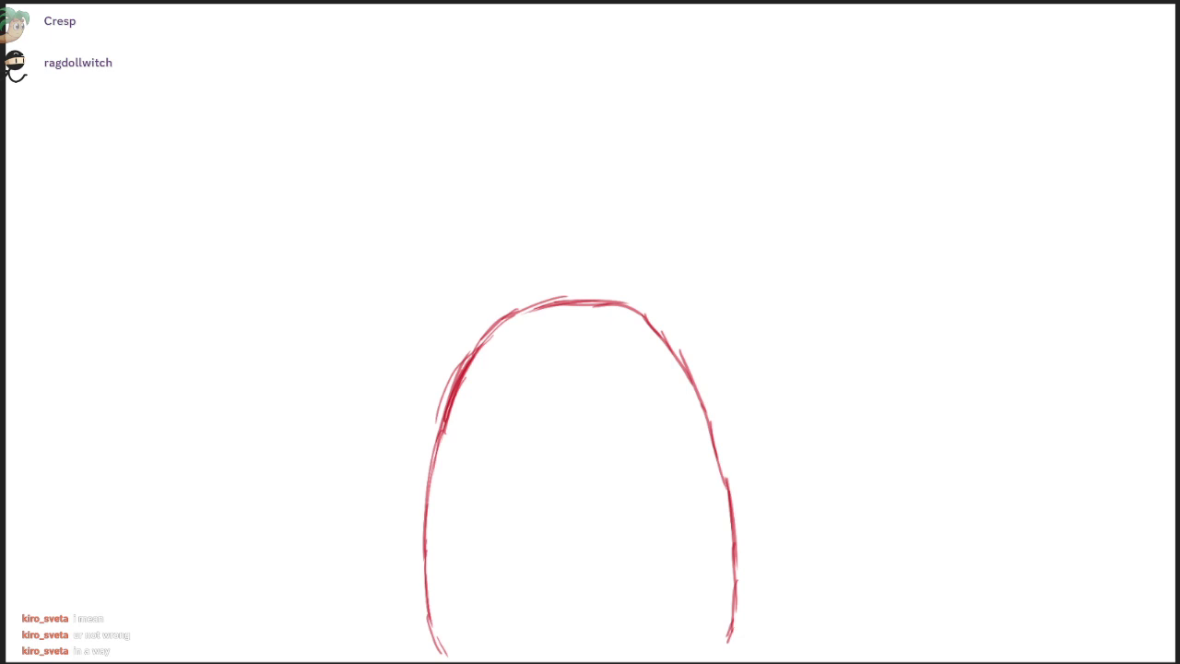
mouse_move(509, 153)
mouse_down()
mouse_move(463, 234)
mouse_move(474, 315)
mouse_up()
drag(474, 236, 480, 332)
mouse_move(467, 276)
mouse_down()
mouse_move(496, 358)
mouse_move(514, 349)
mouse_move(527, 363)
mouse_move(616, 369)
mouse_up()
mouse_move(531, 363)
mouse_down()
mouse_move(616, 369)
mouse_move(579, 372)
mouse_move(675, 356)
mouse_move(658, 356)
mouse_up()
mouse_move(656, 356)
mouse_down()
mouse_move(714, 329)
mouse_move(704, 311)
mouse_up()
mouse_move(466, 293)
mouse_down()
mouse_move(474, 352)
mouse_move(489, 345)
mouse_up()
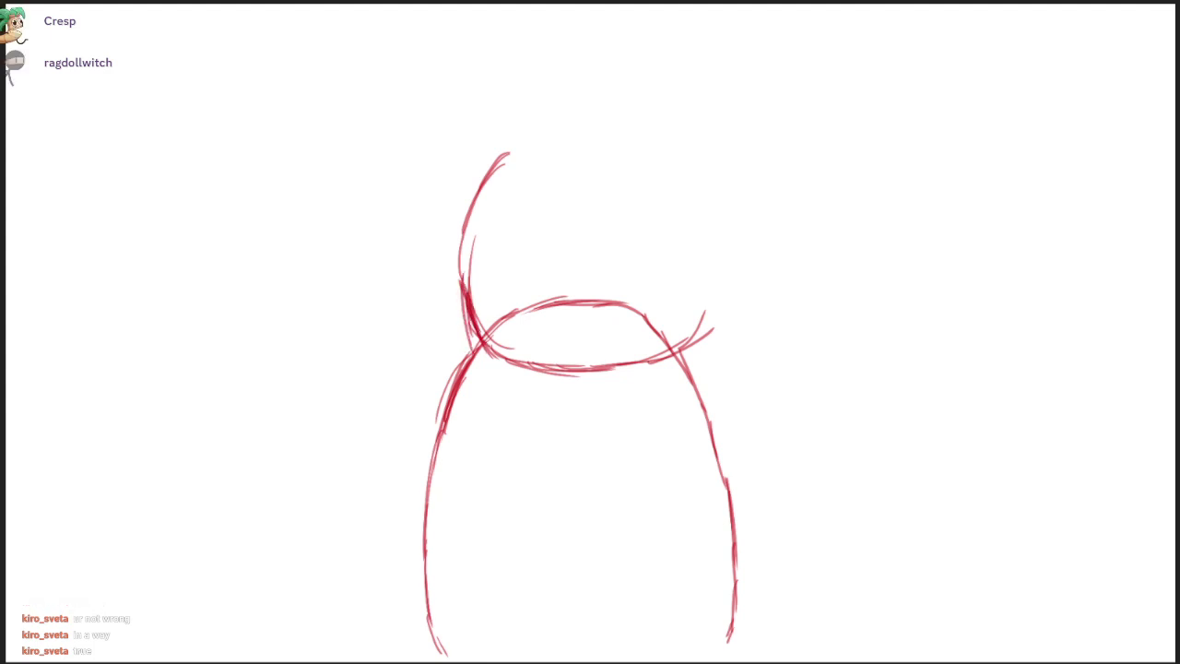
mouse_move(462, 243)
mouse_down()
mouse_move(463, 308)
mouse_move(481, 334)
mouse_up()
drag(463, 288, 494, 358)
- Close the large head outline over the crown and down its right side with overlapping red strokes
mouse_move(461, 247)
mouse_down()
mouse_move(489, 179)
mouse_move(522, 145)
mouse_move(642, 146)
mouse_up()
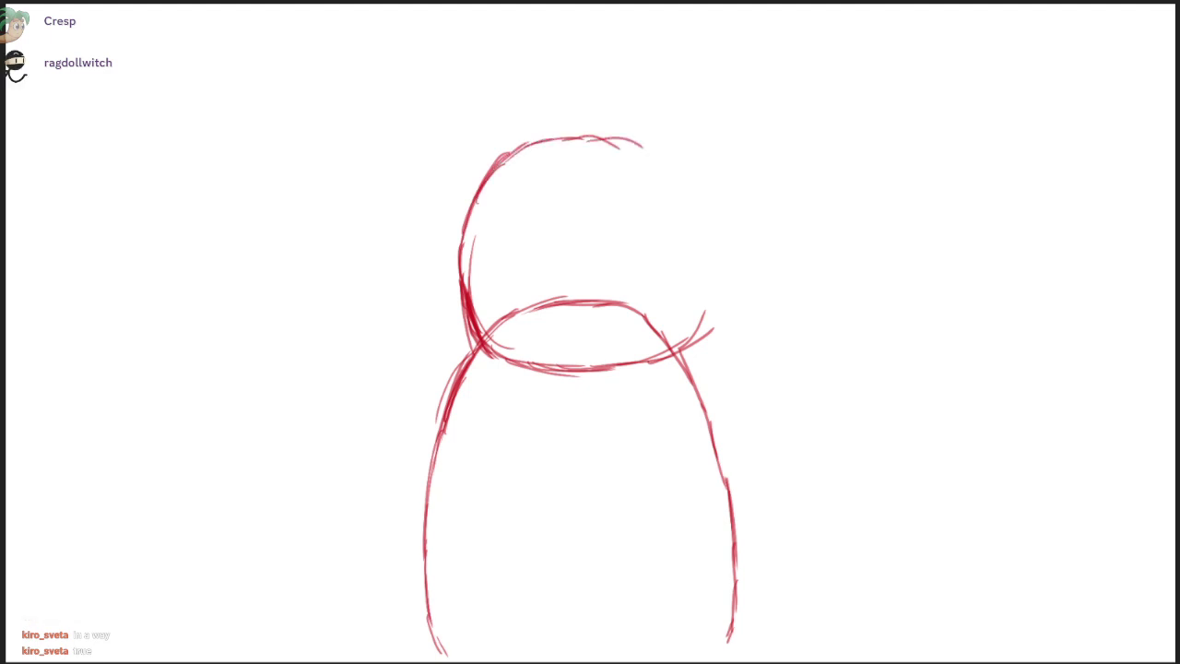
mouse_move(533, 140)
mouse_down()
mouse_move(603, 132)
mouse_move(660, 156)
mouse_move(691, 207)
mouse_up()
mouse_move(653, 360)
mouse_down()
mouse_move(708, 306)
mouse_move(714, 273)
mouse_up()
mouse_move(711, 317)
mouse_down()
mouse_move(716, 255)
mouse_move(671, 183)
mouse_up()
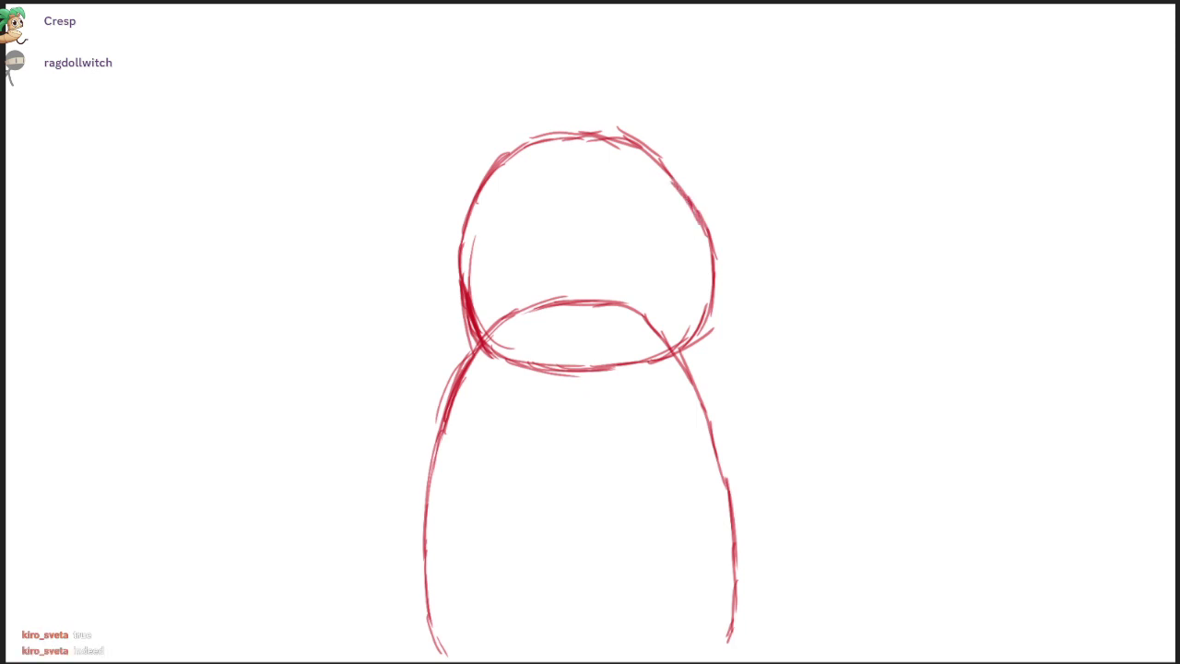
mouse_move(614, 133)
mouse_down()
mouse_move(579, 138)
mouse_move(634, 138)
mouse_move(675, 187)
mouse_up()
drag(646, 150, 684, 181)
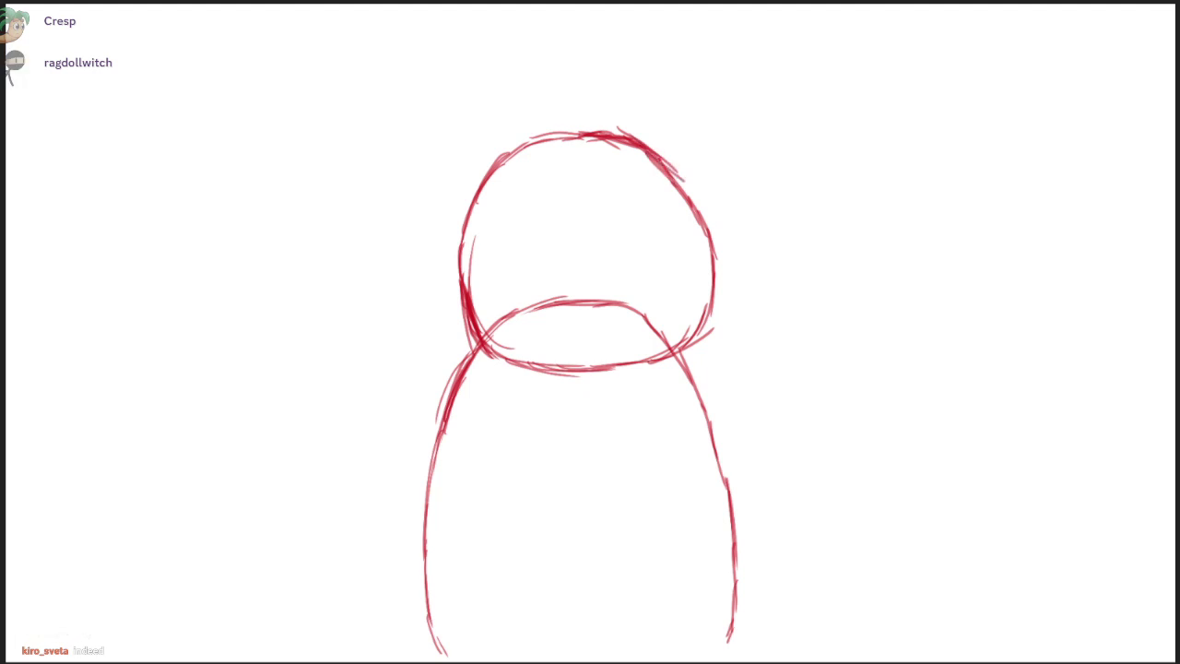
drag(509, 155, 619, 136)
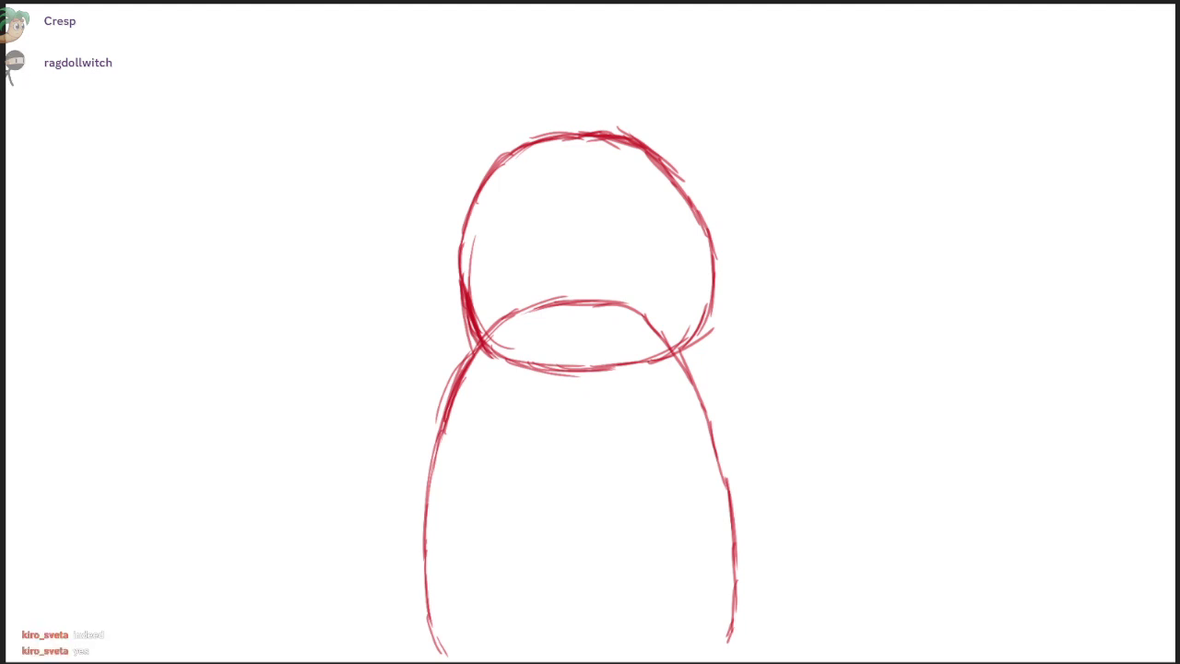
- Erase the arch line inside the head and stray strokes around it, and round out the head's upper right edge
mouse_move(542, 302)
mouse_down()
mouse_move(491, 334)
mouse_move(544, 304)
mouse_move(596, 302)
mouse_move(624, 304)
mouse_move(659, 334)
mouse_up()
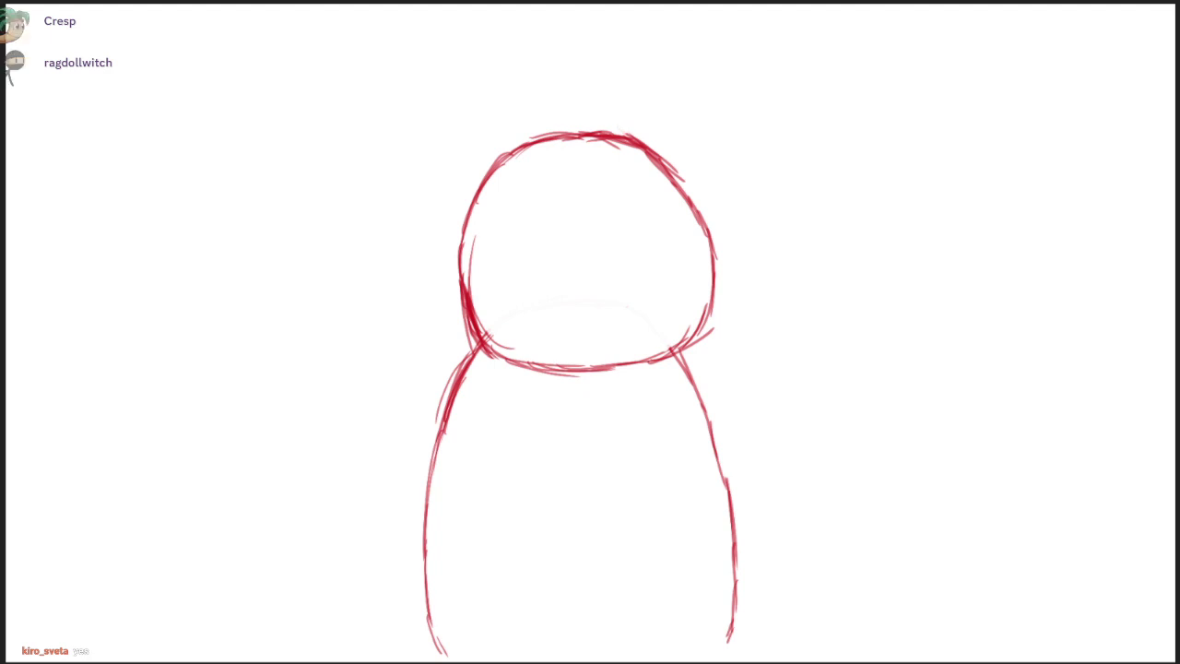
drag(670, 166, 679, 178)
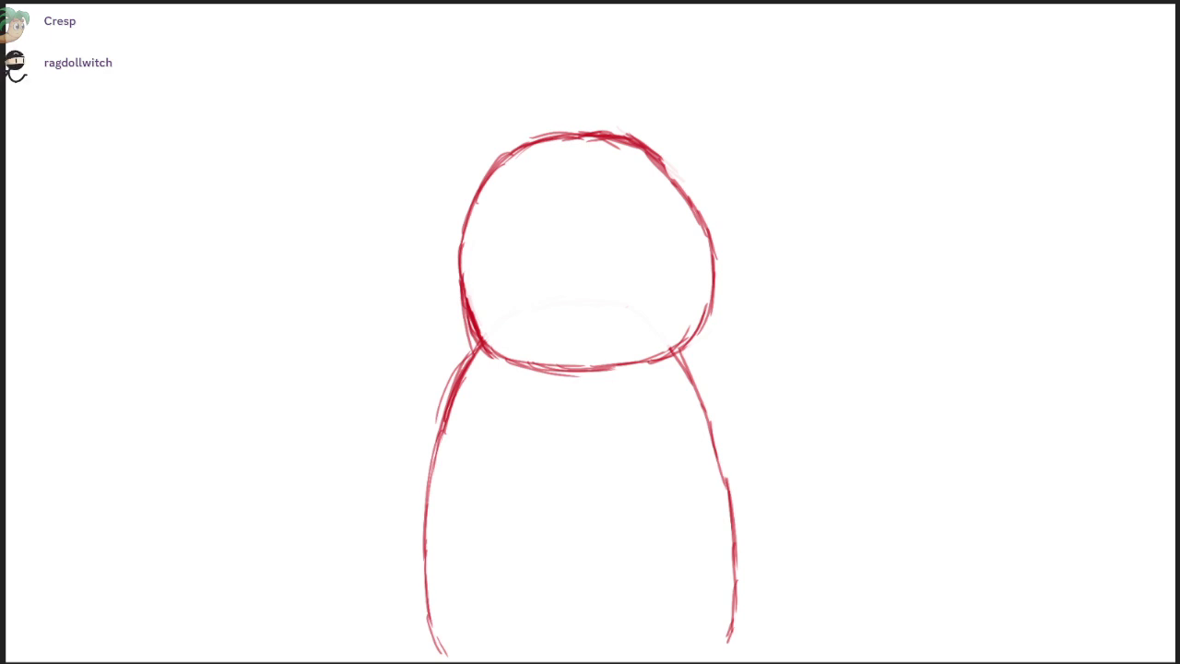
drag(656, 157, 708, 225)
mouse_move(684, 178)
mouse_down()
mouse_move(706, 217)
mouse_move(678, 177)
mouse_up()
drag(512, 150, 613, 130)
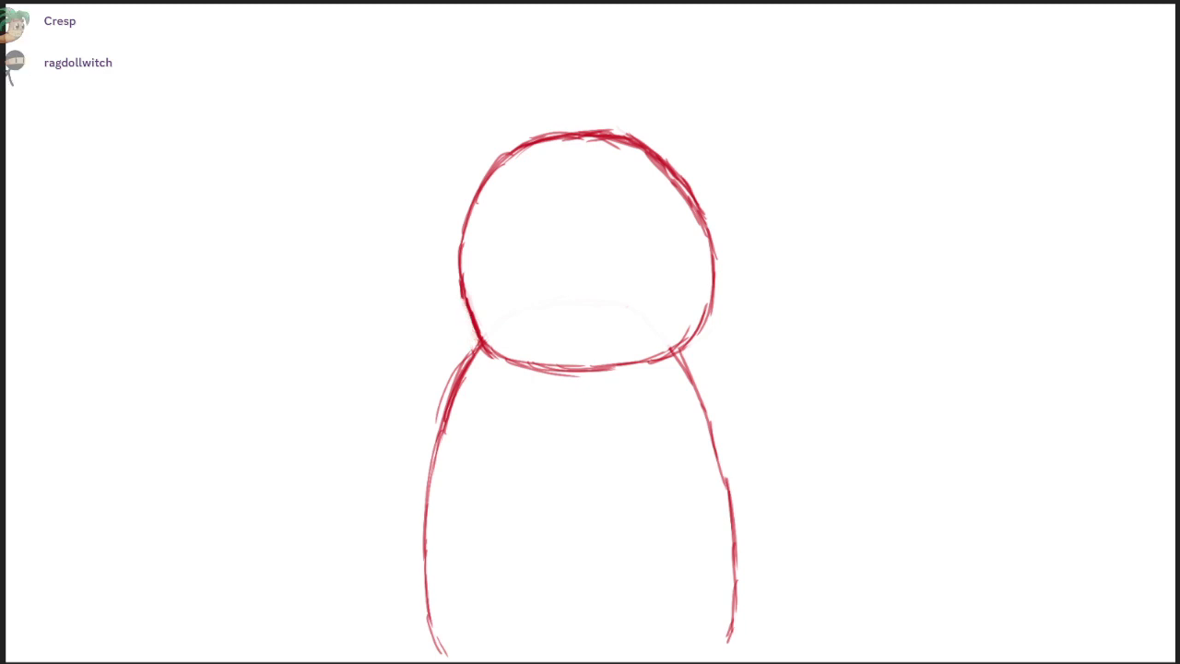
- Erase the doubled lines at the body's left shoulder and along the head's upper right edge
drag(449, 378, 437, 421)
drag(466, 353, 450, 391)
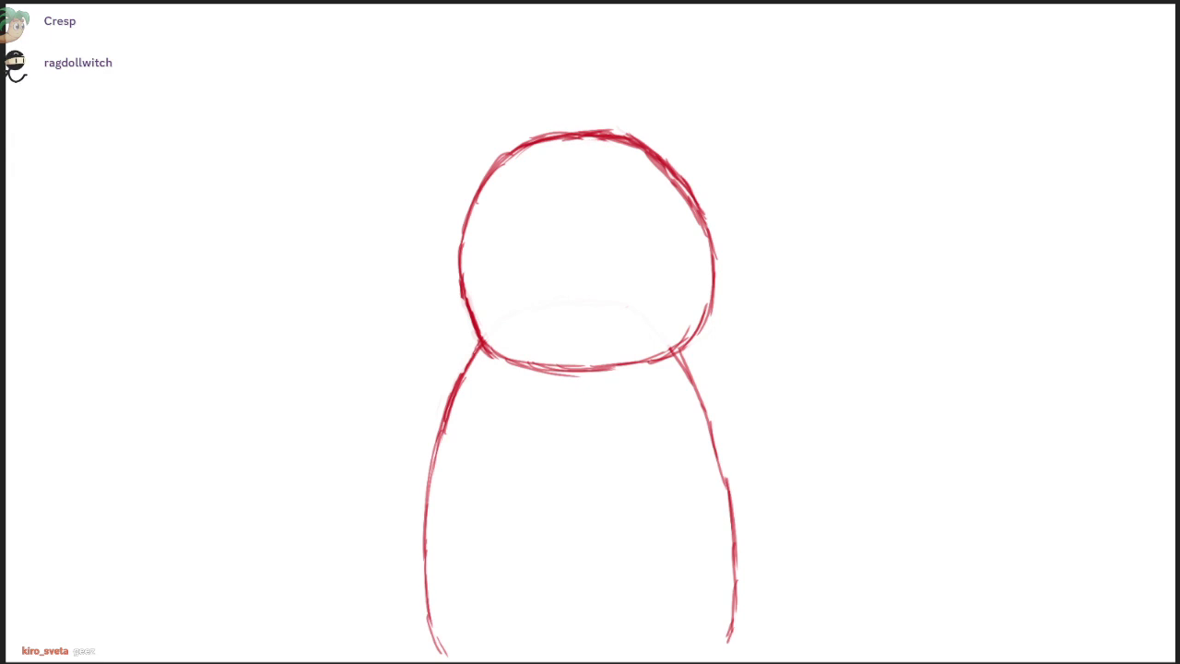
drag(675, 186, 704, 228)
drag(673, 179, 697, 211)
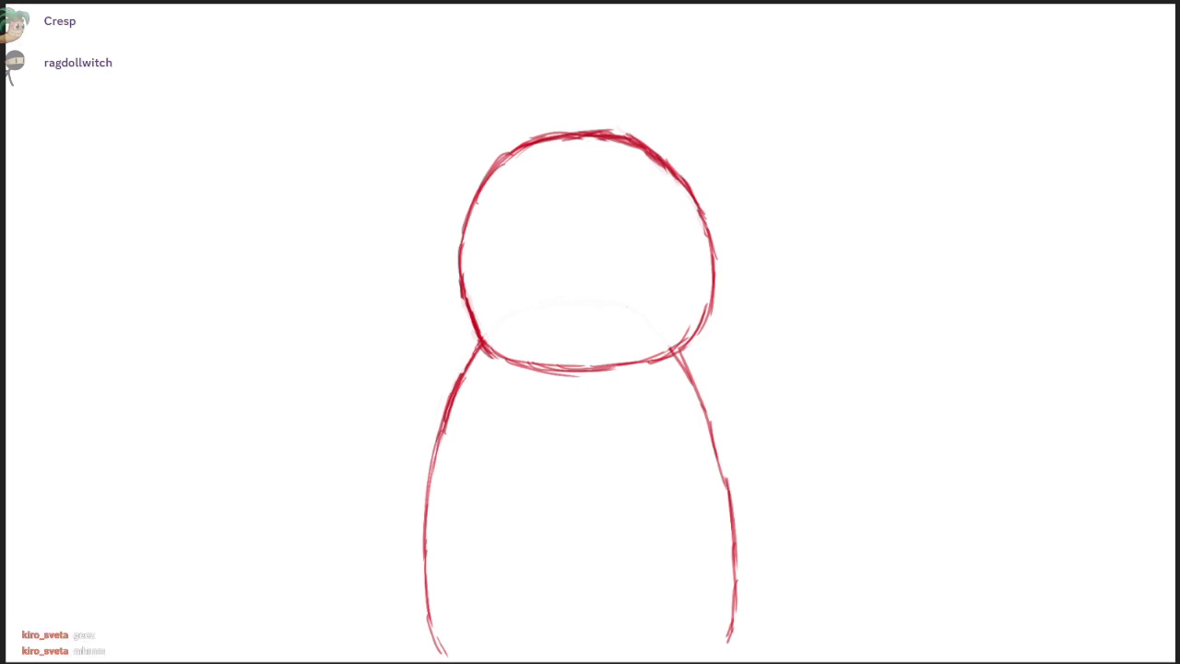
- Sketch a wide crescent-shaped grin with pointed corners across the lower half of the head
mouse_move(499, 269)
mouse_down()
mouse_move(586, 289)
mouse_move(662, 270)
mouse_move(695, 246)
mouse_up()
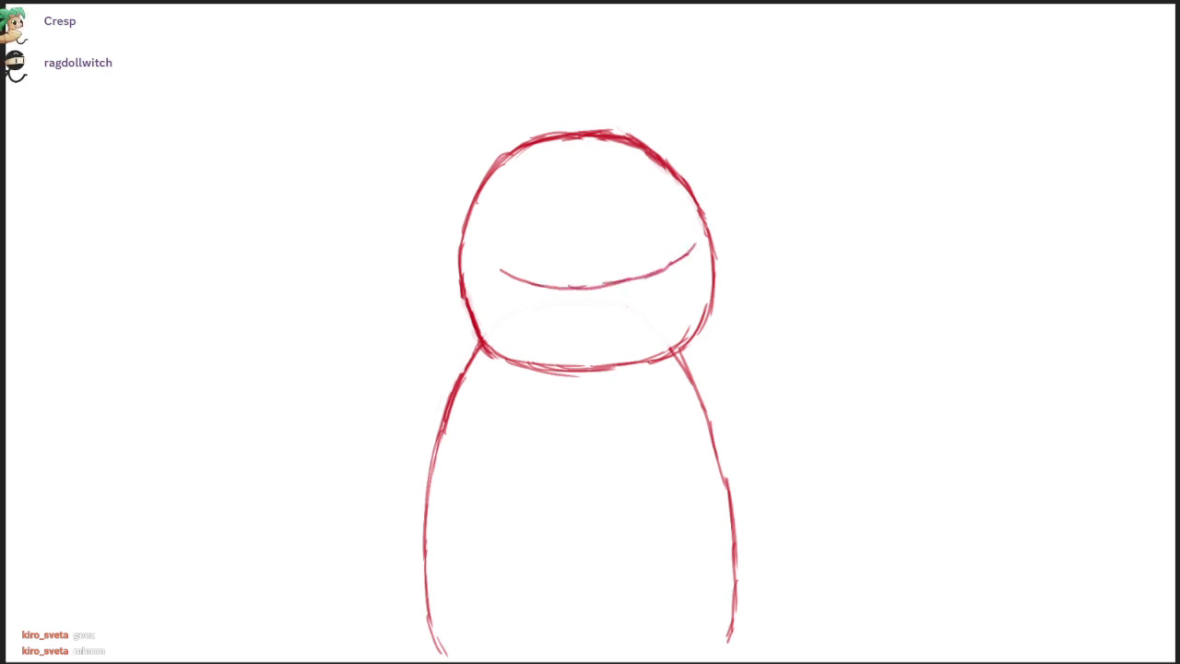
mouse_move(491, 266)
mouse_down()
mouse_move(503, 275)
mouse_move(494, 291)
mouse_move(521, 321)
mouse_move(588, 341)
mouse_move(679, 304)
mouse_move(703, 238)
mouse_up()
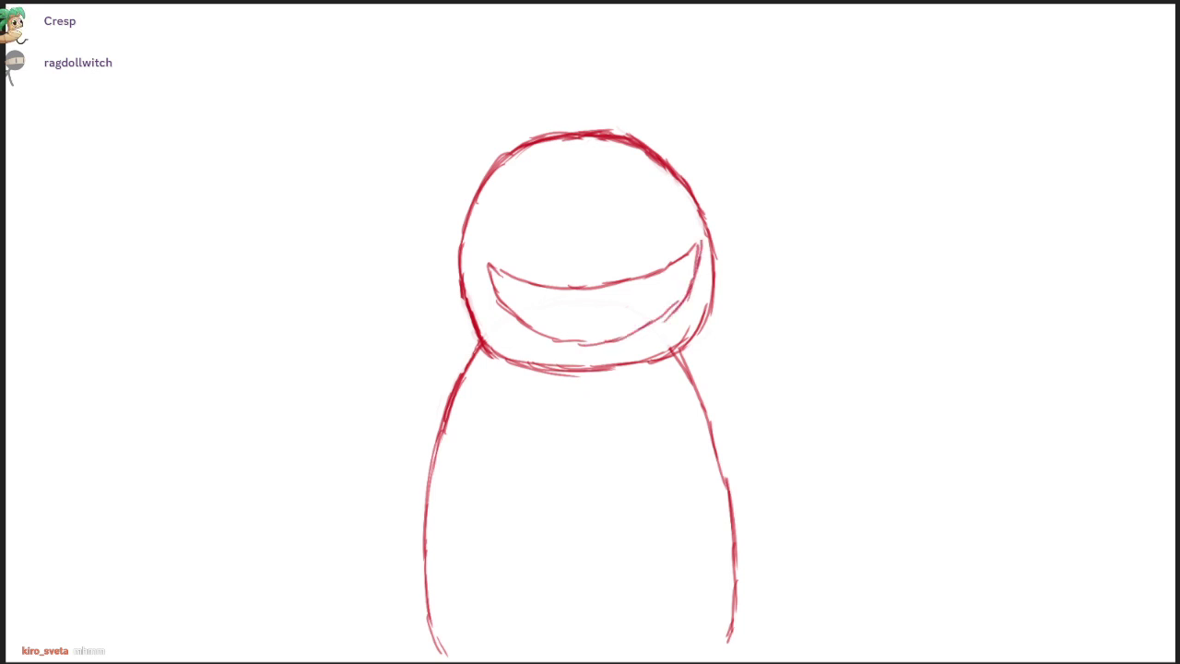
drag(614, 342, 673, 316)
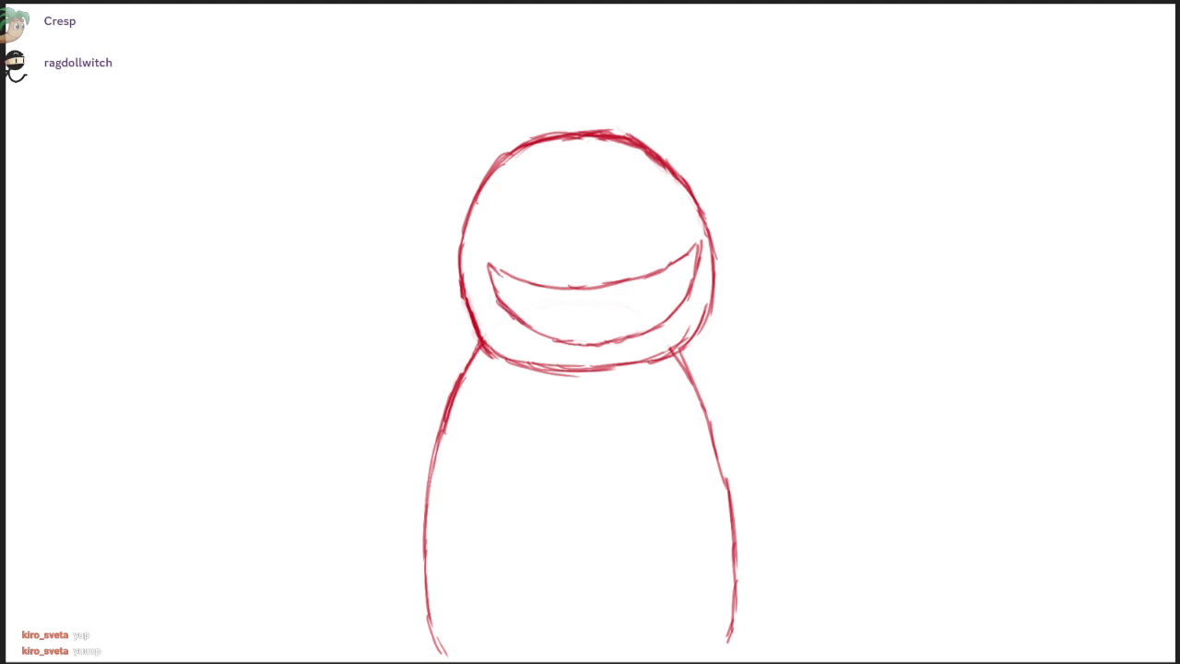
drag(498, 301, 516, 320)
- Fill the grin with five pointed upper teeth and four pointed lower teeth set between them
mouse_move(499, 271)
mouse_down()
mouse_move(506, 299)
mouse_move(516, 280)
mouse_up()
drag(683, 257, 680, 290)
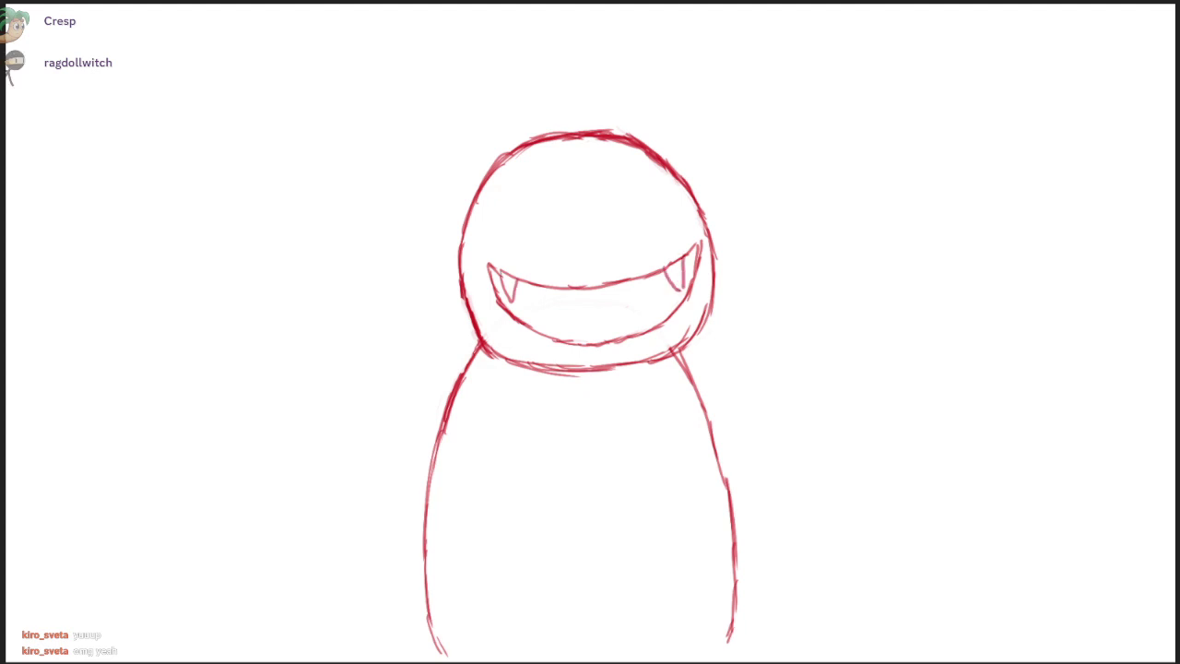
mouse_move(519, 325)
mouse_down()
mouse_move(529, 302)
mouse_move(540, 328)
mouse_up()
drag(652, 323, 665, 293)
mouse_move(665, 293)
mouse_down()
mouse_move(678, 314)
mouse_move(652, 325)
mouse_up()
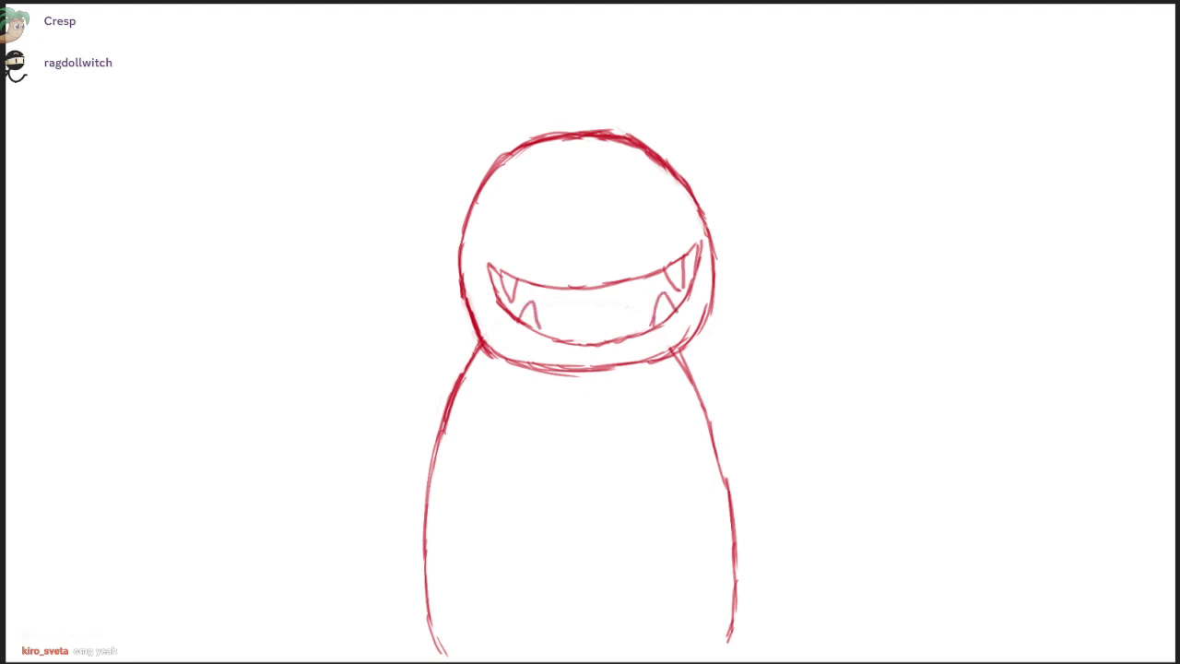
drag(544, 288, 553, 310)
drag(553, 311, 564, 288)
mouse_move(645, 278)
mouse_down()
mouse_move(639, 305)
mouse_move(626, 280)
mouse_up()
mouse_move(558, 341)
mouse_down()
mouse_move(576, 317)
mouse_move(582, 344)
mouse_move(618, 308)
mouse_move(632, 336)
mouse_up()
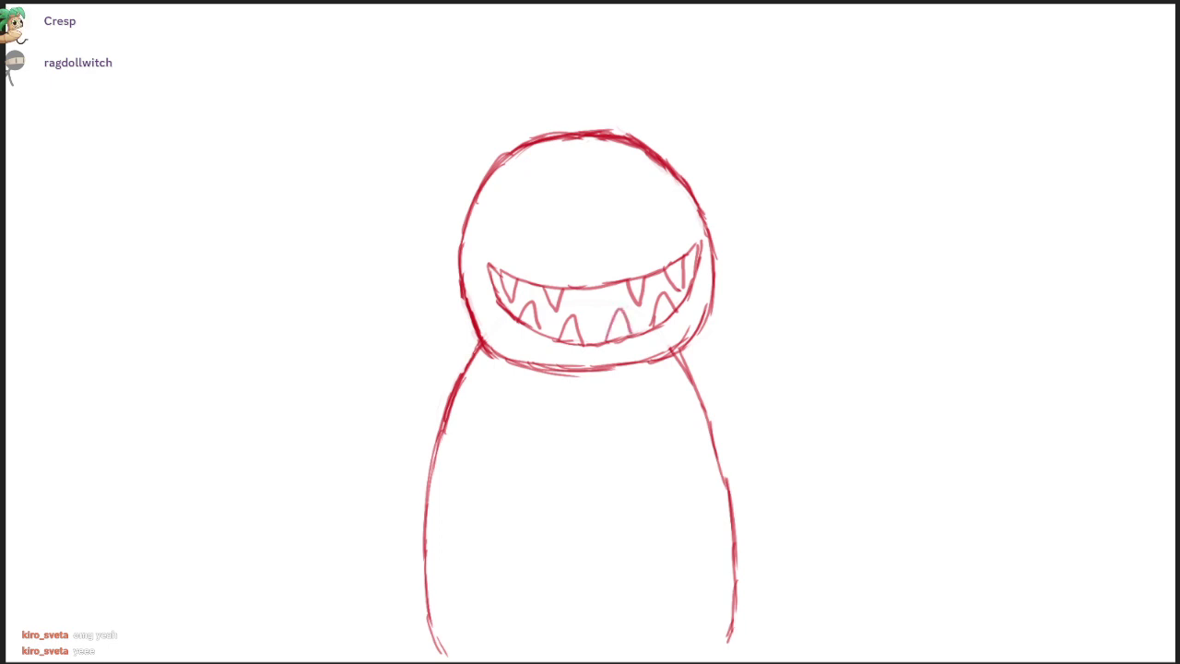
mouse_move(585, 289)
mouse_down()
mouse_move(588, 306)
mouse_move(605, 291)
mouse_up()
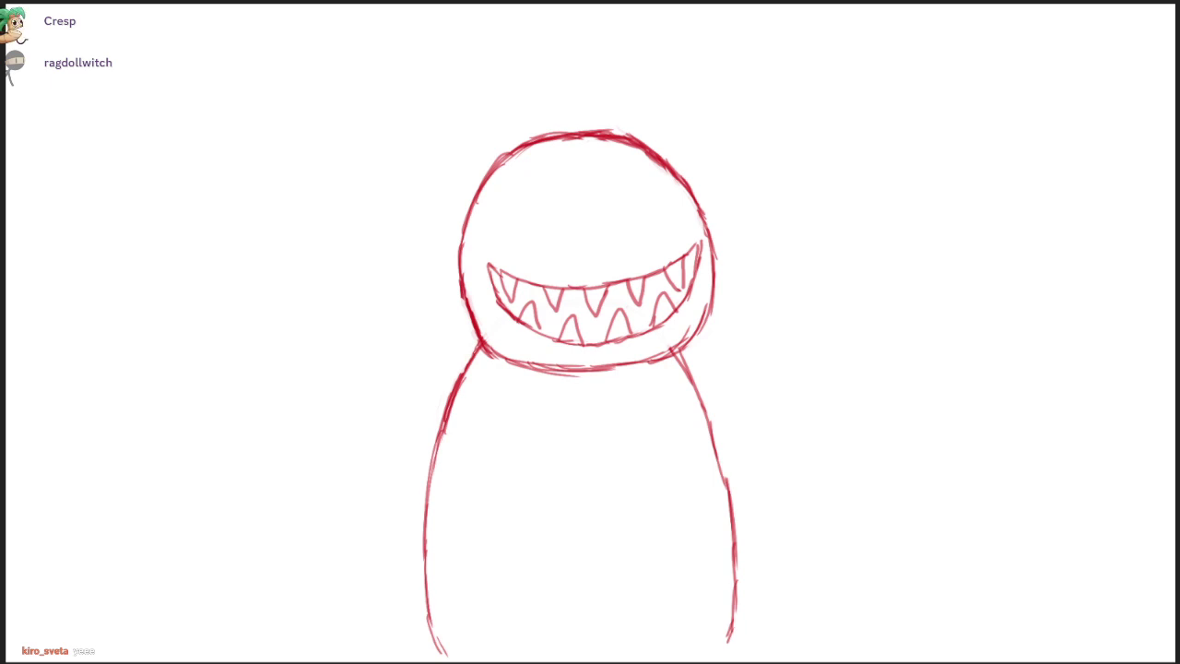
- Extend both body sides to the canvas's lower edge and sketch a curved raised arm from the body's right side
drag(729, 634, 715, 662)
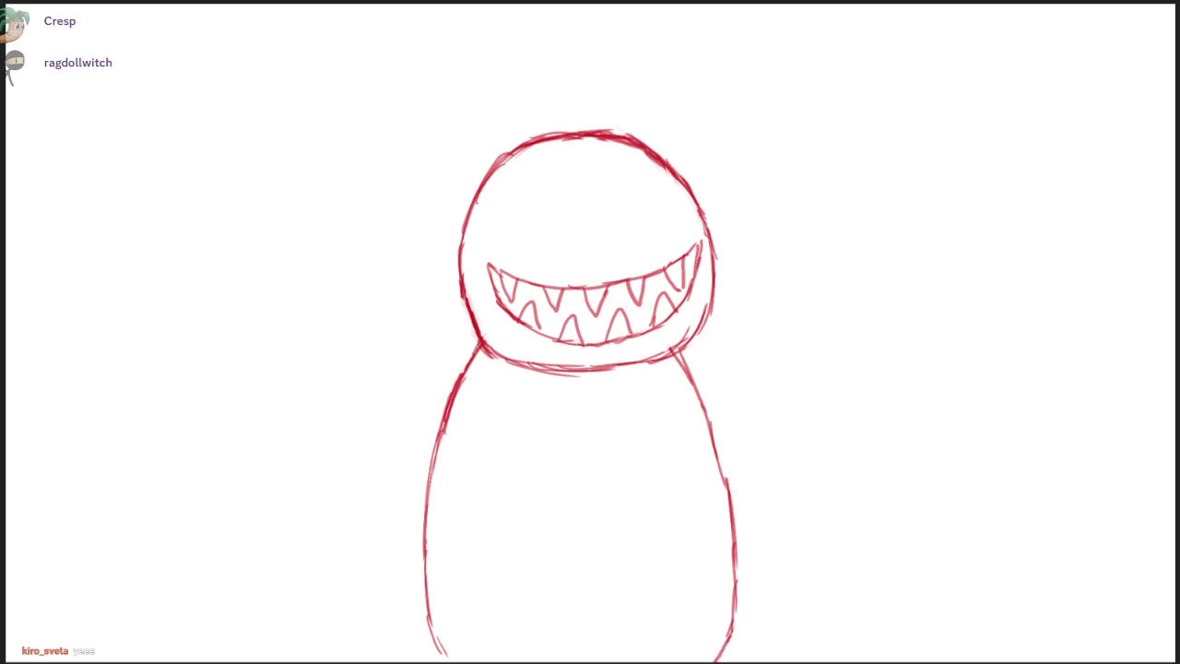
drag(429, 621, 452, 662)
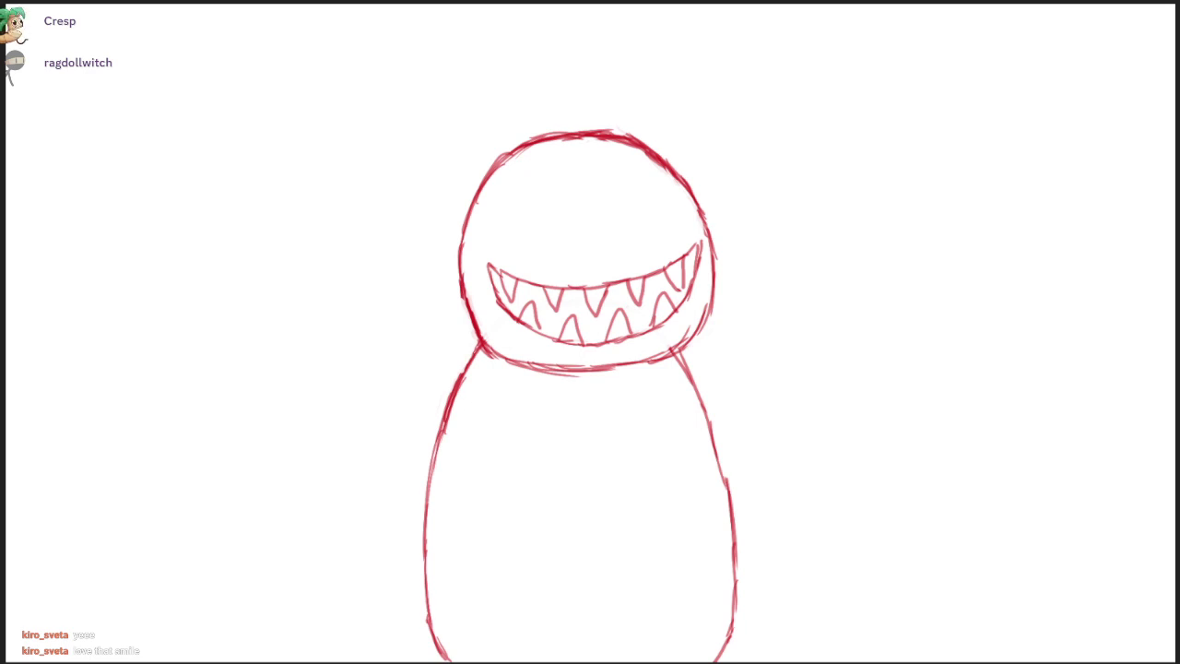
mouse_move(724, 492)
mouse_down()
mouse_move(753, 480)
mouse_move(804, 411)
mouse_up()
drag(776, 452, 816, 384)
mouse_move(746, 483)
mouse_down()
mouse_move(798, 426)
mouse_move(824, 341)
mouse_up()
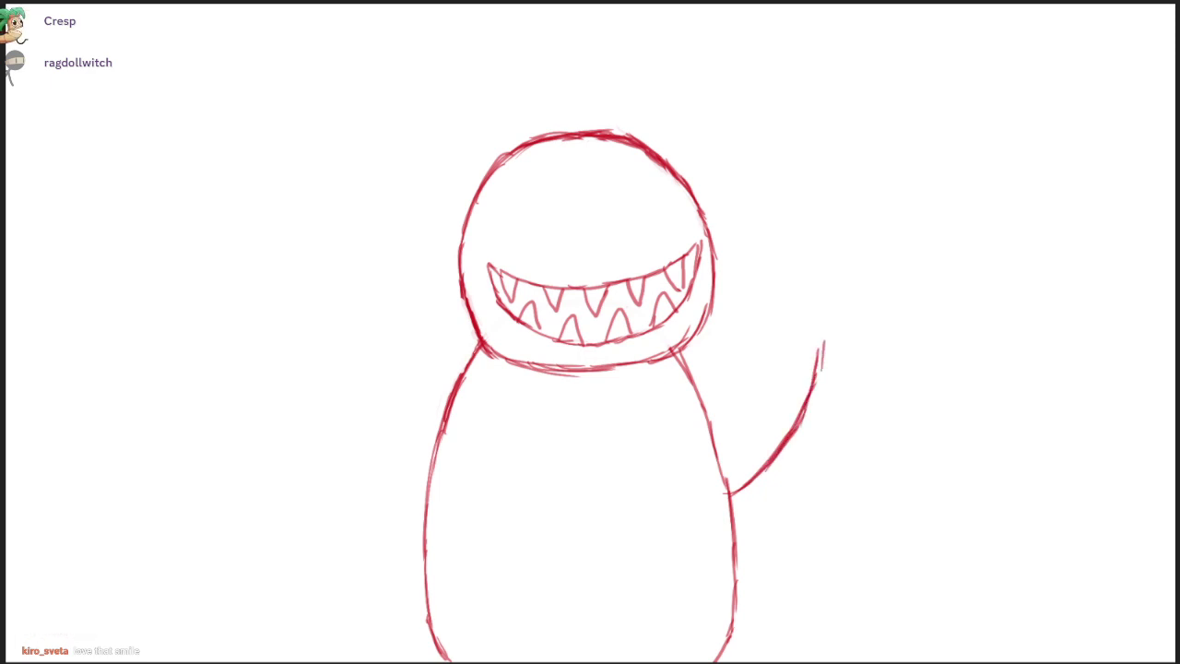
mouse_move(709, 420)
mouse_down()
mouse_move(769, 373)
mouse_move(793, 329)
mouse_up()
mouse_move(769, 370)
mouse_down()
mouse_move(798, 324)
mouse_move(783, 341)
mouse_up()
- Draw a small round fist at the end of the raised arm
mouse_move(803, 297)
mouse_down()
mouse_move(783, 335)
mouse_move(792, 346)
mouse_up()
drag(790, 305, 793, 361)
mouse_move(780, 312)
mouse_down()
mouse_move(816, 357)
mouse_move(839, 304)
mouse_move(802, 282)
mouse_move(782, 308)
mouse_move(782, 341)
mouse_move(818, 354)
mouse_move(835, 330)
mouse_move(831, 287)
mouse_move(802, 280)
mouse_move(780, 313)
mouse_move(791, 345)
mouse_move(822, 360)
mouse_move(793, 350)
mouse_move(835, 310)
mouse_move(832, 323)
mouse_up()
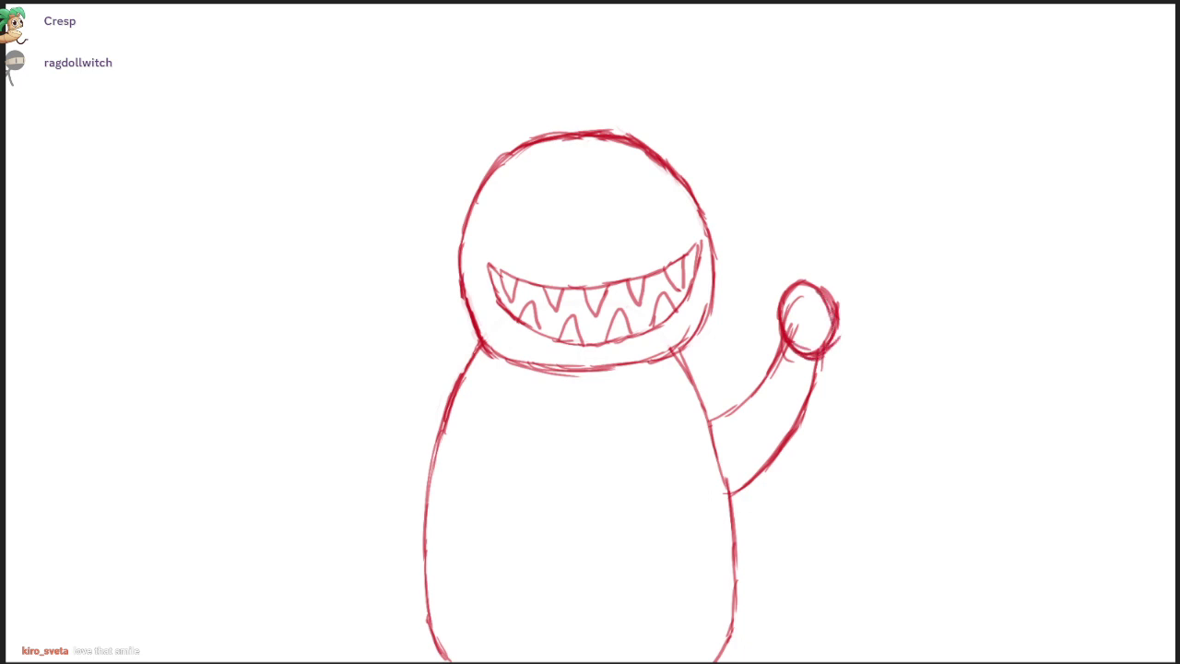
- Sketch a slim tilted handle held in the raised fist, protruding above it and ending in a short stub below
drag(776, 271, 784, 295)
drag(770, 251, 780, 297)
mouse_move(792, 242)
mouse_down()
mouse_move(804, 282)
mouse_move(800, 273)
mouse_up()
mouse_move(805, 334)
mouse_down()
mouse_move(825, 388)
mouse_move(840, 386)
mouse_up()
drag(801, 331, 832, 384)
drag(806, 333, 823, 336)
drag(815, 326, 803, 337)
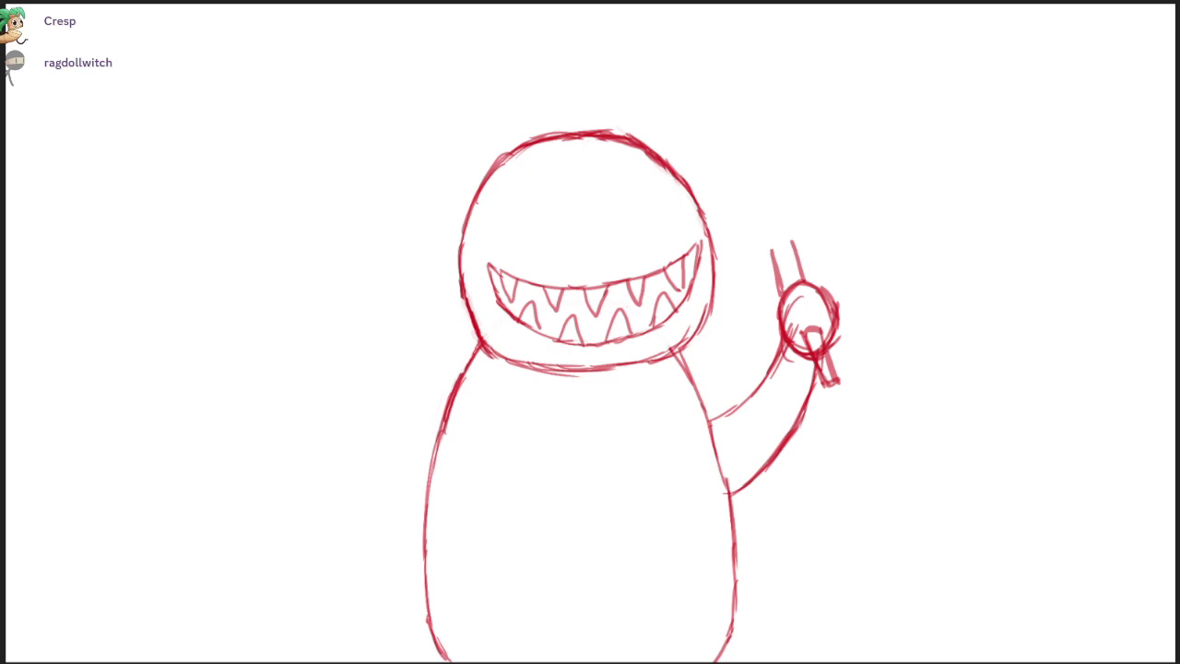
drag(812, 348, 825, 363)
- Draw a round maraca head on top of the handle and decorate it with two zigzag bands
mouse_move(756, 182)
mouse_down()
mouse_move(730, 238)
mouse_move(747, 256)
mouse_move(771, 256)
mouse_move(808, 221)
mouse_move(795, 178)
mouse_move(769, 175)
mouse_up()
mouse_move(756, 179)
mouse_down()
mouse_move(731, 238)
mouse_move(734, 213)
mouse_up()
mouse_move(742, 253)
mouse_down()
mouse_move(772, 257)
mouse_move(808, 224)
mouse_move(786, 252)
mouse_move(803, 232)
mouse_up()
mouse_move(731, 223)
mouse_down()
mouse_move(734, 244)
mouse_move(765, 257)
mouse_up()
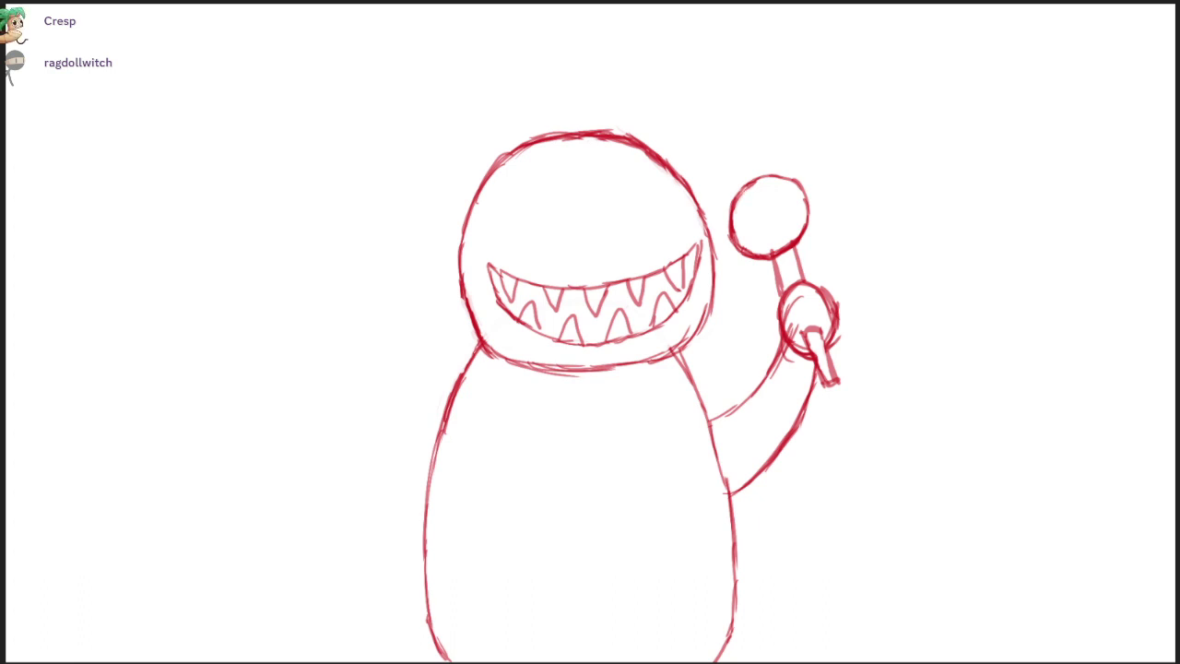
mouse_move(741, 211)
mouse_down()
mouse_move(737, 231)
mouse_move(766, 205)
mouse_move(792, 197)
mouse_move(801, 212)
mouse_move(808, 196)
mouse_up()
mouse_move(745, 232)
mouse_down()
mouse_move(765, 242)
mouse_move(791, 219)
mouse_move(799, 233)
mouse_up()
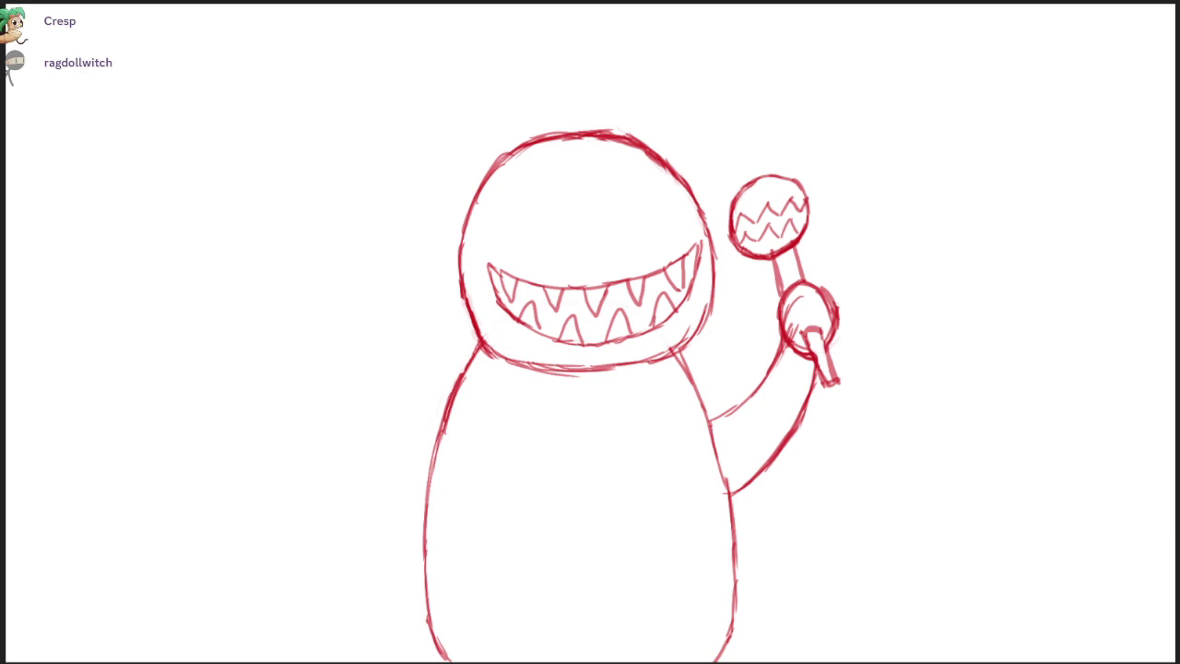
- Sketch the upper edge of the lowered arm, curving outward and down from the body's left shoulder
mouse_move(442, 422)
mouse_down()
mouse_move(350, 485)
mouse_move(336, 514)
mouse_up()
drag(383, 461, 325, 522)
mouse_move(398, 446)
mouse_down()
mouse_move(318, 520)
mouse_move(352, 481)
mouse_up()
drag(444, 412, 323, 520)
drag(369, 474, 308, 555)
drag(332, 509, 276, 594)
drag(308, 547, 280, 596)
drag(293, 570, 279, 601)
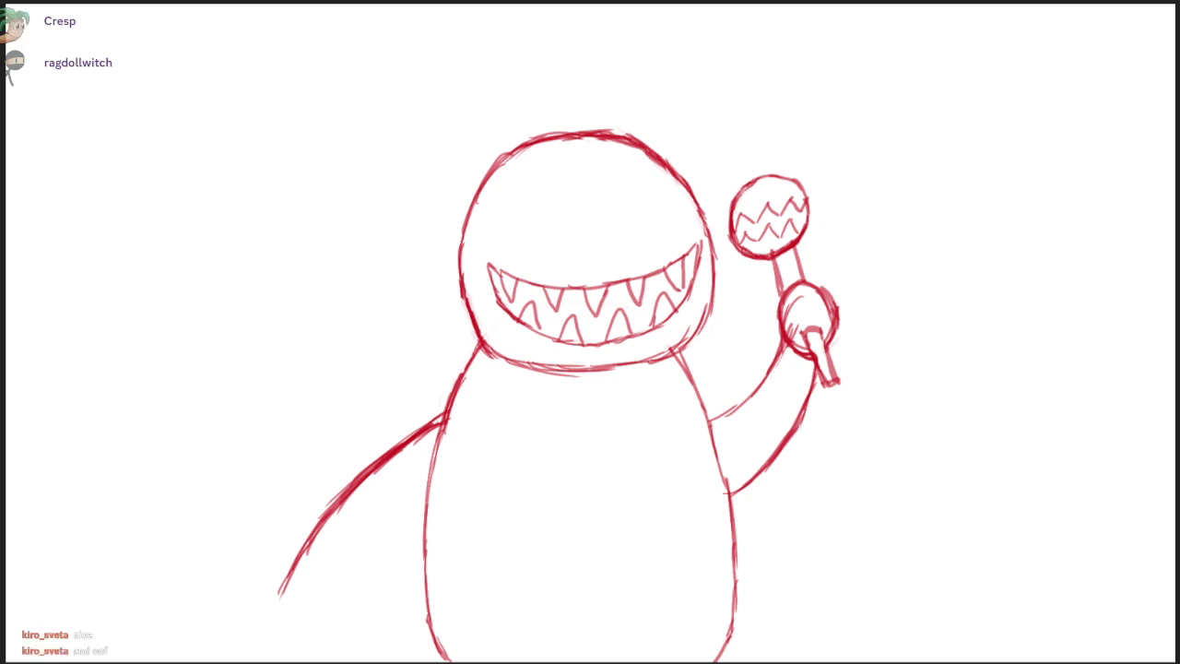
- Sketch the lowered arm's underside parallel to its upper edge and touch up where the arm meets the shoulder
mouse_move(426, 512)
mouse_down()
mouse_move(387, 538)
mouse_move(350, 599)
mouse_up()
mouse_move(398, 527)
mouse_down()
mouse_move(363, 579)
mouse_move(420, 512)
mouse_up()
drag(395, 533, 425, 512)
drag(420, 438, 444, 414)
drag(475, 360, 463, 376)
mouse_move(457, 384)
mouse_down()
mouse_move(448, 399)
mouse_move(461, 380)
mouse_up()
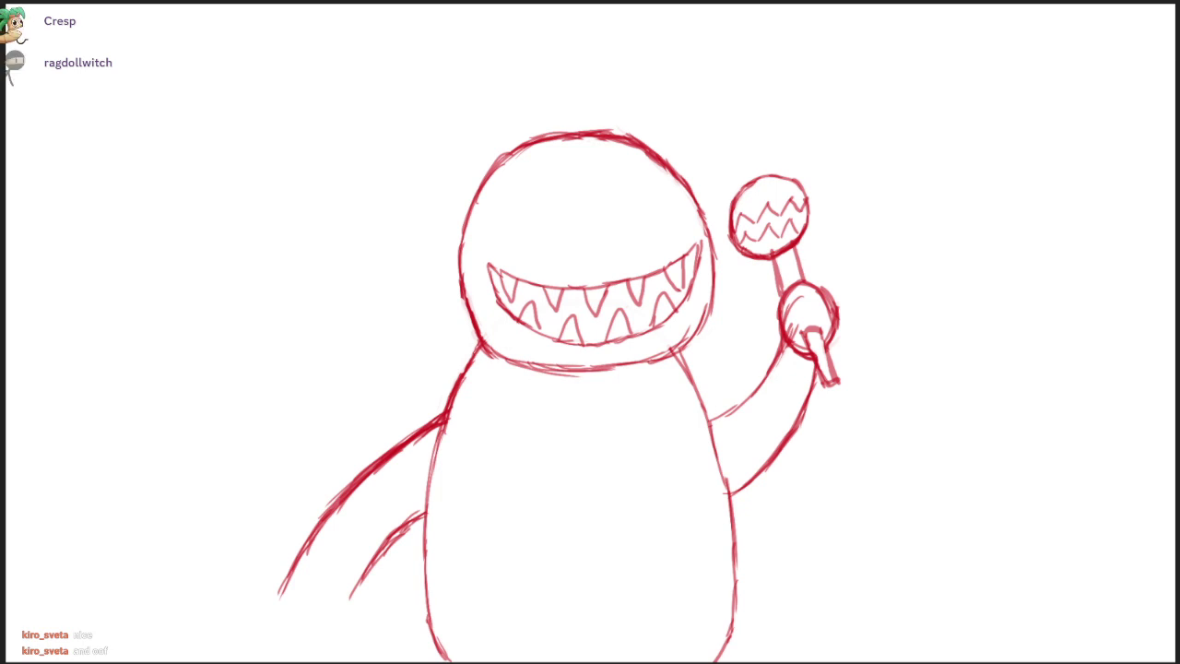
- Draw a round hand at the end of the lowered arm and erase the stray strokes around it
mouse_move(341, 594)
mouse_down()
mouse_move(395, 531)
mouse_move(367, 564)
mouse_up()
drag(282, 572, 349, 573)
mouse_move(271, 604)
mouse_down()
mouse_move(297, 555)
mouse_move(277, 609)
mouse_move(292, 647)
mouse_up()
mouse_move(284, 640)
mouse_down()
mouse_move(339, 641)
mouse_move(352, 621)
mouse_move(346, 571)
mouse_move(349, 623)
mouse_up()
mouse_move(348, 608)
mouse_down()
mouse_move(334, 638)
mouse_move(280, 641)
mouse_up()
mouse_move(294, 565)
mouse_down()
mouse_move(276, 638)
mouse_move(319, 642)
mouse_move(354, 609)
mouse_up()
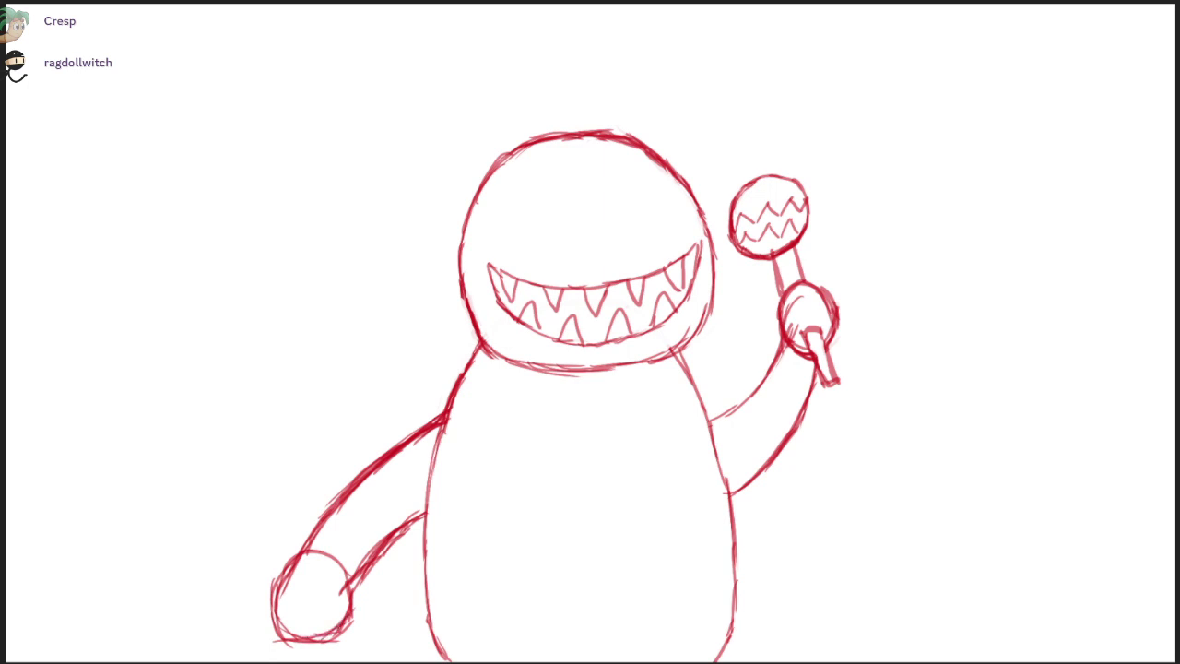
mouse_move(291, 646)
mouse_down()
mouse_move(275, 632)
mouse_move(292, 646)
mouse_move(338, 642)
mouse_move(354, 612)
mouse_up()
mouse_move(297, 563)
mouse_down()
mouse_move(273, 621)
mouse_move(321, 642)
mouse_up()
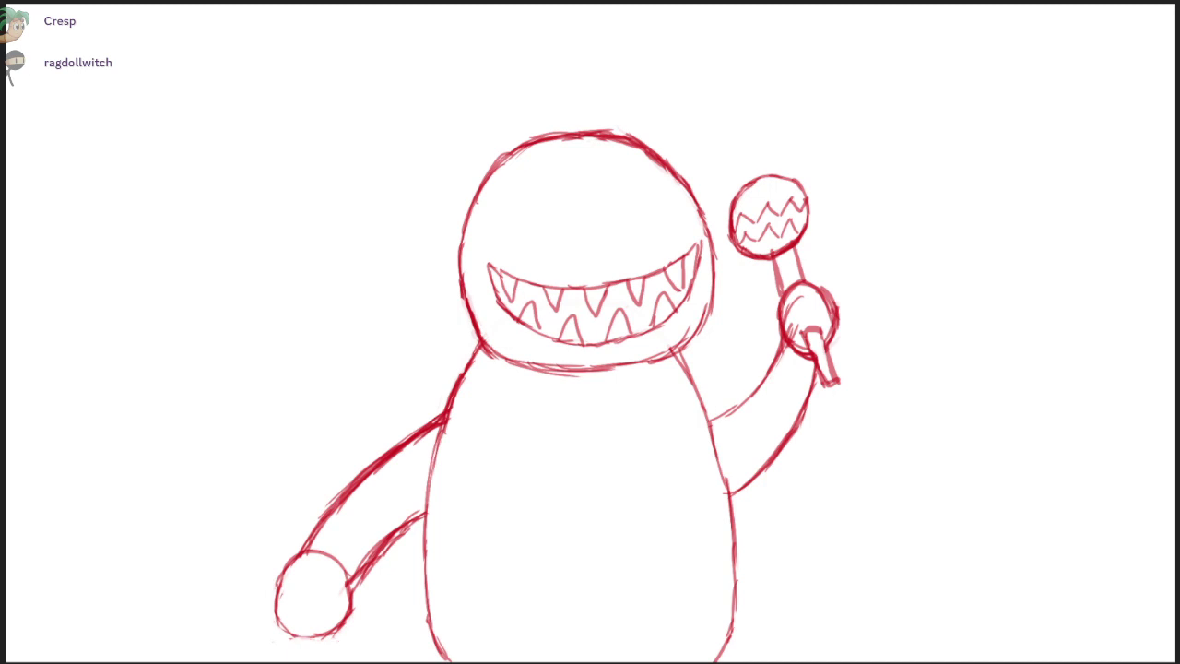
- Clean up the lowered arm's underside and redraw the hand slightly shorter, erasing its old lower curve
drag(358, 586, 410, 530)
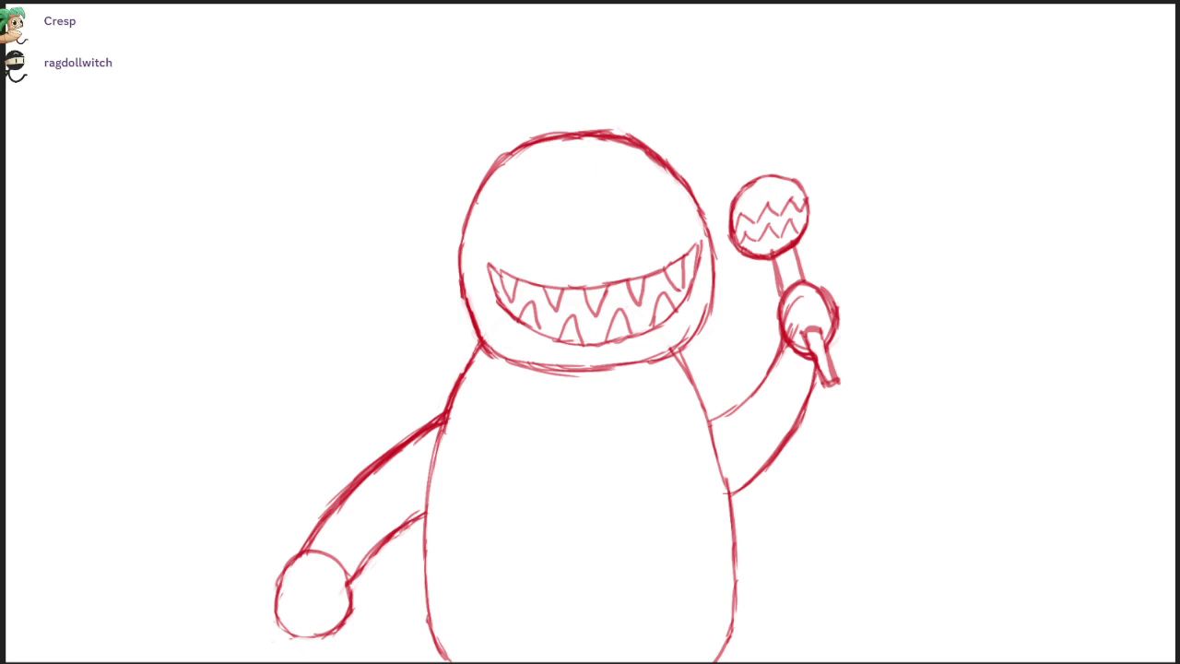
mouse_move(347, 588)
mouse_down()
mouse_move(354, 574)
mouse_move(352, 606)
mouse_up()
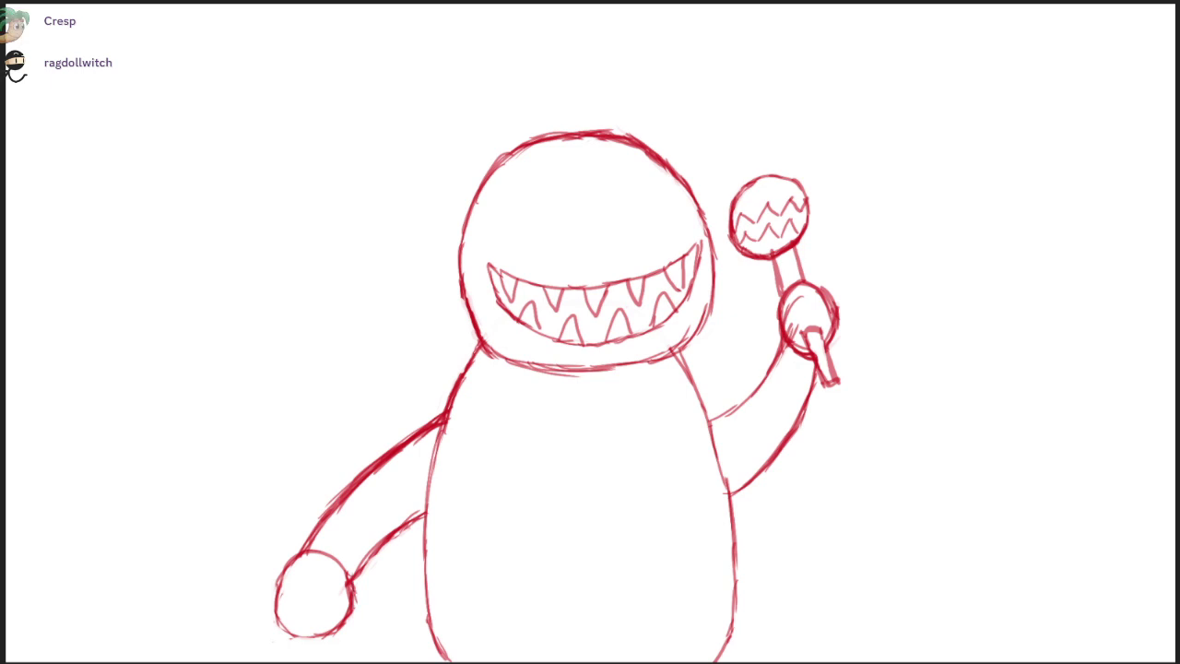
mouse_move(279, 595)
mouse_down()
mouse_move(289, 618)
mouse_move(324, 630)
mouse_move(349, 601)
mouse_up()
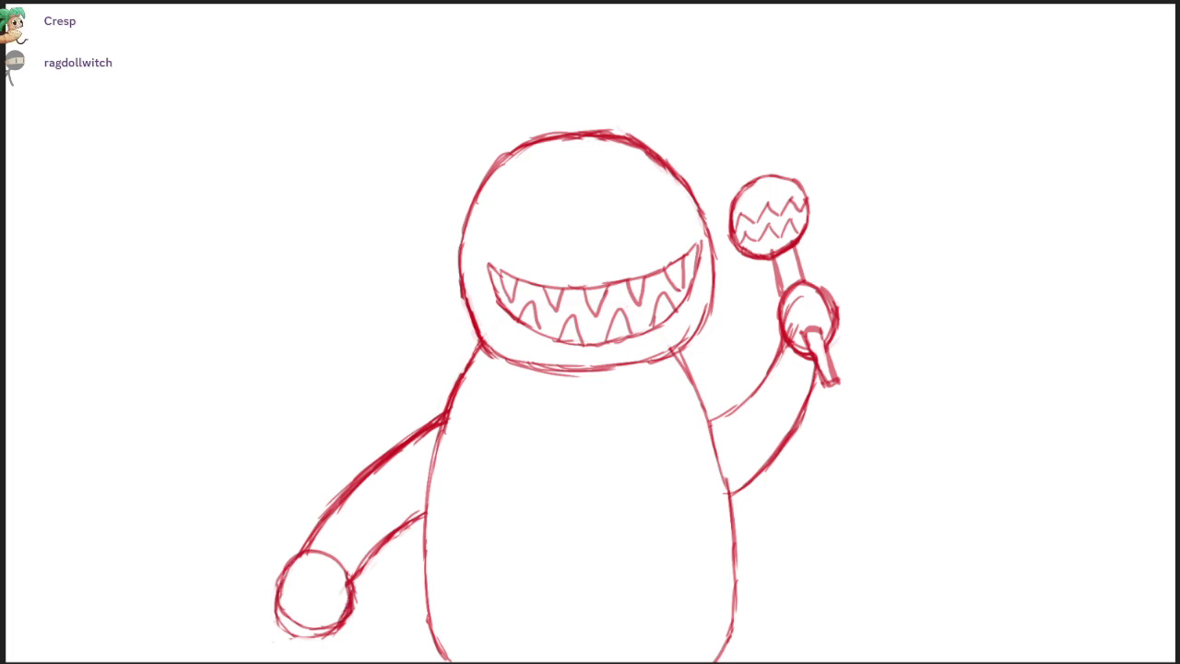
drag(298, 557, 281, 582)
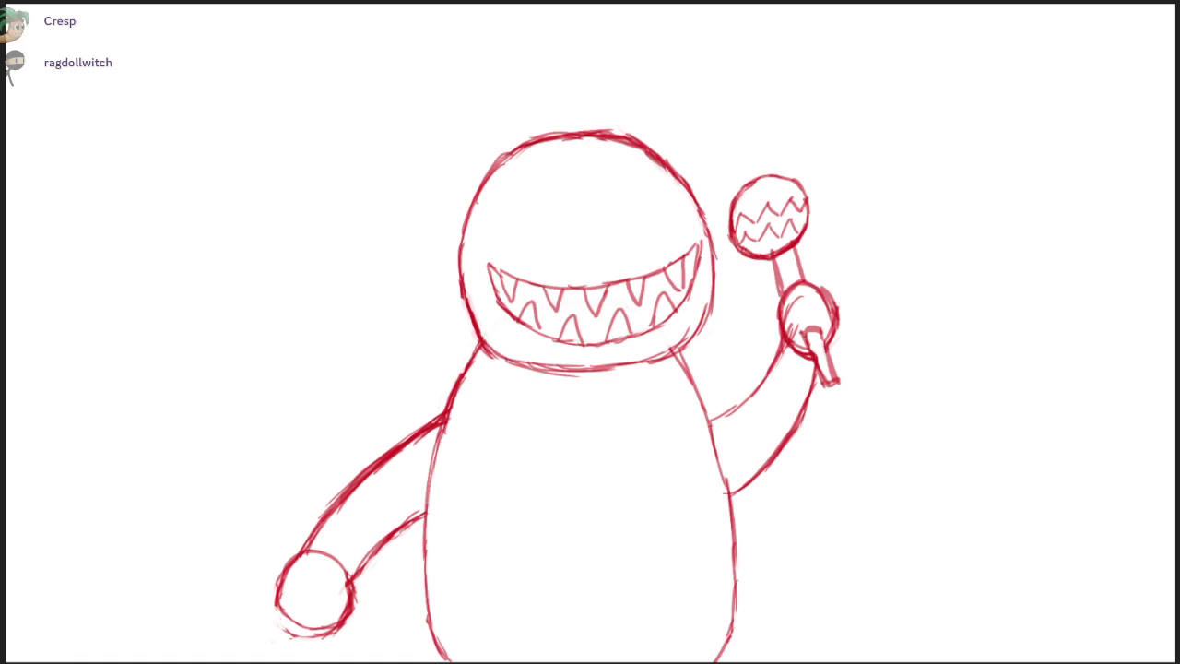
drag(286, 631, 346, 626)
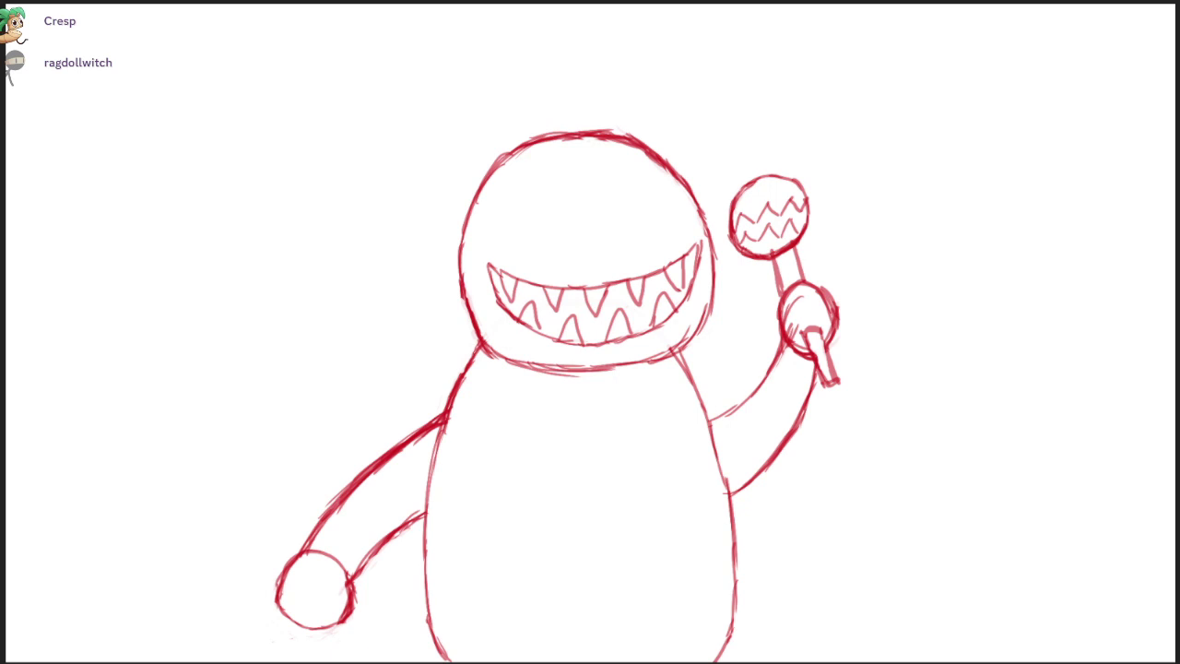
- Clean up the outline of the round hand at the end of the lowered arm
drag(344, 588, 346, 620)
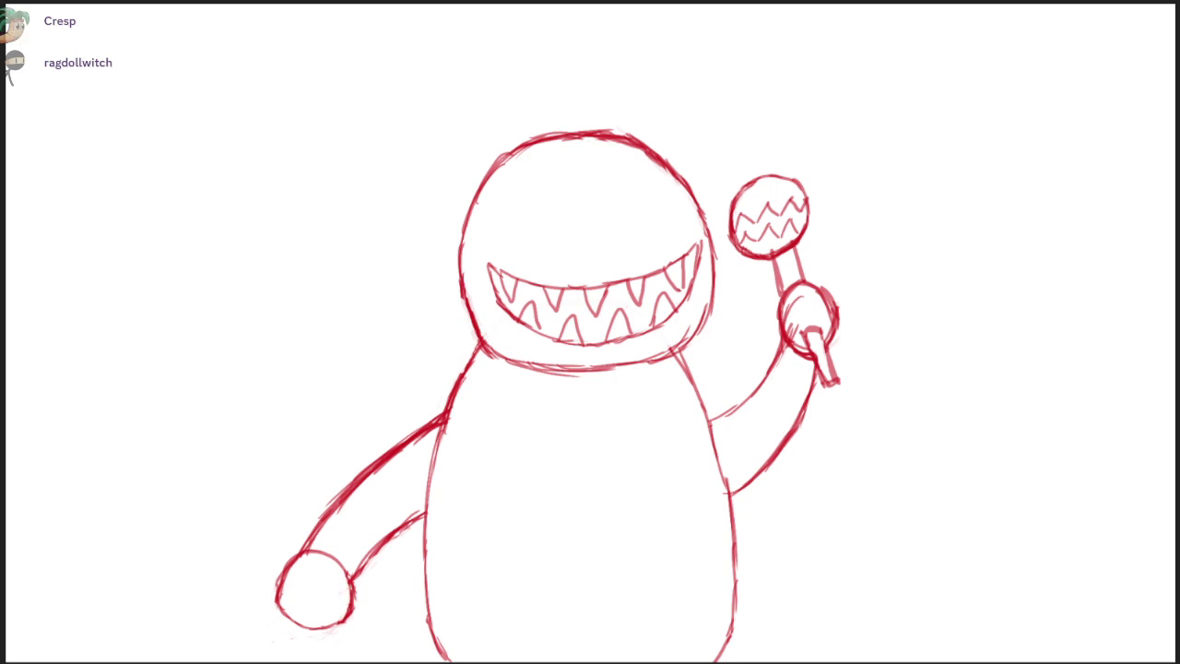
drag(287, 577, 283, 597)
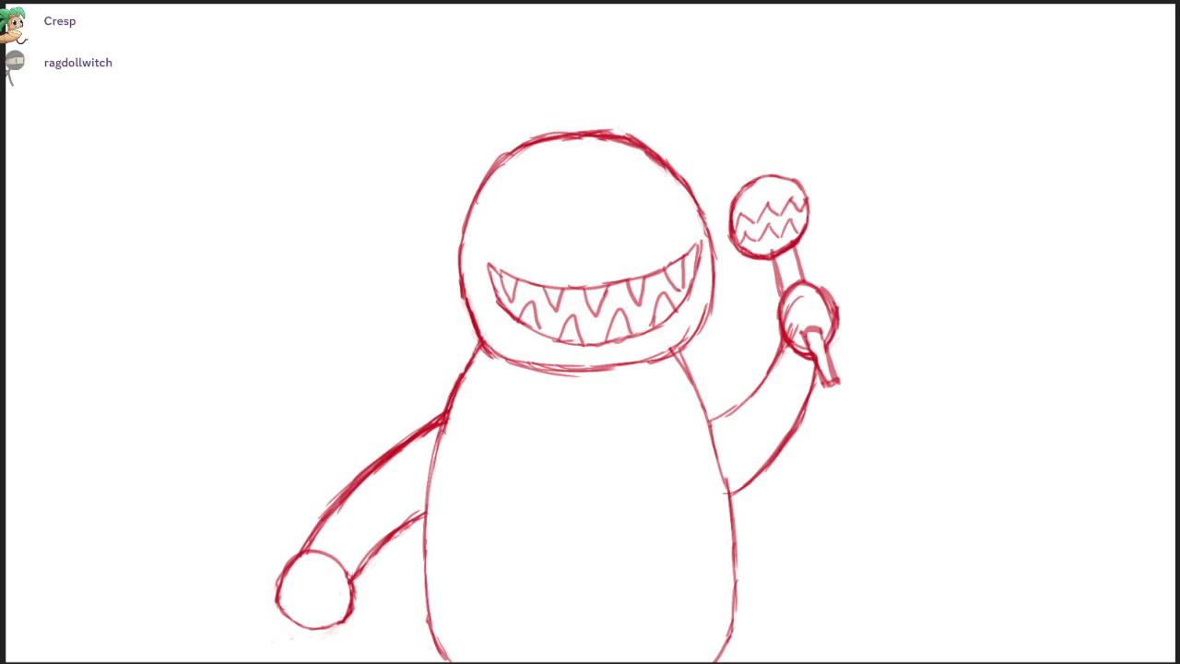
- Sketch the outer edge of a tall pointed ear rising from the left side of the head
drag(458, 269, 454, 170)
drag(456, 249, 454, 133)
drag(459, 218, 472, 85)
drag(455, 145, 496, 37)
drag(470, 88, 524, 11)
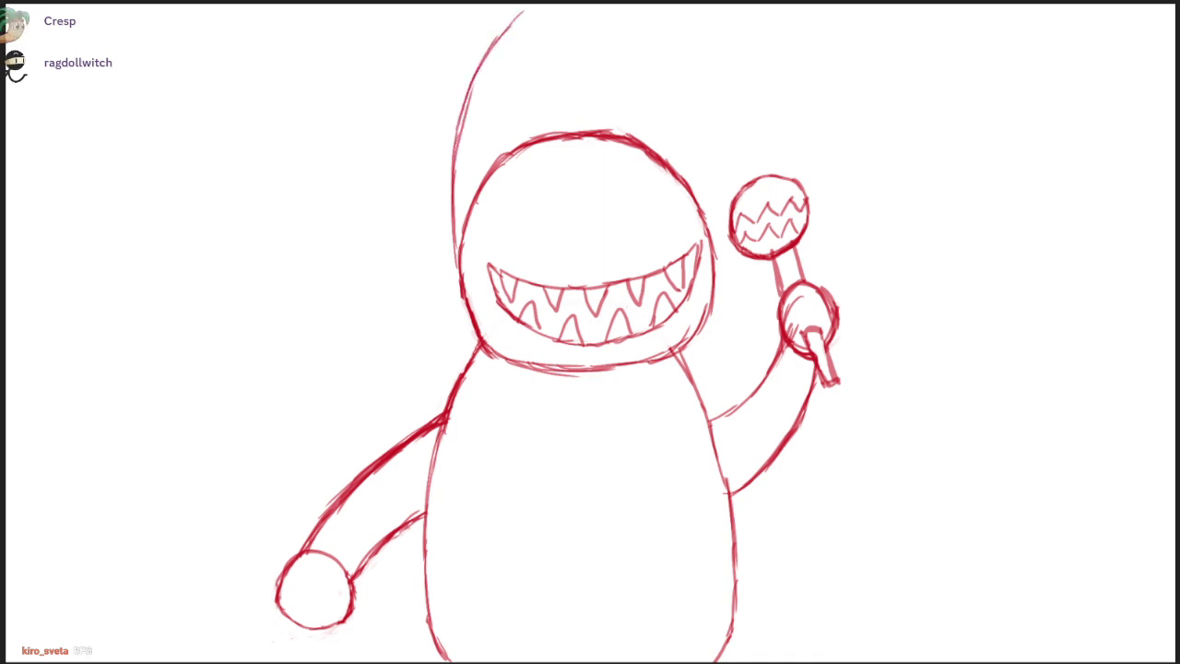
- Sketch a matching tall pointed ear on the head's right side with its outer and inner edges
mouse_move(677, 138)
mouse_down()
mouse_move(697, 201)
mouse_move(688, 127)
mouse_up()
drag(704, 214, 683, 109)
drag(700, 173, 672, 69)
drag(691, 141, 669, 64)
mouse_move(690, 115)
mouse_down()
mouse_move(645, 11)
mouse_move(648, 90)
mouse_up()
drag(648, 44, 653, 147)
- Close the left ear with a straight inner edge and redraw the right ear's inner edge slightly closer to the head's centre
drag(518, 12, 512, 103)
drag(515, 35, 512, 134)
drag(513, 88, 513, 153)
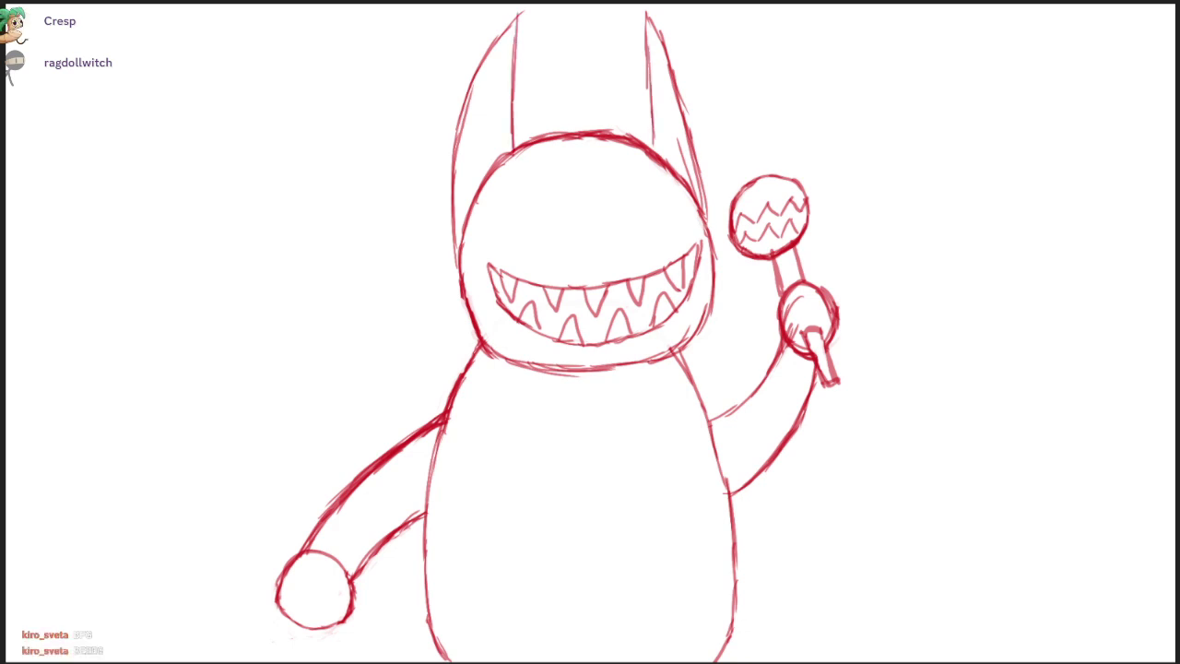
drag(639, 68, 633, 139)
drag(645, 39, 634, 133)
drag(642, 68, 639, 127)
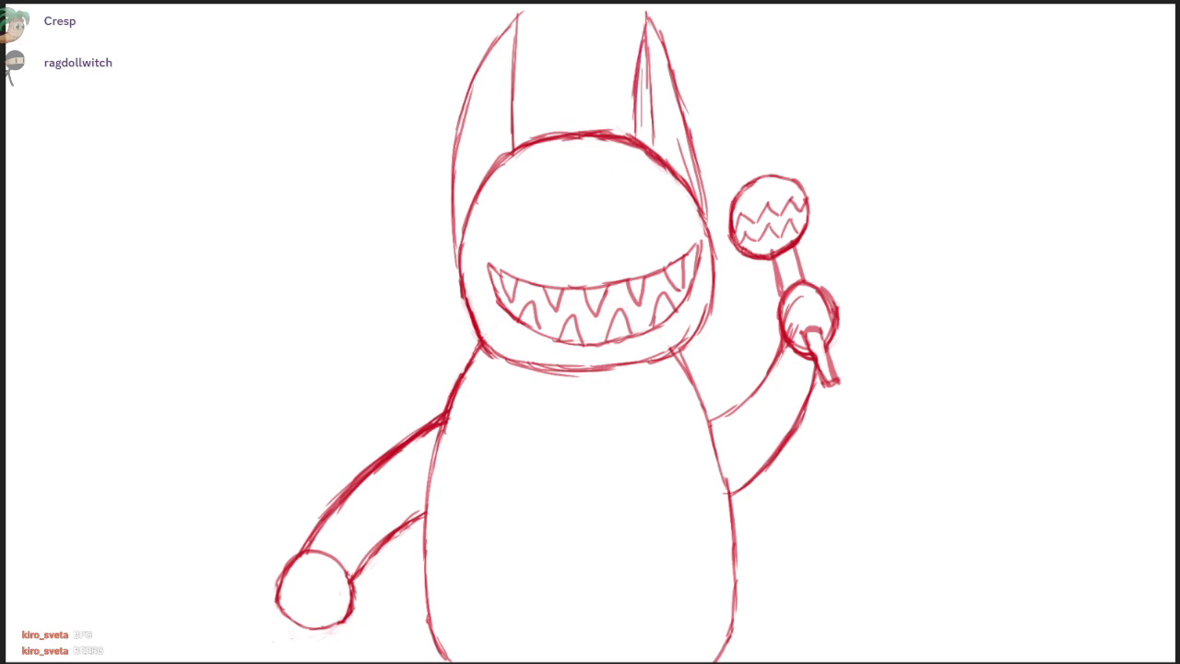
mouse_move(641, 66)
mouse_down()
mouse_move(646, 151)
mouse_move(646, 39)
mouse_move(651, 107)
mouse_up()
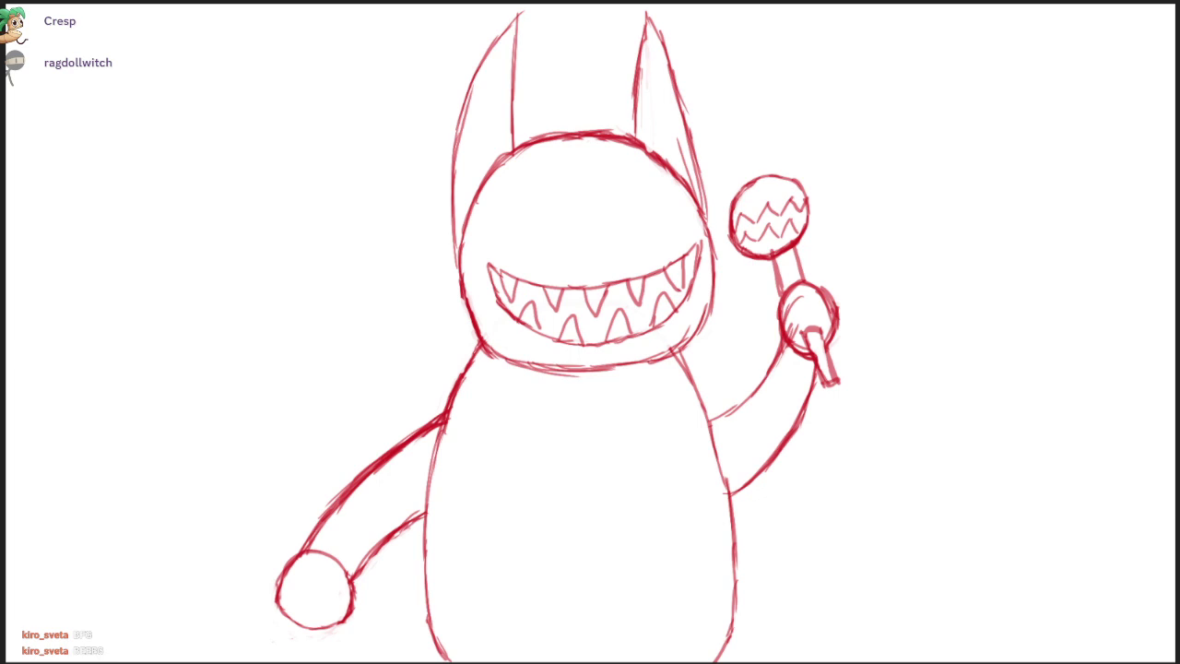
- Erase the stray strokes beside the right ear and redraw its outer edge as one clean line down to the head
drag(679, 140, 691, 186)
drag(669, 59, 690, 132)
mouse_move(675, 78)
mouse_down()
mouse_move(693, 127)
mouse_move(684, 98)
mouse_up()
drag(680, 96, 703, 201)
drag(698, 199, 711, 216)
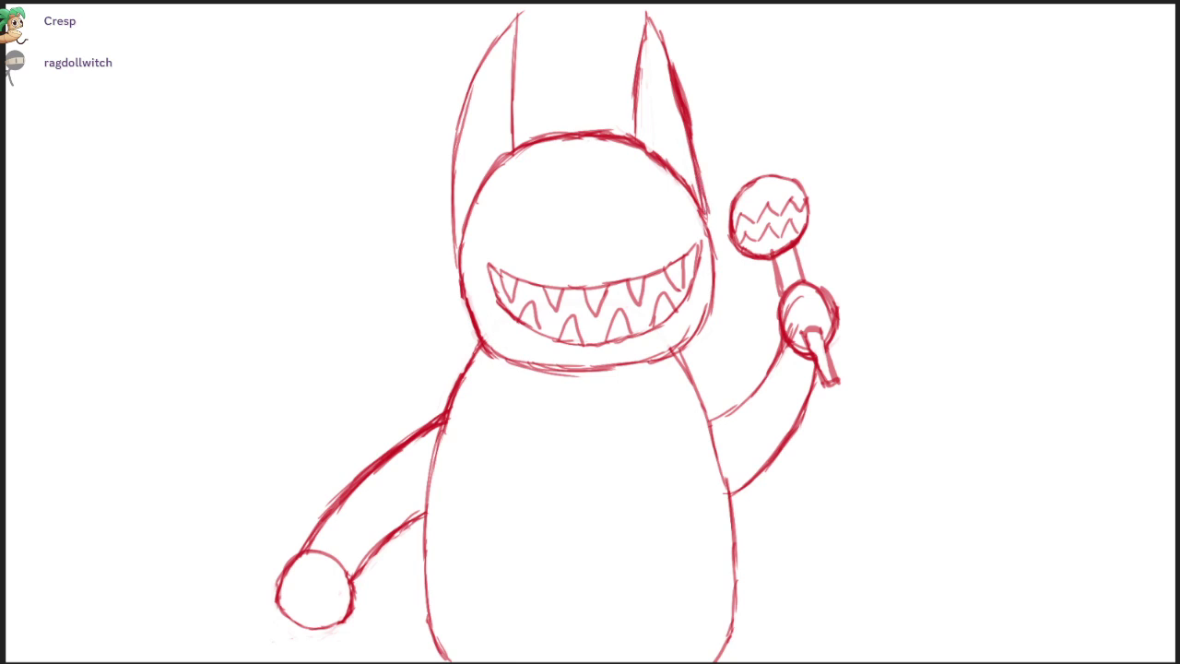
drag(687, 103, 691, 119)
drag(680, 78, 692, 128)
key(ctrl+z)
key(ctrl+z)
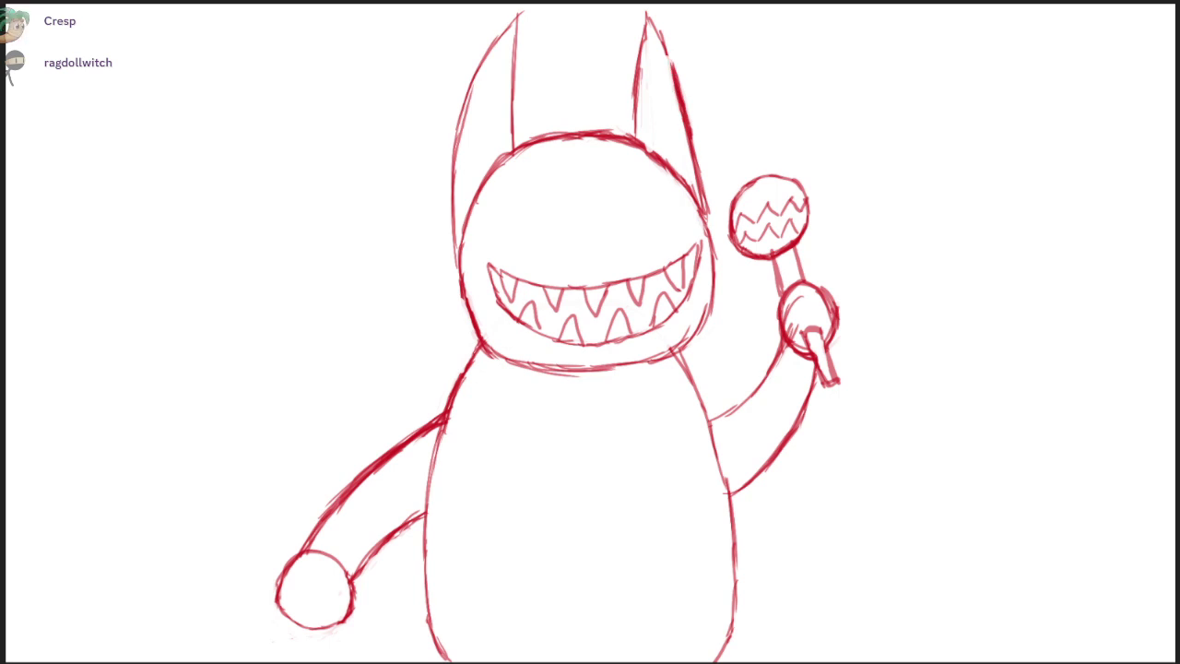
drag(670, 53, 673, 64)
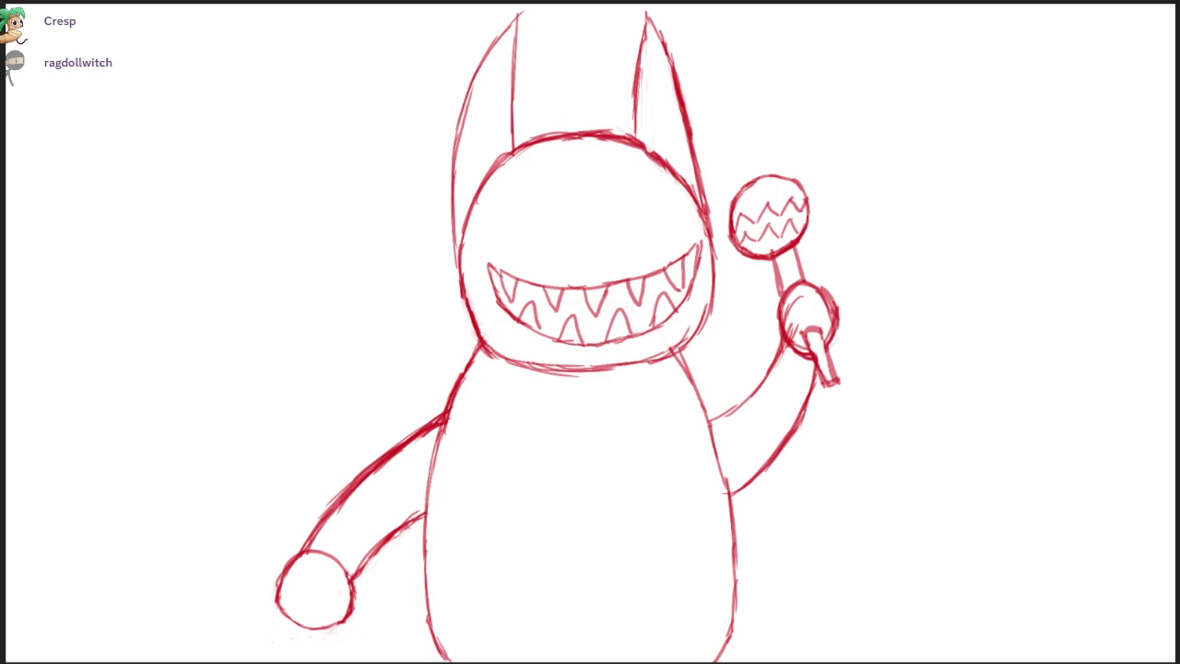
- Draw two almond-shaped eyes with arched upper lids and narrow vertical slit pupils above the grin
mouse_move(496, 224)
mouse_down()
mouse_move(538, 194)
mouse_move(572, 212)
mouse_move(649, 190)
mouse_move(679, 208)
mouse_up()
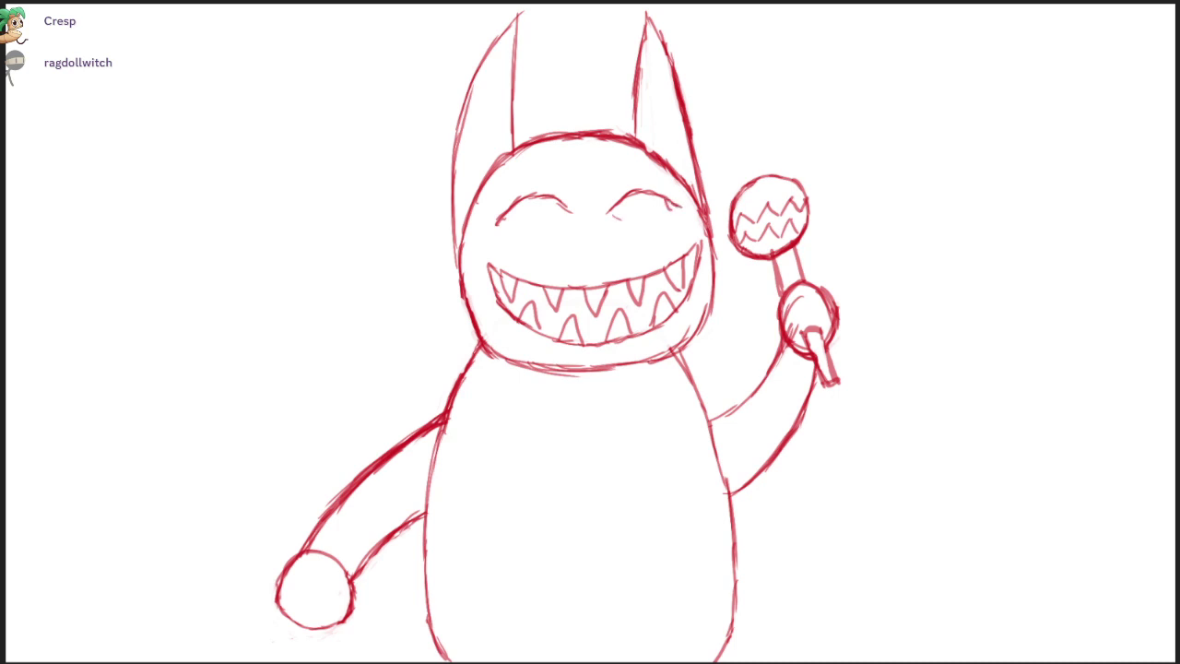
drag(623, 221, 669, 214)
mouse_move(666, 217)
mouse_down()
mouse_move(677, 206)
mouse_move(609, 215)
mouse_up()
drag(642, 226, 662, 222)
drag(559, 211, 498, 221)
key(ctrl+z)
drag(498, 223, 573, 215)
drag(529, 196, 530, 221)
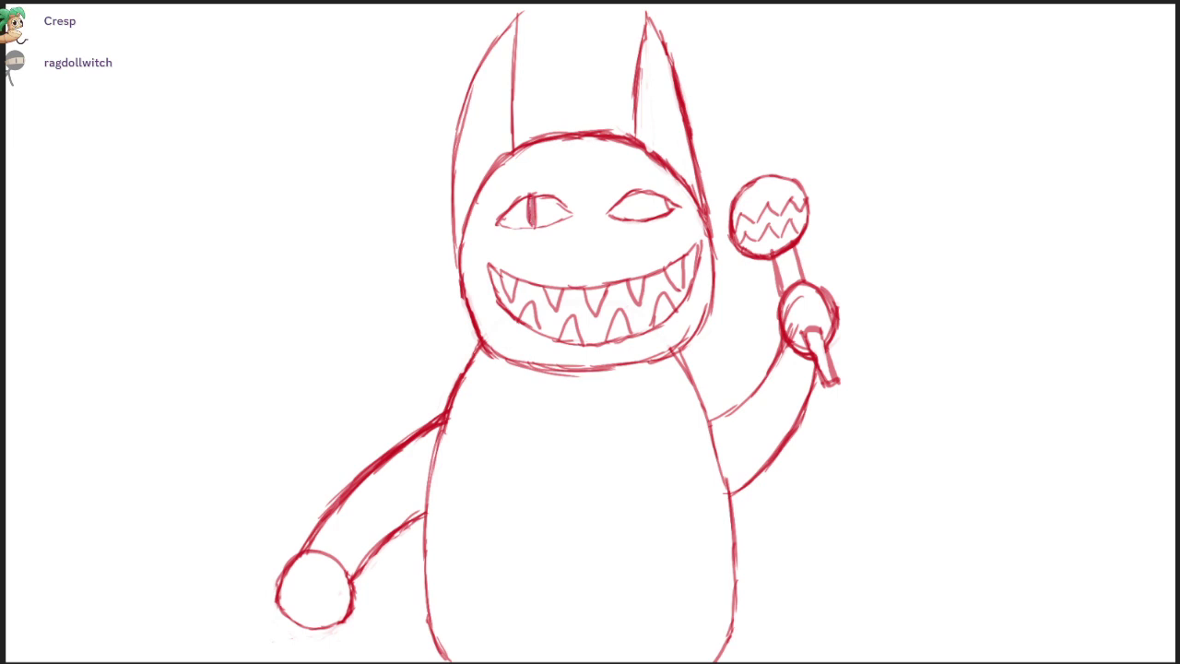
drag(638, 192, 643, 221)
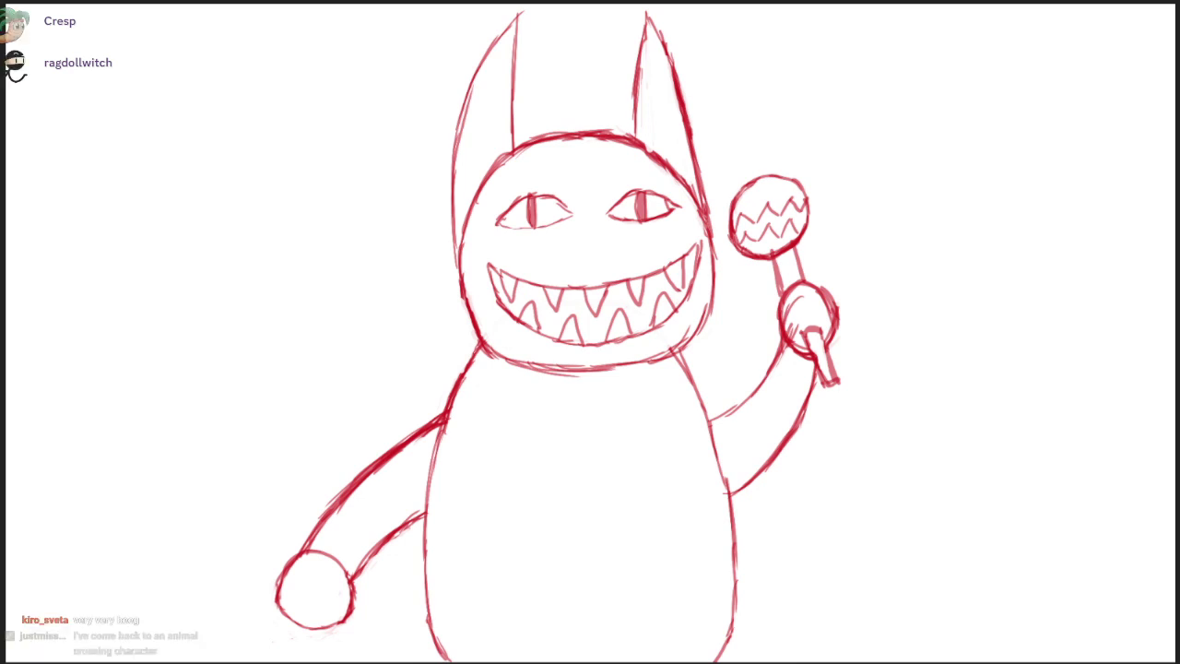
- Sketch a long tail with two roughly parallel edges arching out from the body's lower right side to a tip
mouse_move(734, 647)
mouse_down()
mouse_move(773, 585)
mouse_move(722, 657)
mouse_move(795, 564)
mouse_up()
drag(740, 623, 846, 523)
mouse_move(793, 560)
mouse_down()
mouse_move(894, 505)
mouse_move(978, 494)
mouse_move(1017, 514)
mouse_move(1065, 568)
mouse_up()
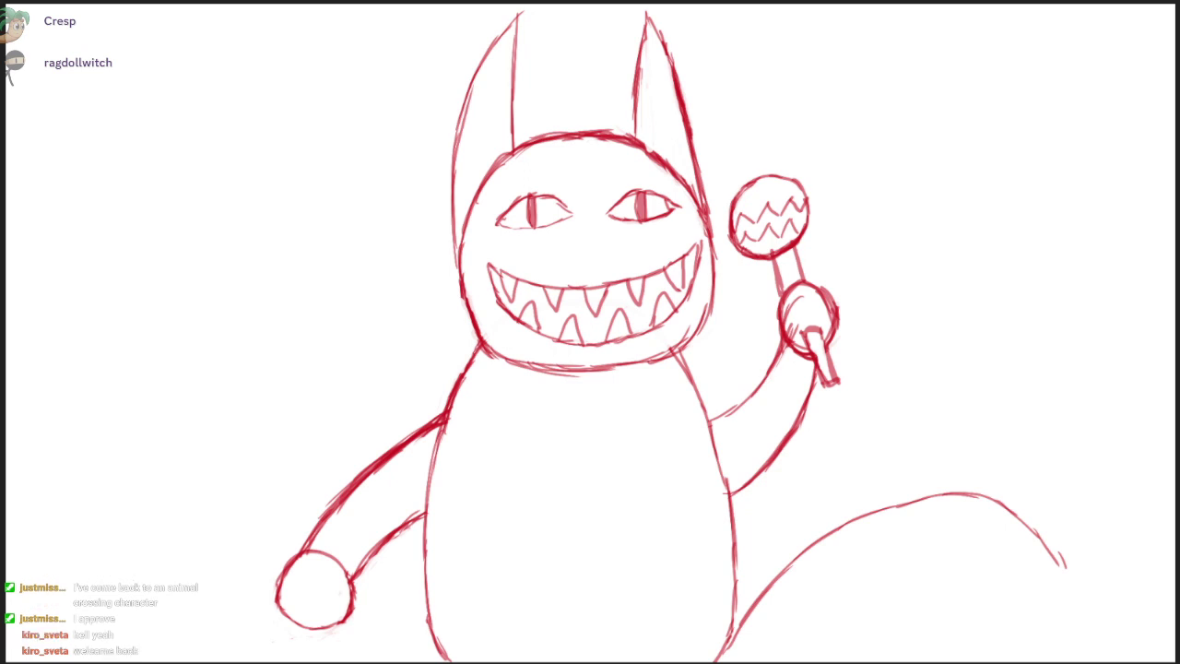
mouse_move(737, 584)
mouse_down()
mouse_move(987, 489)
mouse_move(1060, 562)
mouse_up()
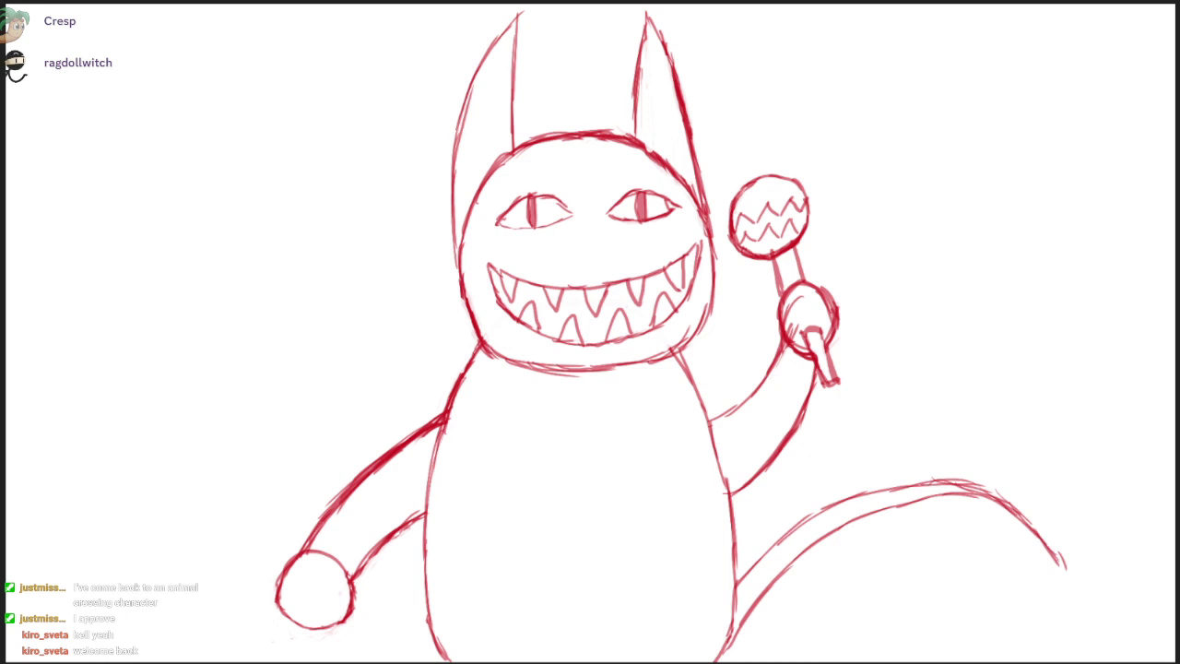
- Trim the tail's tip and refine its upper edge along the bend
drag(1067, 569, 1066, 559)
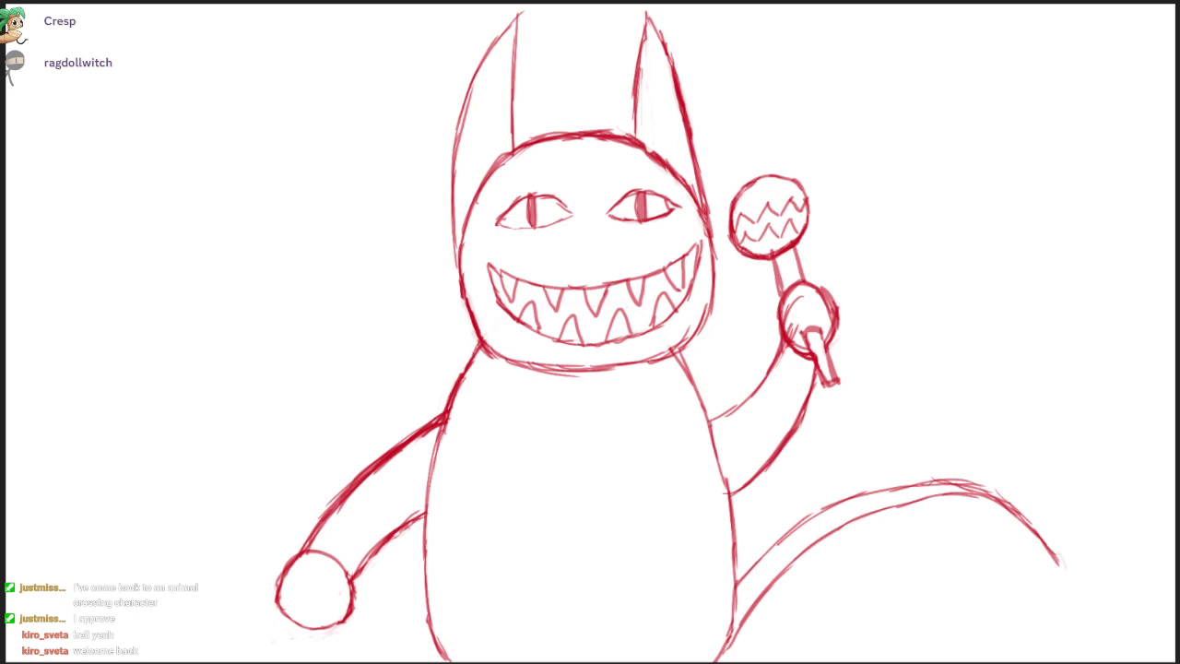
drag(946, 478, 981, 484)
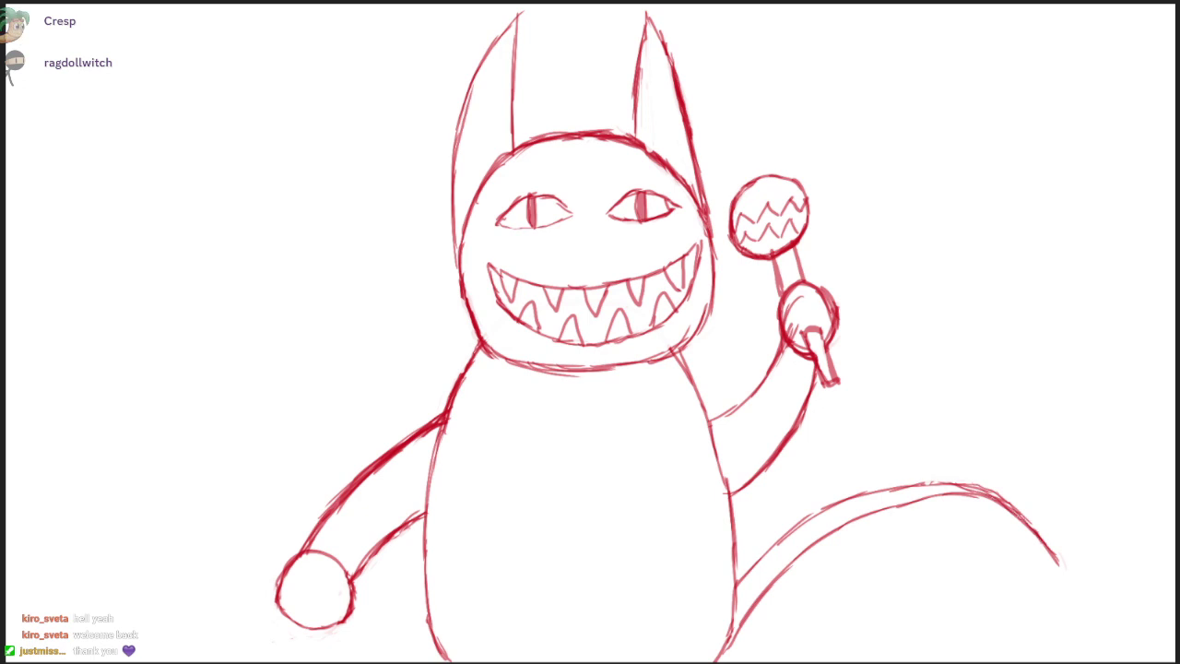
drag(1055, 553, 994, 491)
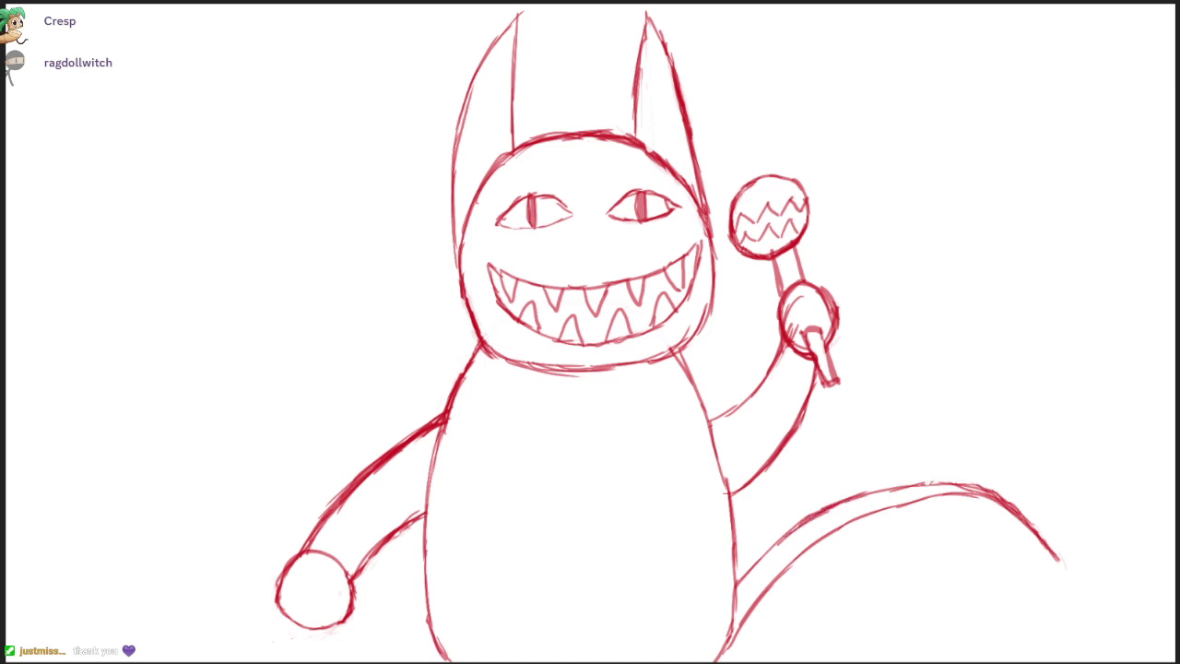
drag(909, 485, 978, 486)
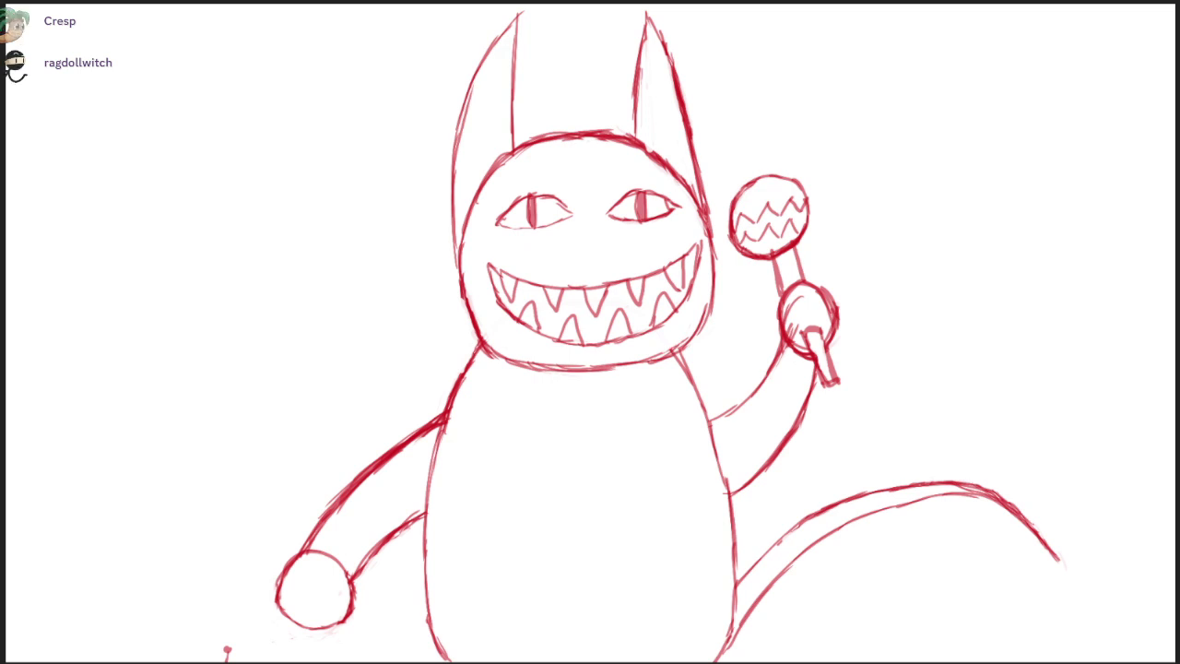
- Add curved spot markings down both side edges of the body, from the shoulders to the lower body
mouse_move(480, 350)
mouse_down()
mouse_move(445, 431)
mouse_move(477, 359)
mouse_up()
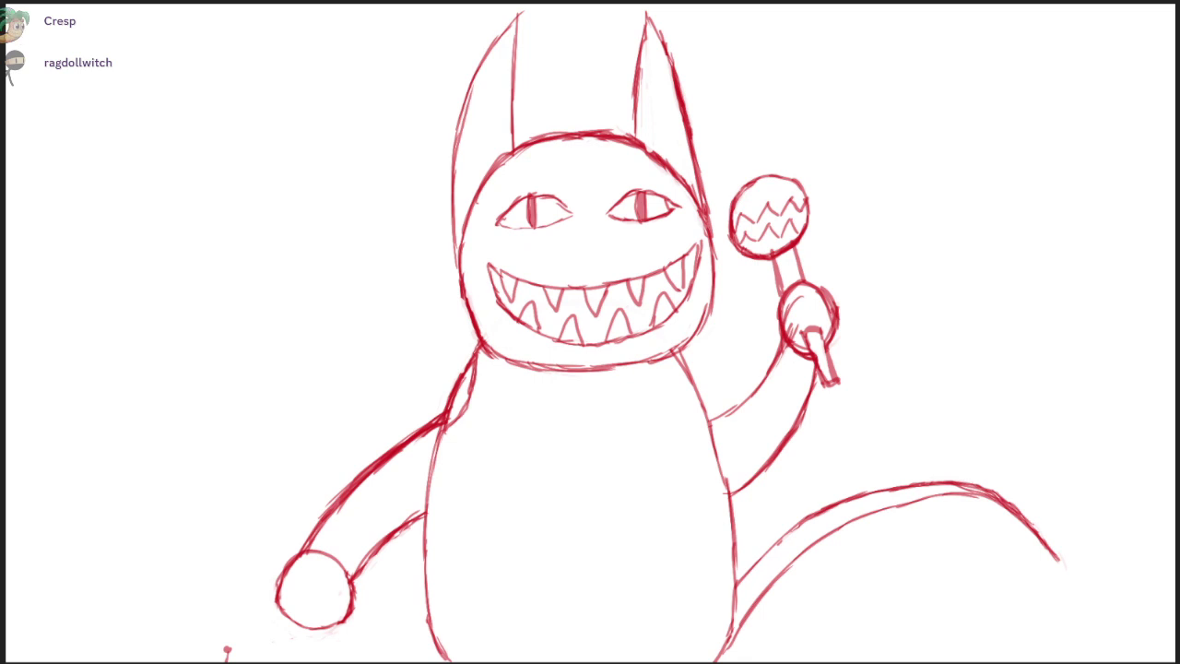
mouse_move(426, 547)
mouse_down()
mouse_move(445, 597)
mouse_move(433, 635)
mouse_up()
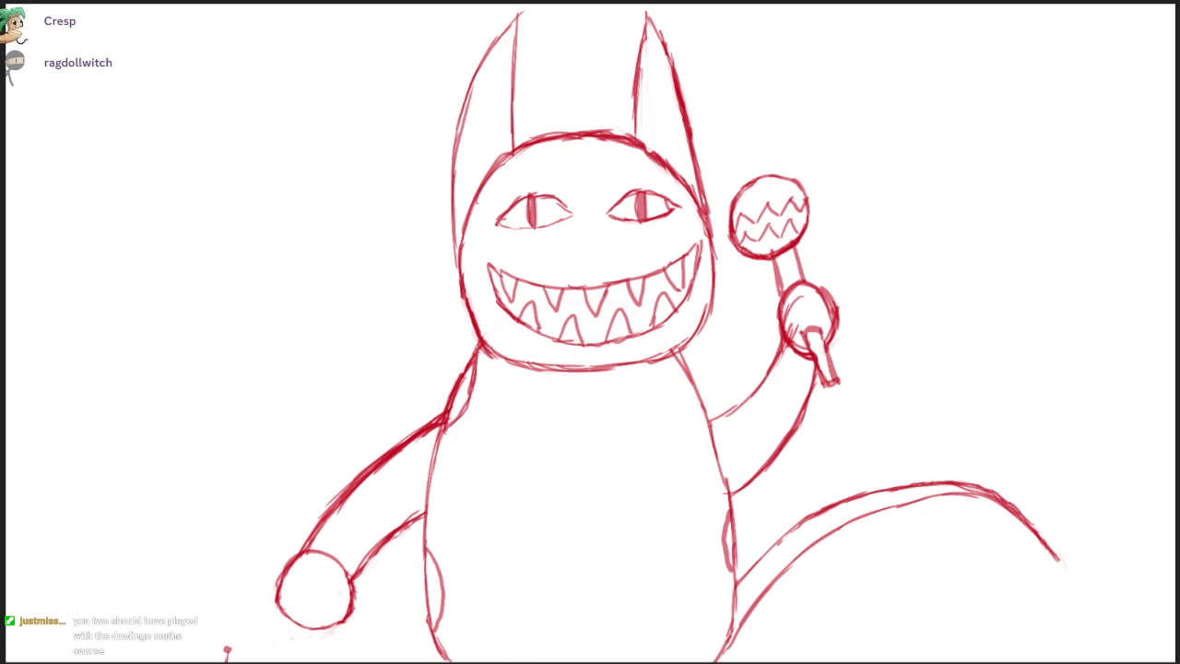
mouse_move(671, 355)
mouse_down()
mouse_move(691, 409)
mouse_move(711, 421)
mouse_up()
mouse_move(441, 444)
mouse_down()
mouse_move(447, 481)
mouse_move(427, 532)
mouse_up()
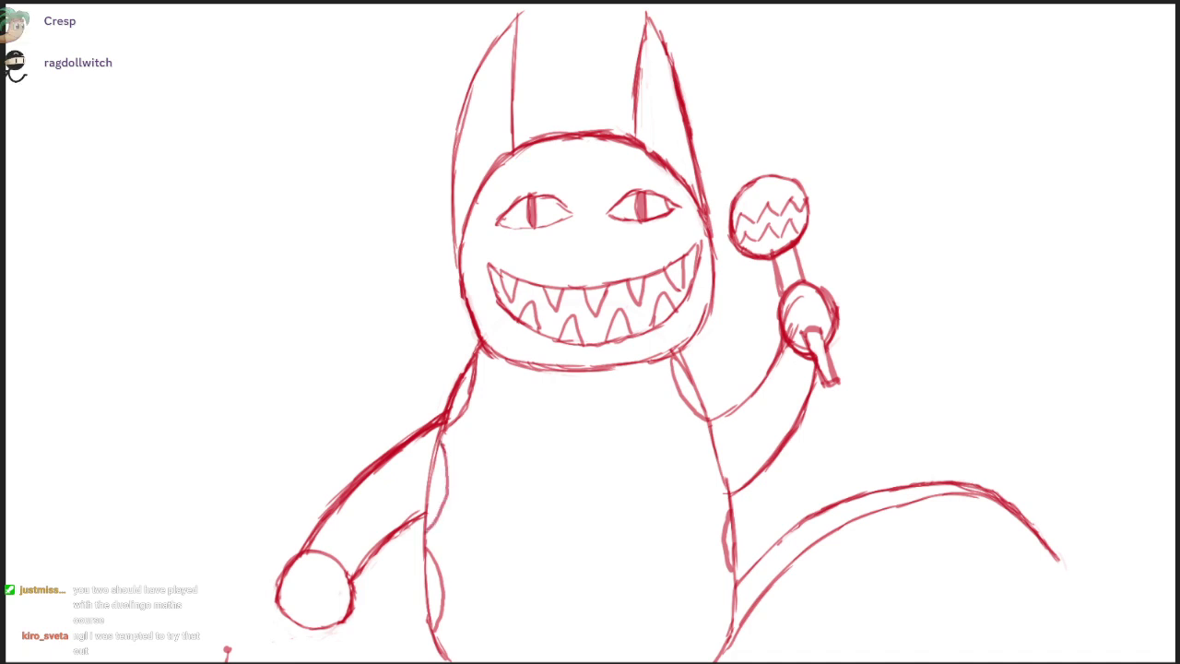
mouse_move(710, 422)
mouse_down()
mouse_move(700, 470)
mouse_move(726, 505)
mouse_up()
drag(734, 575, 715, 652)
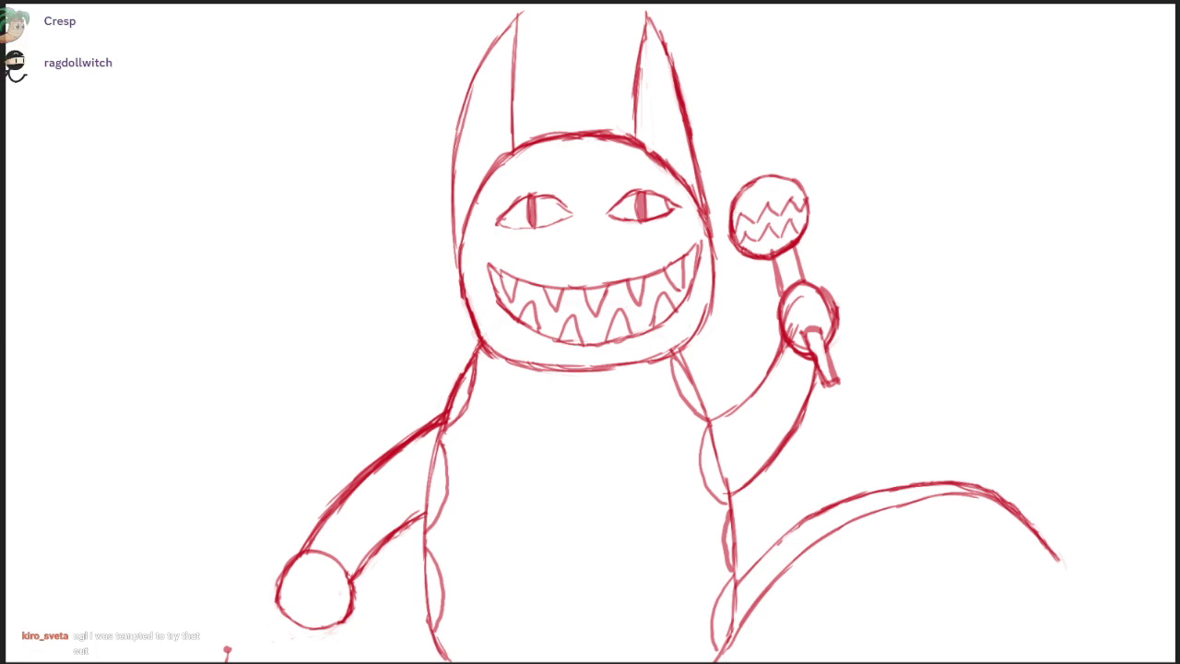
- Add an inner contour line from tip to base in each ear and remove the excess strokes
drag(515, 19, 492, 110)
drag(501, 67, 497, 158)
drag(498, 118, 491, 158)
drag(501, 76, 493, 148)
drag(513, 40, 498, 83)
drag(514, 20, 501, 66)
drag(642, 140, 647, 122)
drag(647, 22, 648, 147)
mouse_move(653, 107)
mouse_down()
mouse_move(647, 144)
mouse_move(651, 114)
mouse_up()
drag(654, 52, 649, 73)
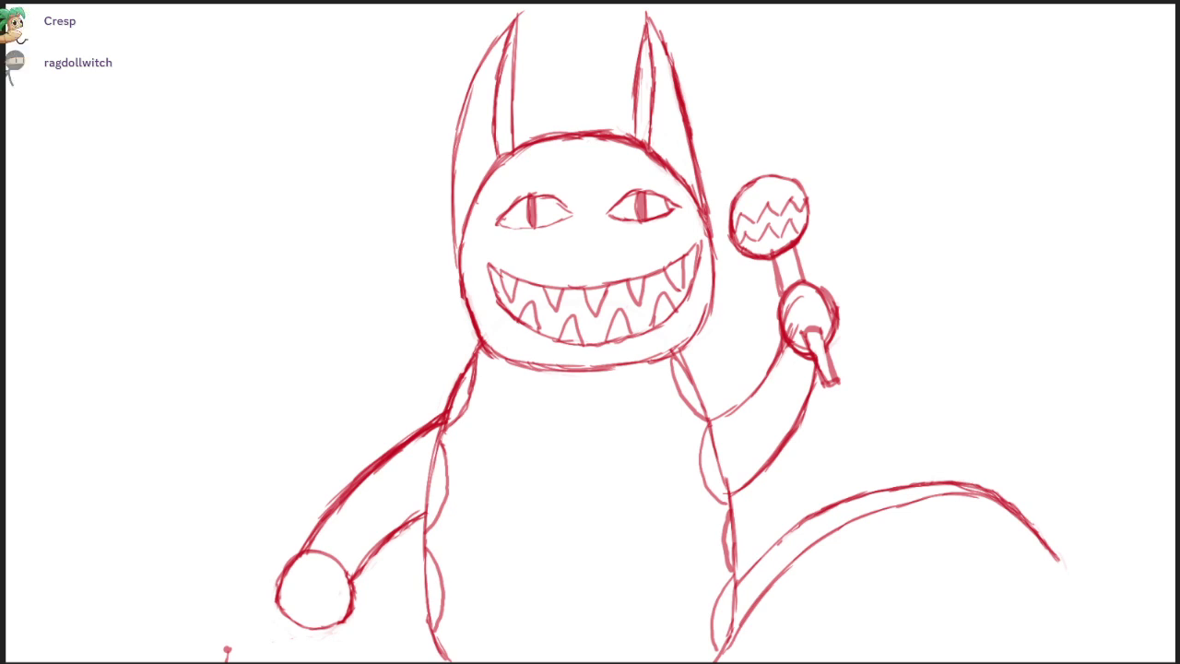
- Sketch the left edge of the belly patch, curving from beneath the chin down to the bottom of the body
mouse_move(516, 365)
mouse_down()
mouse_move(486, 473)
mouse_move(498, 450)
mouse_move(498, 470)
mouse_up()
mouse_move(512, 388)
mouse_down()
mouse_move(493, 512)
mouse_move(489, 494)
mouse_up()
drag(497, 417, 490, 473)
drag(516, 369, 488, 466)
drag(499, 415, 490, 490)
drag(493, 443, 487, 539)
drag(488, 472, 494, 585)
drag(490, 501, 501, 620)
drag(491, 535, 500, 622)
drag(494, 571, 512, 658)
drag(496, 597, 510, 654)
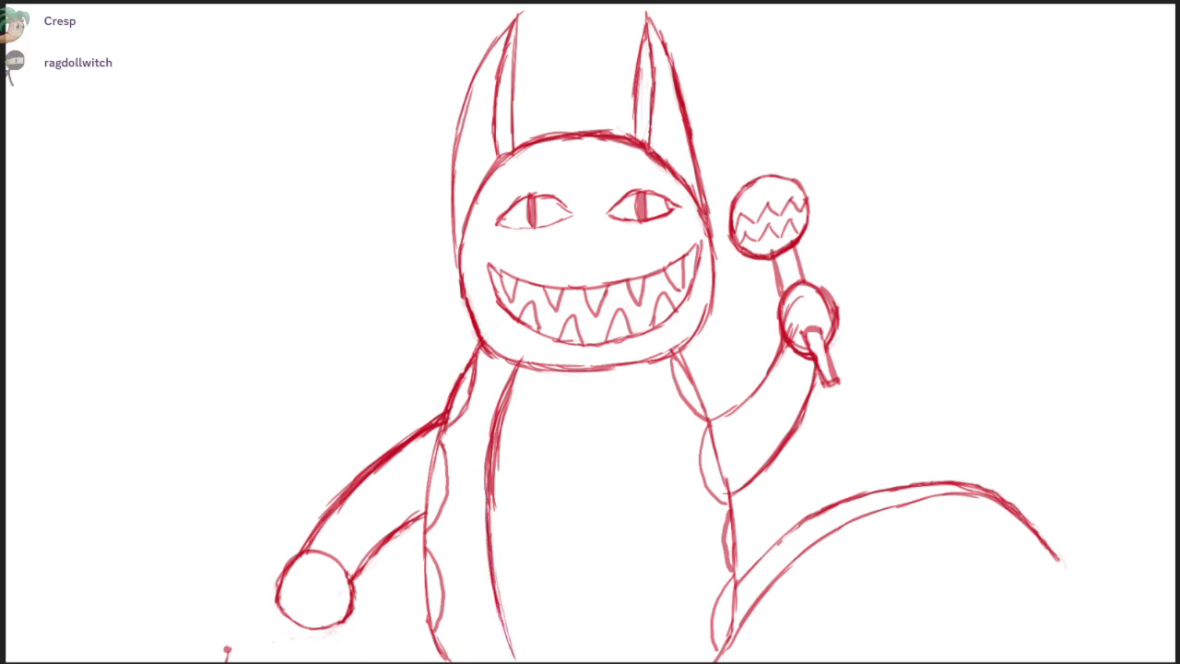
- Sketch the belly patch's right edge as a mirrored curve from beneath the chin down to the bottom of the body
drag(642, 363, 653, 403)
mouse_move(643, 363)
mouse_down()
mouse_move(670, 458)
mouse_move(666, 570)
mouse_up()
drag(669, 523, 649, 663)
drag(669, 606, 653, 649)
drag(671, 585, 660, 635)
mouse_move(670, 564)
mouse_down()
mouse_move(659, 626)
mouse_move(663, 608)
mouse_up()
drag(671, 542, 663, 604)
mouse_move(673, 564)
mouse_down()
mouse_move(663, 604)
mouse_move(669, 568)
mouse_up()
drag(673, 523, 668, 585)
drag(673, 550, 669, 573)
drag(675, 505, 669, 551)
drag(673, 481, 660, 642)
drag(671, 598, 662, 640)
drag(674, 573, 667, 606)
drag(677, 541, 671, 574)
drag(674, 506, 669, 560)
mouse_move(677, 474)
mouse_down()
mouse_move(669, 511)
mouse_move(667, 498)
mouse_up()
drag(671, 435, 664, 490)
drag(641, 365, 656, 417)
drag(645, 373, 665, 447)
drag(660, 404, 677, 523)
drag(671, 476, 677, 540)
drag(670, 464, 674, 500)
drag(663, 406, 669, 425)
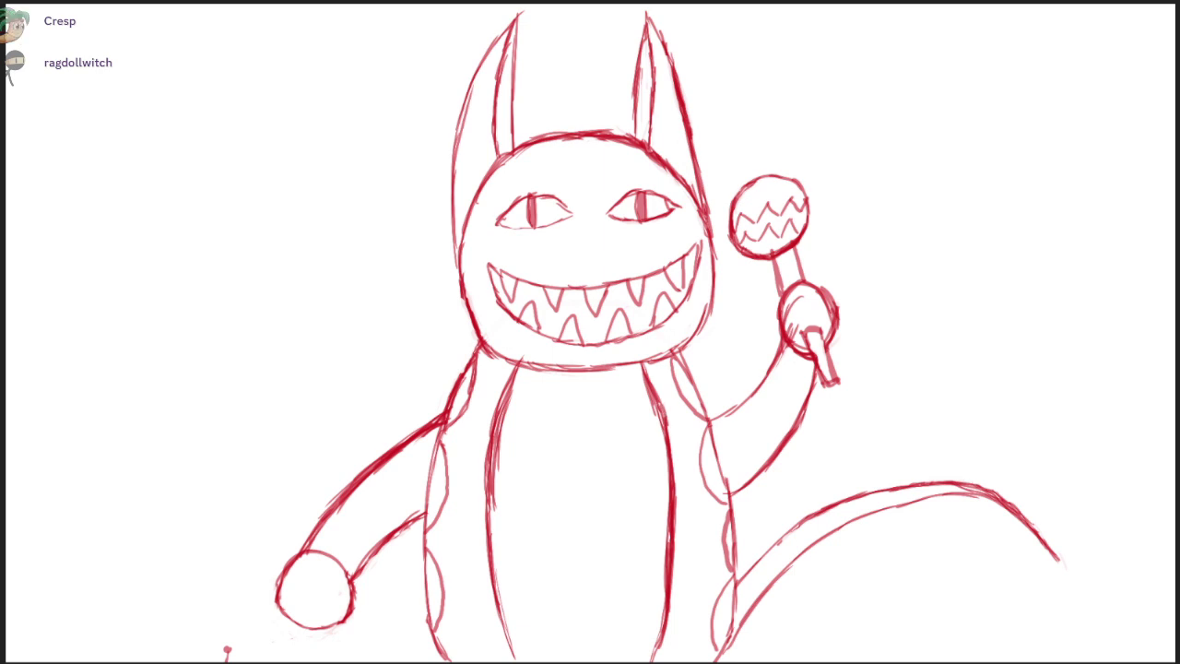
- Thin and tidy both belly patch edges and clean up the upper edge of the lowered arm
drag(493, 510, 507, 407)
drag(496, 455, 509, 387)
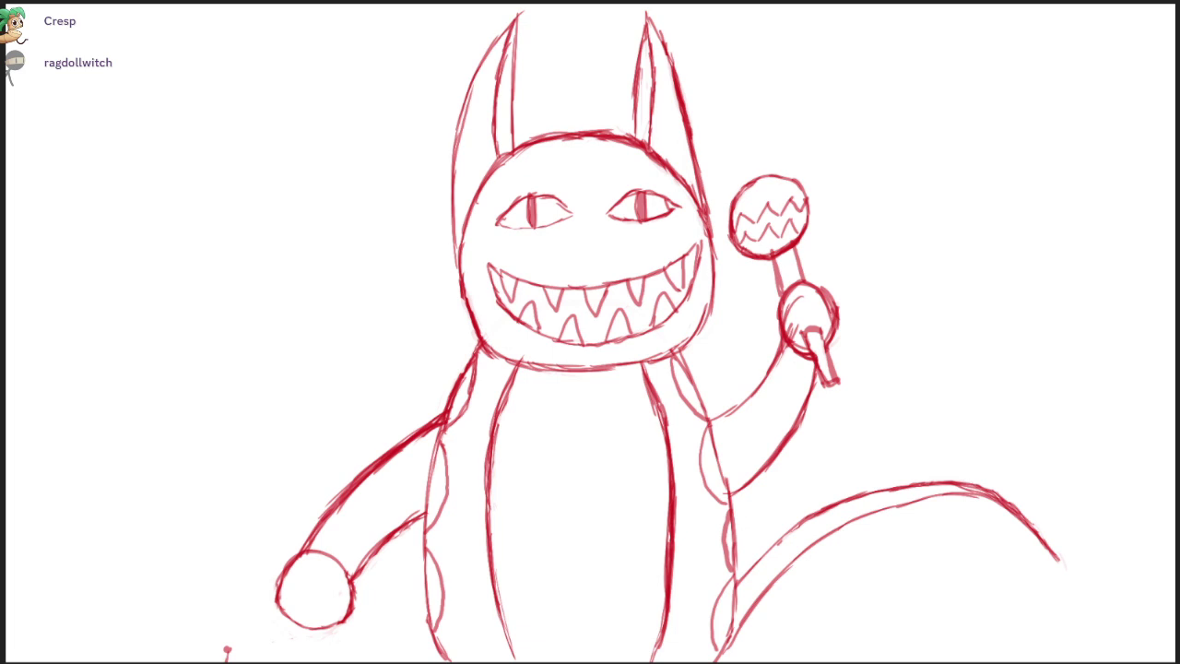
drag(645, 384, 658, 419)
drag(667, 590, 670, 485)
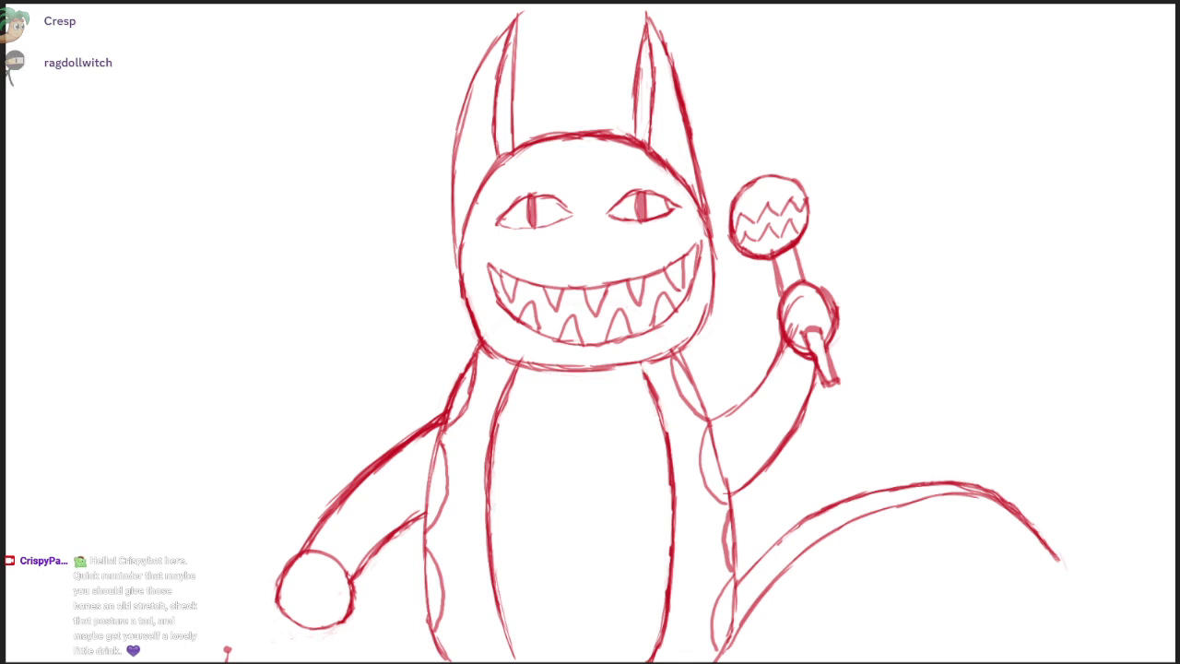
drag(642, 362, 671, 446)
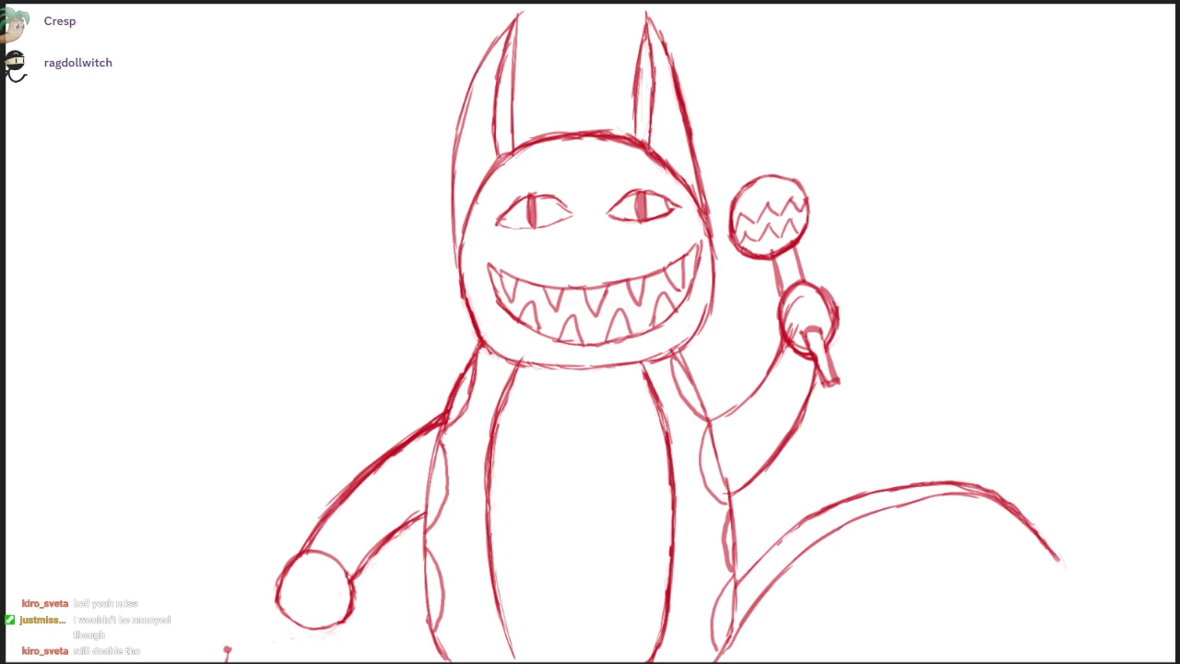
drag(319, 517, 352, 485)
drag(323, 518, 358, 479)
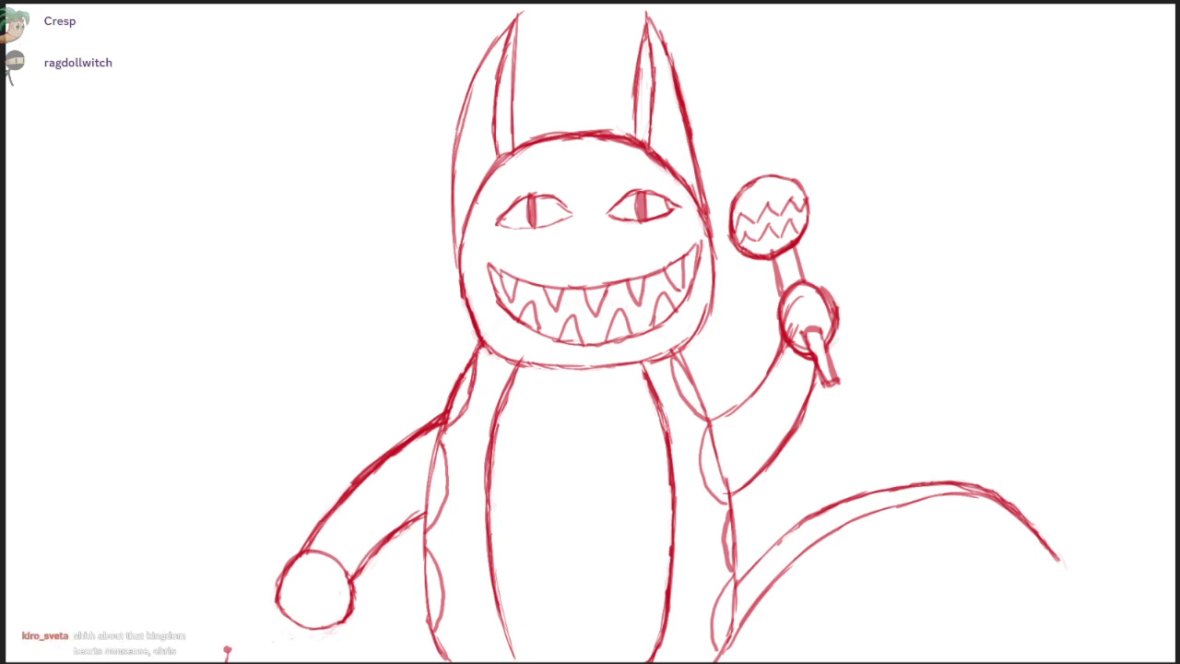
- Clear the creature sketch from the canvas and reduce the brush size
key(Delete)
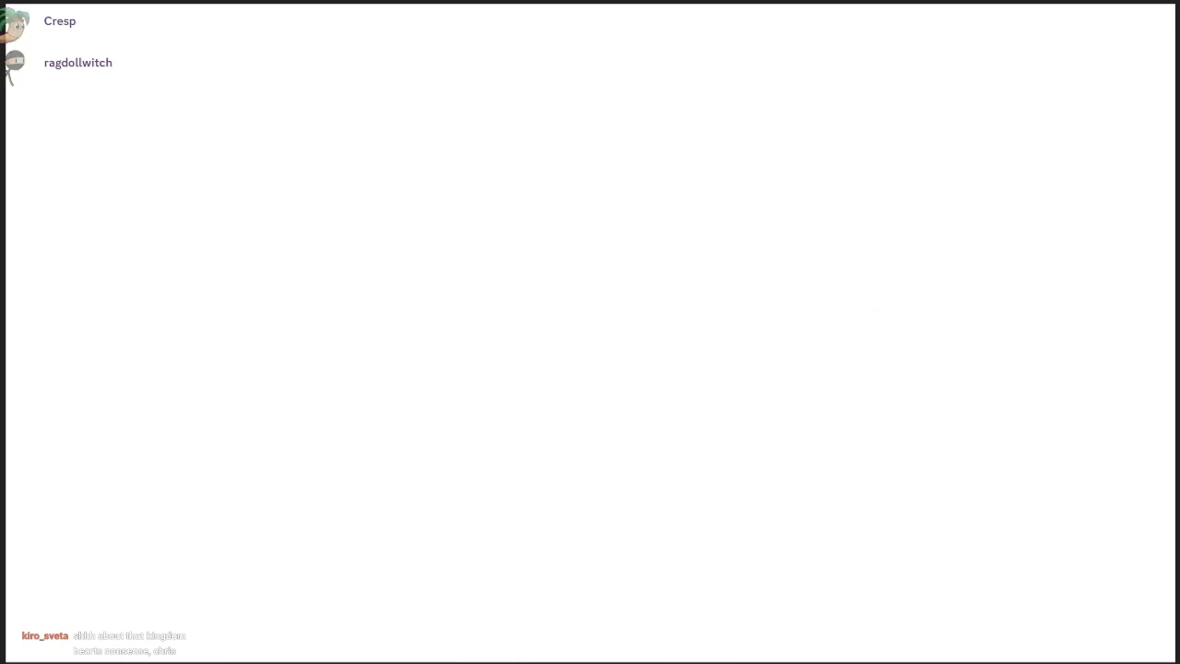
key([)
key([)
key([)
key([)
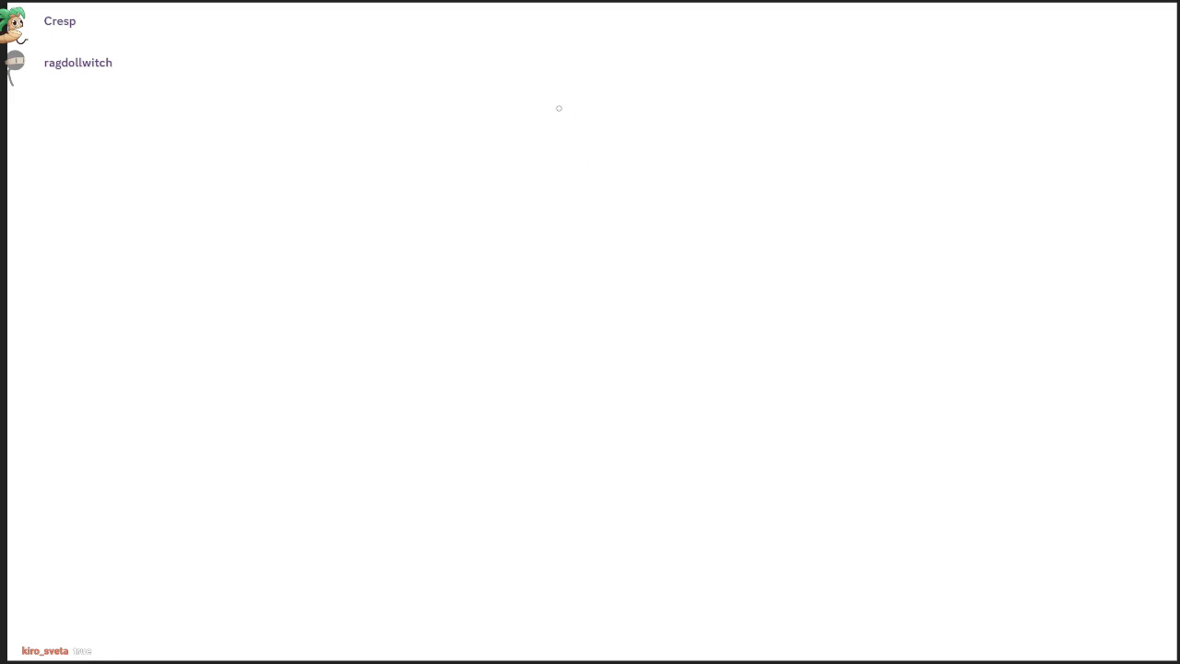
- Lightly sketch a new small figure's round head, neck and curved shoulder line near the top centre of the canvas
mouse_move(604, 142)
mouse_down()
mouse_move(621, 119)
mouse_move(555, 119)
mouse_move(554, 149)
mouse_up()
drag(587, 83, 581, 187)
mouse_move(597, 118)
mouse_down()
mouse_move(609, 143)
mouse_move(576, 172)
mouse_up()
key(ctrl+z)
mouse_move(662, 202)
mouse_down()
mouse_move(535, 213)
mouse_move(639, 228)
mouse_up()
key(ctrl+z)
drag(626, 181, 607, 216)
key(ctrl+z)
drag(572, 193, 568, 212)
mouse_move(558, 145)
mouse_down()
mouse_move(554, 180)
mouse_move(592, 187)
mouse_move(611, 174)
mouse_up()
key(ctrl+z)
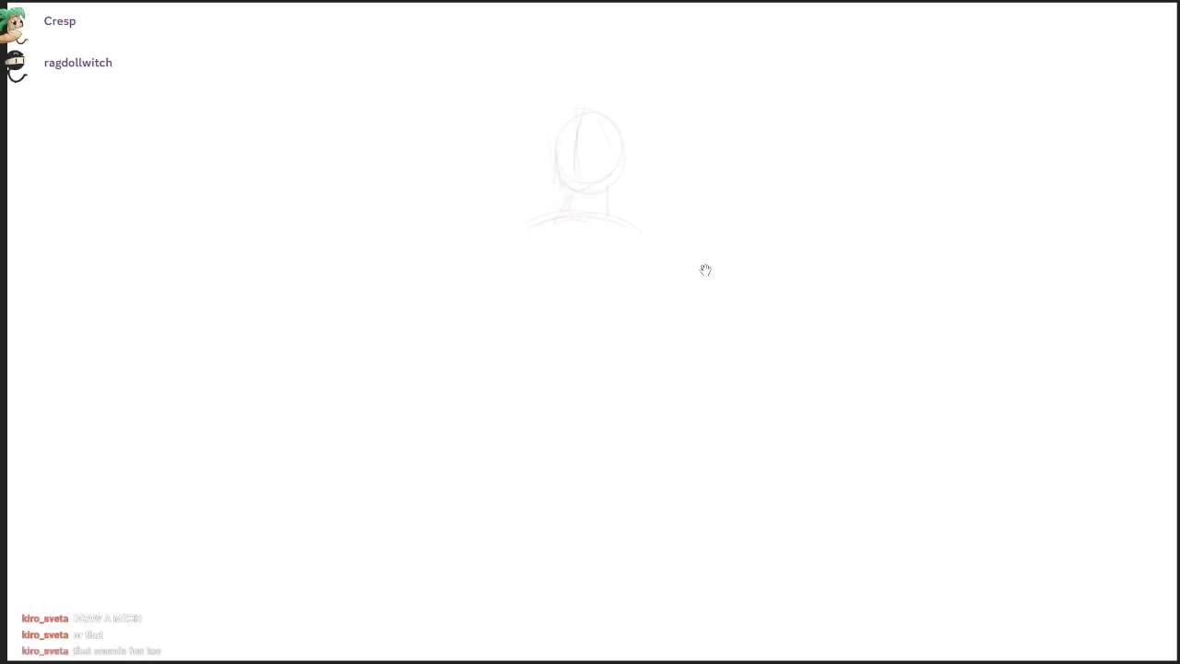
- Lightly sketch a flat-topped face plate on the front of the head, an ear piece and a rounded crest sweeping to a point behind
drag(705, 269, 711, 300)
drag(565, 133, 559, 182)
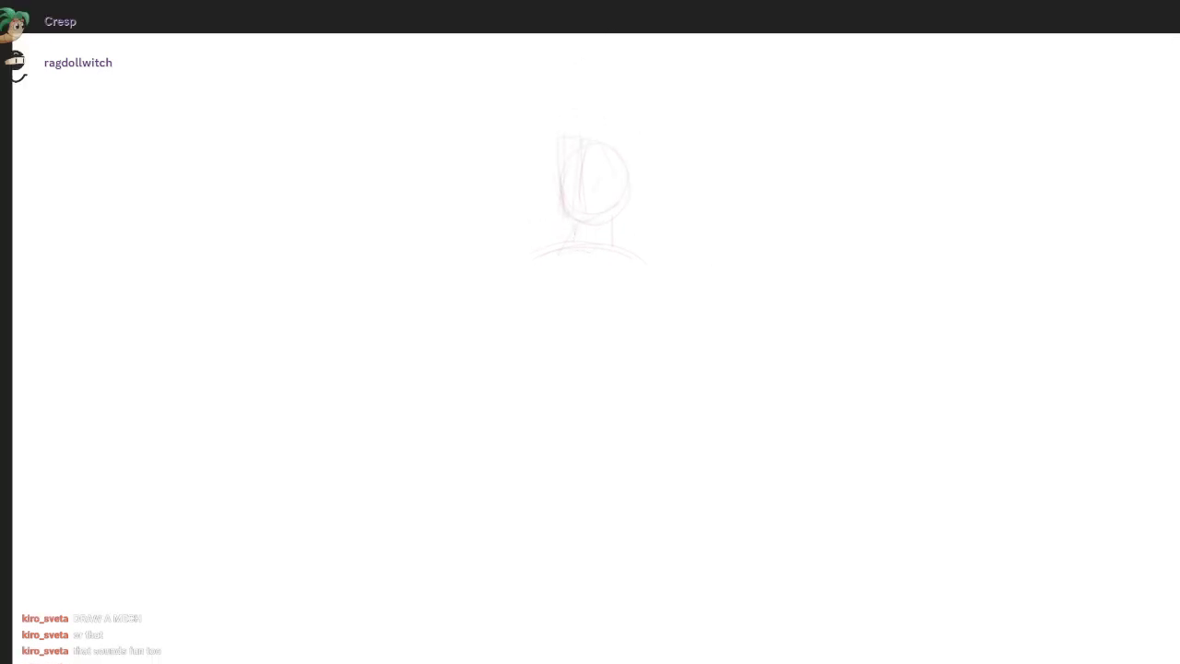
key(ctrl+z)
mouse_move(666, 172)
mouse_down()
mouse_move(643, 203)
mouse_move(623, 180)
mouse_move(625, 195)
mouse_move(664, 187)
mouse_move(637, 200)
mouse_up()
key(ctrl+z)
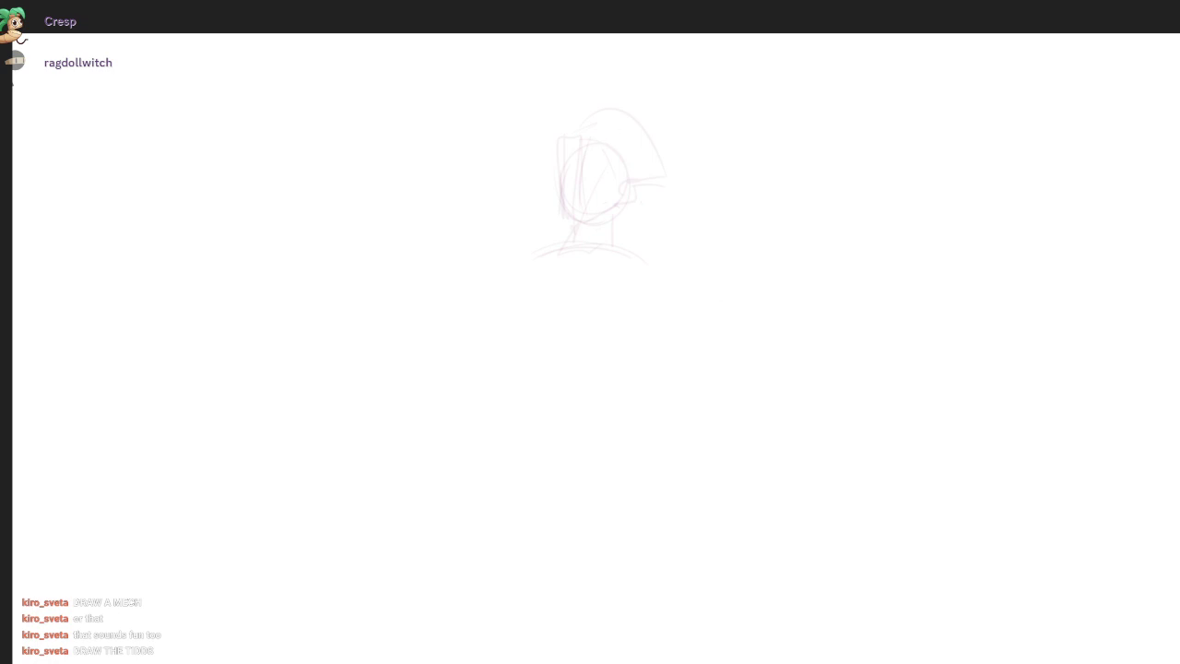
drag(587, 184, 580, 213)
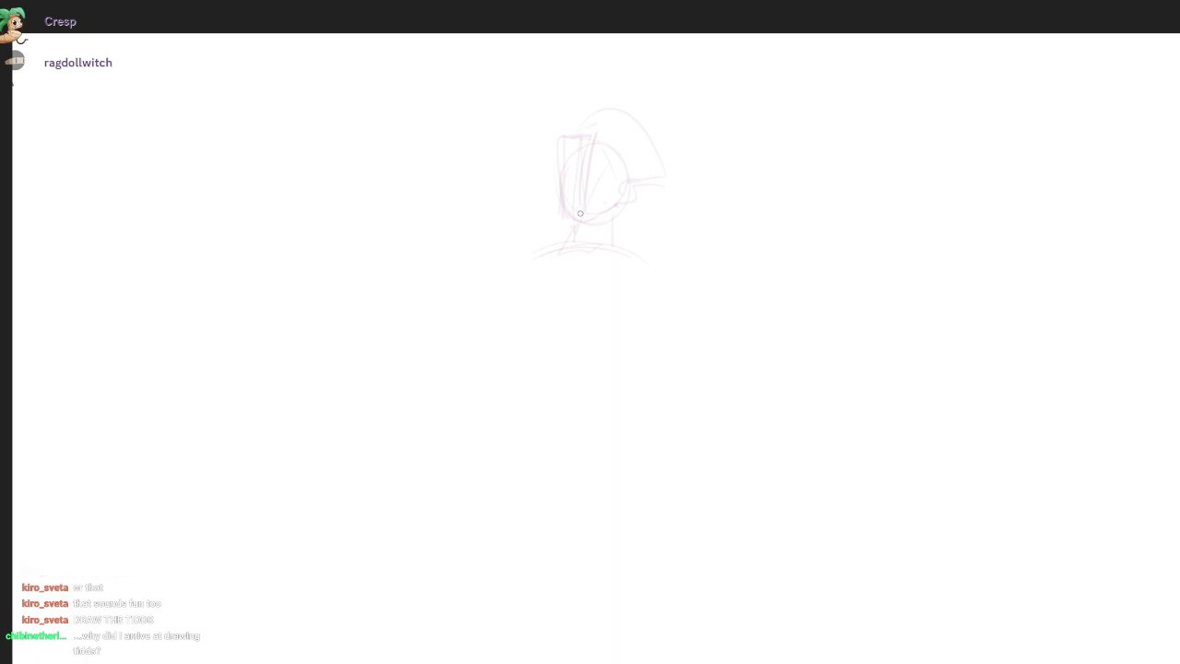
drag(562, 138, 591, 136)
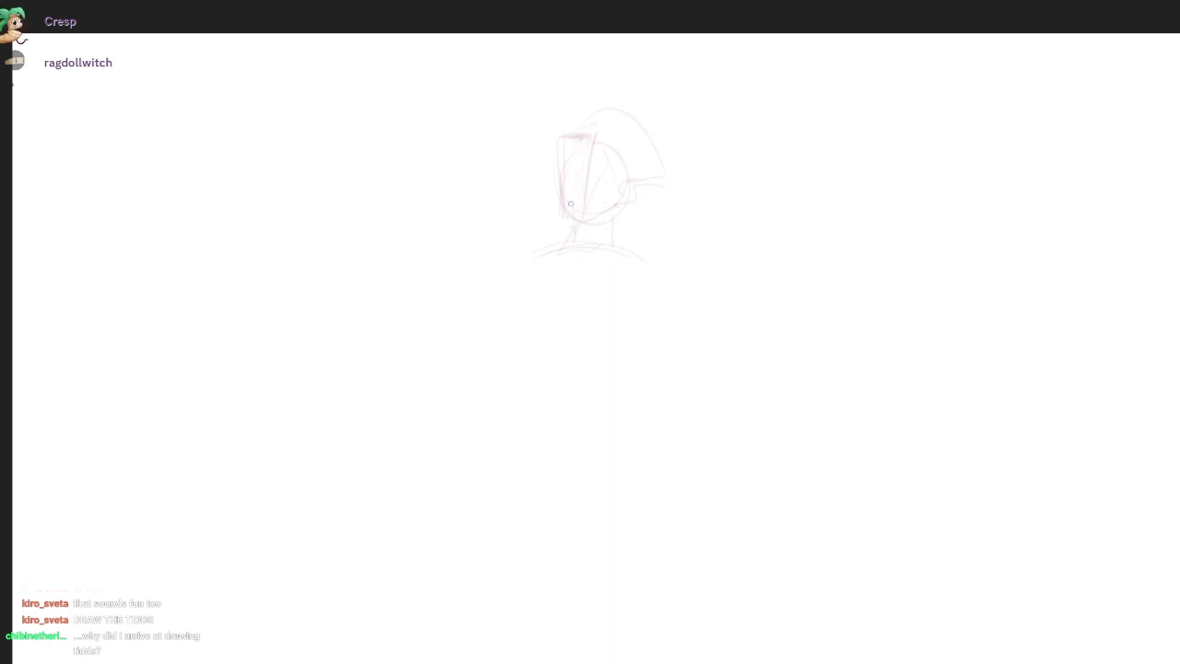